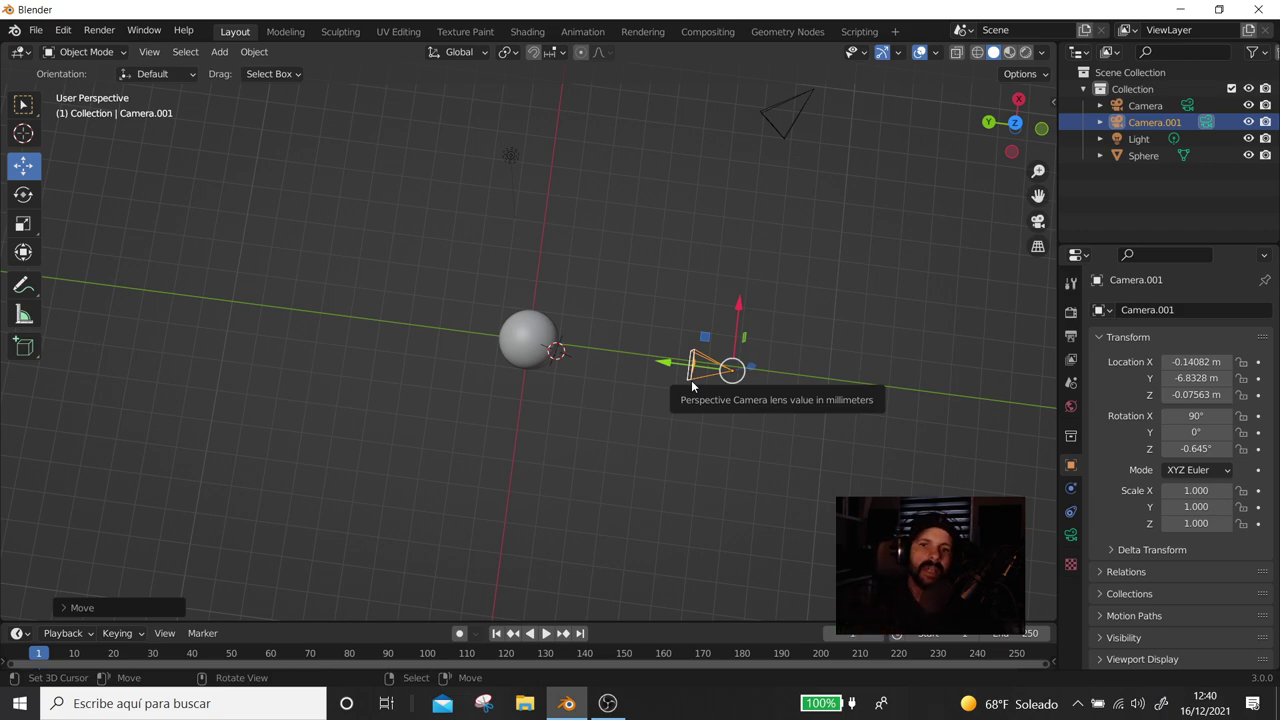
# View the sphere through the scene camera in Rendered viewport shading
pyautogui.press('ctrl+KP_0')
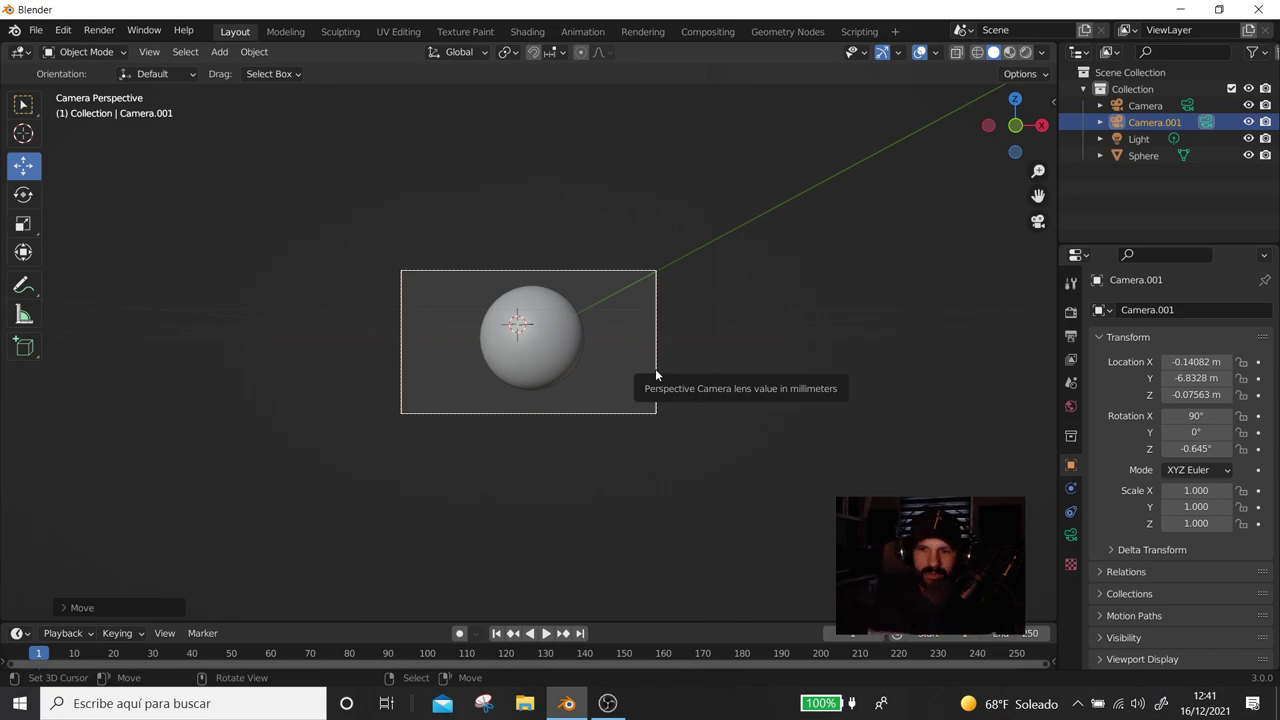
pyautogui.click(1025, 54)
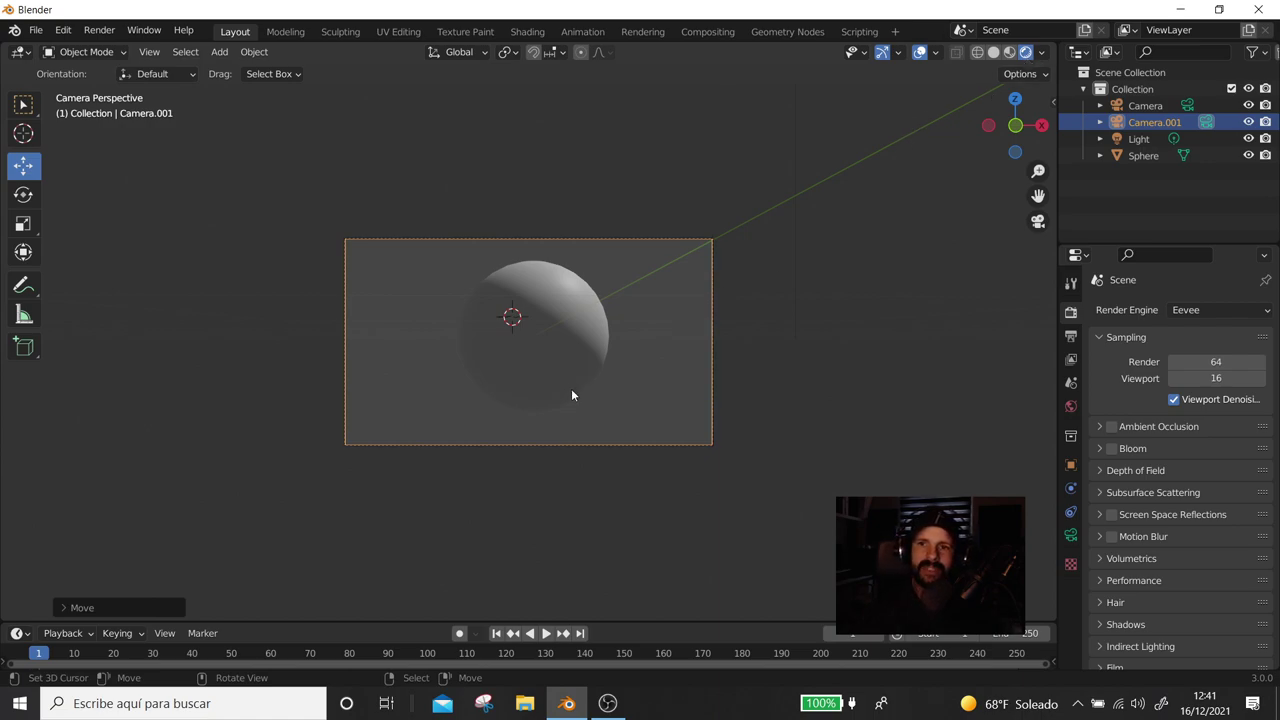
# Move the point light down along Z and along X to sit beside the sphere
pyautogui.scroll(-2, 572, 395)
pyautogui.scroll(-2, 572, 395)
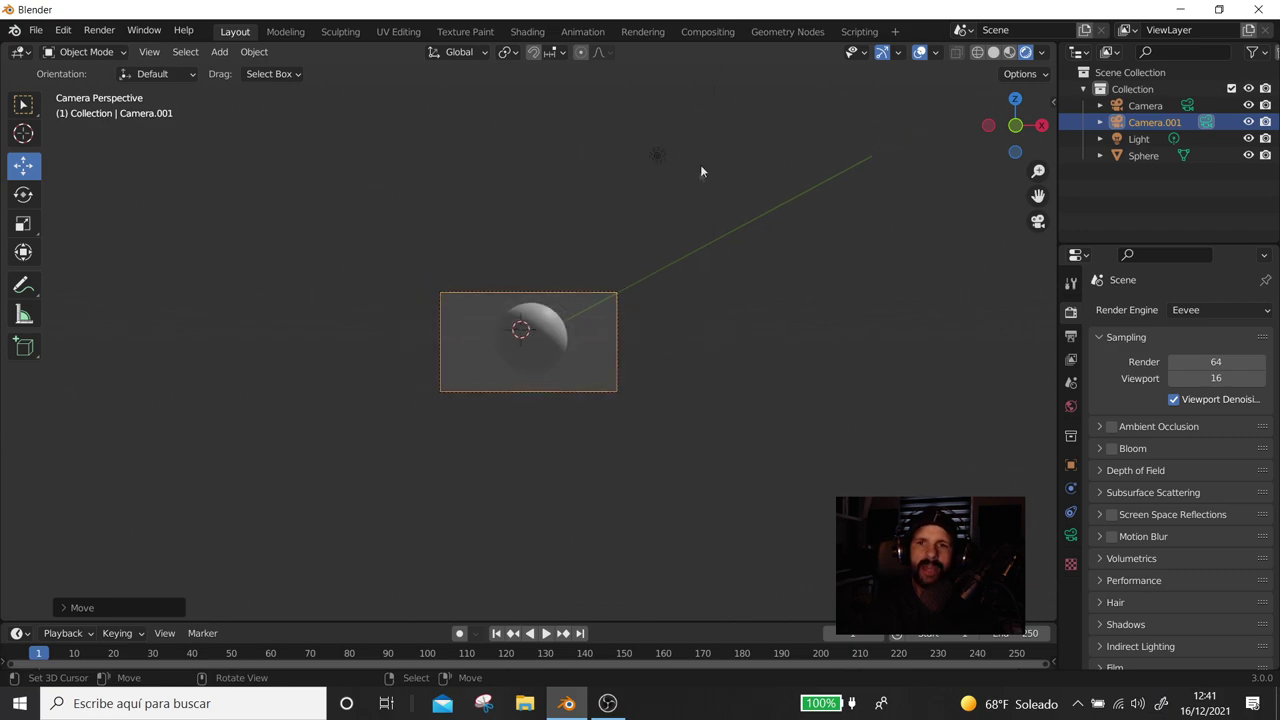
pyautogui.click(658, 157)
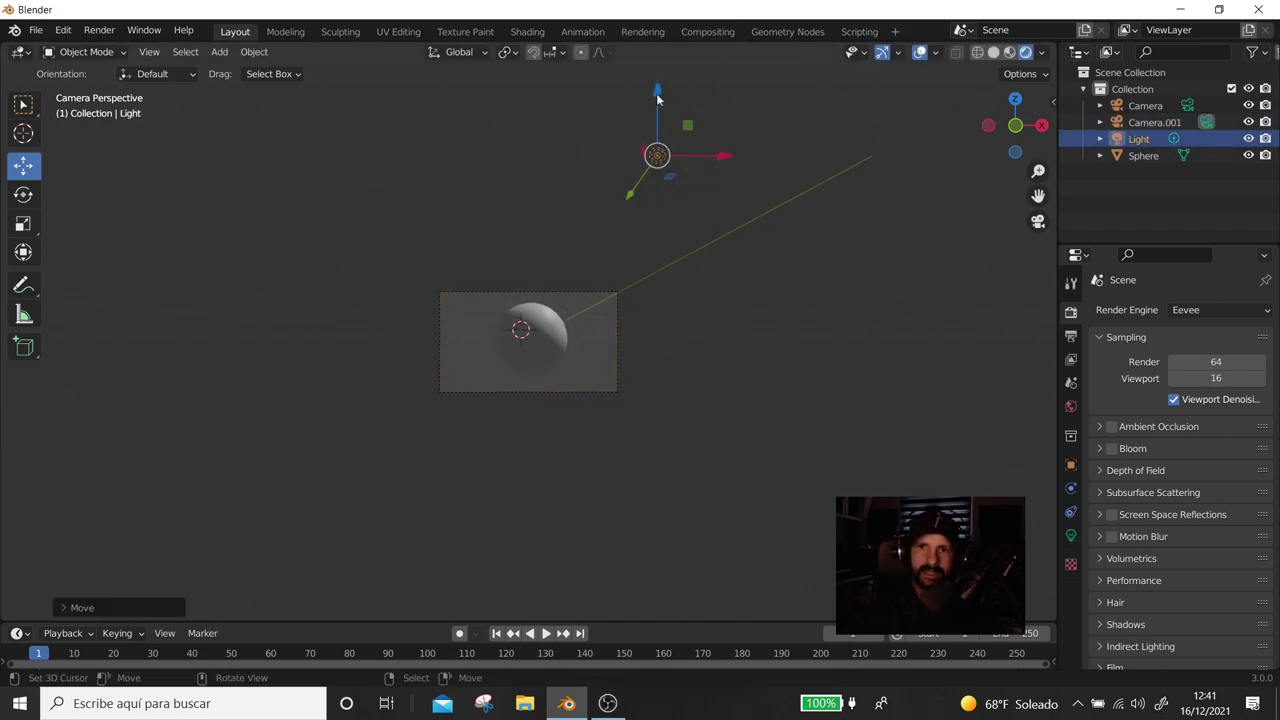
pyautogui.press('g')
pyautogui.press('z')
pyautogui.click(714, 262)
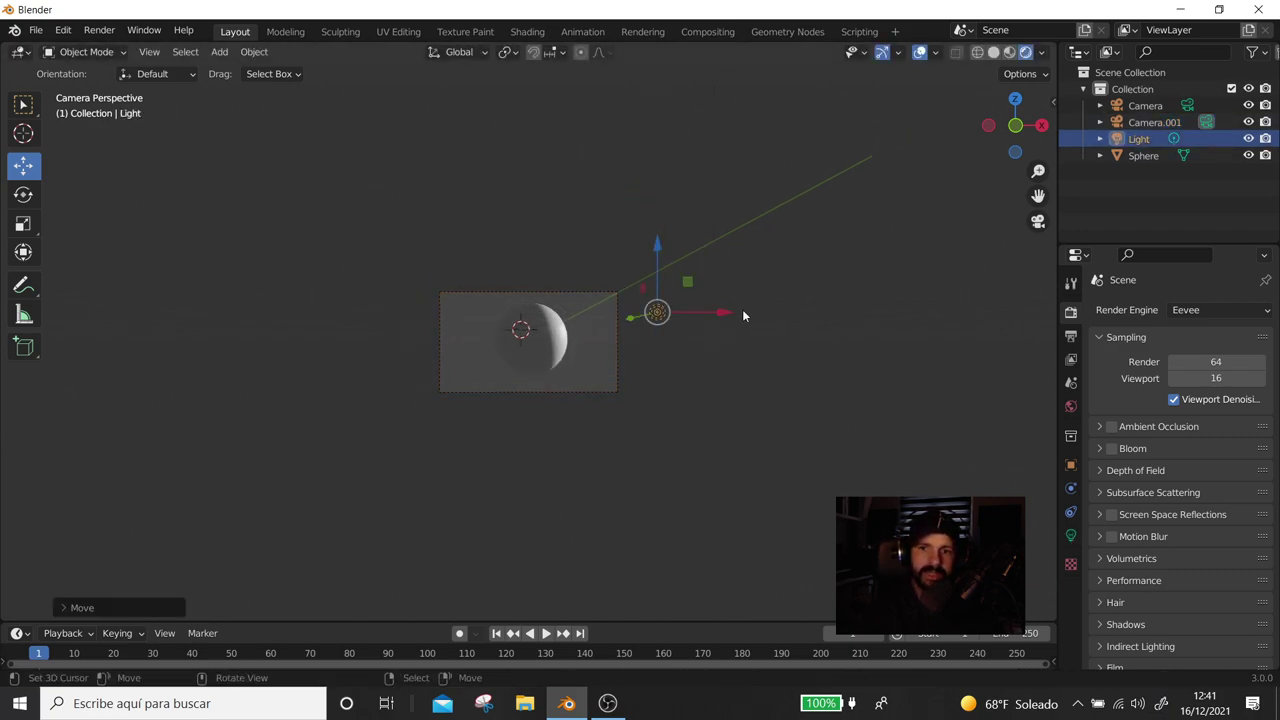
pyautogui.moveTo(720, 294); pyautogui.dragTo(735, 373, button='middle')
pyautogui.scroll(-3, 770, 320)
pyautogui.press('g')
pyautogui.press('x')
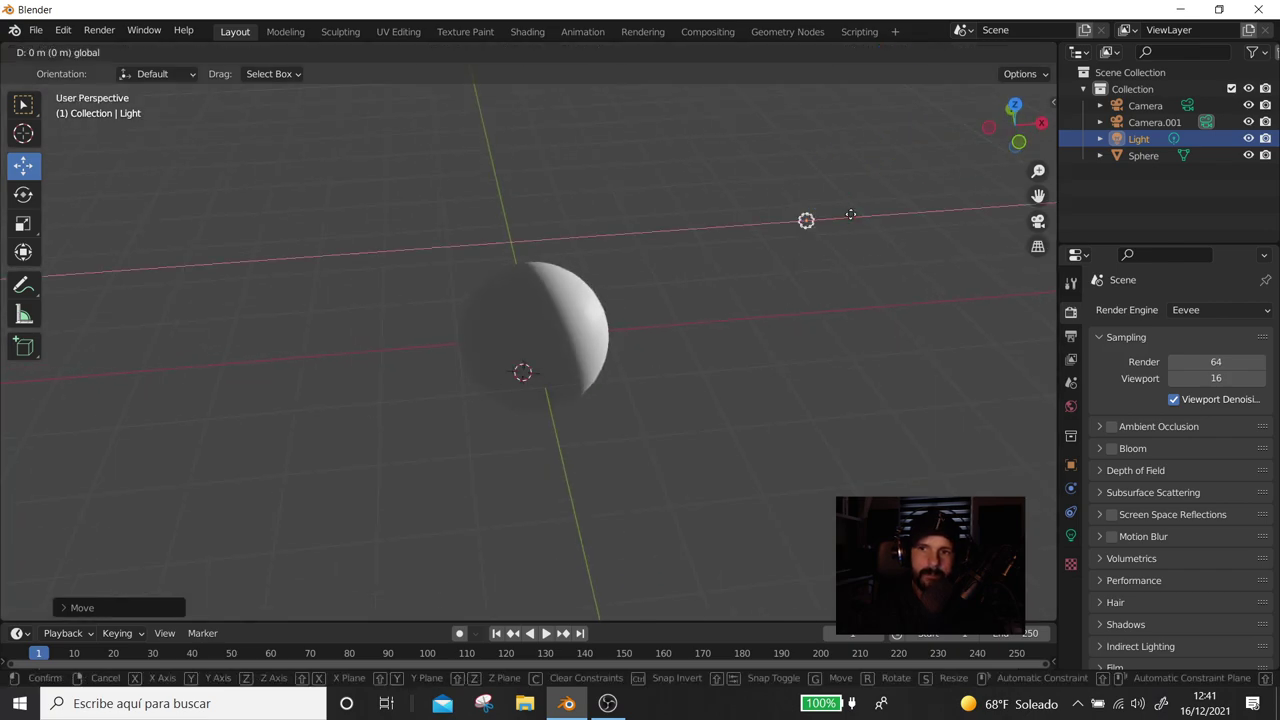
pyautogui.click(753, 260)
pyautogui.press('KP_0')
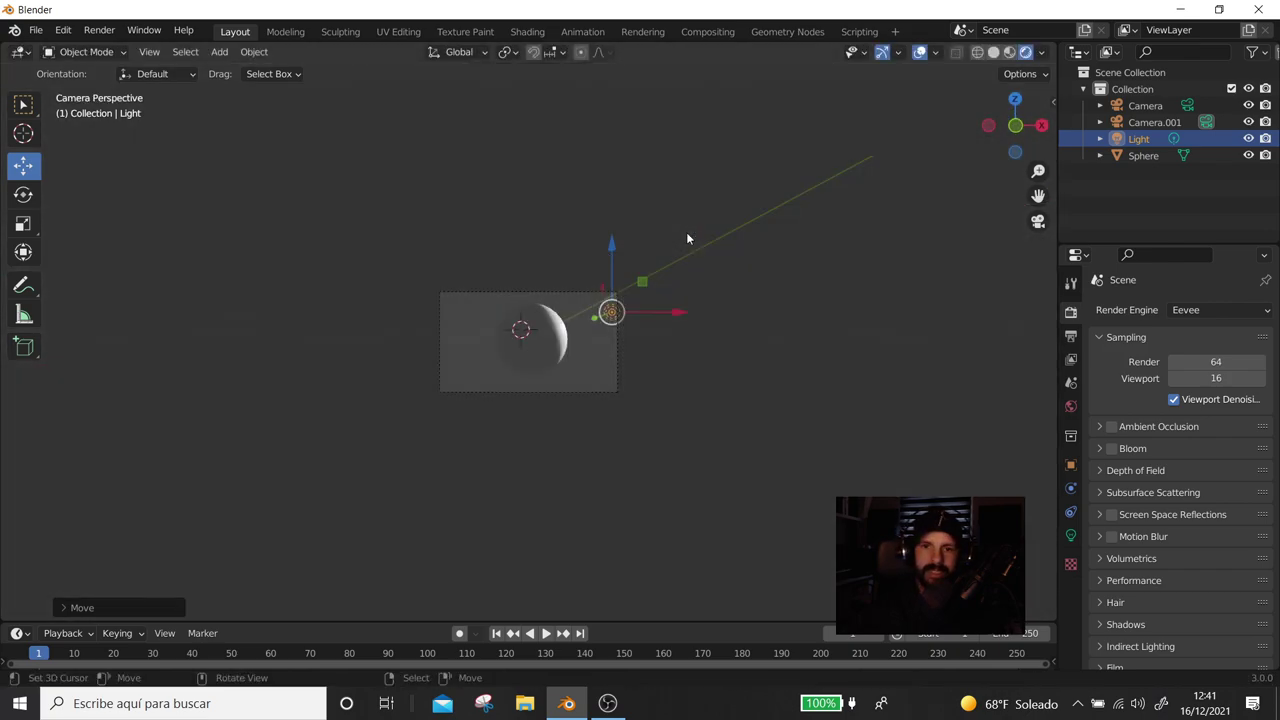
# Switch the render engine to Cycles
pyautogui.scroll(1, 686, 240)
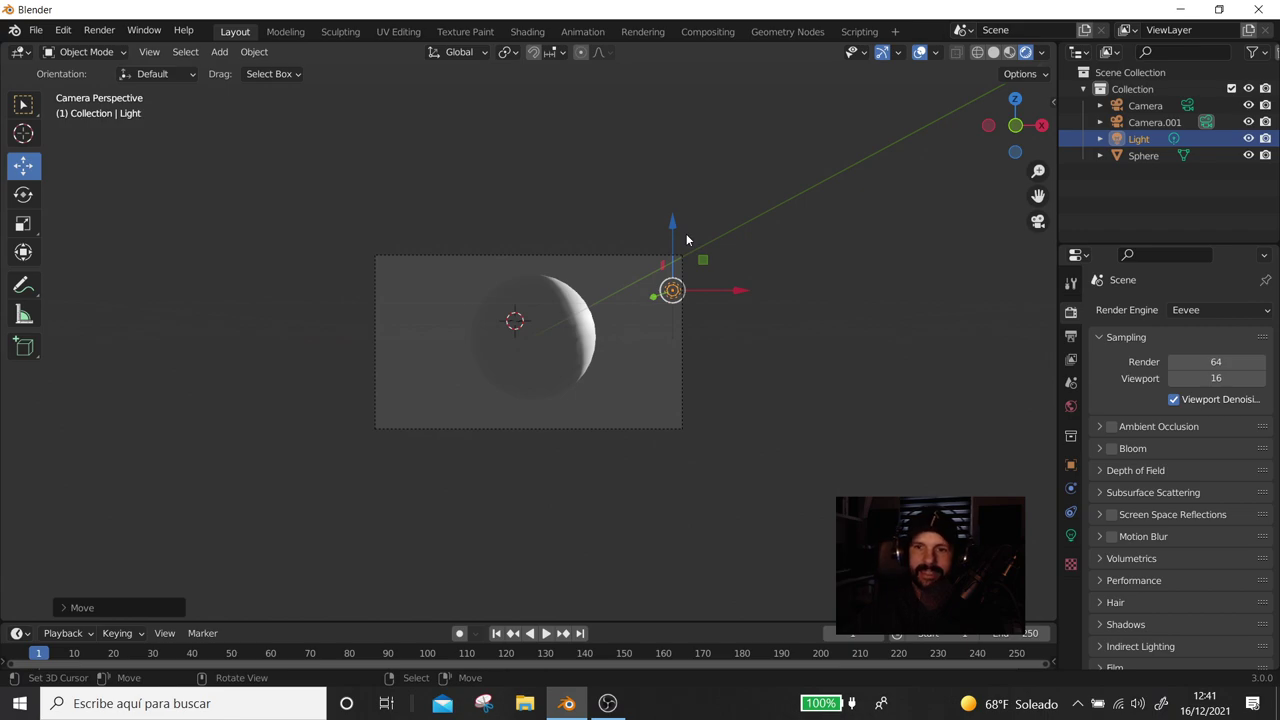
pyautogui.click(1210, 310)
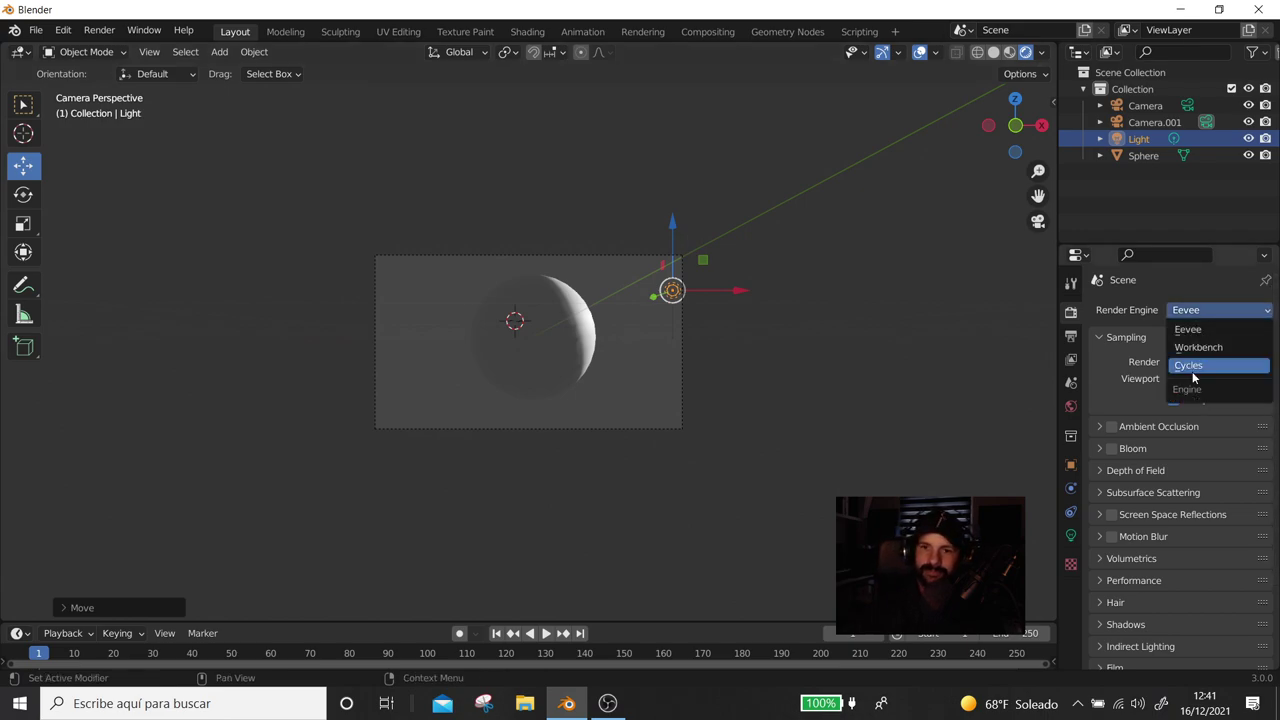
pyautogui.click(1190, 368)
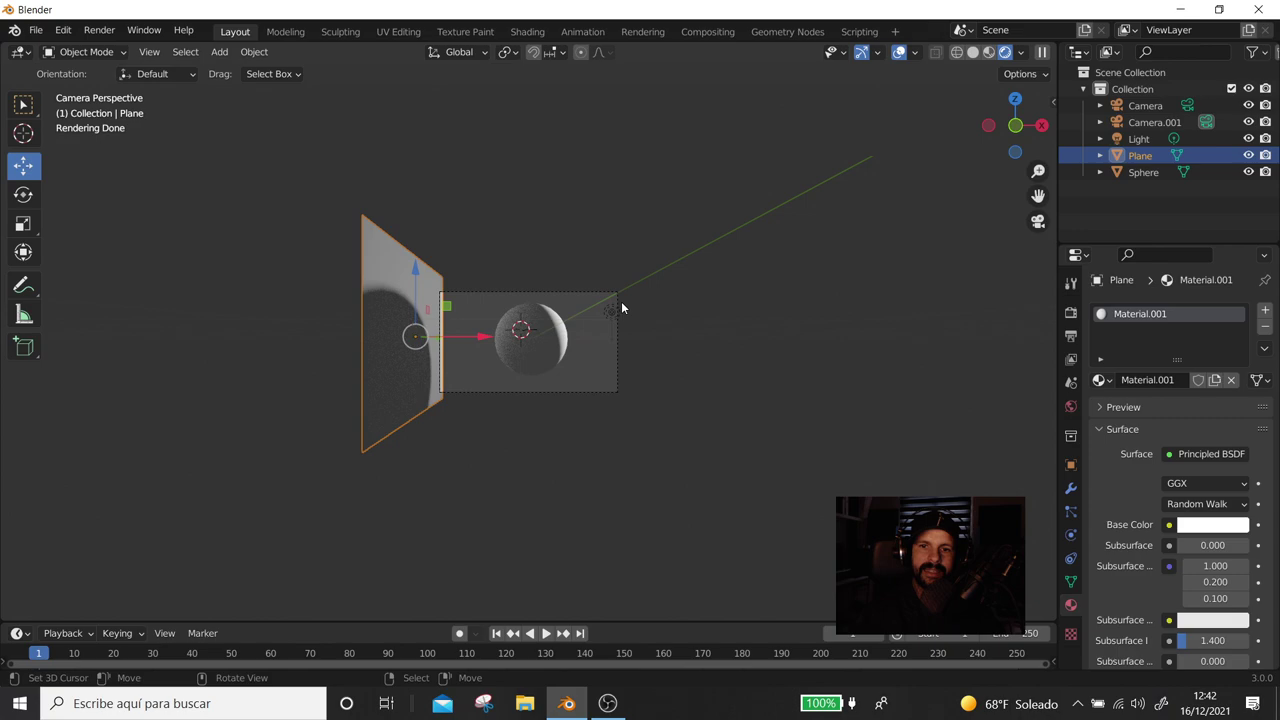
# Select the point light and change the render engine from Cycles to Eevee
pyautogui.click(617, 308)
pyautogui.click(614, 307)
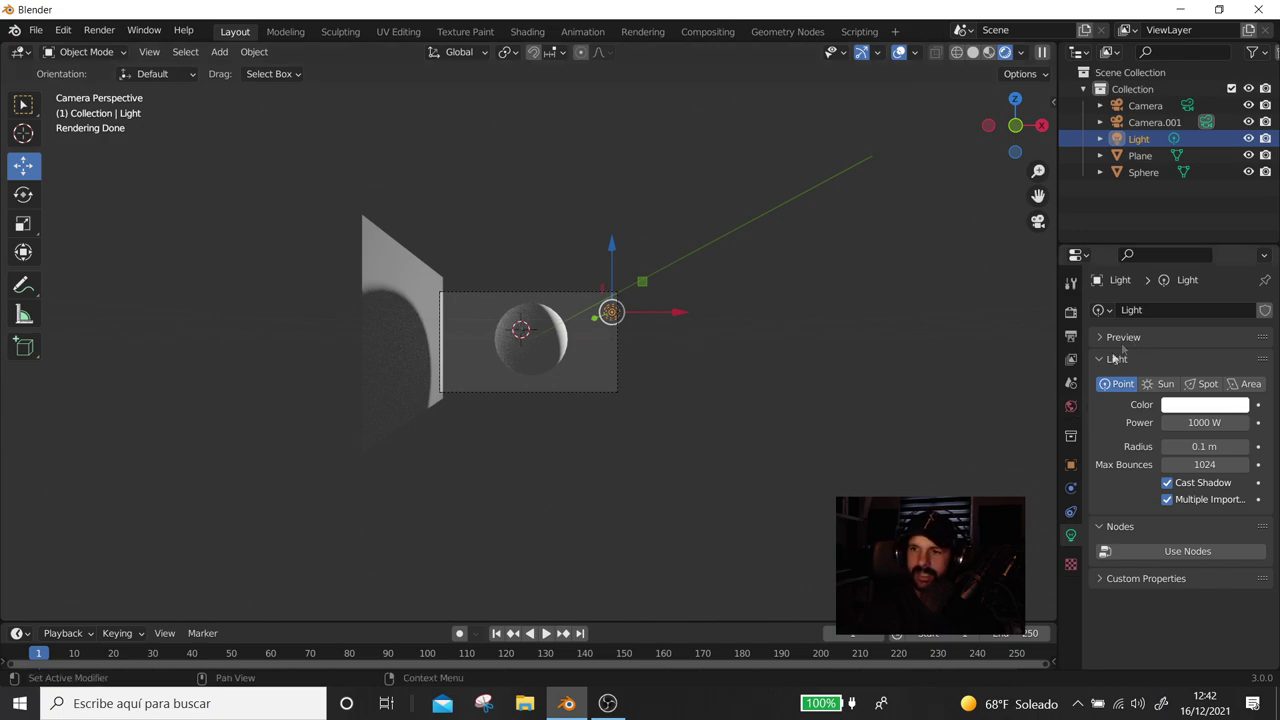
pyautogui.click(1070, 312)
pyautogui.click(1193, 310)
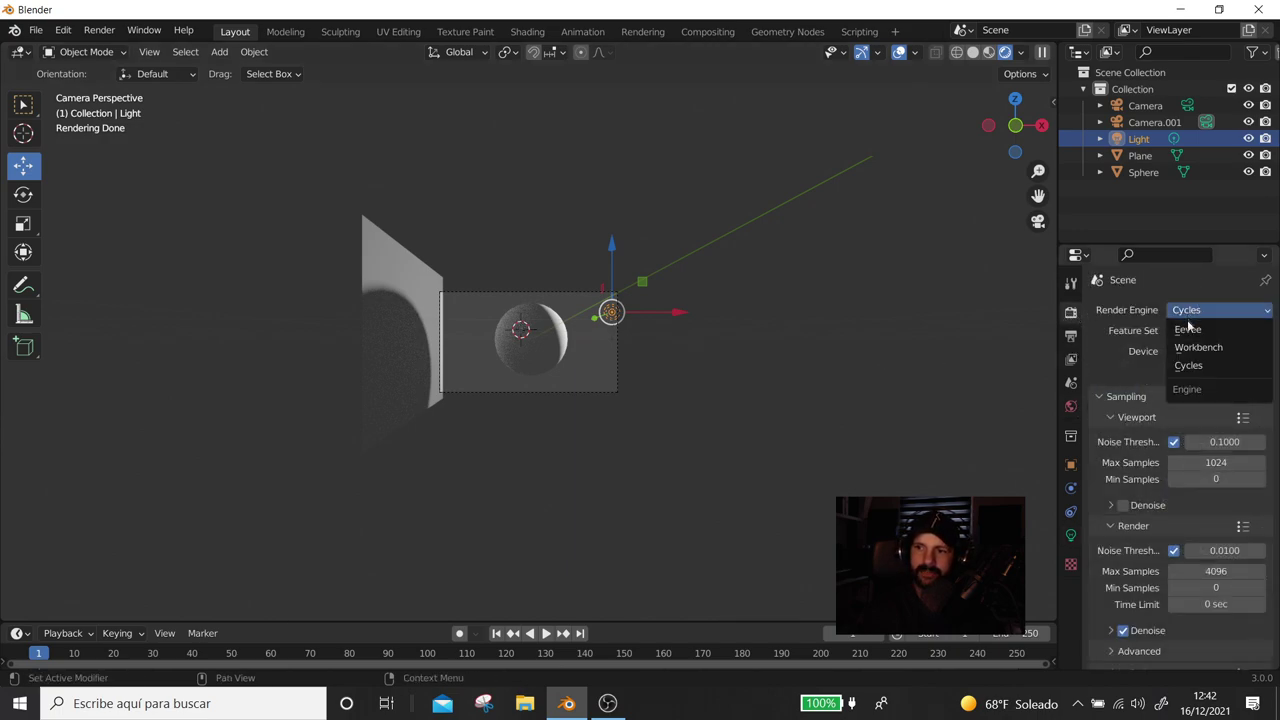
pyautogui.click(1188, 329)
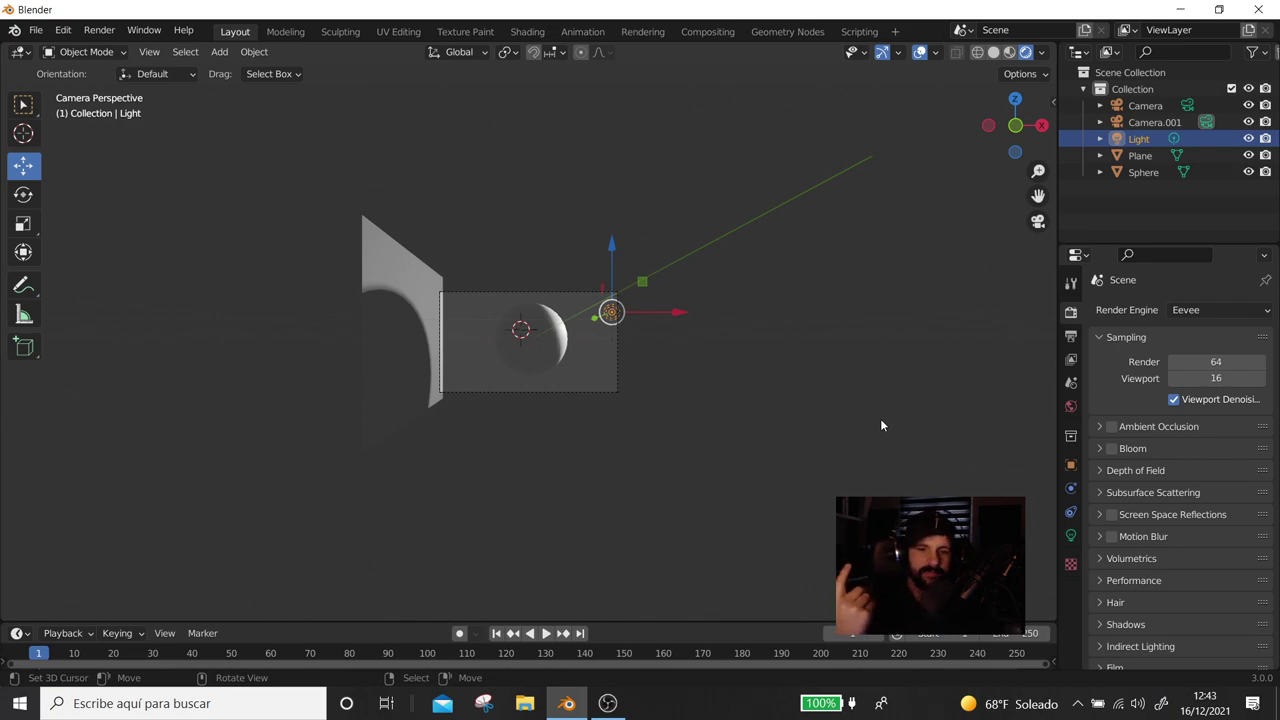
# Switch to top view, bring up the Add menu, and reconfirm Eevee as render engine
pyautogui.press('KP_7')
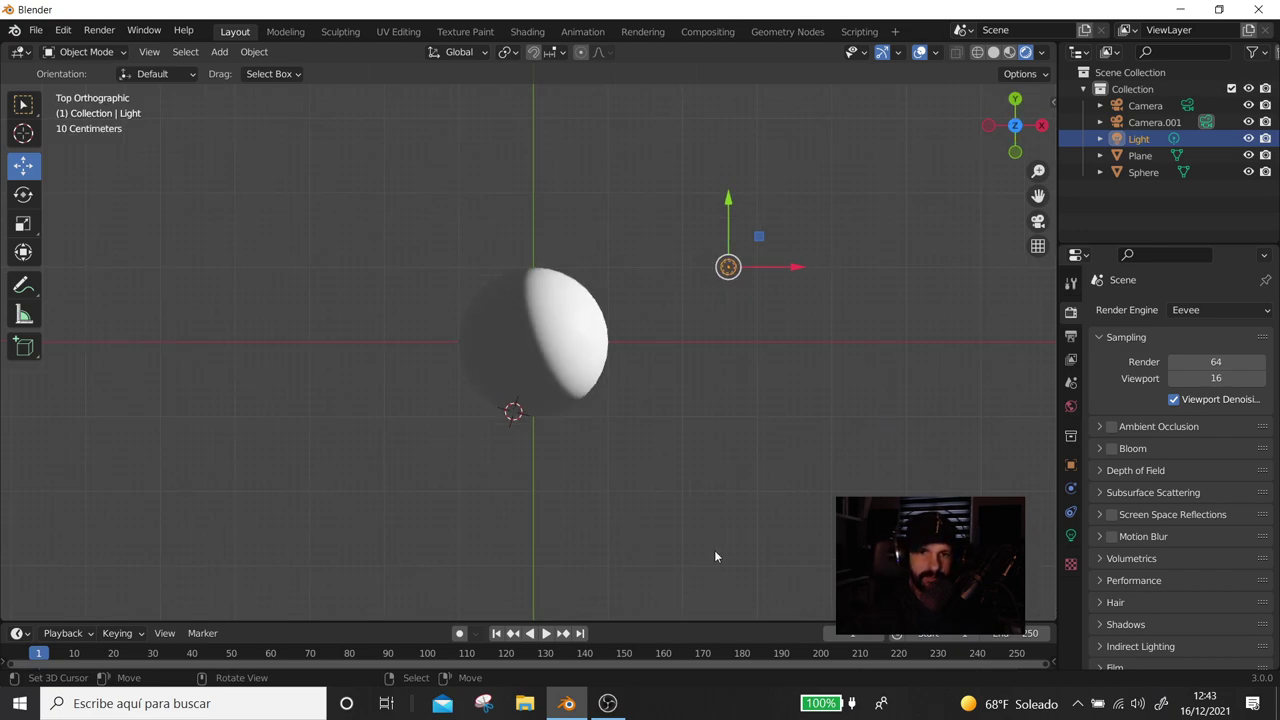
pyautogui.hotkey('shift', 'a')
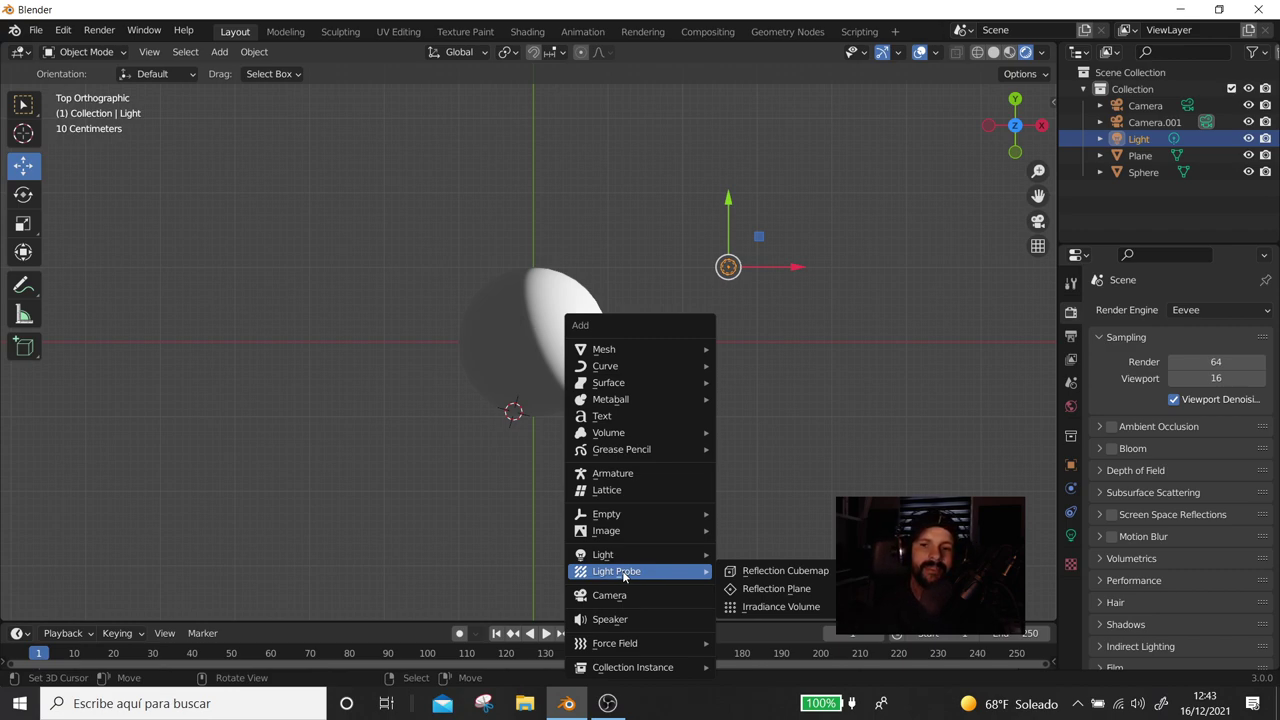
pyautogui.moveTo(1220, 310)
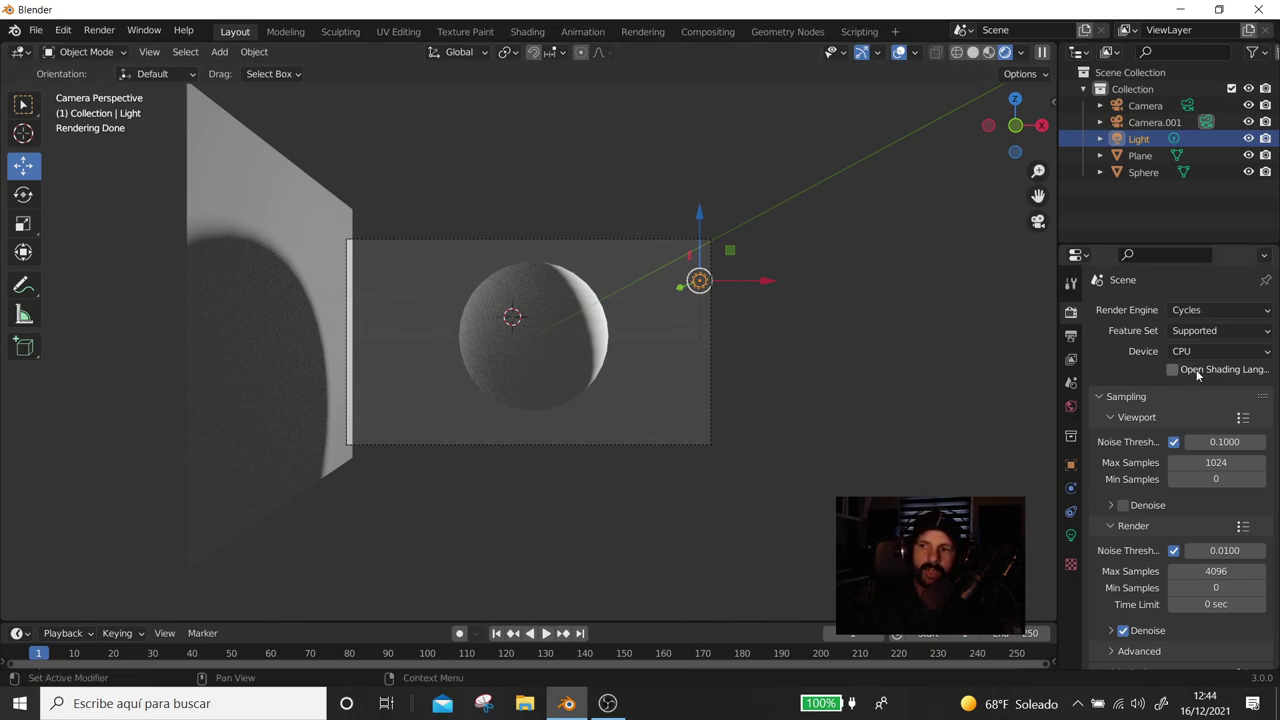
pyautogui.click(1200, 310)
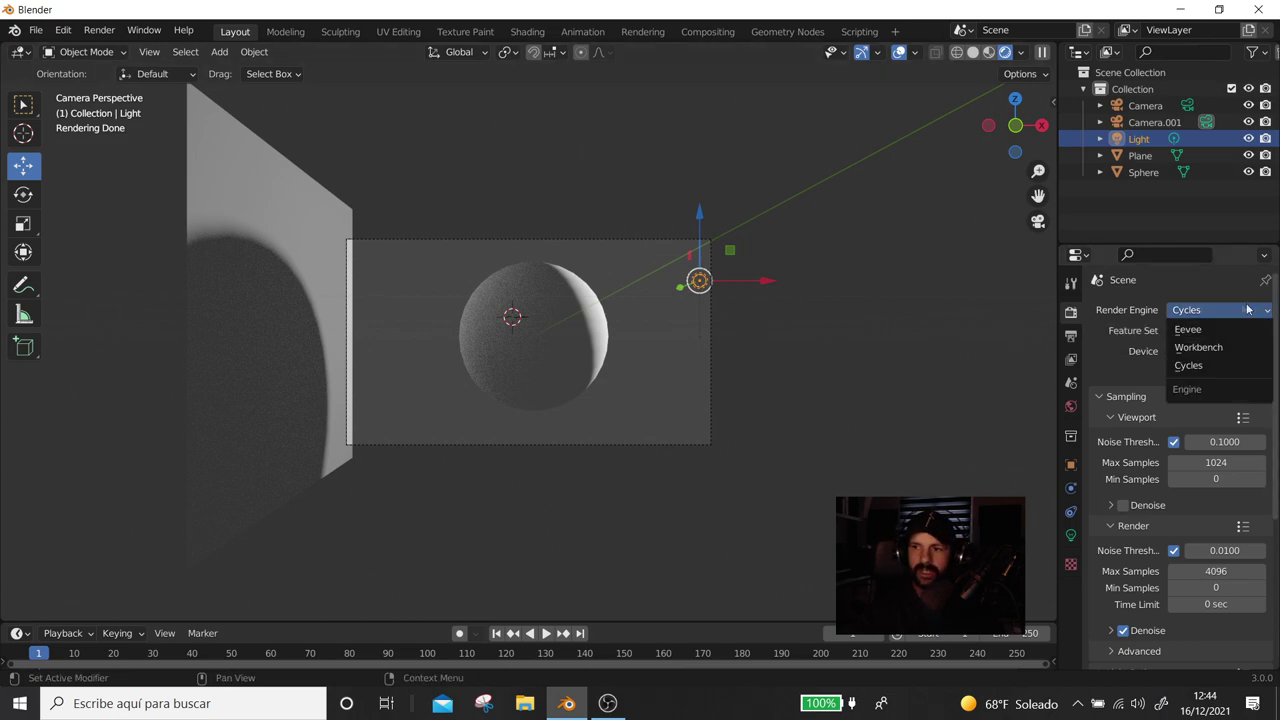
pyautogui.click(1188, 329)
pyautogui.scroll(-2, 576, 345)
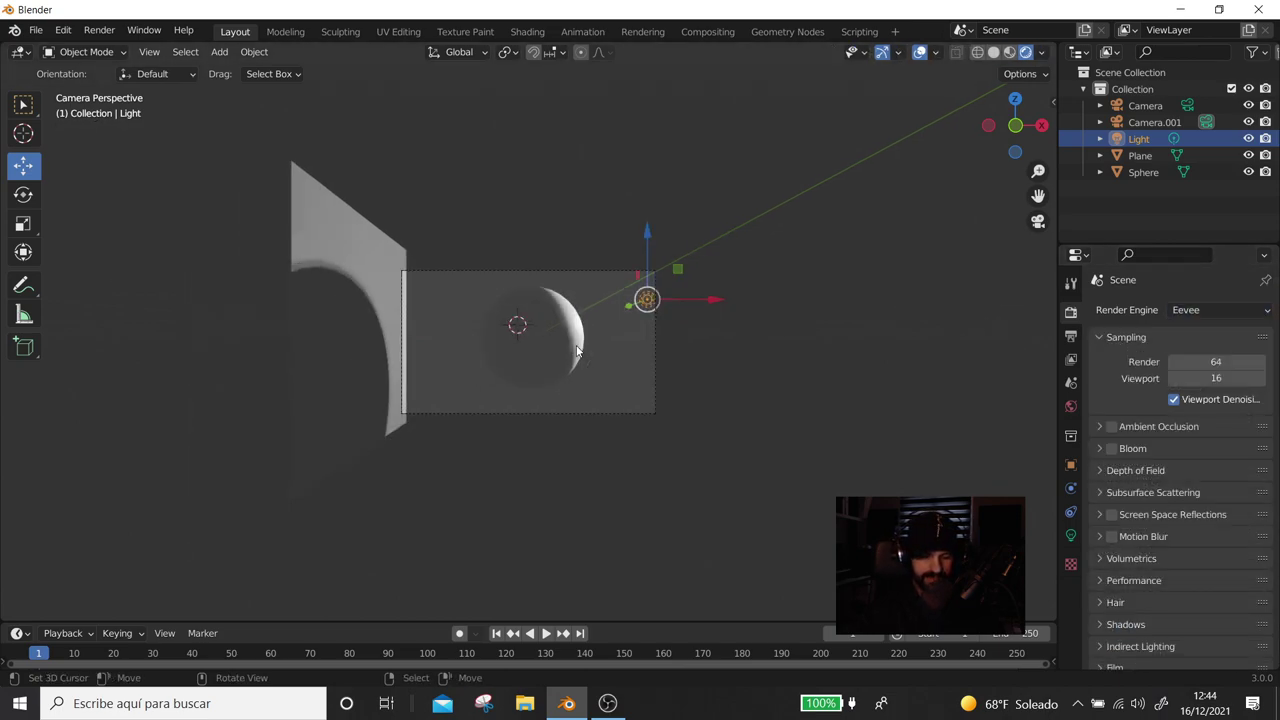
# Duplicate the point light as Light.001, placed -5.4778 m along X beside the plane
pyautogui.hotkey('shift', 'a')
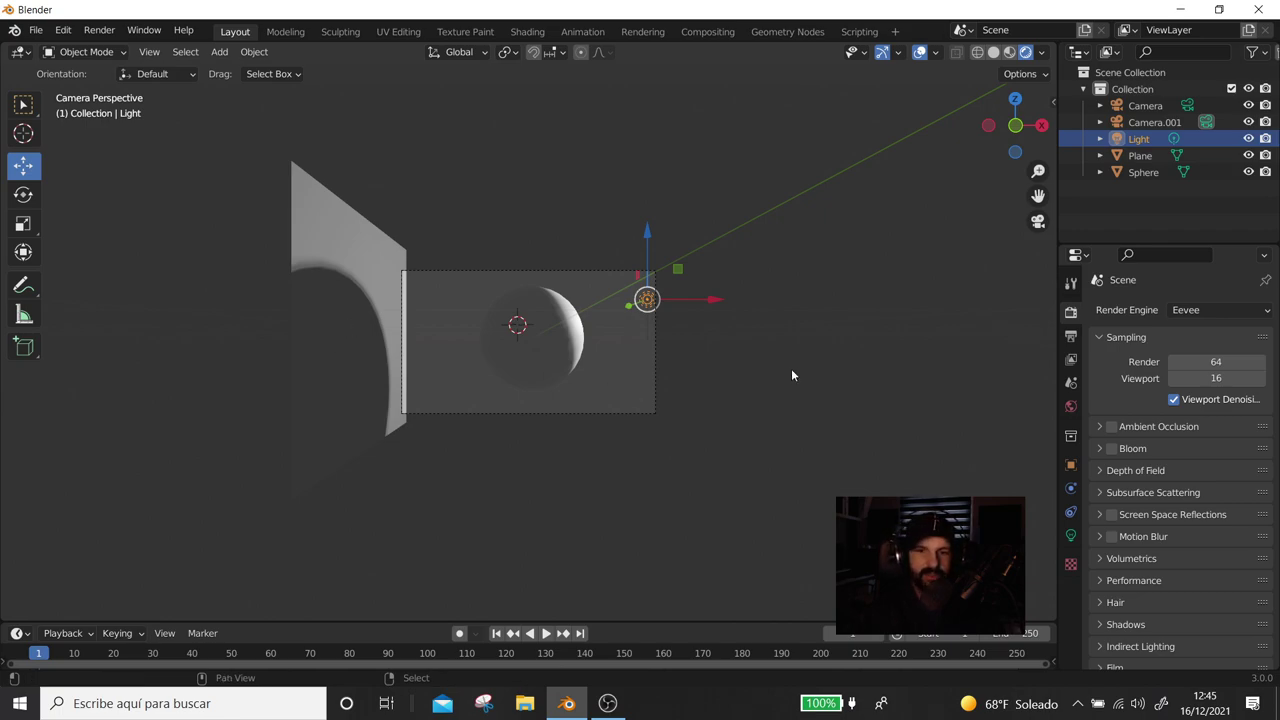
pyautogui.hotkey('shift', 'd')
pyautogui.click(547, 453)
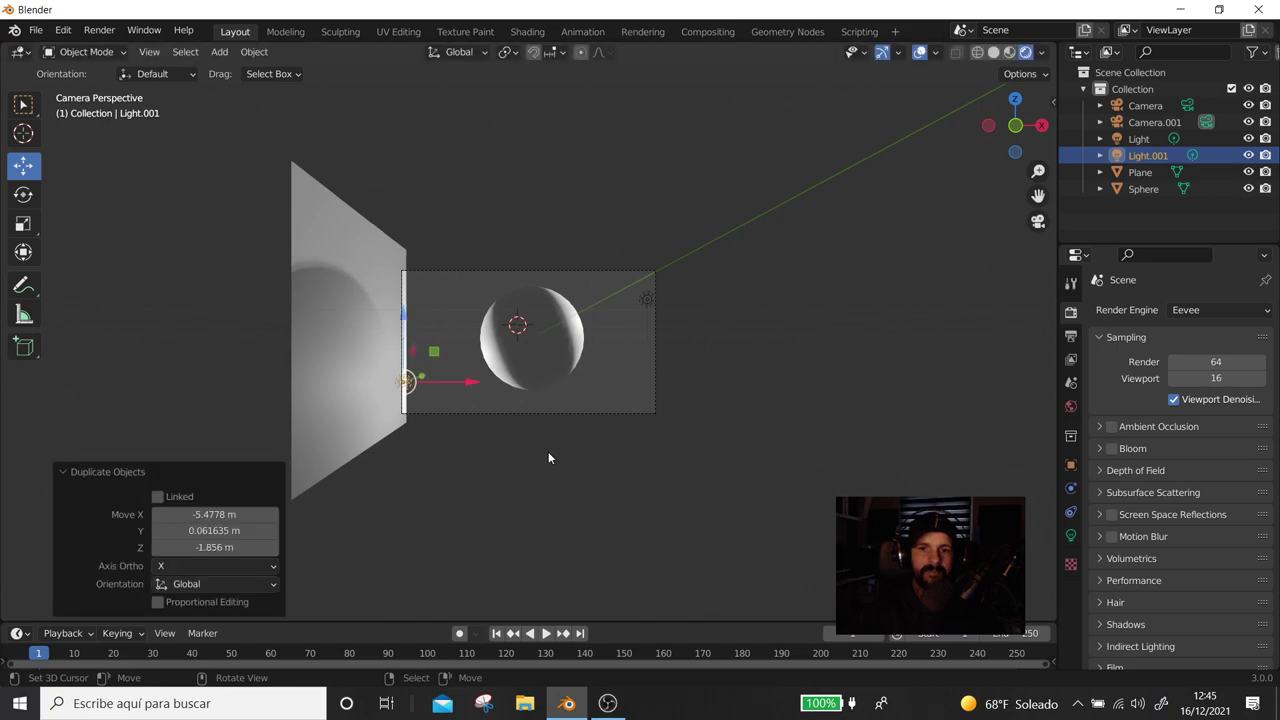
# Soften Light.001 with Diffuse 0.15 and Volume 0.19
pyautogui.click(1071, 535)
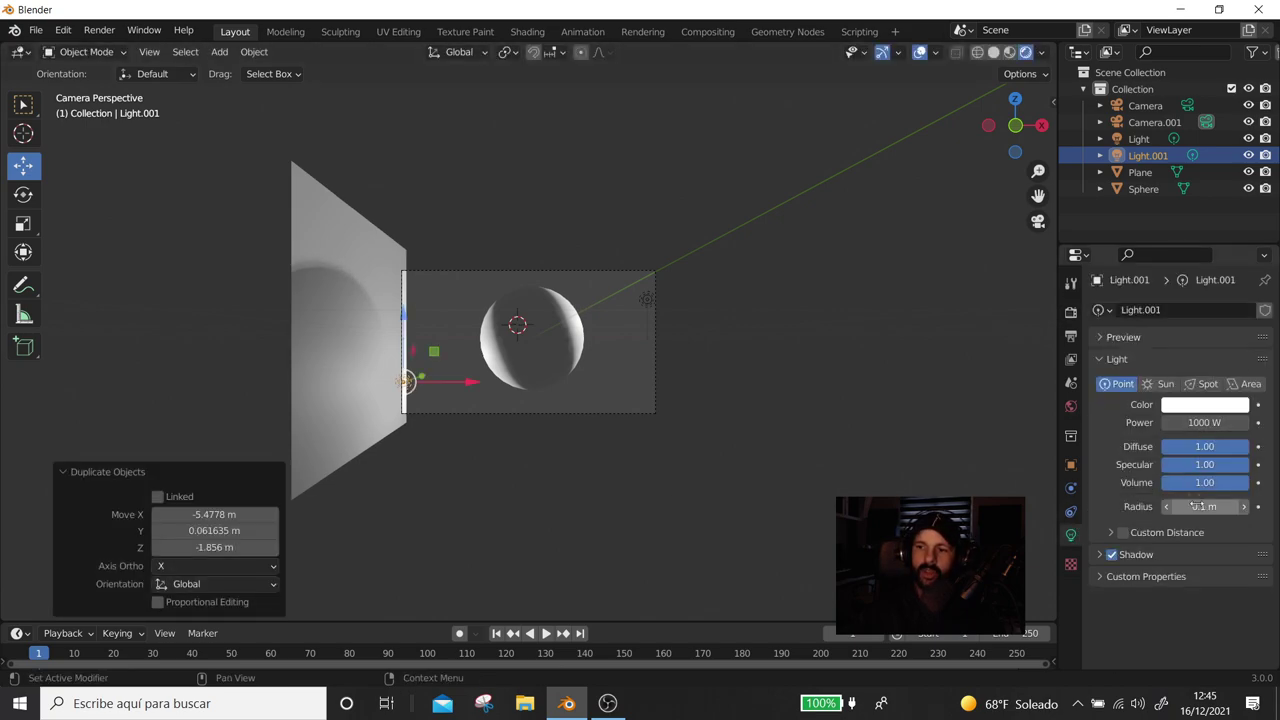
pyautogui.press('BackSpace')
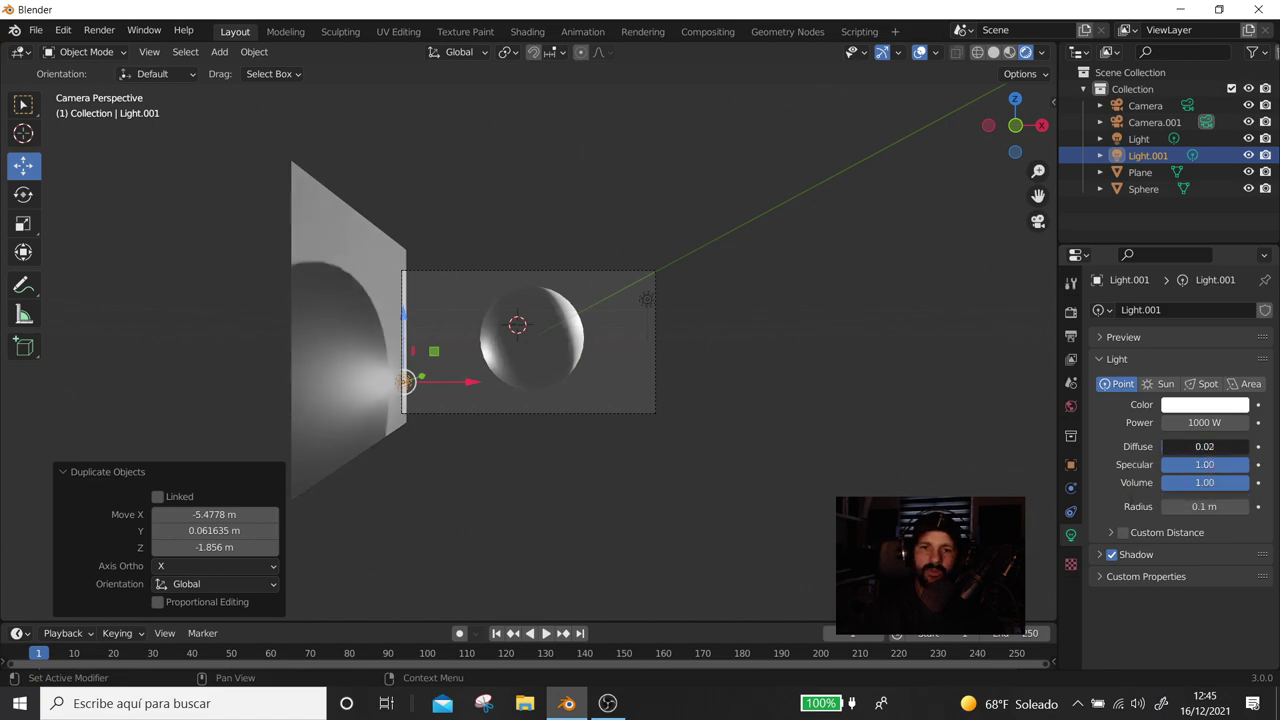
pyautogui.moveTo(1204, 446)
pyautogui.mouseDown()
pyautogui.moveTo(1190, 446)
pyautogui.moveTo(1192, 465)
pyautogui.mouseUp()
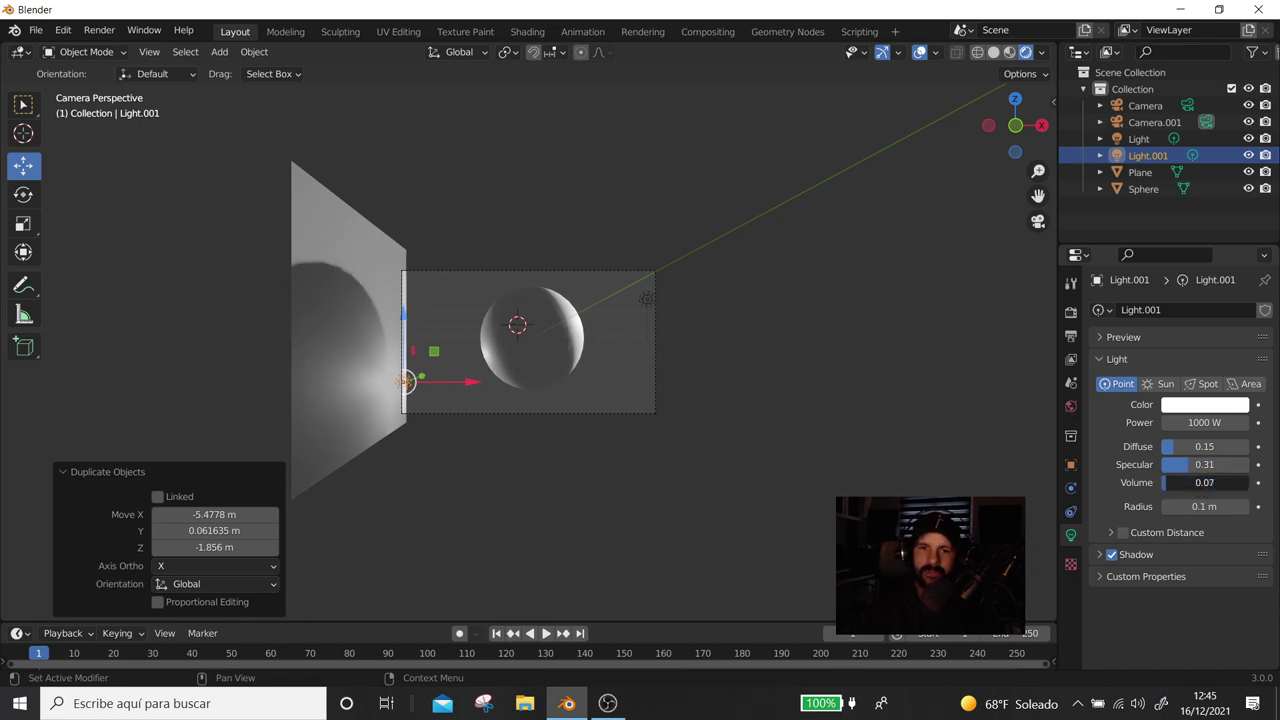
pyautogui.moveTo(1204, 482)
pyautogui.mouseDown()
pyautogui.moveTo(1178, 482)
pyautogui.moveTo(1230, 506)
pyautogui.moveTo(1200, 506)
pyautogui.mouseUp()
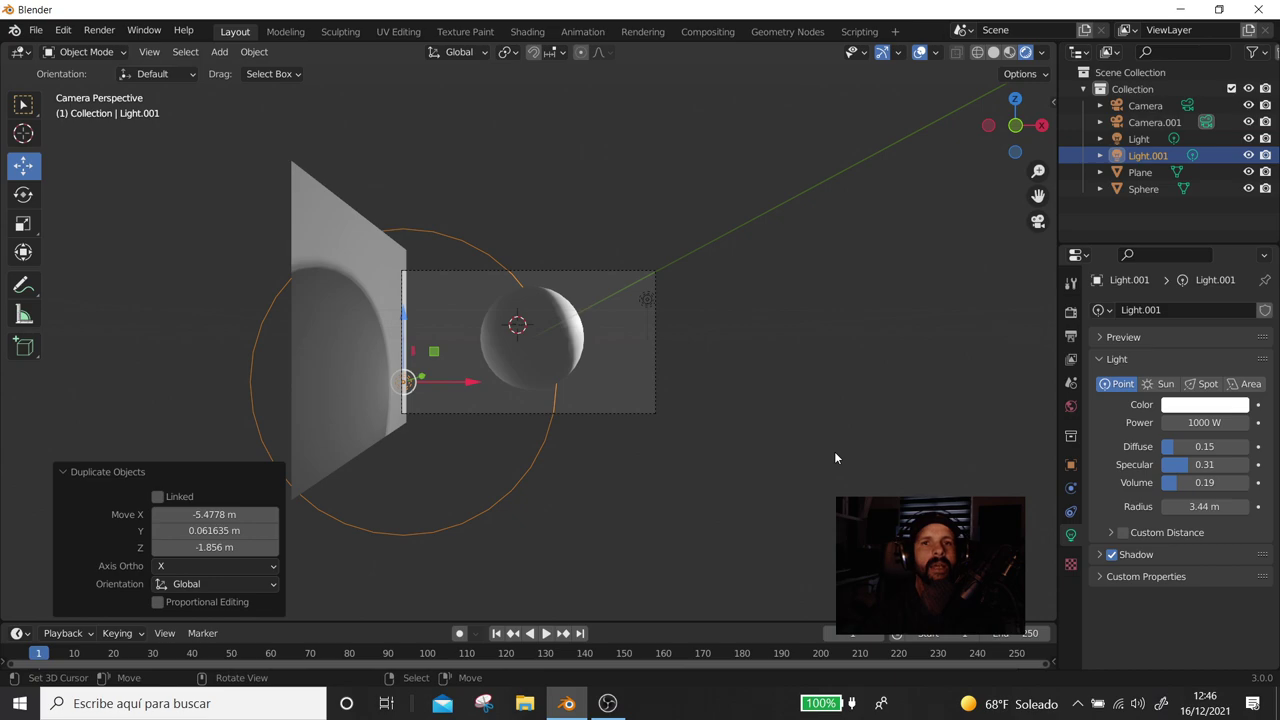
pyautogui.click(1200, 404)
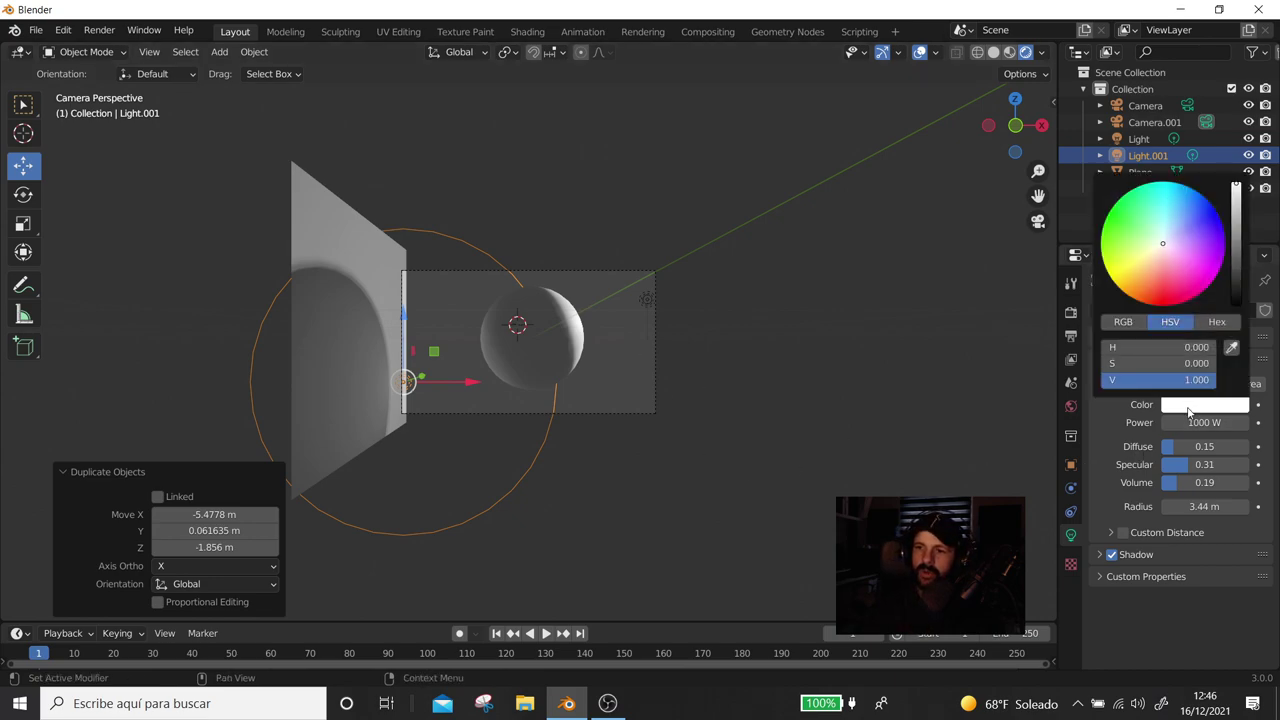
# Tint Light.001 pale cyan and switch the render engine to Cycles
pyautogui.click(1165, 238)
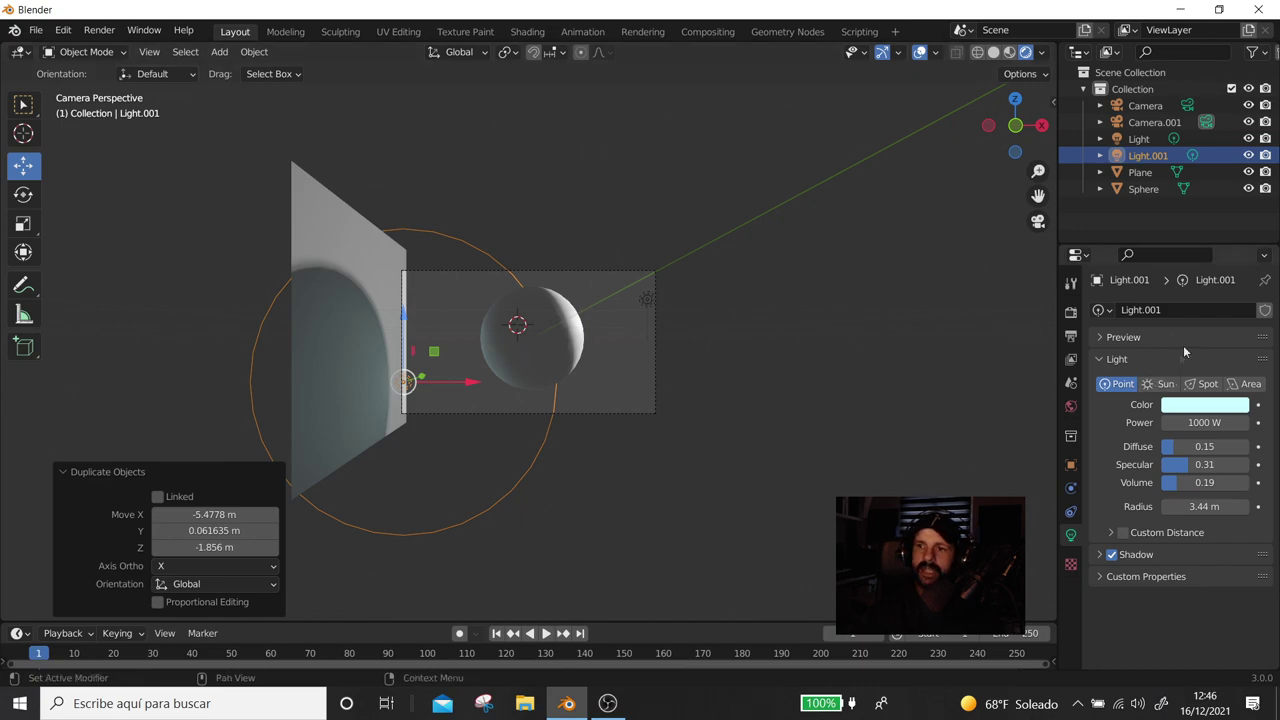
pyautogui.click(1071, 311)
pyautogui.click(1208, 312)
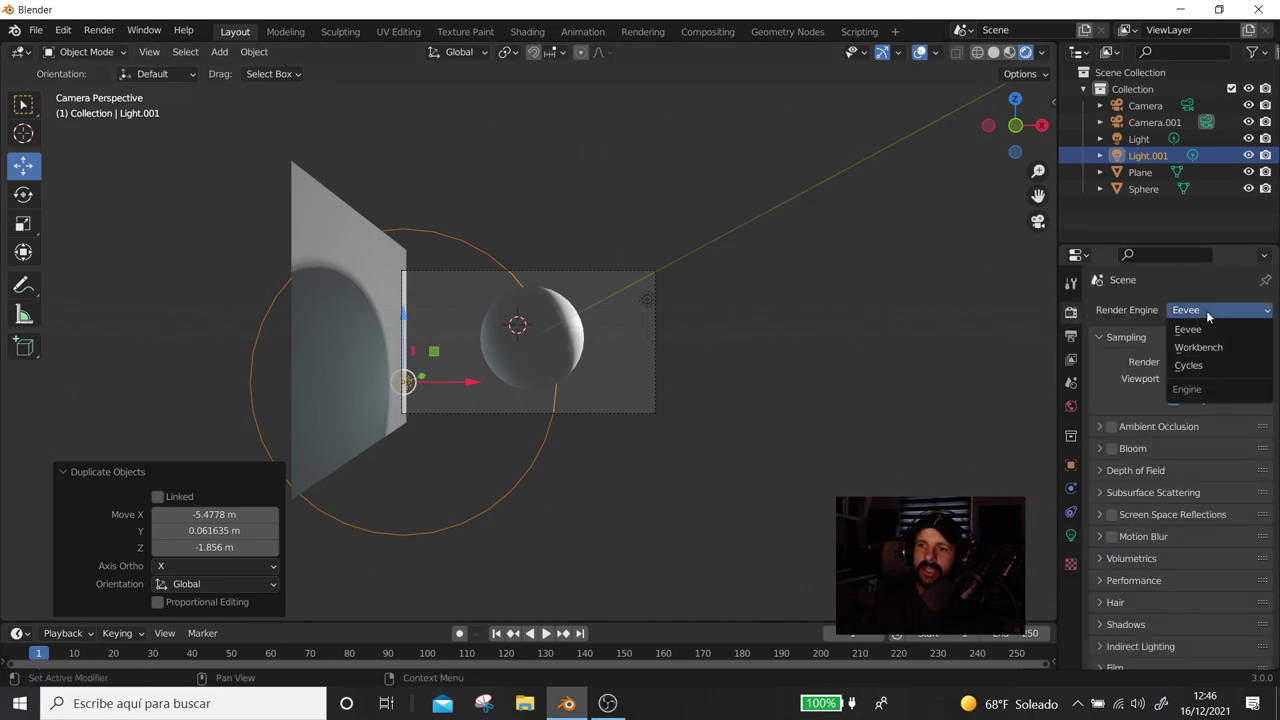
pyautogui.click(1190, 366)
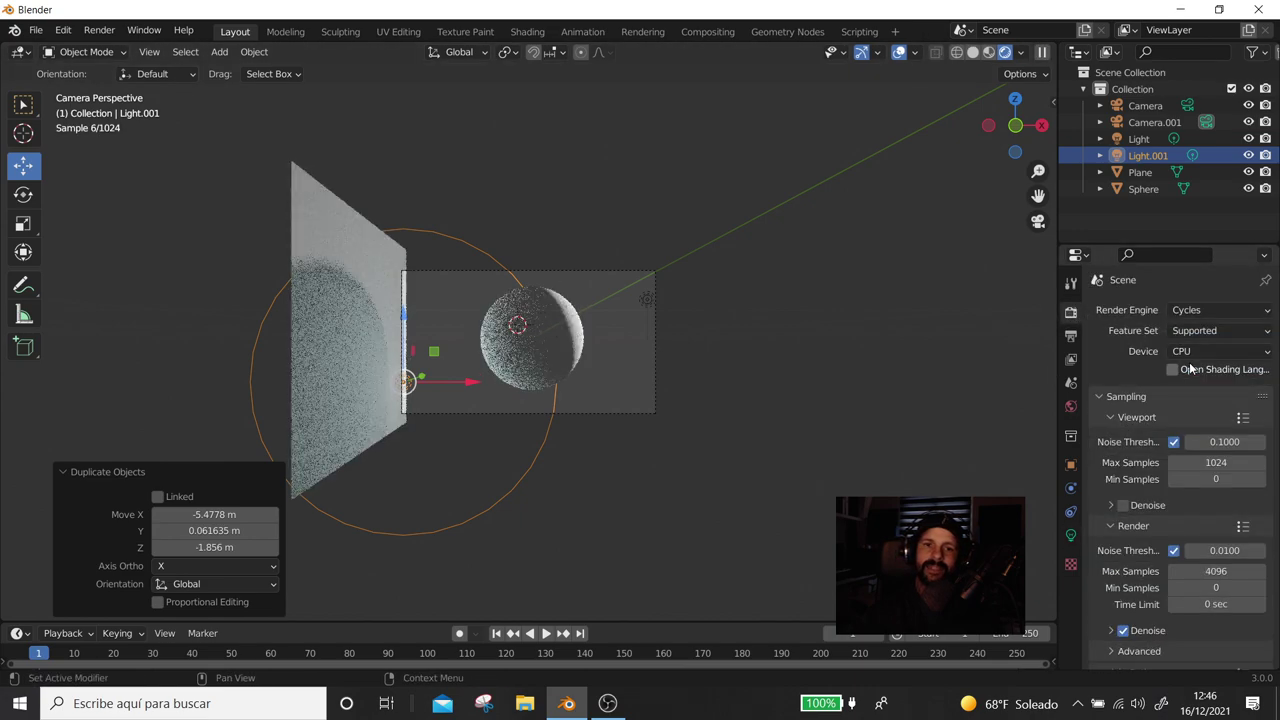
# Hide Light.001 and give the plane a light blue base colour (H 0.616, S 0.580)
pyautogui.click(1248, 156)
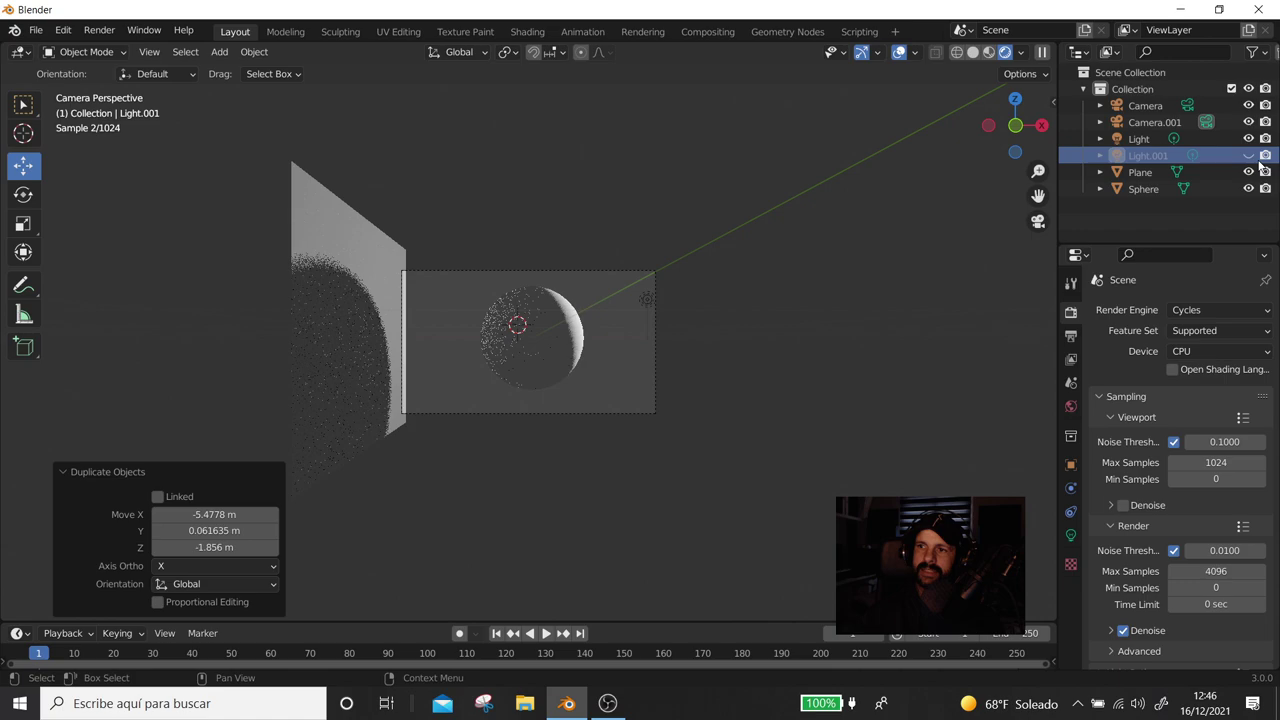
pyautogui.click(1140, 172)
pyautogui.click(1070, 605)
pyautogui.click(1212, 524)
pyautogui.click(1177, 336)
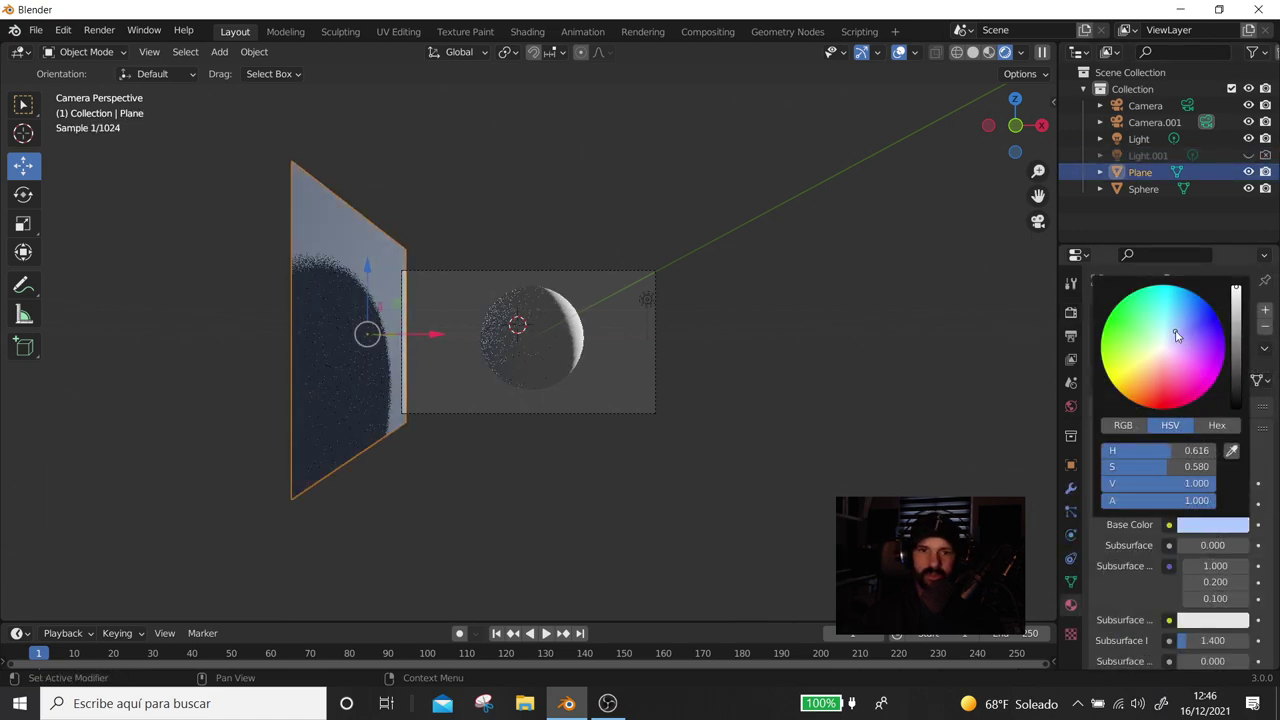
# Shift the plane colour slightly toward purple and move the 3D cursor to empty space
pyautogui.moveTo(1177, 336); pyautogui.dragTo(1168, 342)
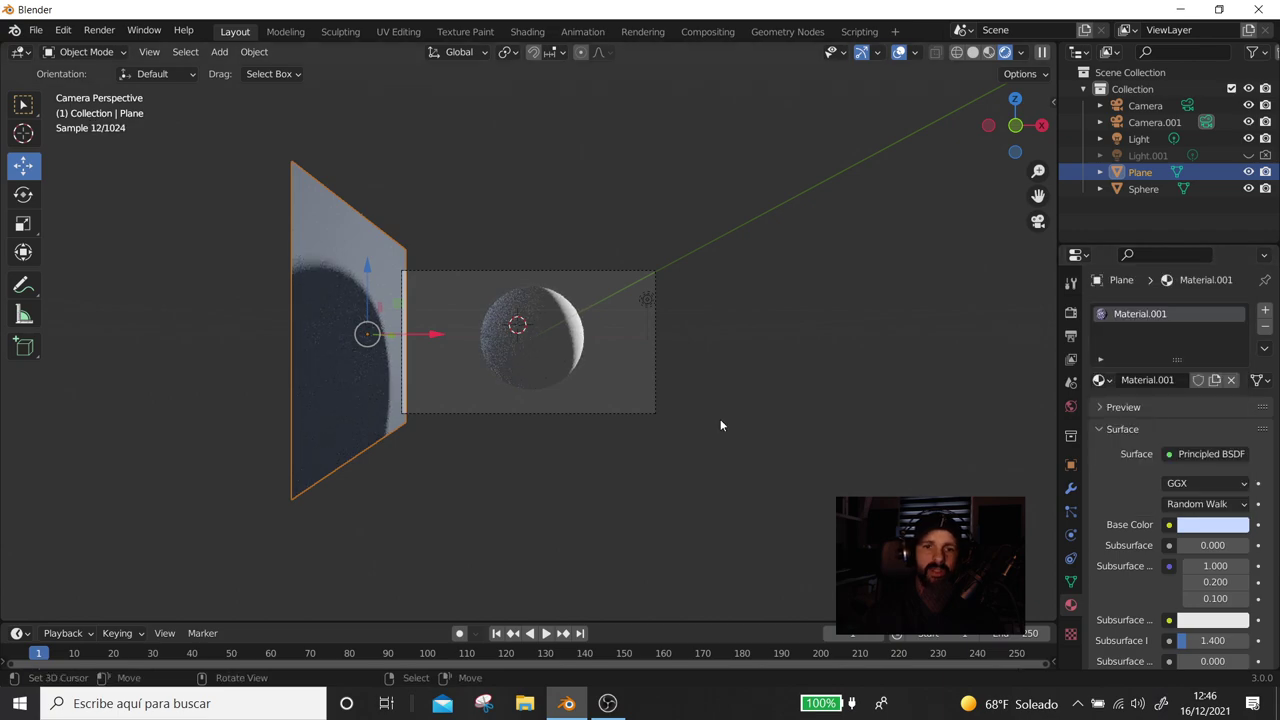
pyautogui.keyDown('shift'); pyautogui.rightClick(816, 407); pyautogui.keyUp('shift')
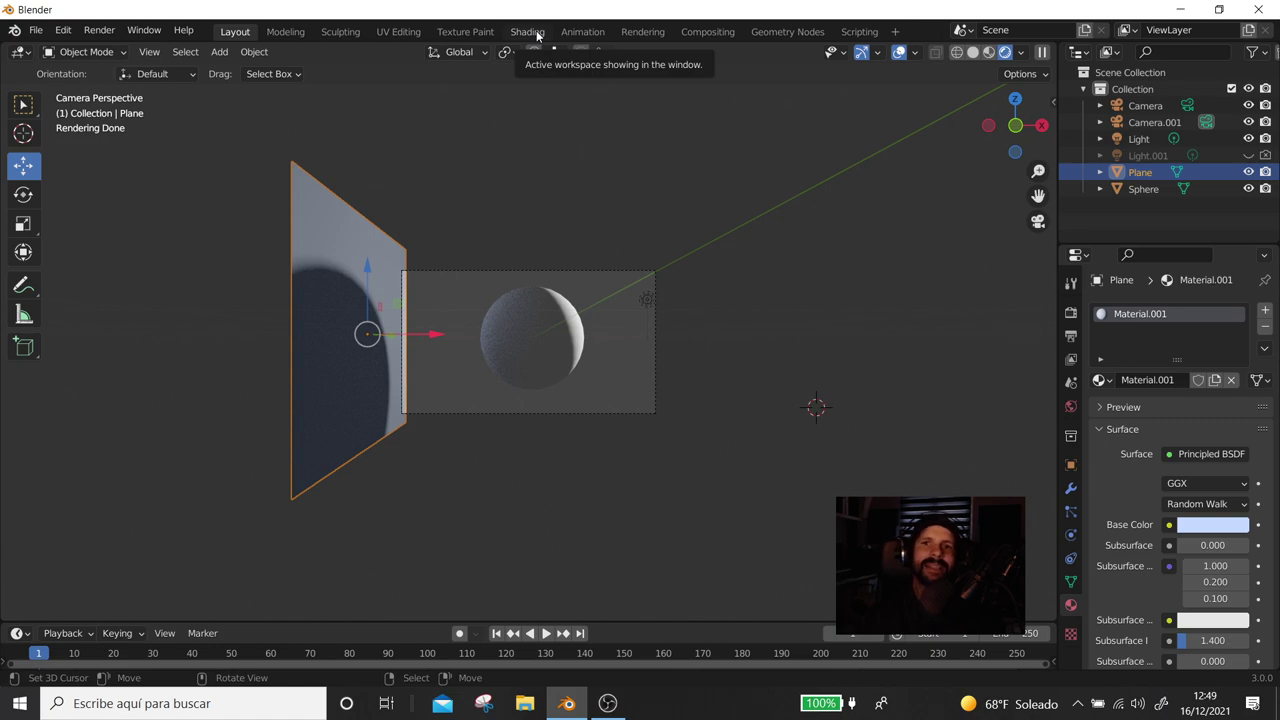
# Show the World's Background nodes in the Shading workspace, rendered through the camera
pyautogui.click(533, 35)
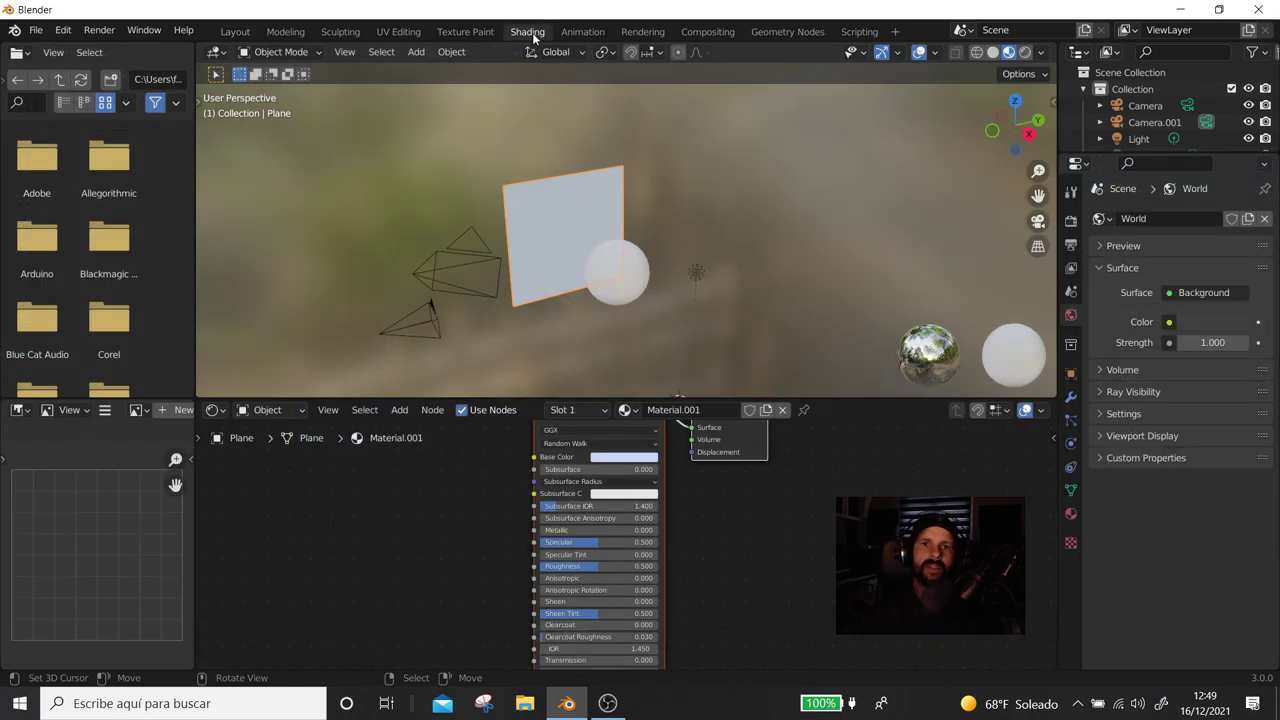
pyautogui.click(276, 410)
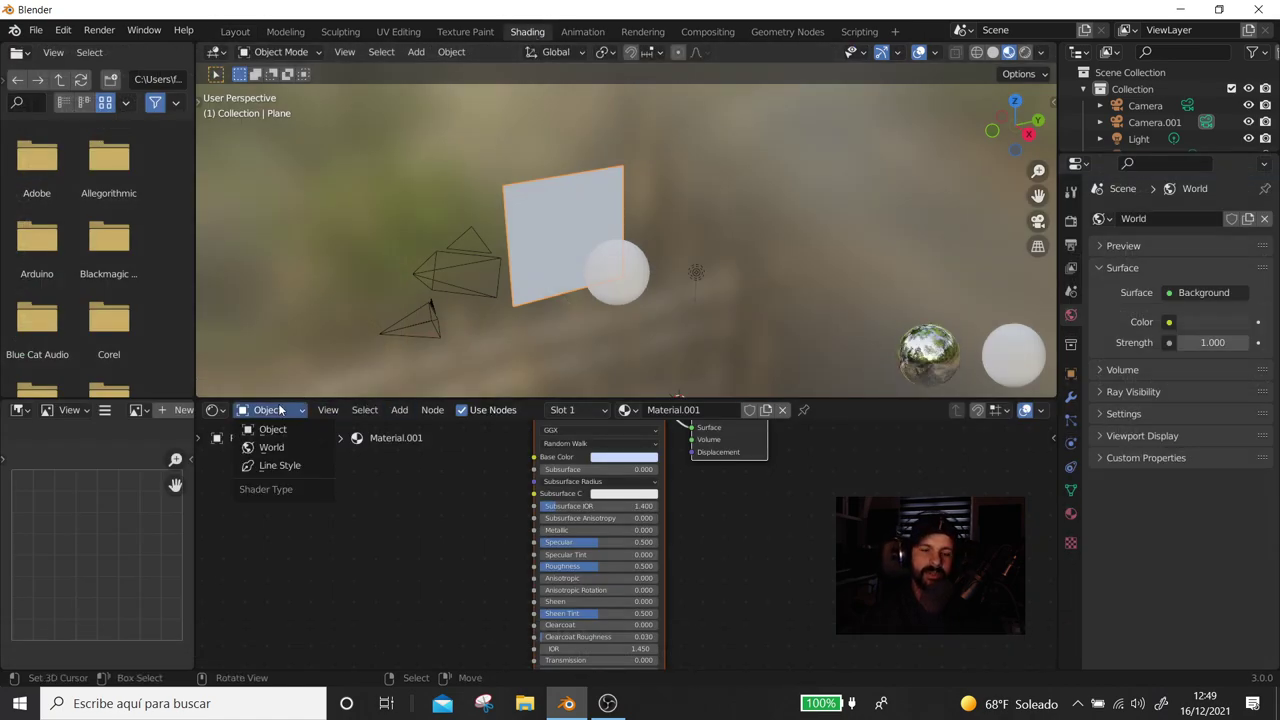
pyautogui.click(271, 447)
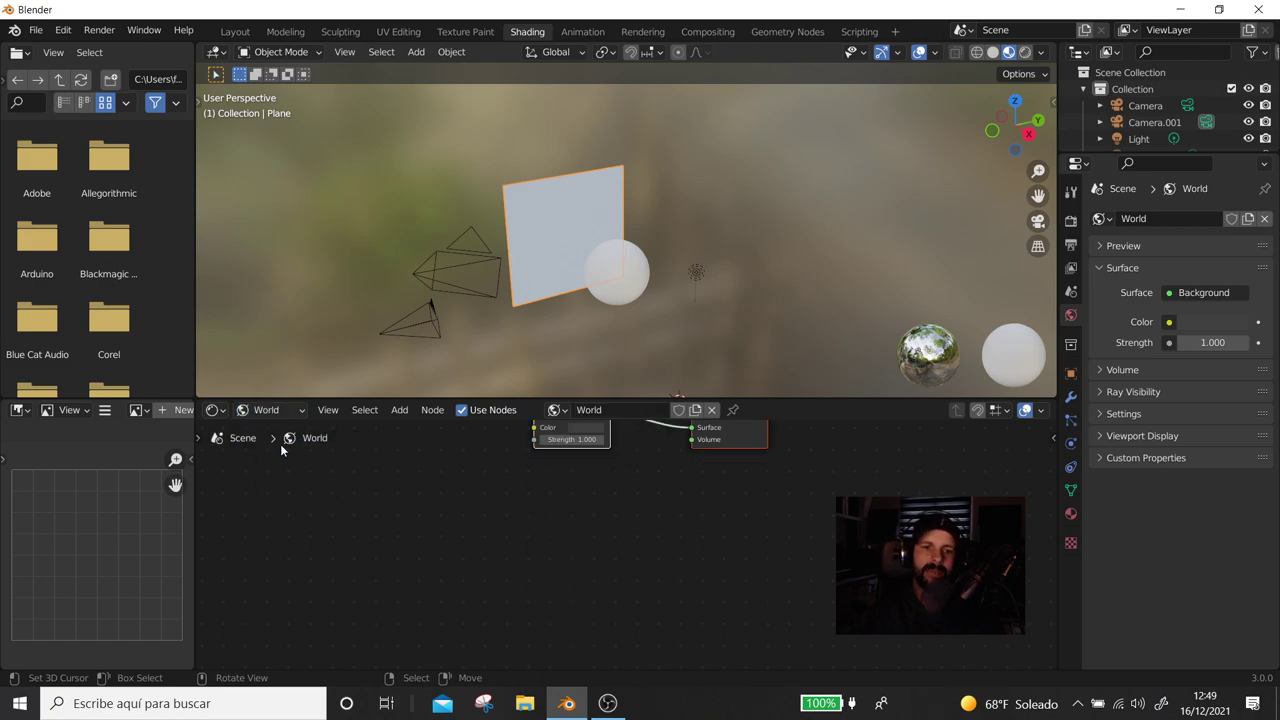
pyautogui.scroll(4, 706, 563)
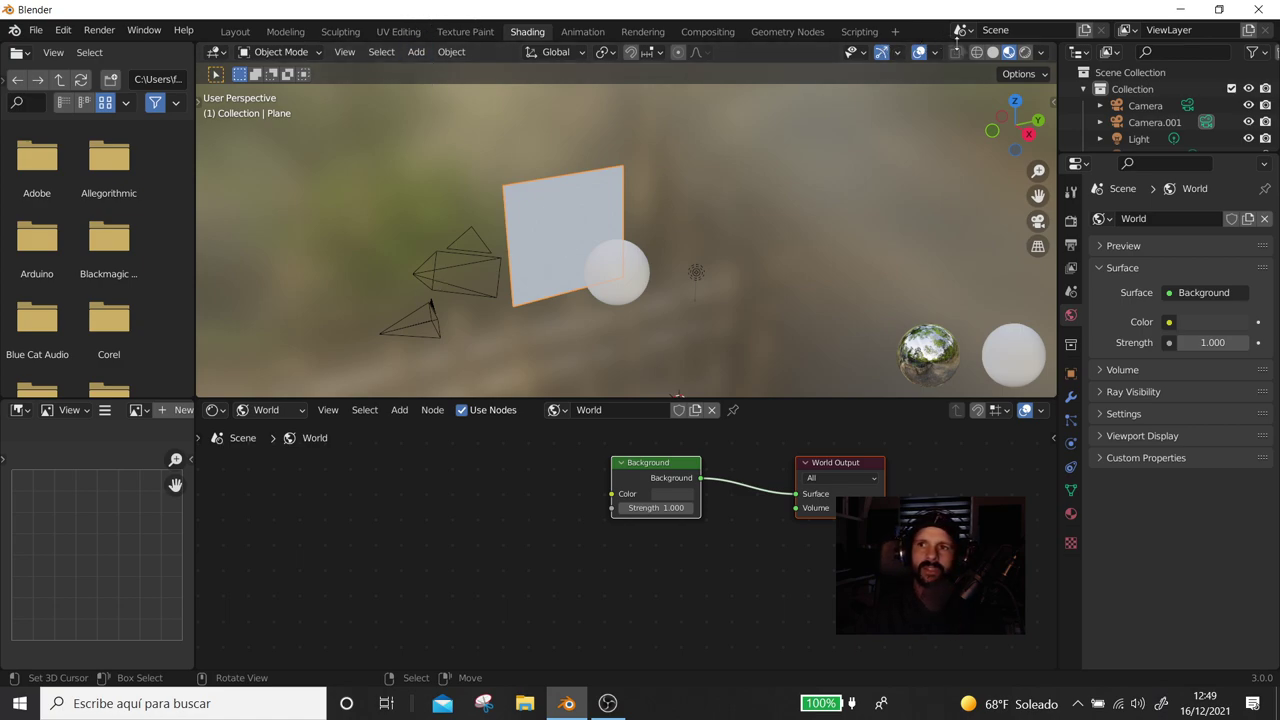
pyautogui.click(1024, 52)
pyautogui.press('KP_0')
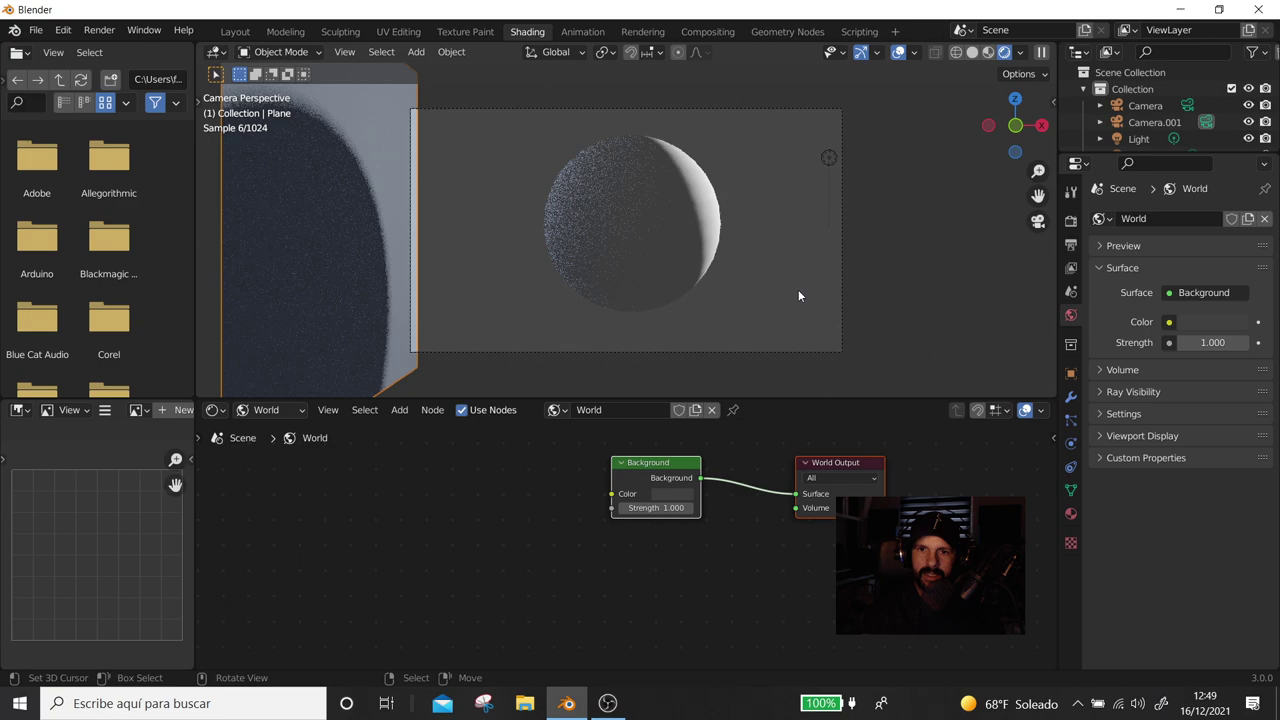
# Try dark blue then purple for the world background and raise Strength to 5.1
pyautogui.click(687, 494)
pyautogui.click(712, 390)
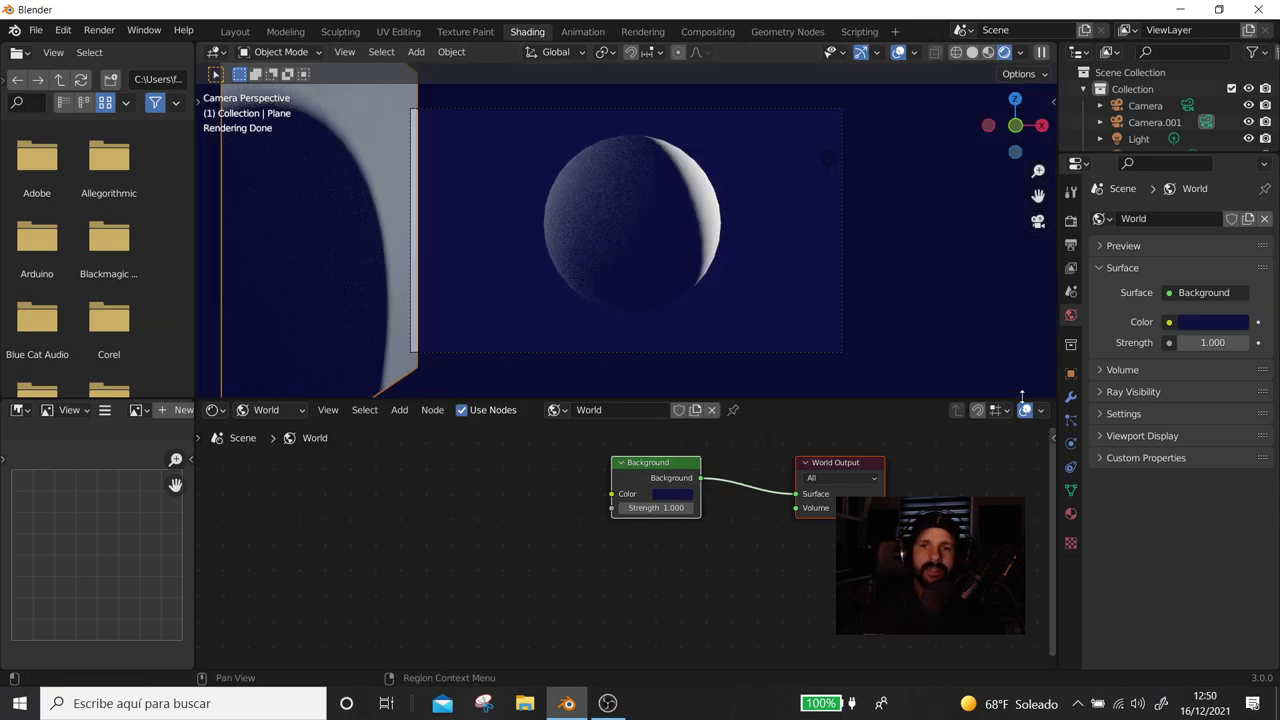
pyautogui.click(677, 493)
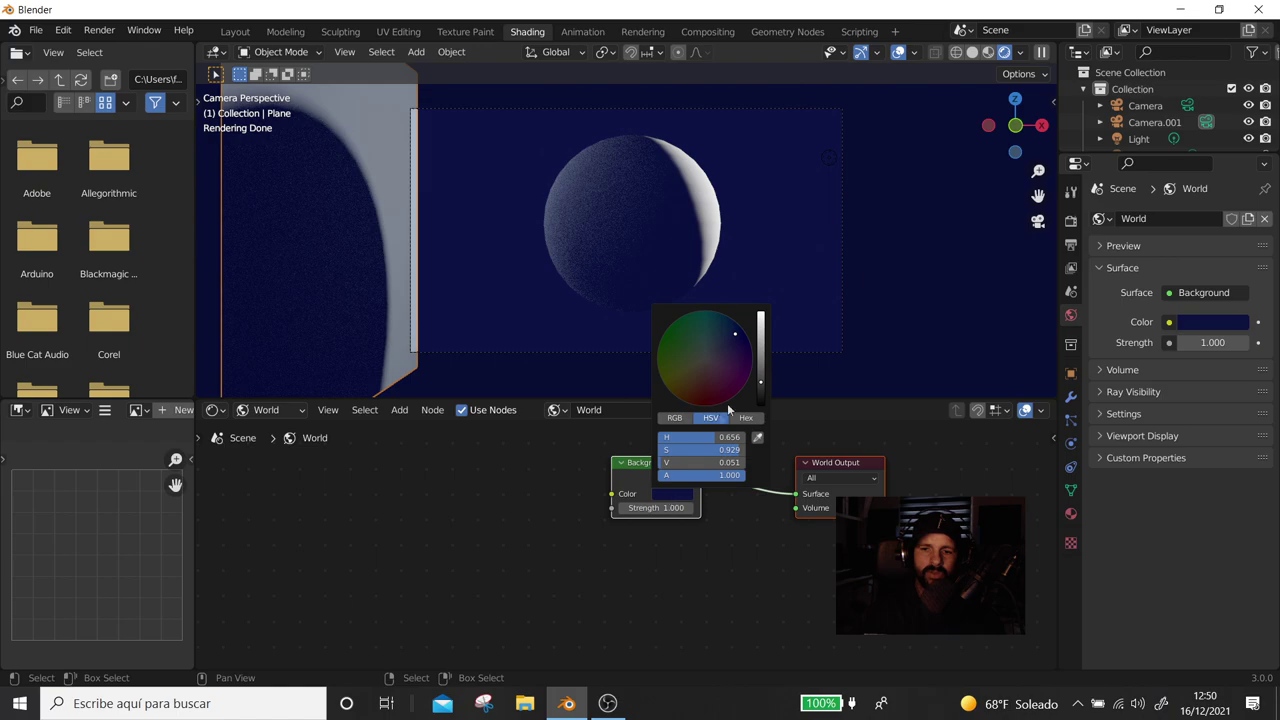
pyautogui.click(718, 345)
pyautogui.click(723, 353)
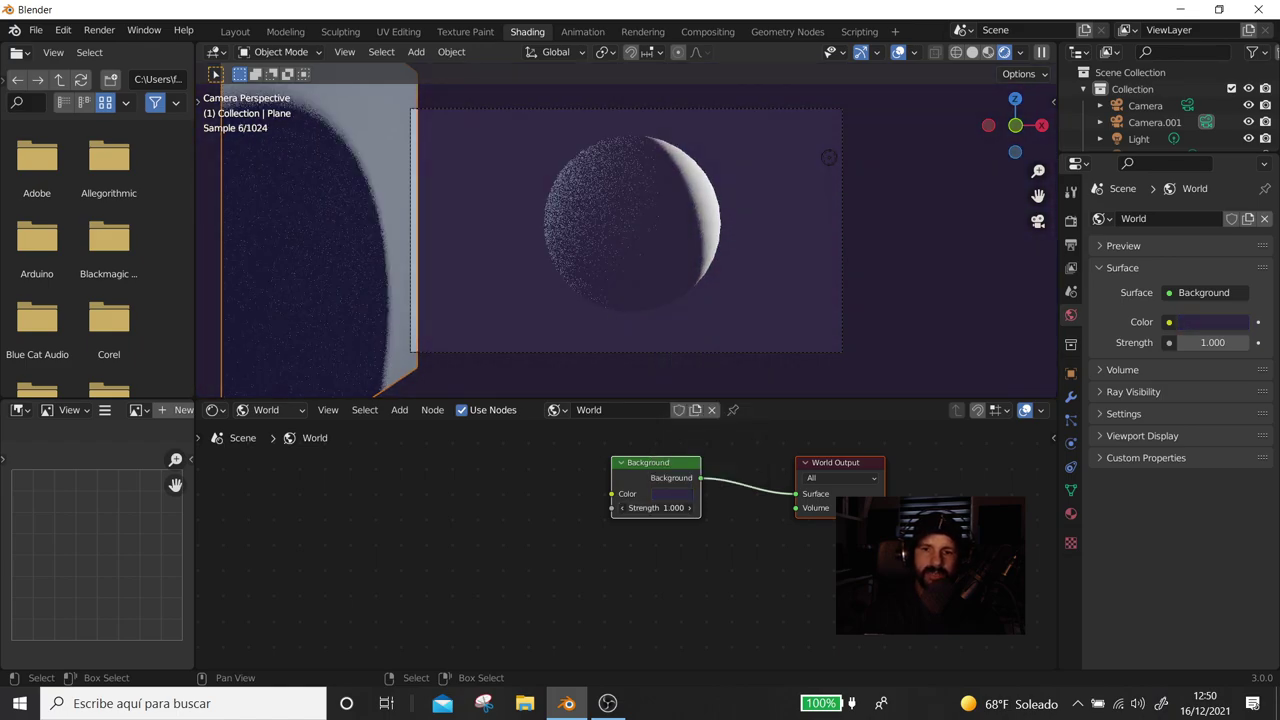
pyautogui.moveTo(655, 507); pyautogui.dragTo(720, 507)
pyautogui.scroll(2, 678, 284)
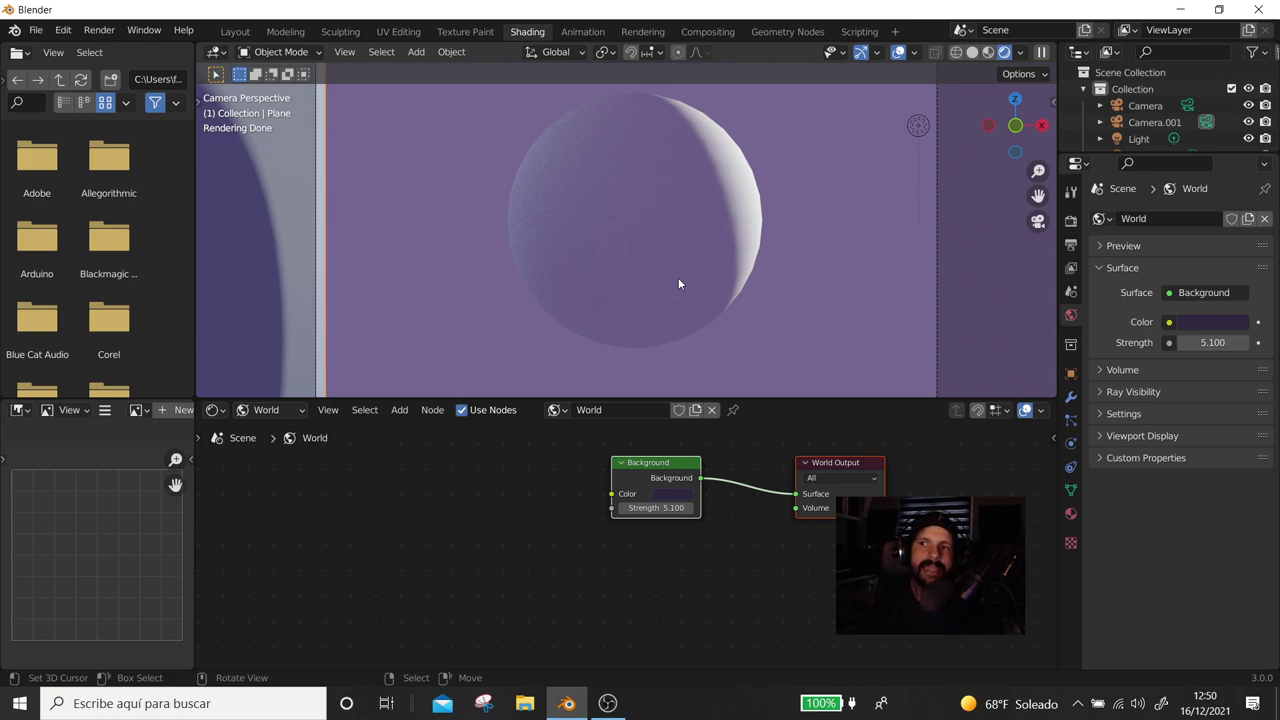
# Darken the world background colour to a near-black grey
pyautogui.click(664, 521)
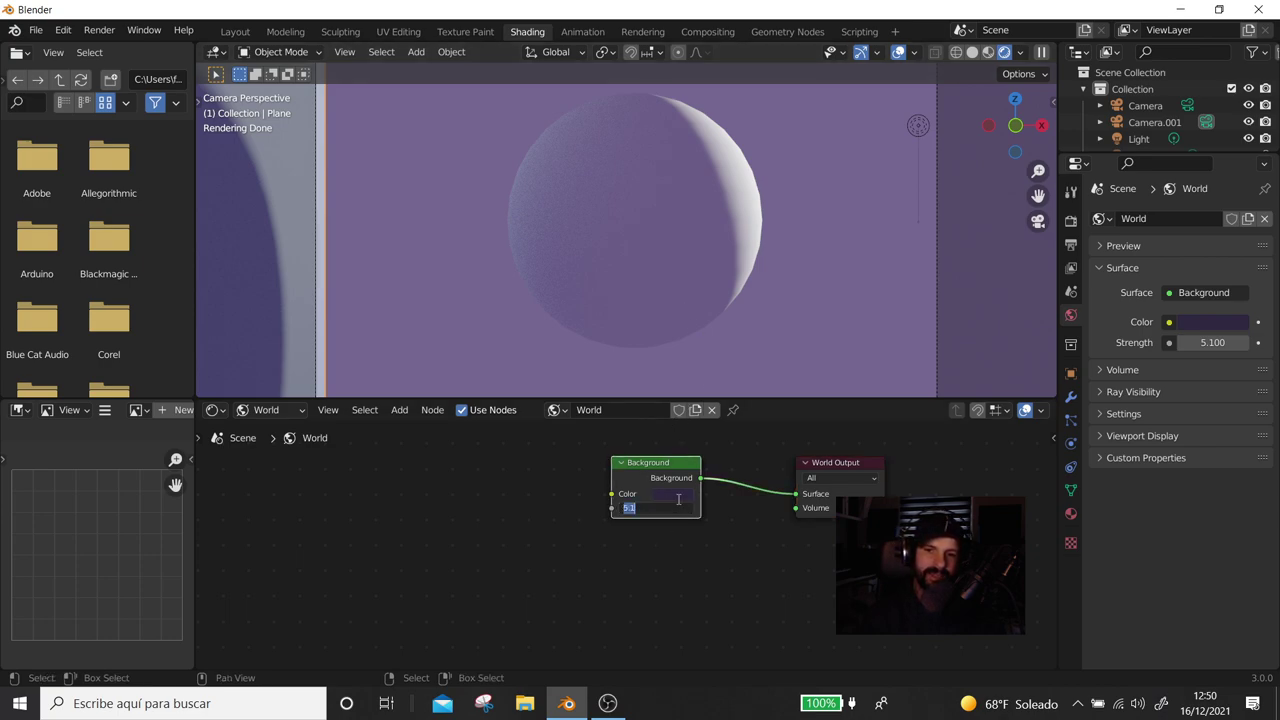
pyautogui.click(669, 494)
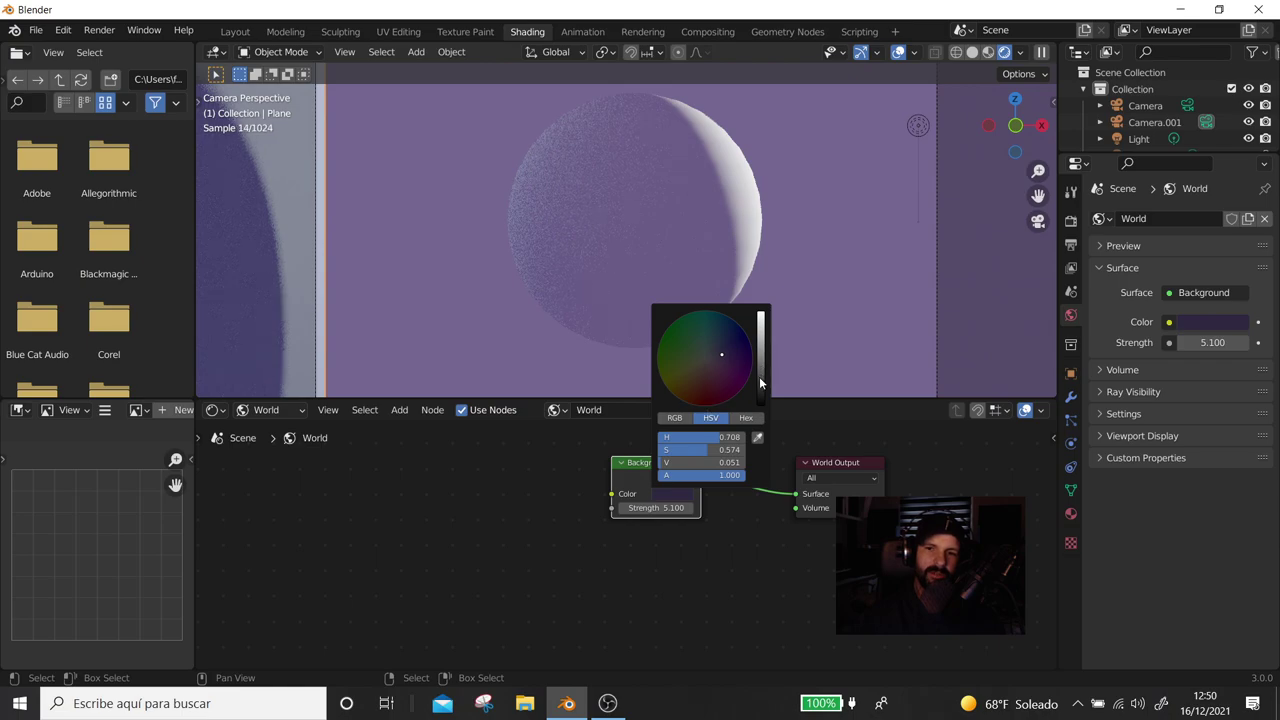
pyautogui.moveTo(761, 381); pyautogui.dragTo(761, 404)
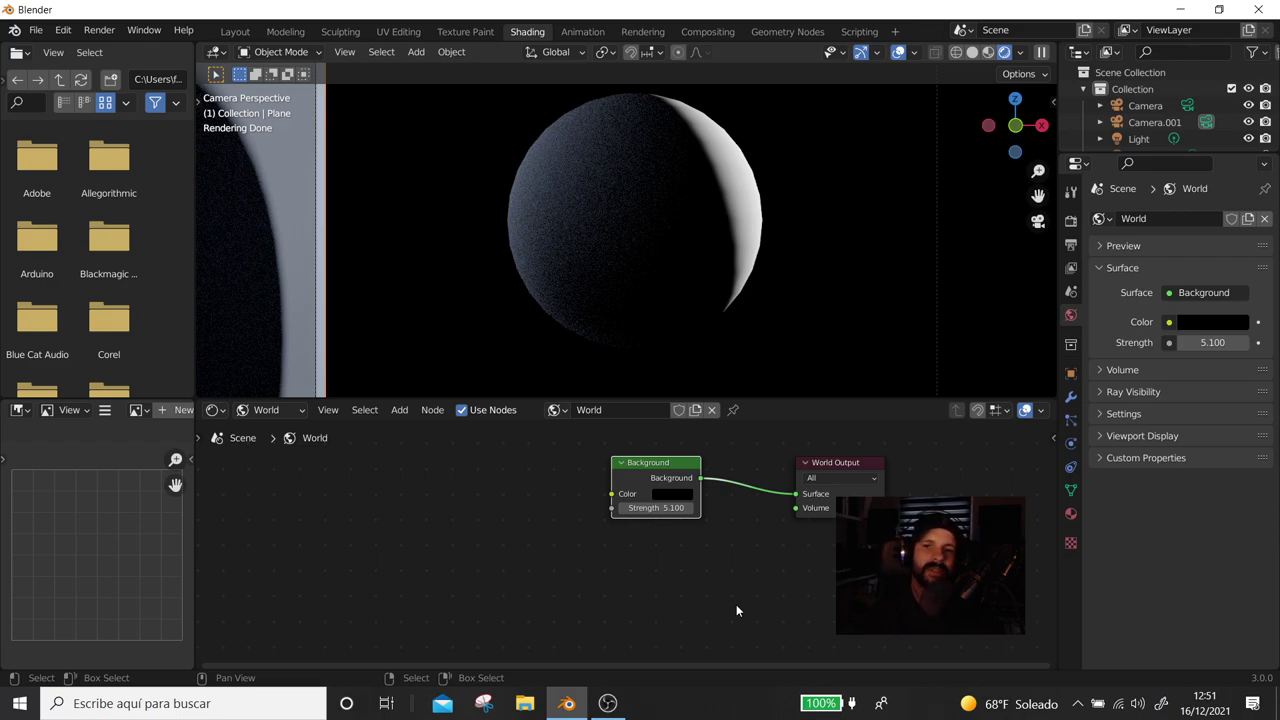
pyautogui.click(670, 499)
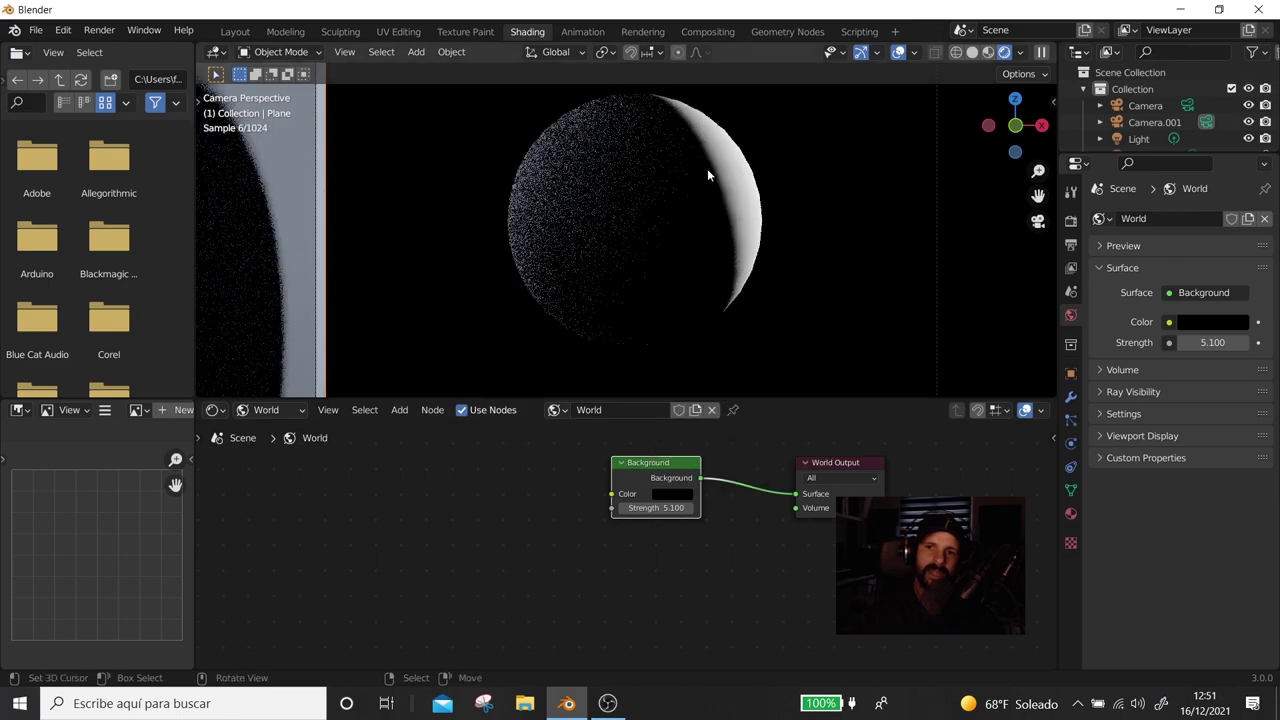
pyautogui.click(672, 494)
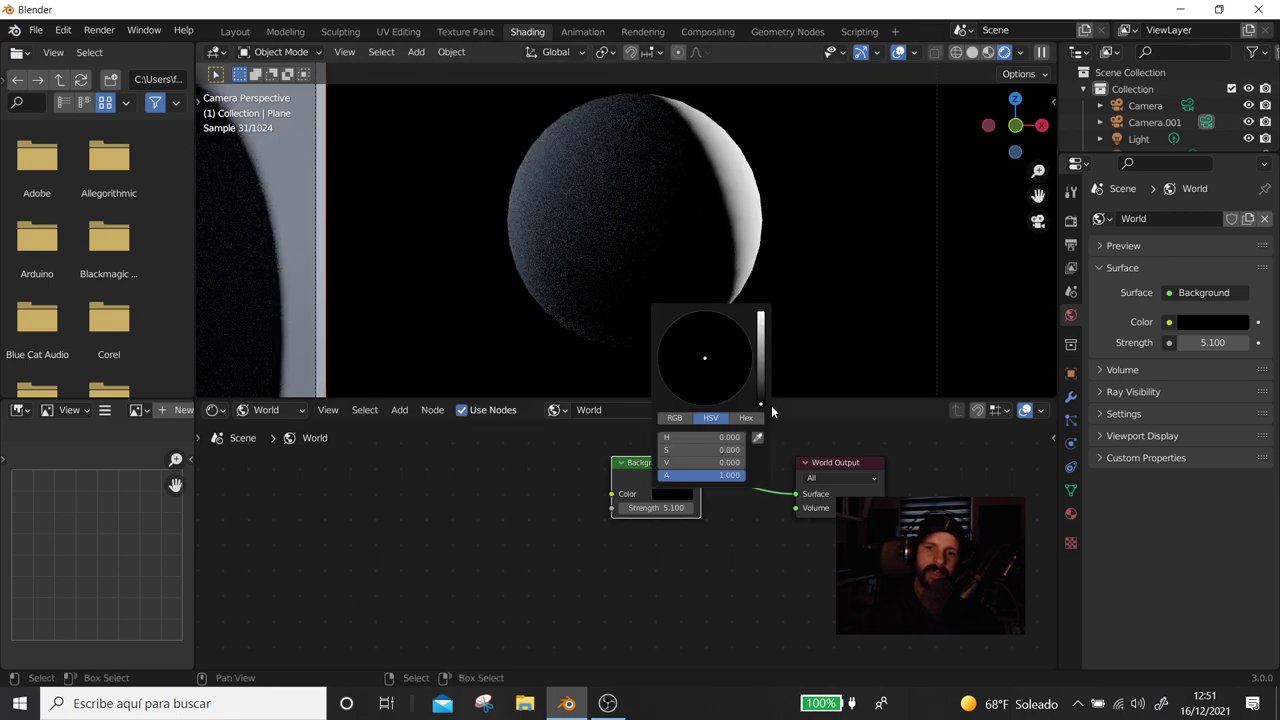
pyautogui.scroll(1, 705, 360)
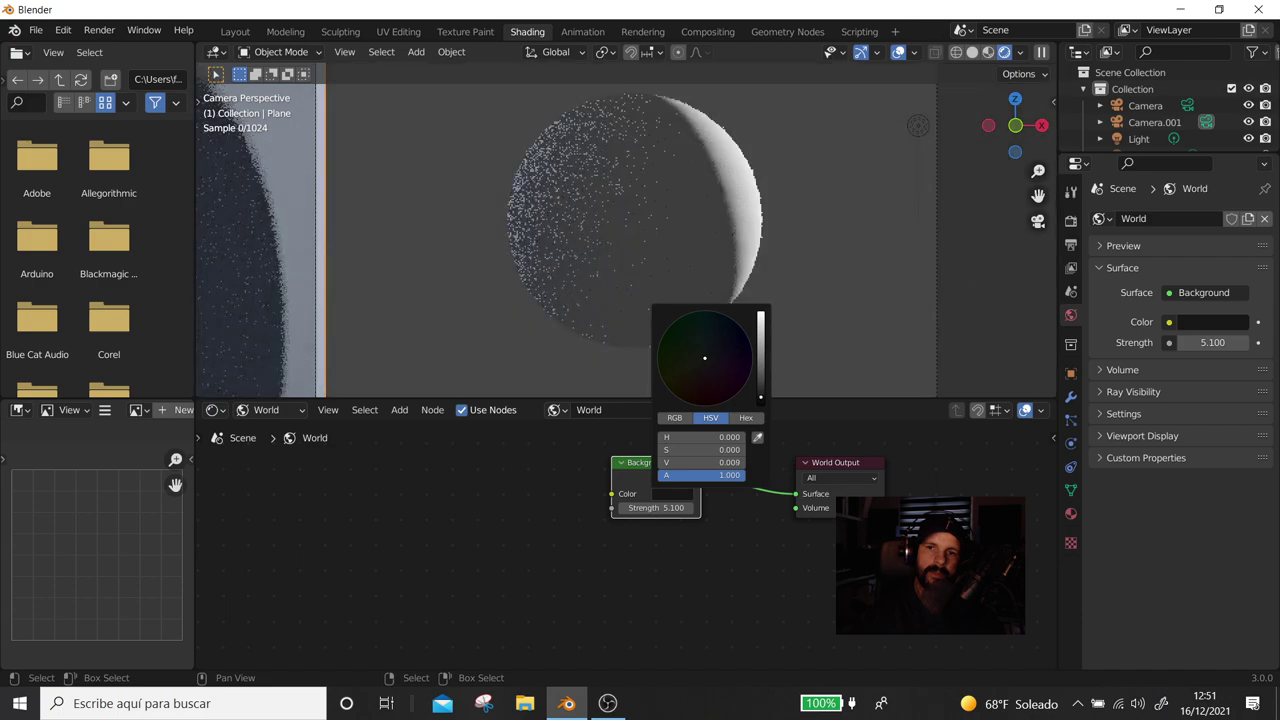
pyautogui.scroll(1, 705, 370)
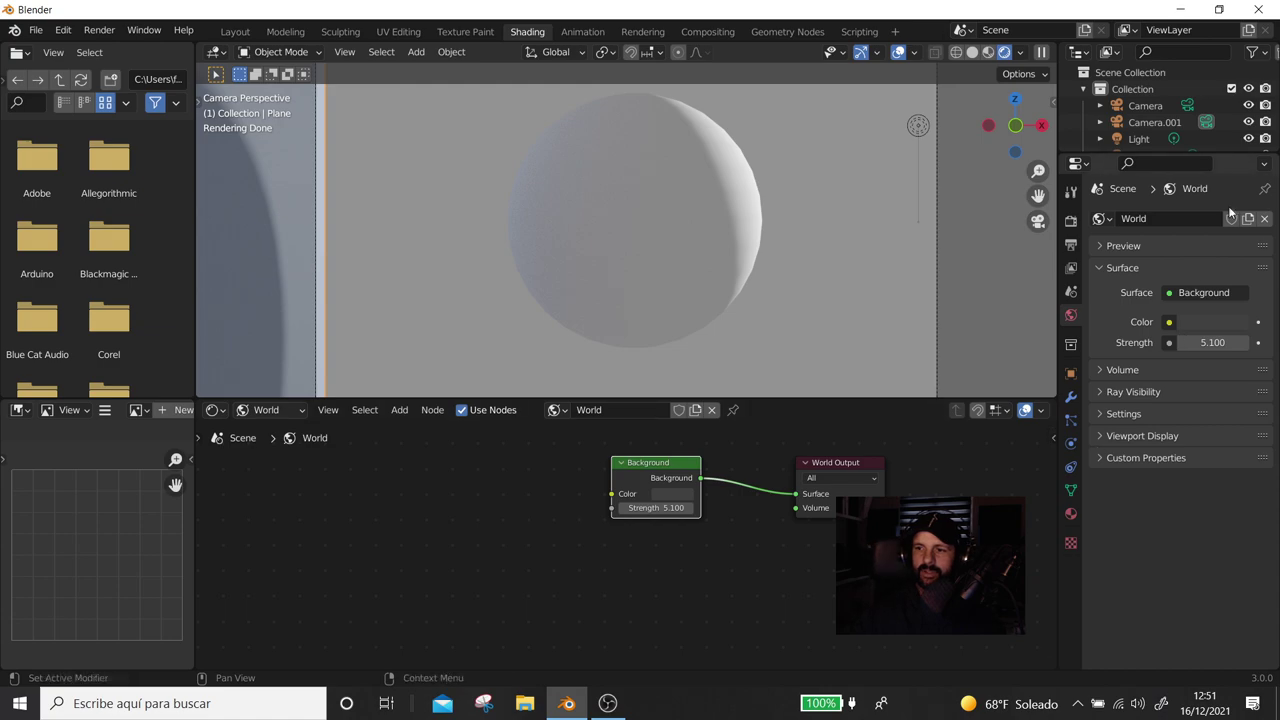
pyautogui.click(1071, 220)
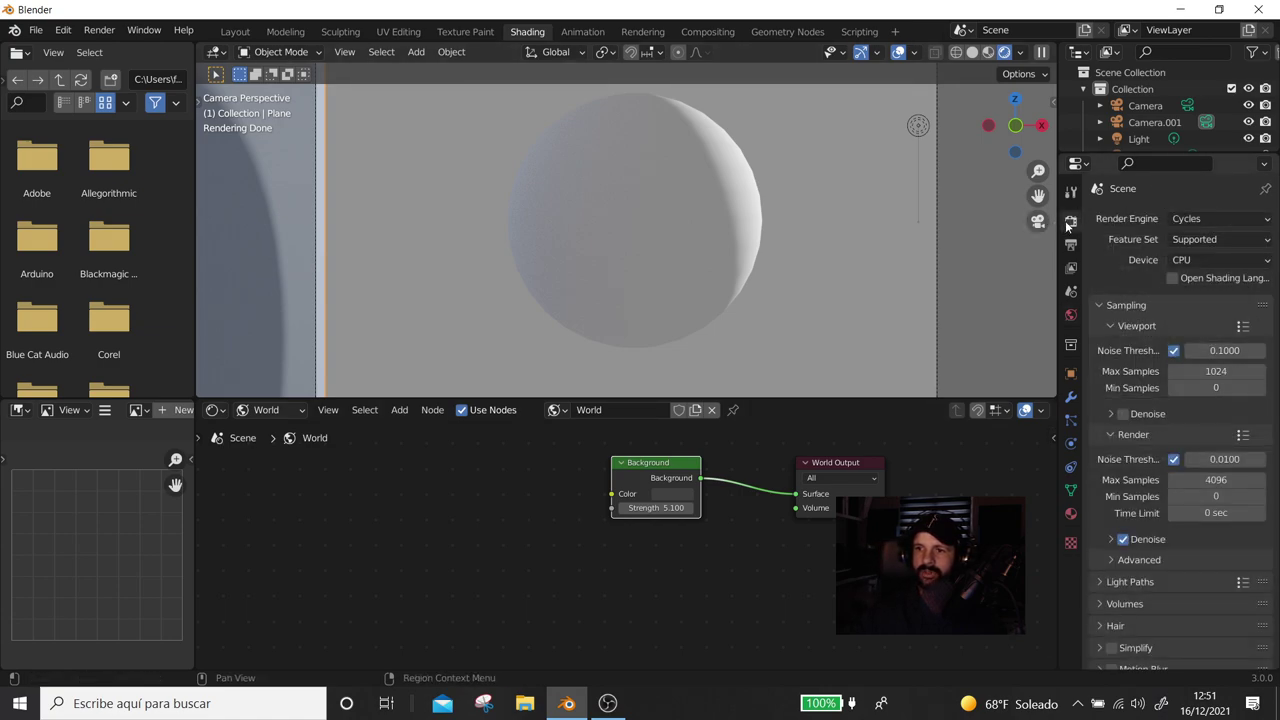
# Enable Transparent in the Film settings and set the world Strength to 6.4
pyautogui.scroll(-2, 1105, 610)
pyautogui.click(1104, 584)
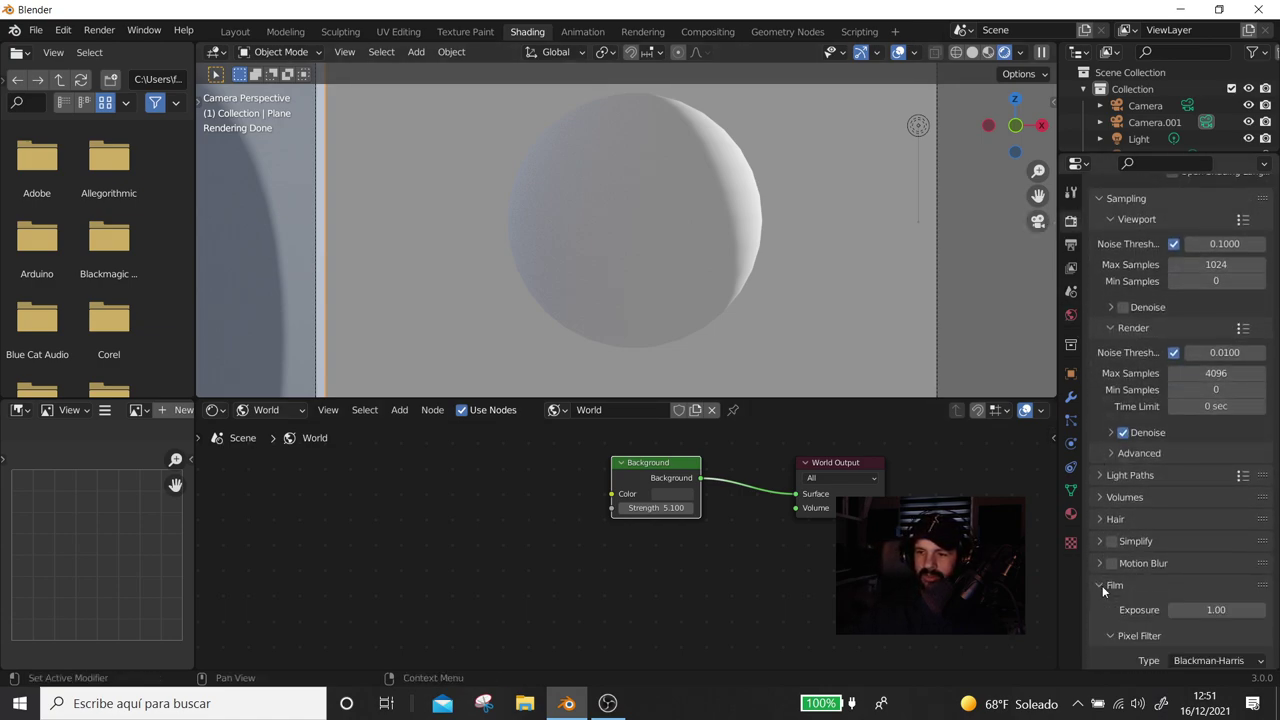
pyautogui.scroll(-1, 1175, 612)
pyautogui.scroll(-3, 1171, 604)
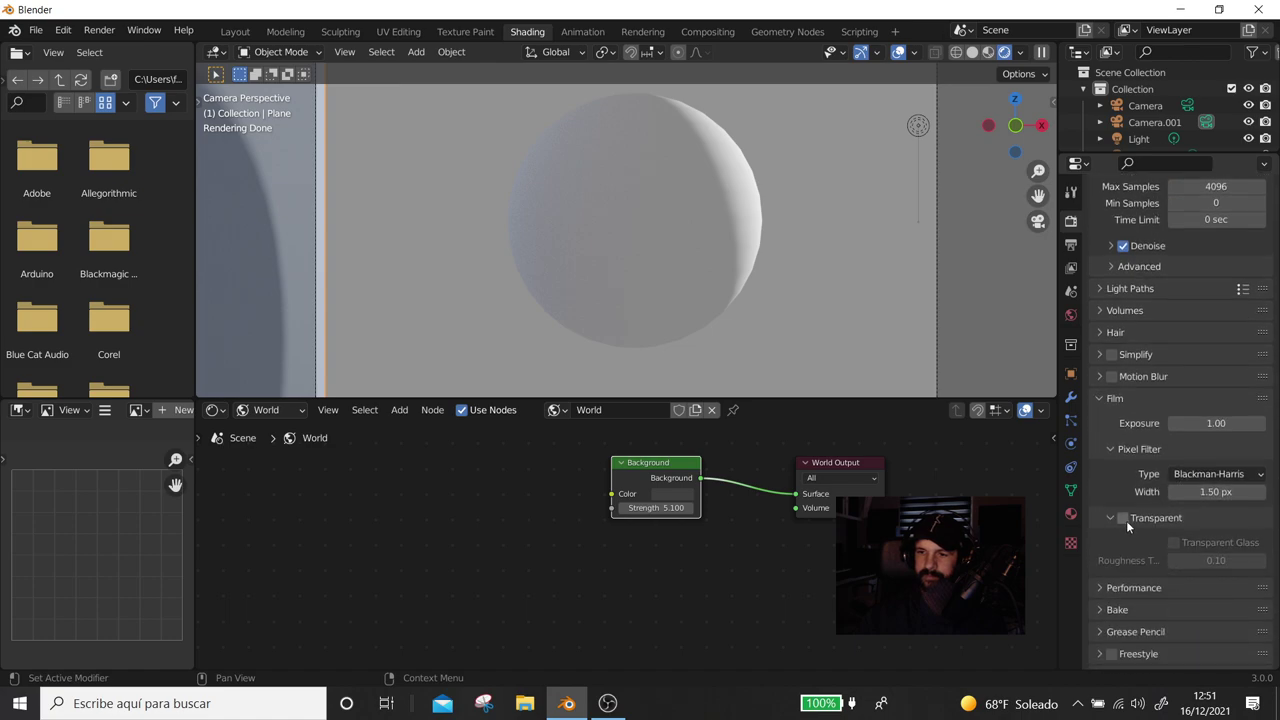
pyautogui.click(1123, 518)
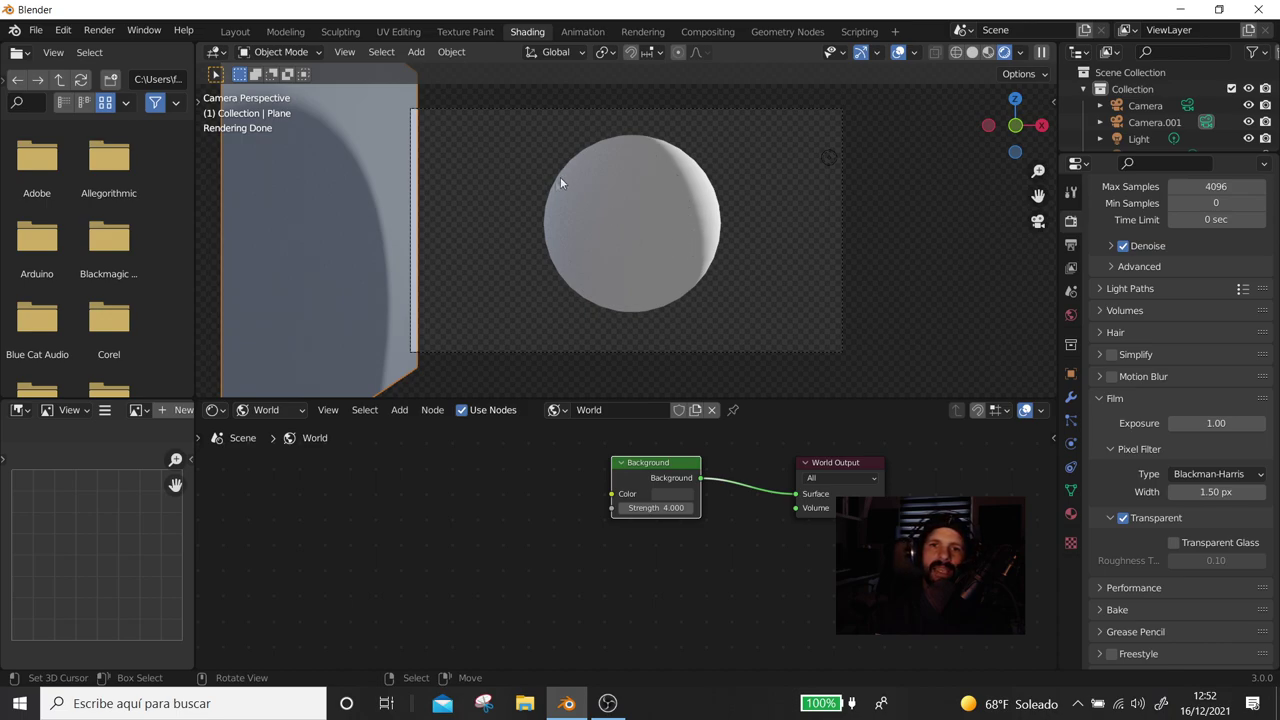
pyautogui.moveTo(655, 507)
pyautogui.mouseDown()
pyautogui.moveTo(600, 507)
pyautogui.moveTo(700, 507)
pyautogui.mouseUp()
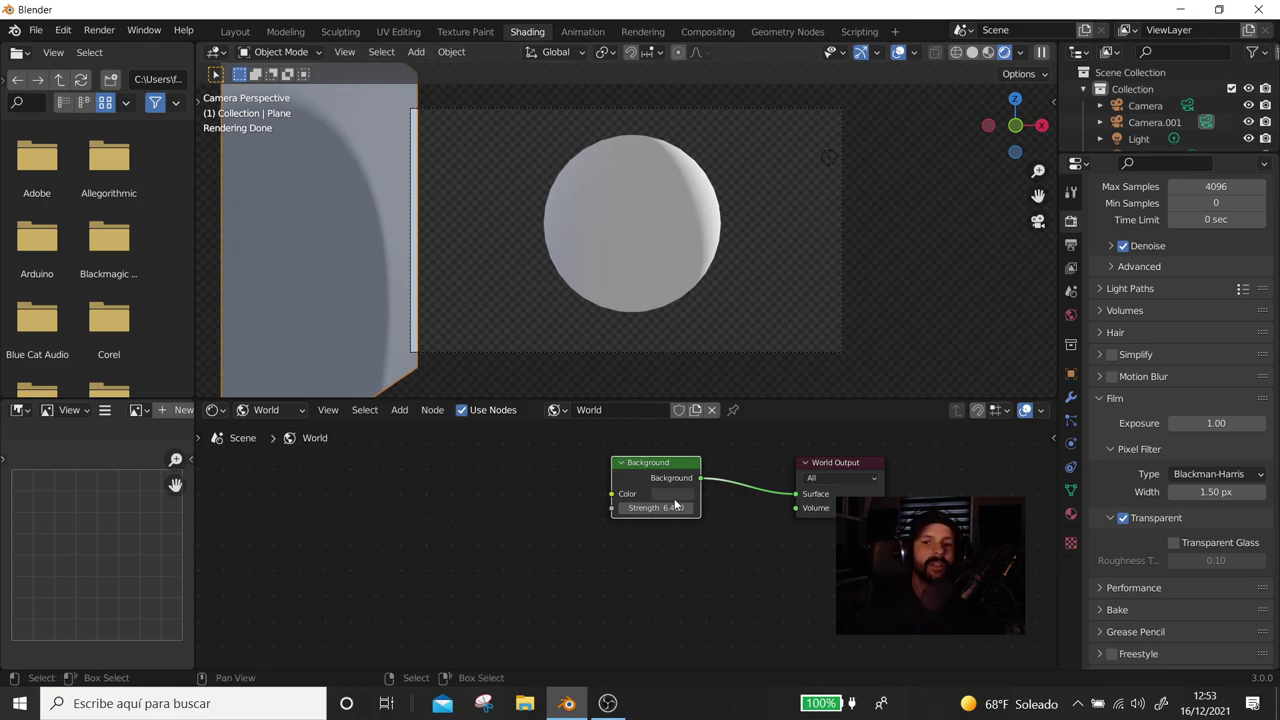
pyautogui.hotkey('shift', 'a')
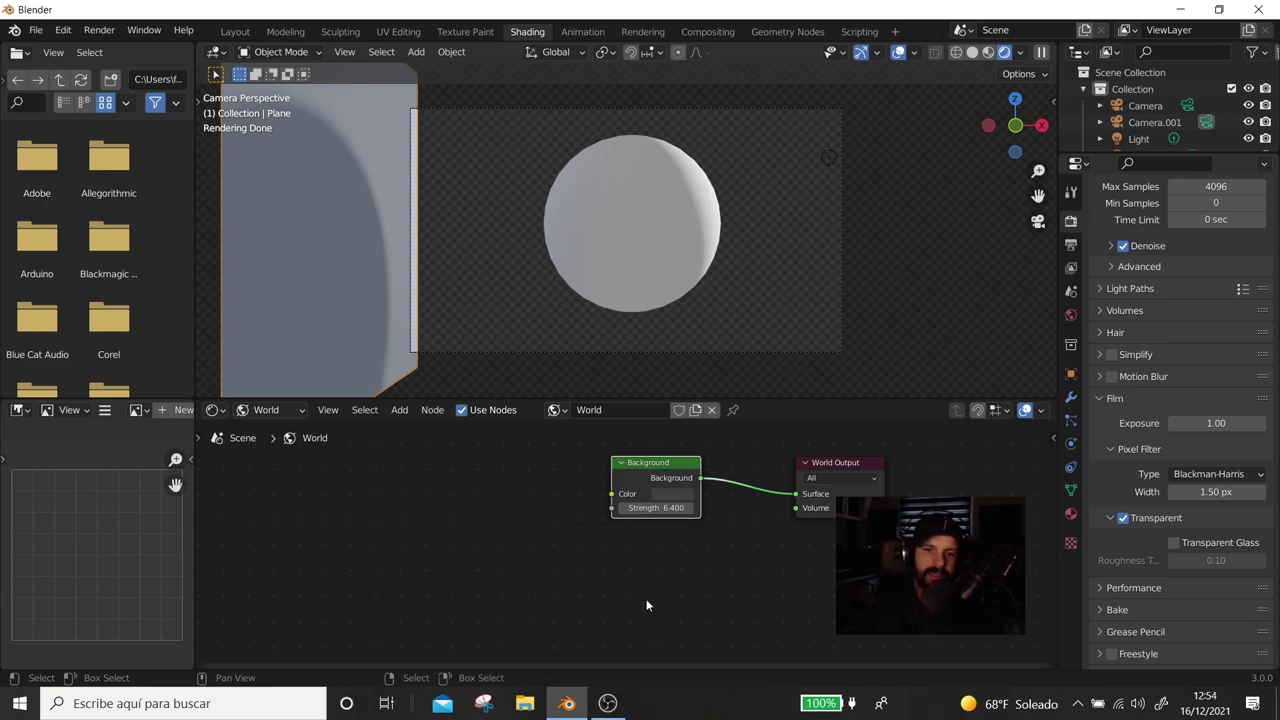
# Add an Environment Texture node left of Background and raise the world strength to 2.2
pyautogui.hotkey('shift', 'a')
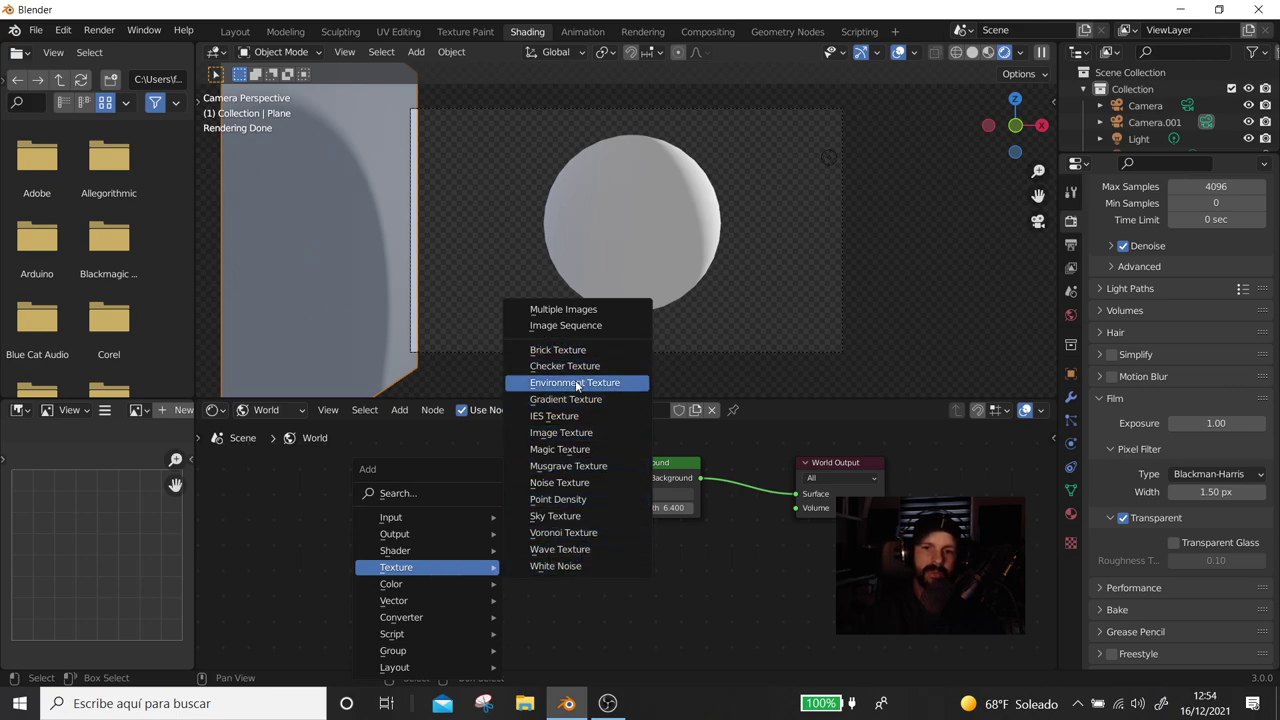
pyautogui.click(575, 382)
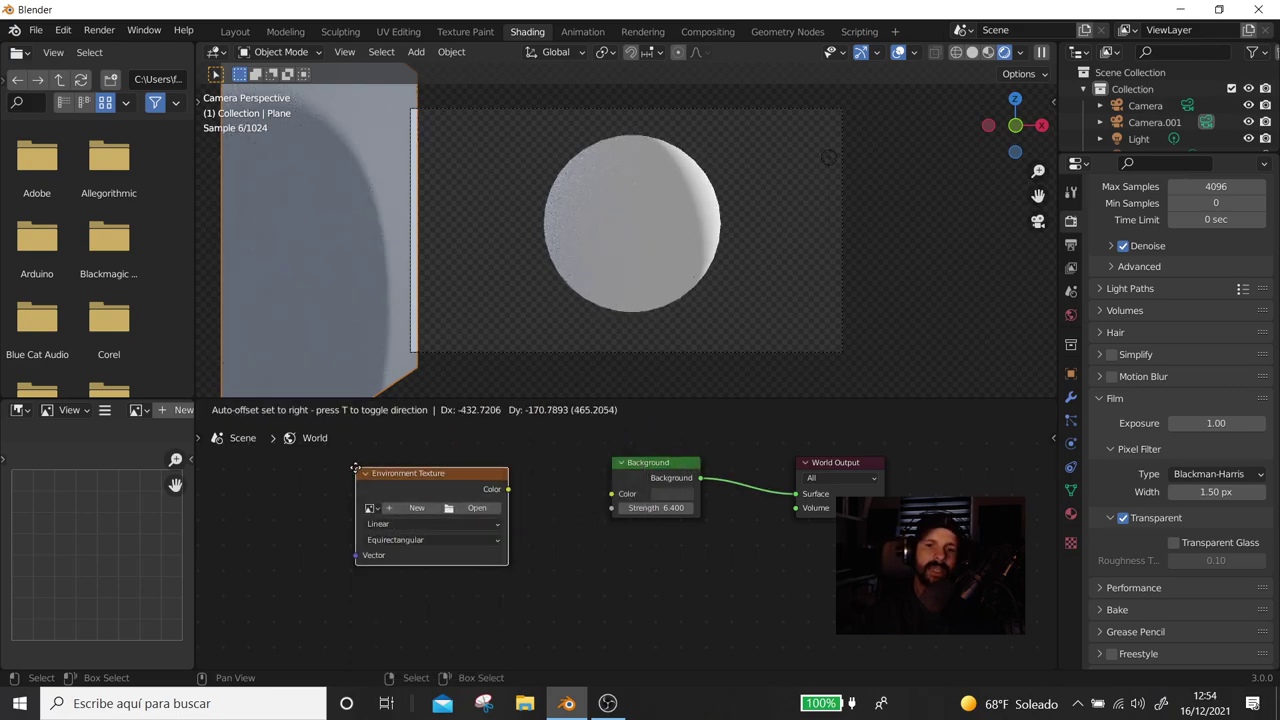
pyautogui.click(352, 468)
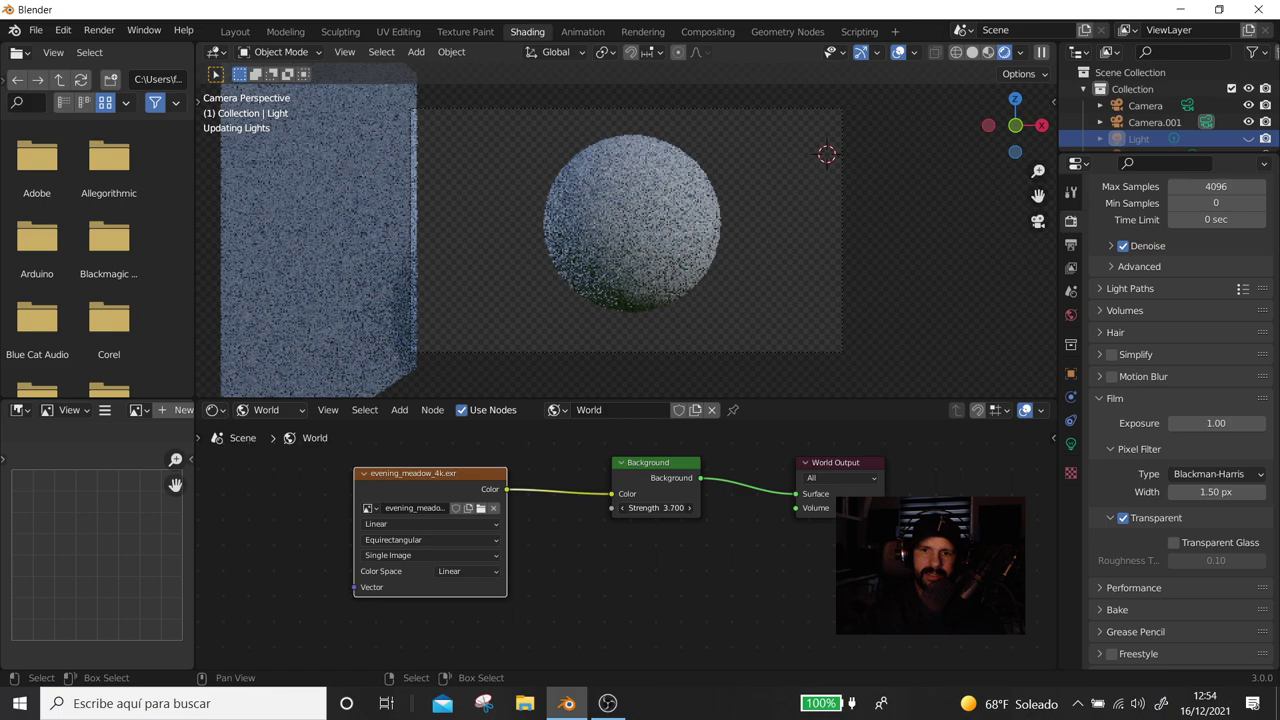
pyautogui.moveTo(656, 507)
pyautogui.mouseDown()
pyautogui.moveTo(680, 507)
pyautogui.moveTo(656, 507)
pyautogui.mouseUp()
# Hide the Plane object from the scene
pyautogui.click(347, 306)
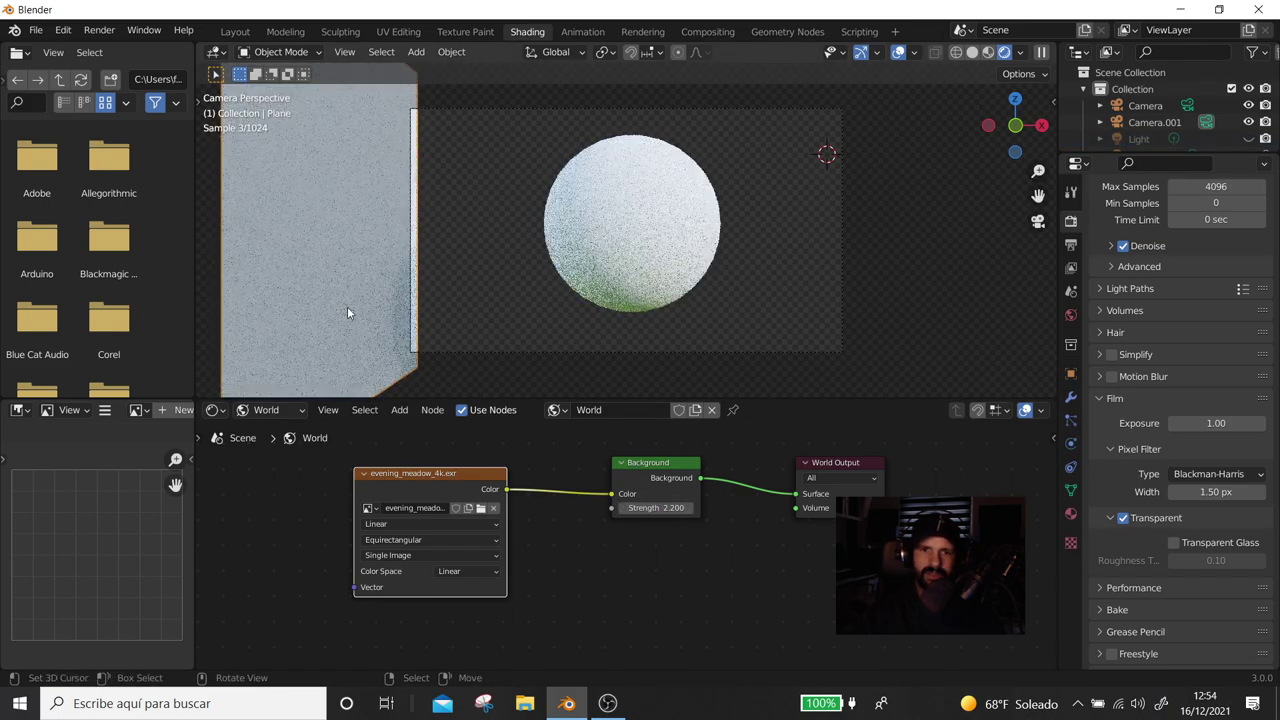
pyautogui.scroll(-2, 1248, 105)
pyautogui.click(1248, 119)
# Add Mapping and Texture Coordinate nodes to the environment texture and browse for an HDRI
pyautogui.hotkey('ctrl', 't')
pyautogui.moveTo(665, 616)
pyautogui.mouseDown(button='middle')
pyautogui.moveTo(648, 538)
pyautogui.moveTo(661, 545)
pyautogui.mouseUp(button='middle')
pyautogui.scroll(-2, 650, 530)
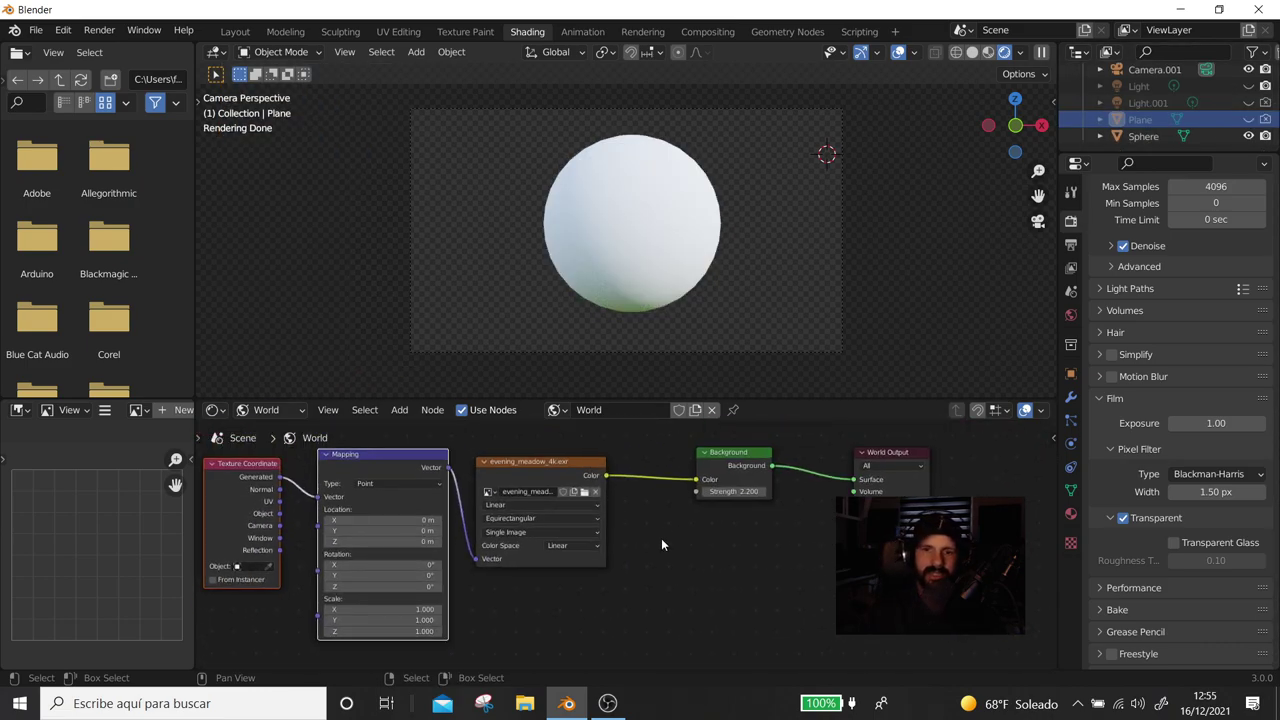
pyautogui.click(579, 490)
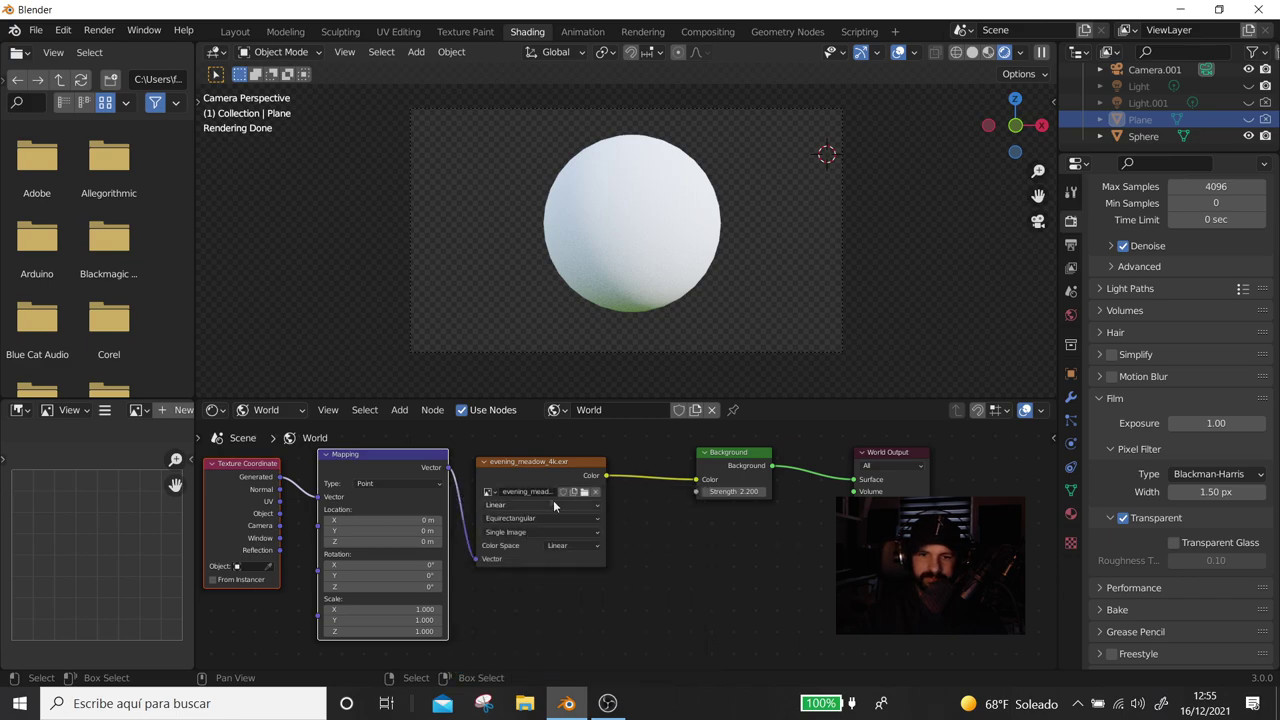
pyautogui.click(584, 491)
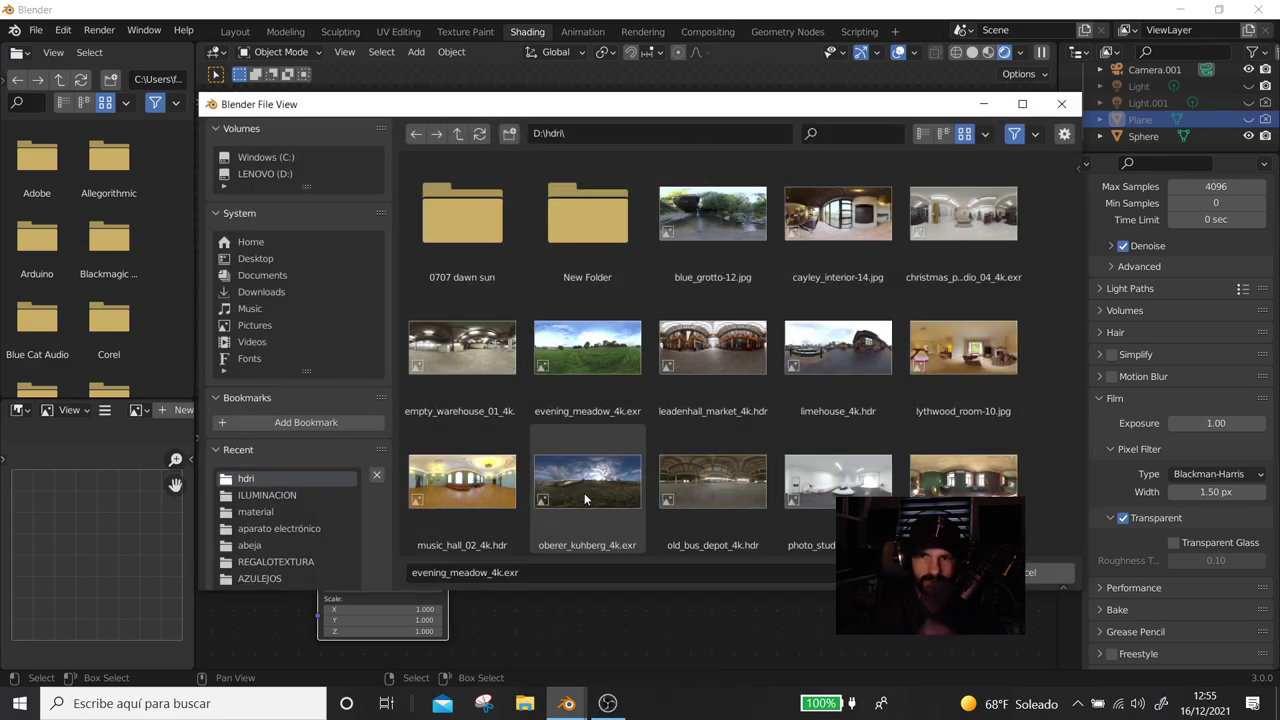
# Load lythwood_room-10.jpg from D:\hdri\ as the world environment image
pyautogui.click(986, 363)
pyautogui.doubleClick(986, 363)
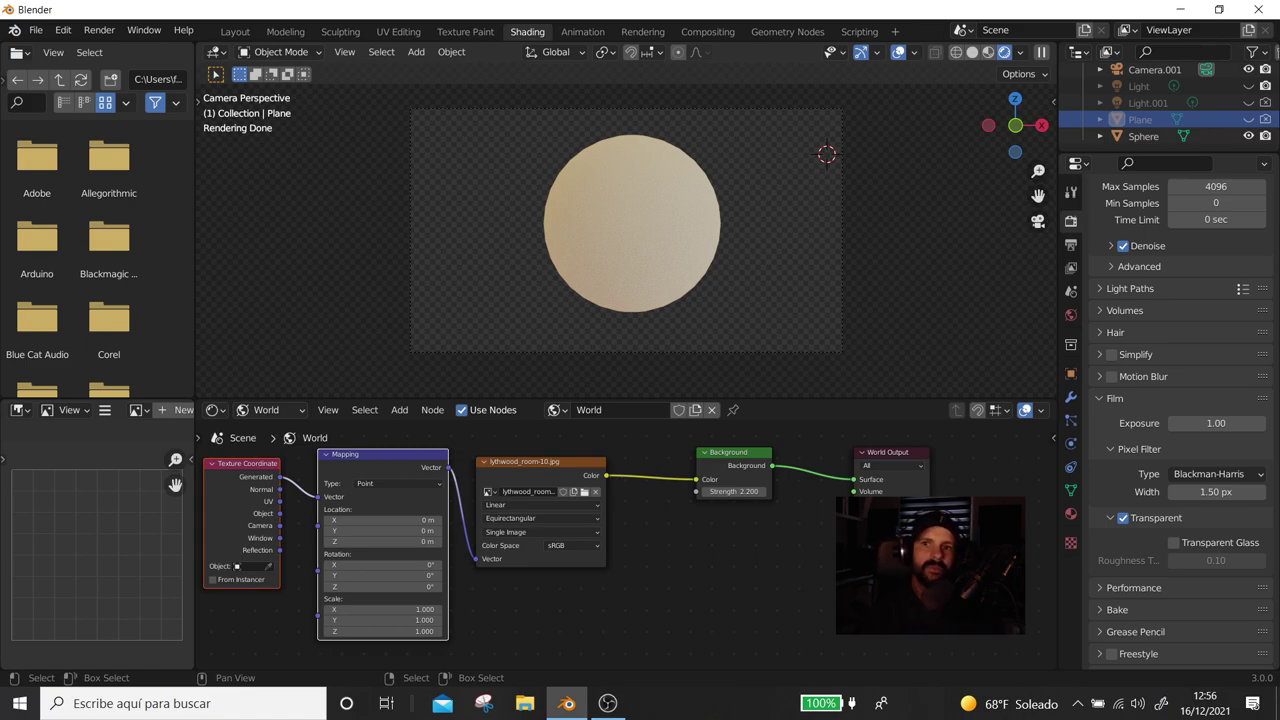
pyautogui.click(584, 491)
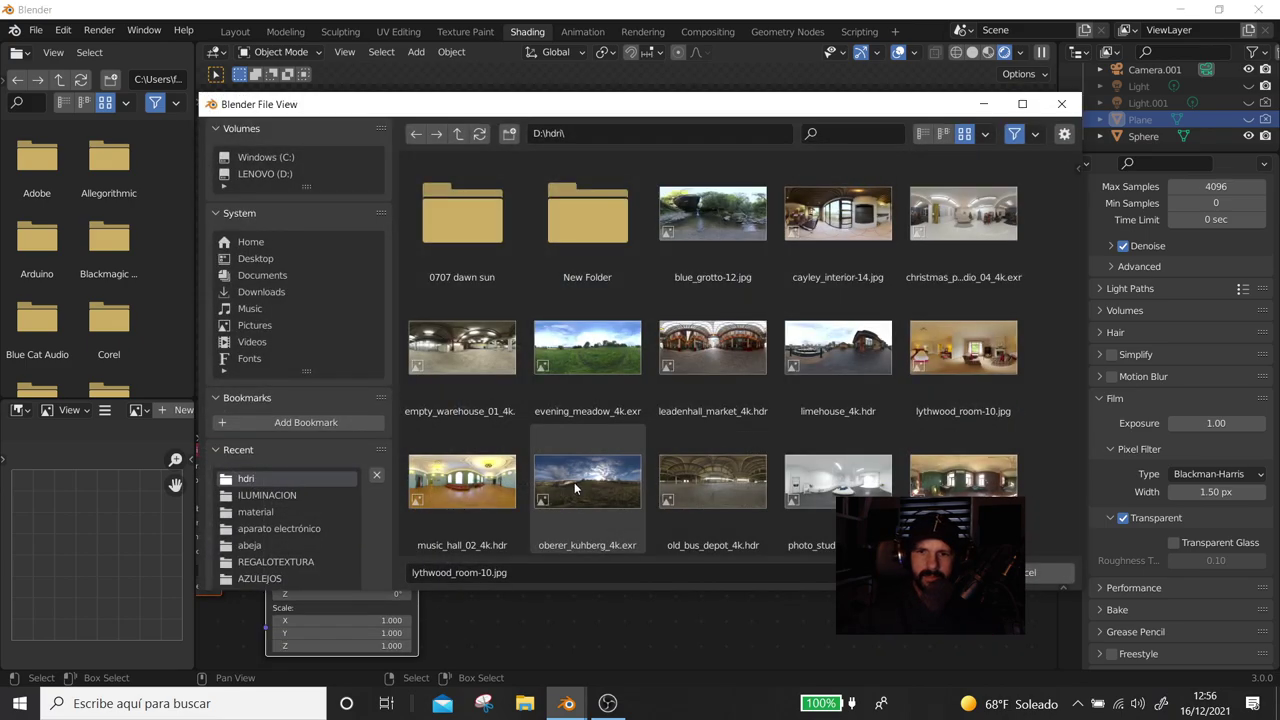
# Load photo_studio_01_4k.hdr as the environment, then swap it for small_cave_4k.hdr
pyautogui.doubleClick(834, 406)
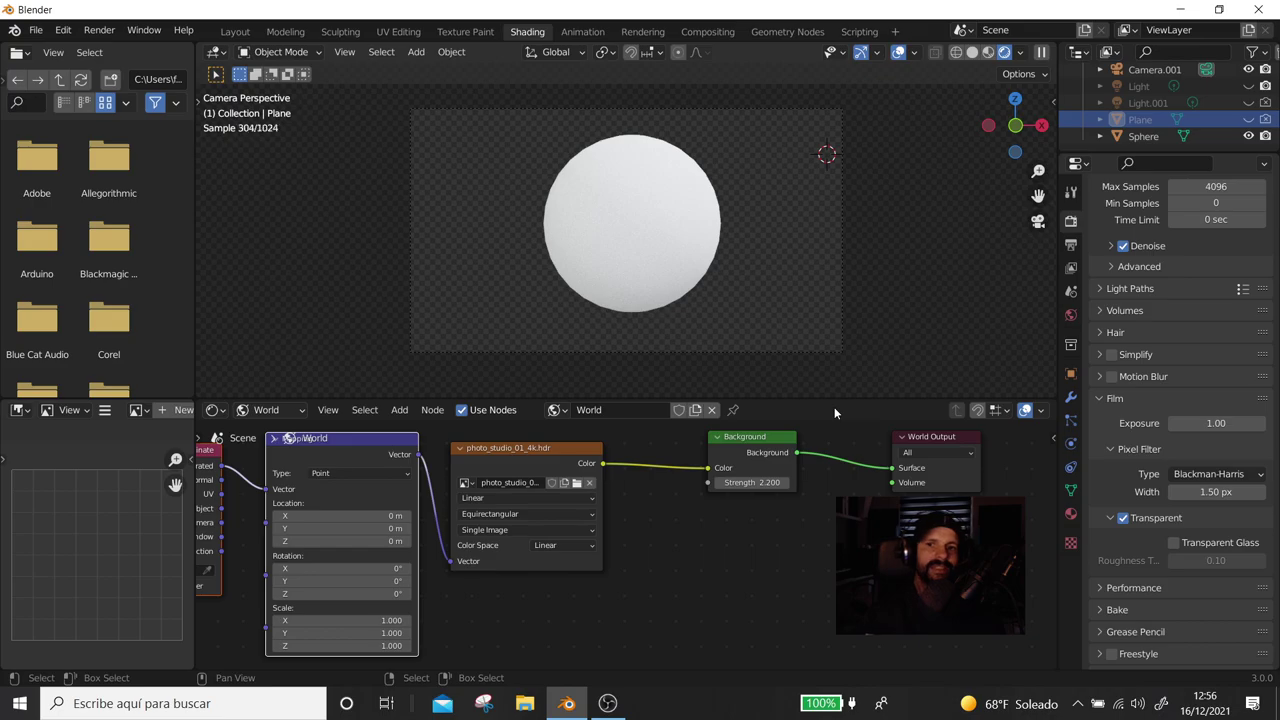
pyautogui.click(578, 484)
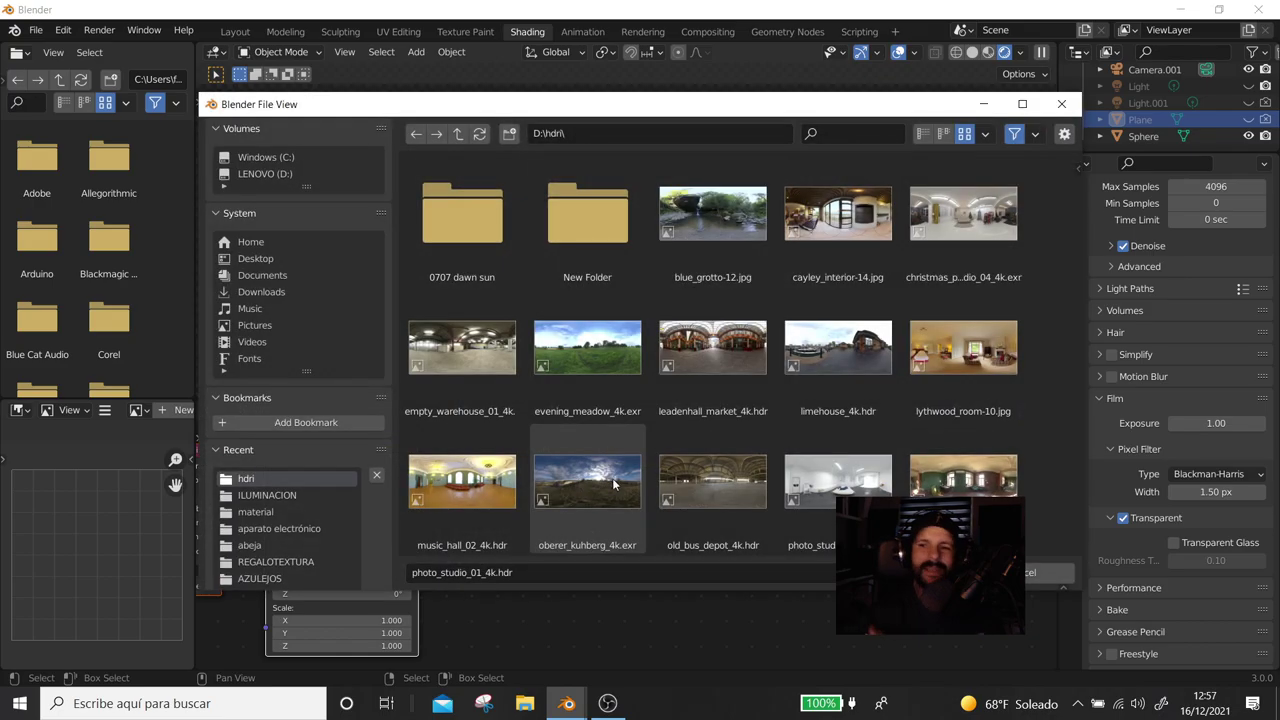
pyautogui.scroll(-1, 834, 398)
pyautogui.scroll(-3, 834, 398)
pyautogui.scroll(-1, 834, 398)
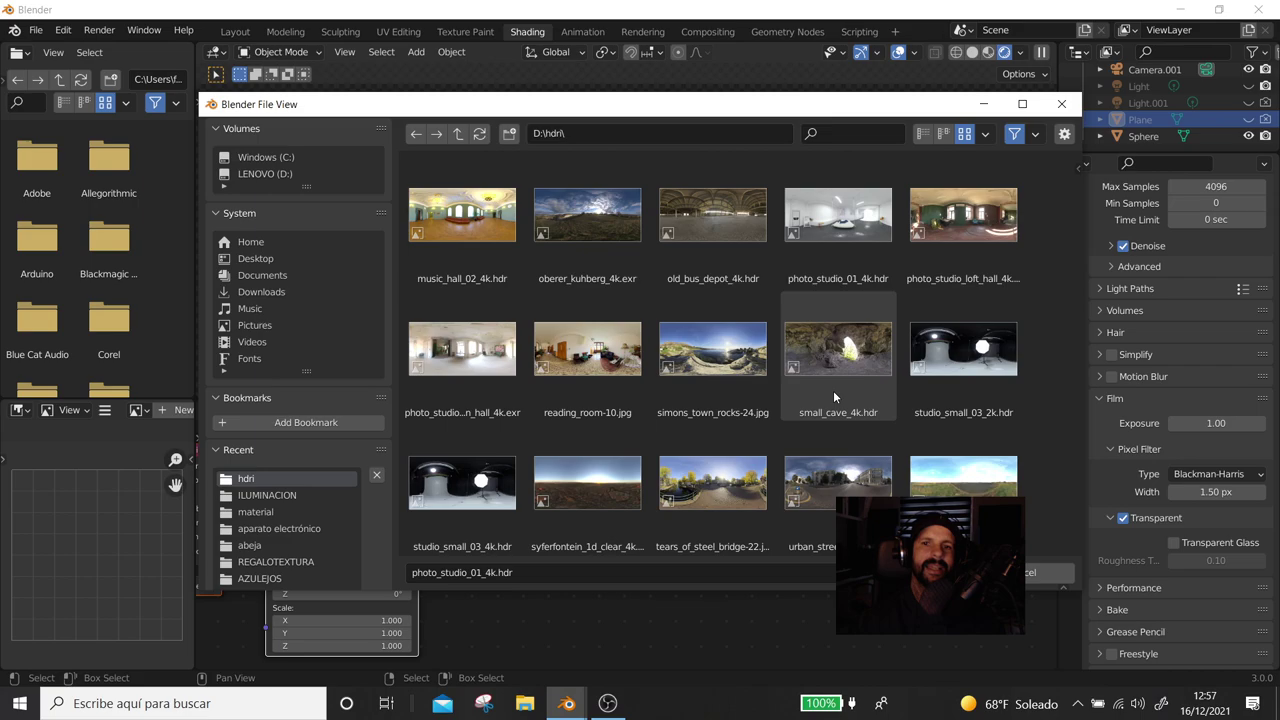
pyautogui.doubleClick(833, 390)
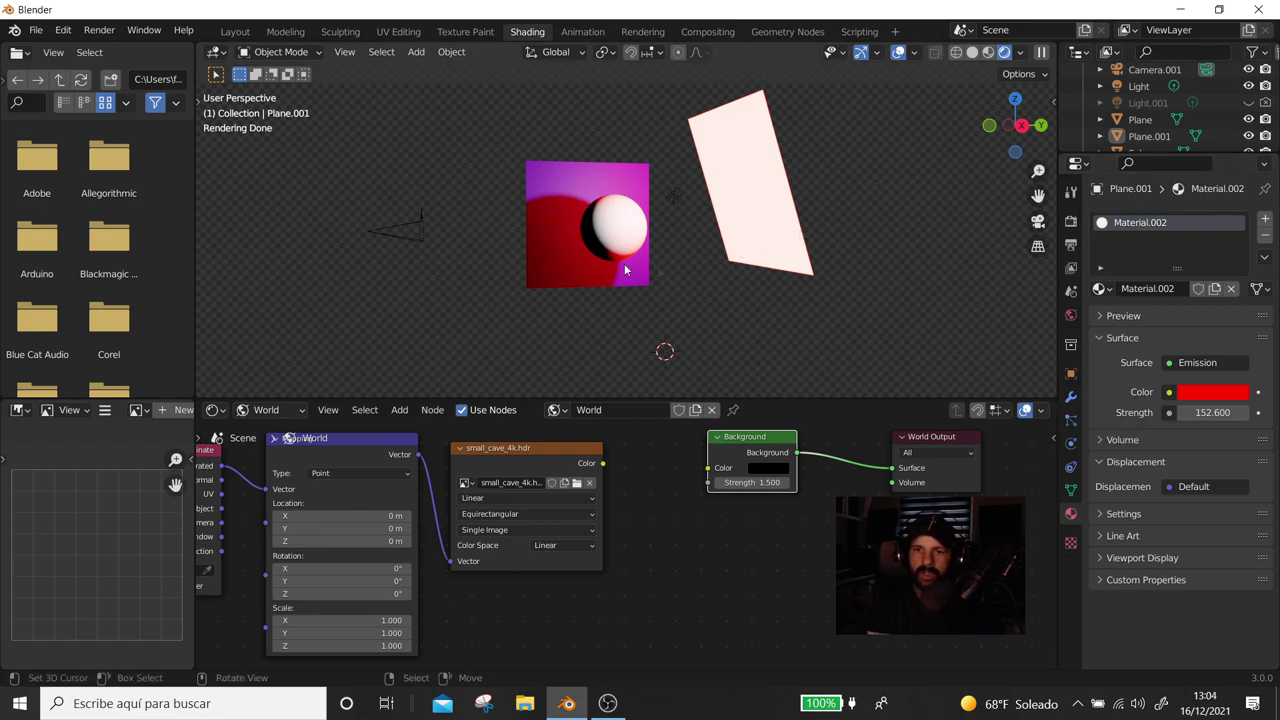
# Select the point light in the viewport
pyautogui.click(675, 196)
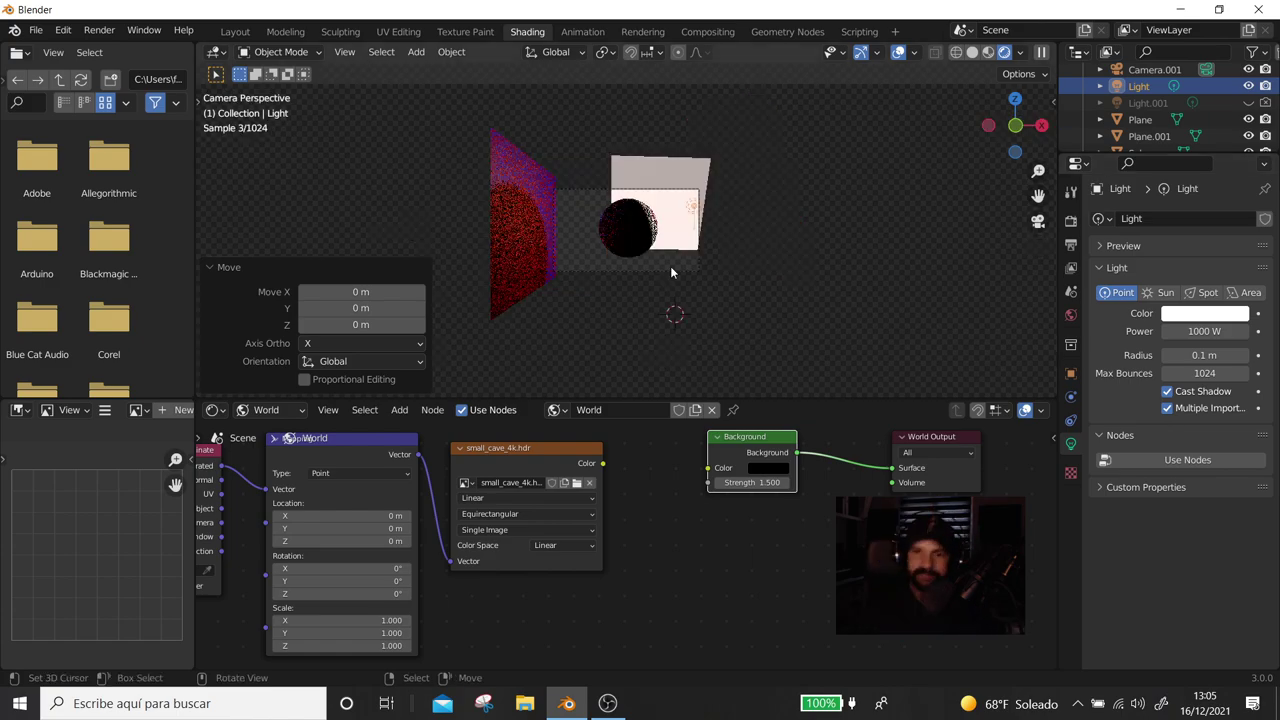
pyautogui.press('KP_0')
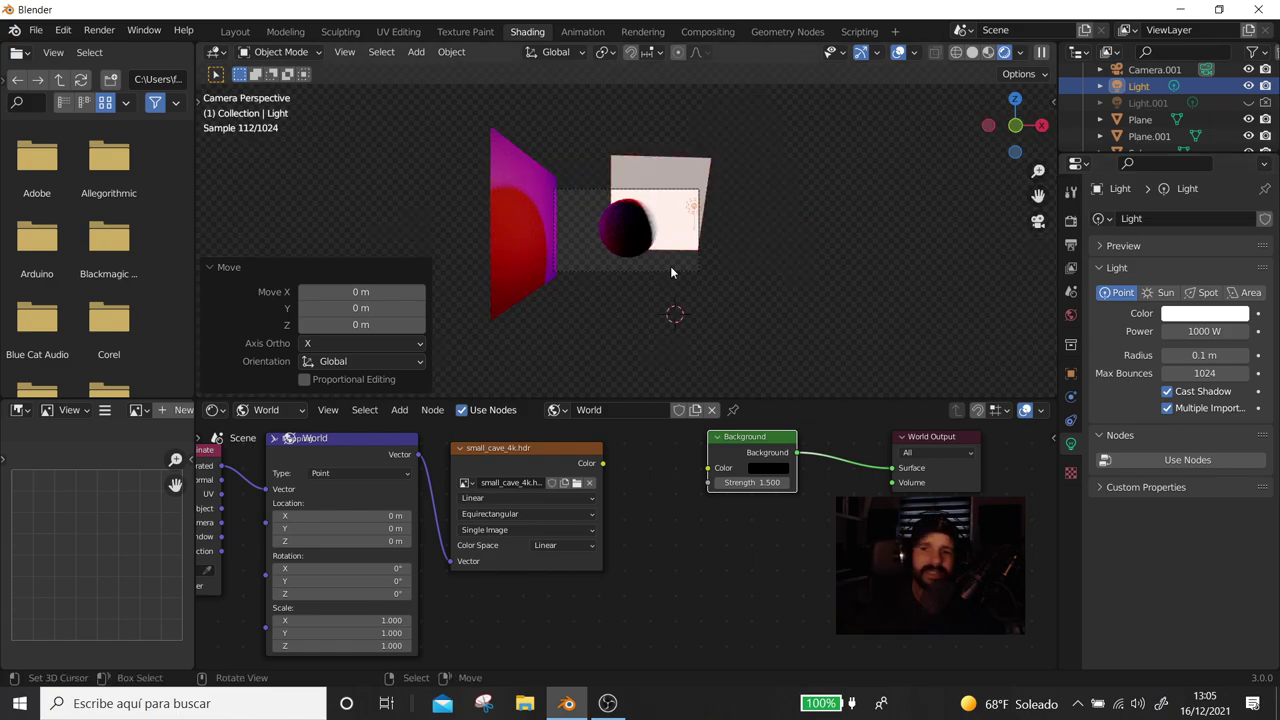
pyautogui.scroll(2, 685, 316)
pyautogui.scroll(1, 685, 317)
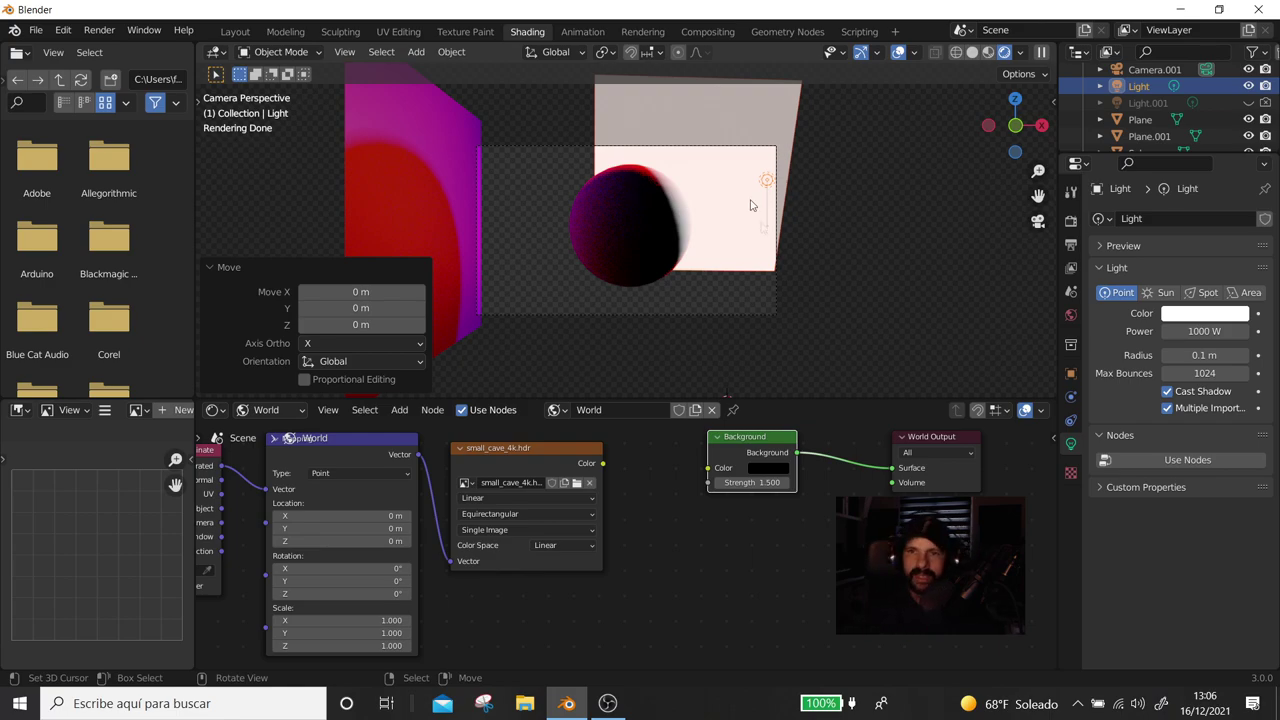
pyautogui.scroll(-2, 766, 233)
pyautogui.scroll(-2, 767, 235)
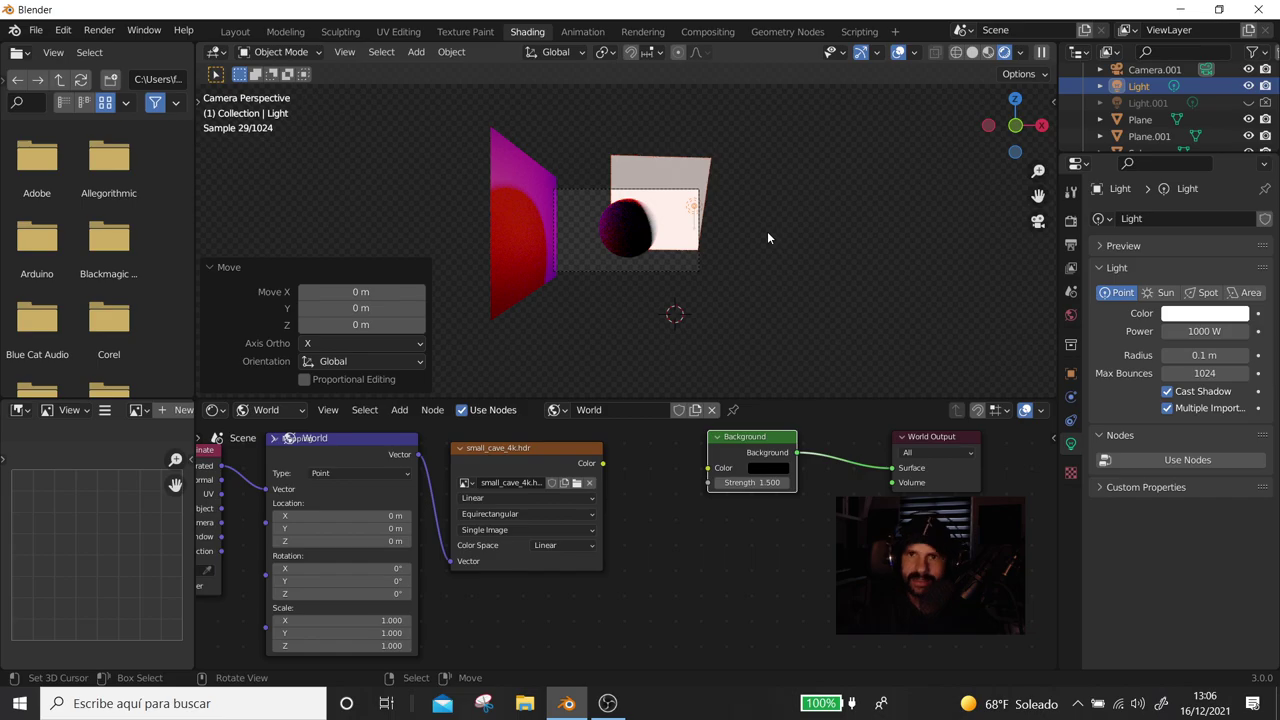
# Switch to the Layout workspace and orbit and zoom the view around the sphere
pyautogui.click(235, 31)
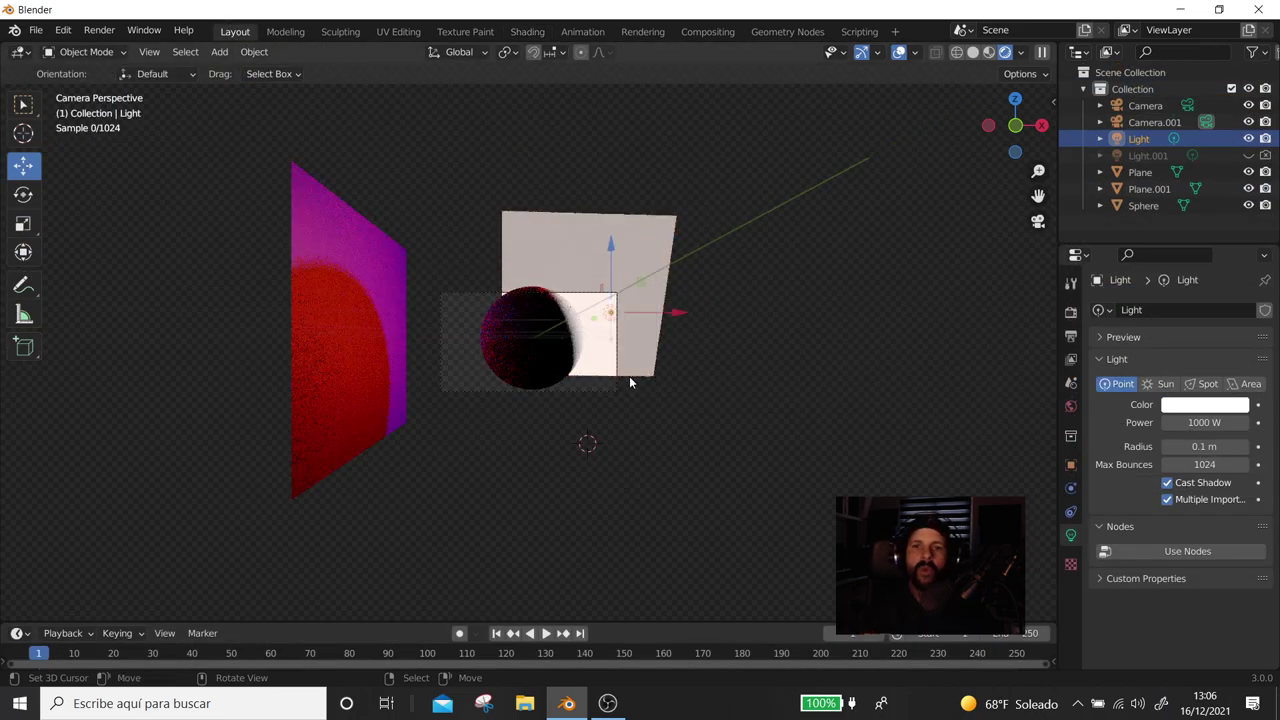
pyautogui.moveTo(629, 381); pyautogui.dragTo(649, 434, button='middle')
pyautogui.scroll(4, 648, 403)
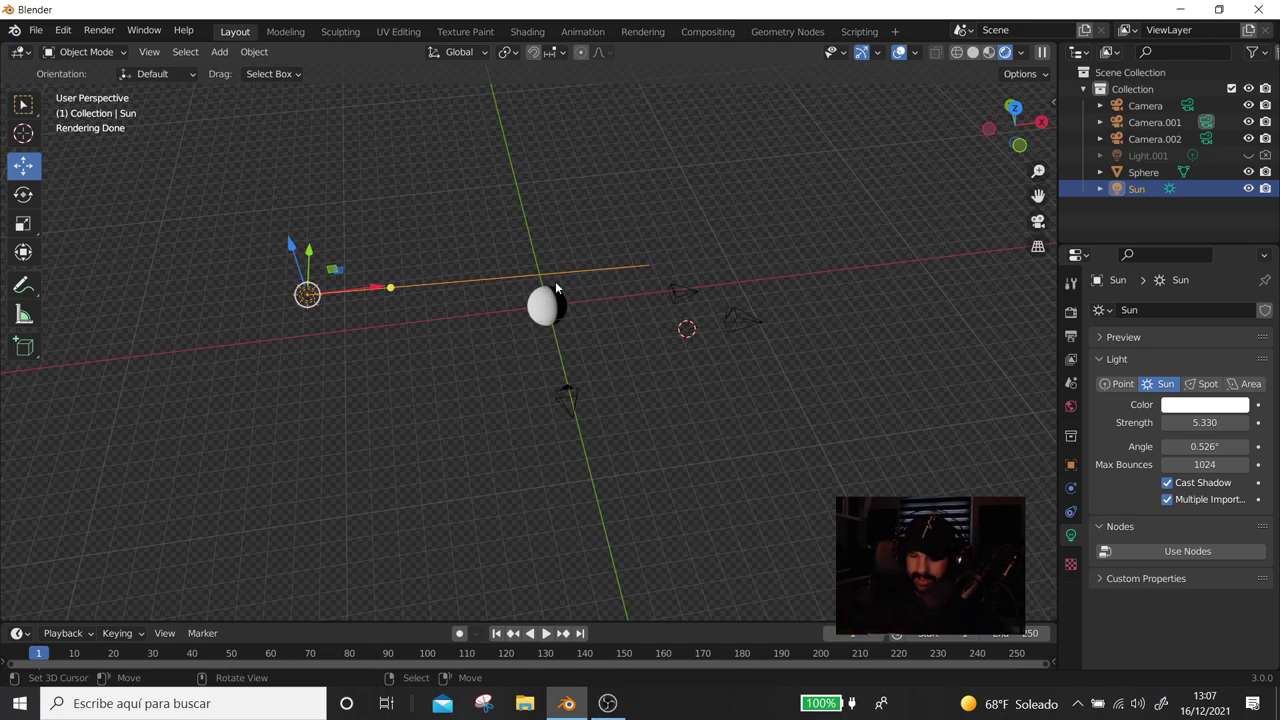
# Inspect the sun-lit sphere through the camera, then from front, back and right views
pyautogui.press('KP_0')
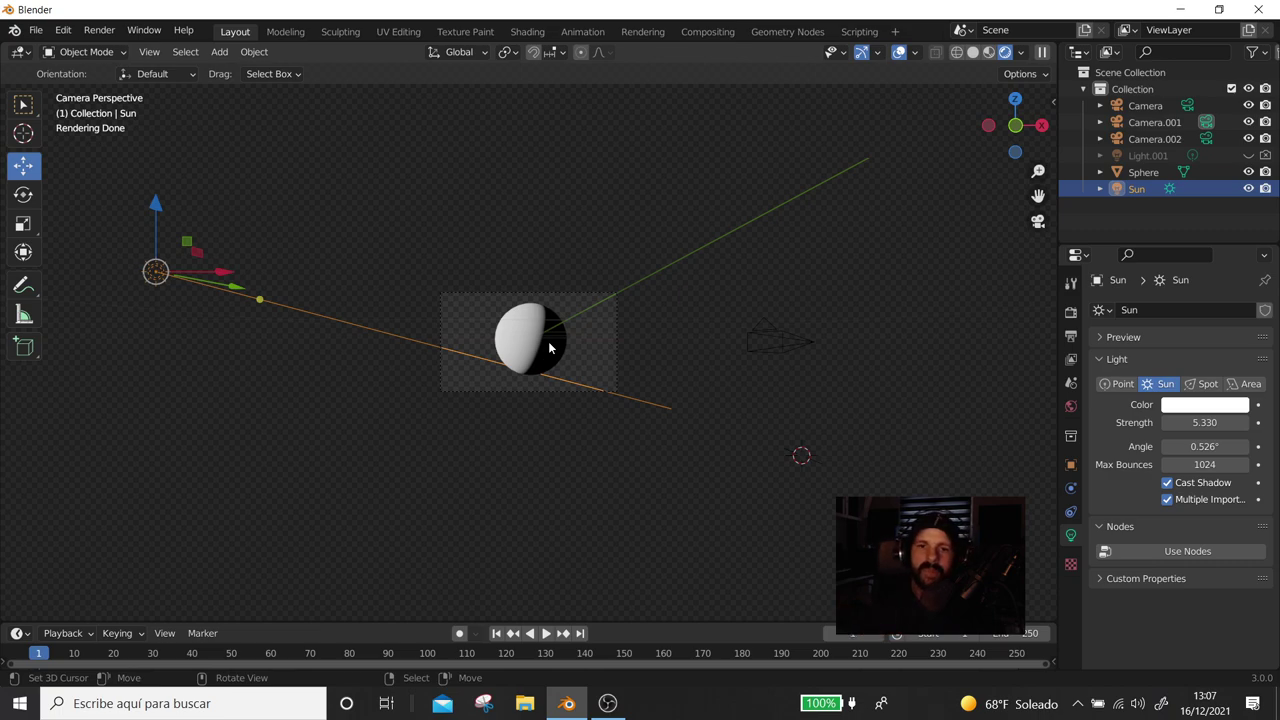
pyautogui.moveTo(571, 366)
pyautogui.mouseDown(button='middle')
pyautogui.moveTo(694, 417)
pyautogui.moveTo(638, 313)
pyautogui.mouseUp(button='middle')
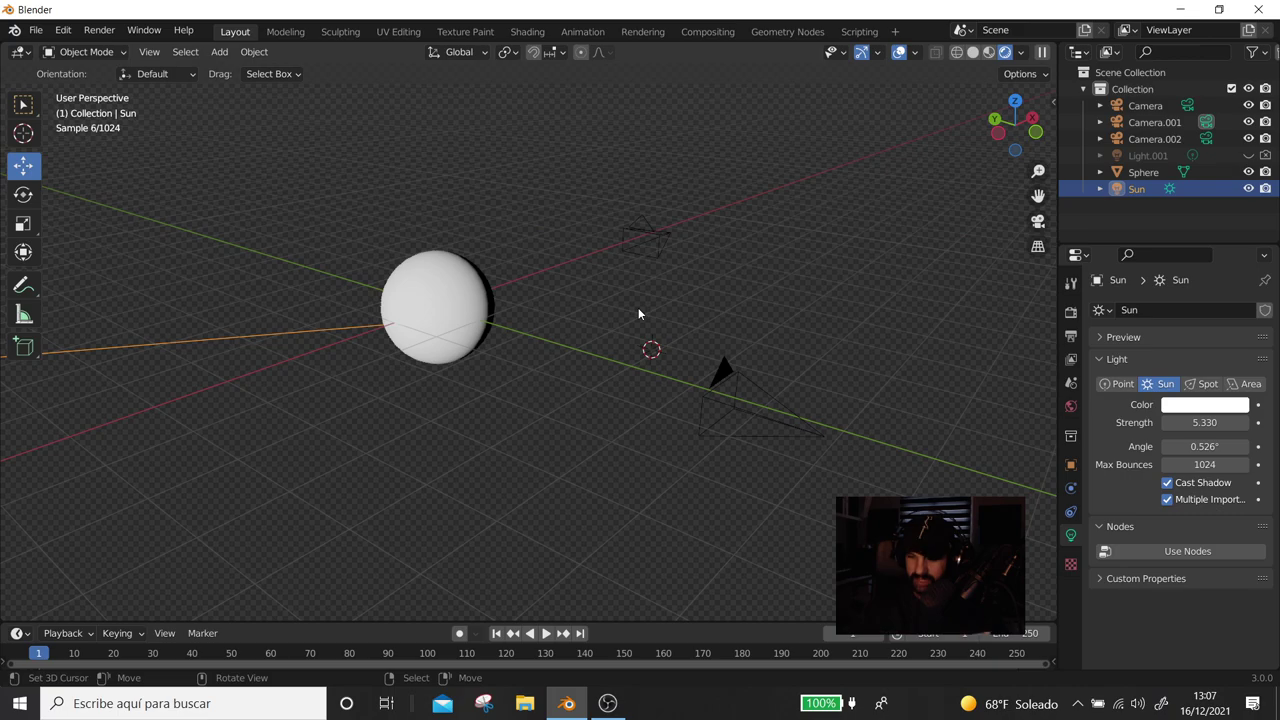
pyautogui.press('KP_1')
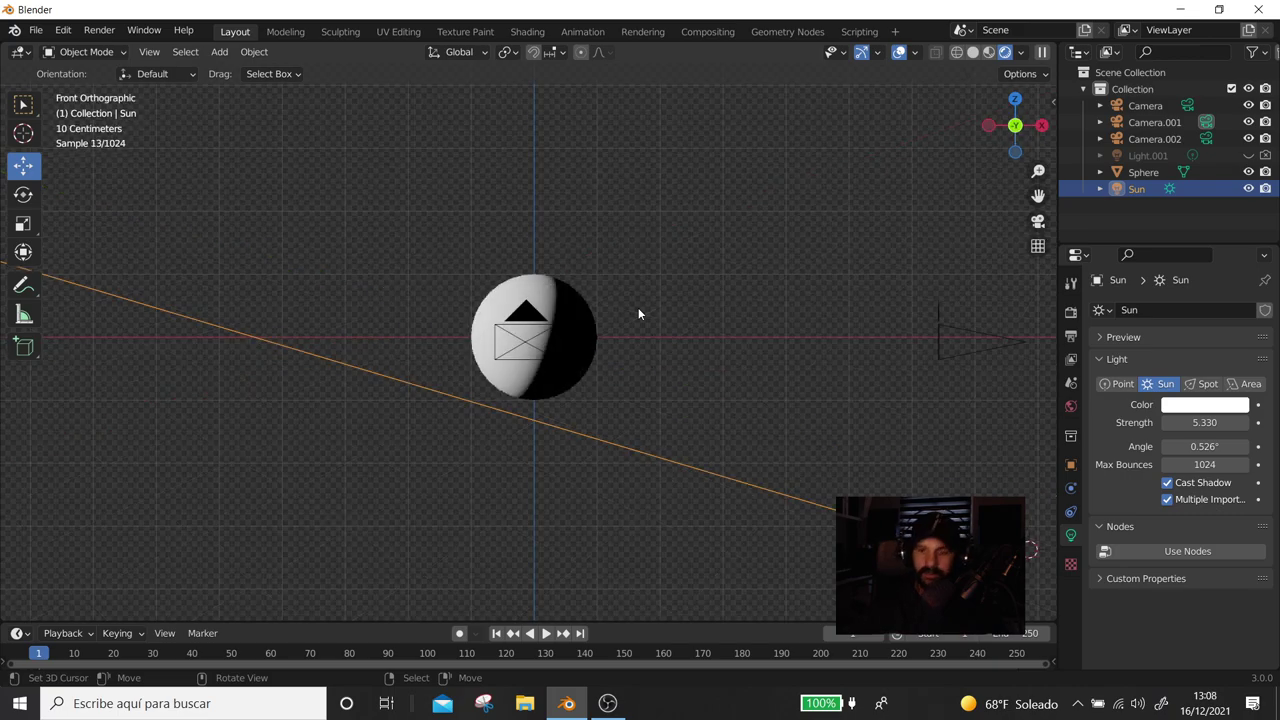
pyautogui.press('ctrl+KP_1')
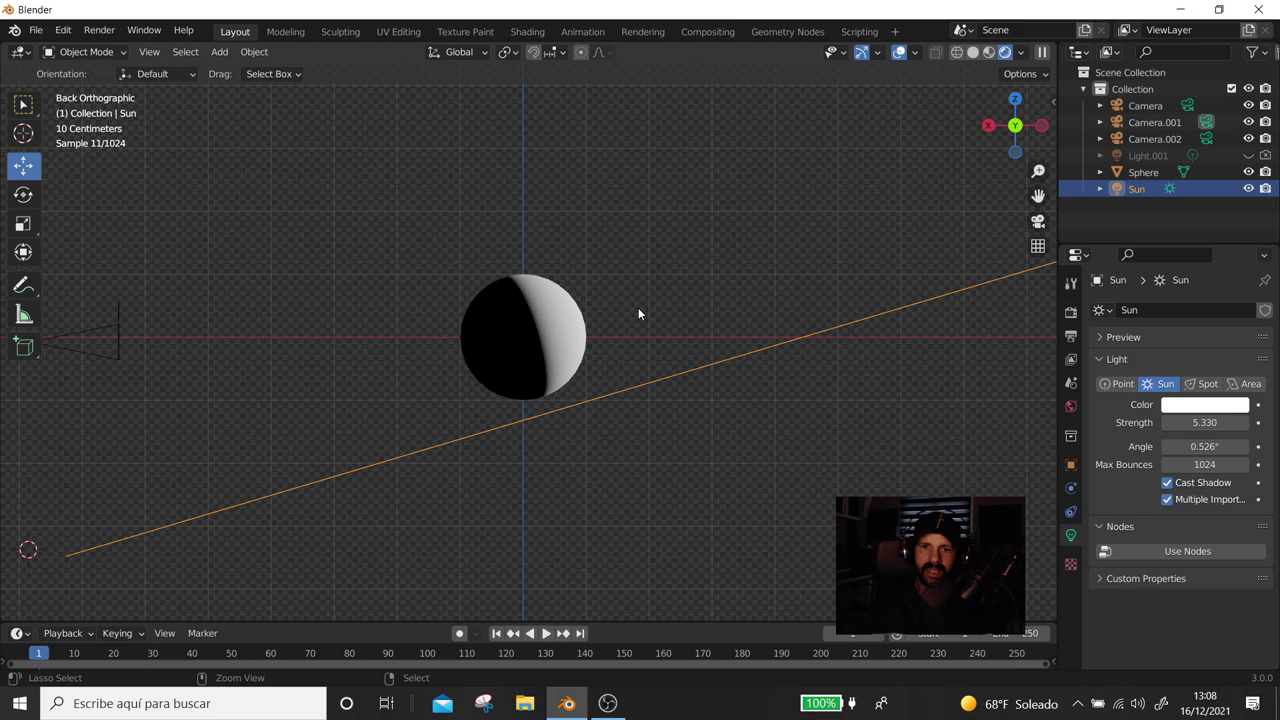
pyautogui.press('KP_3')
pyautogui.hotkey('shift', 'a')
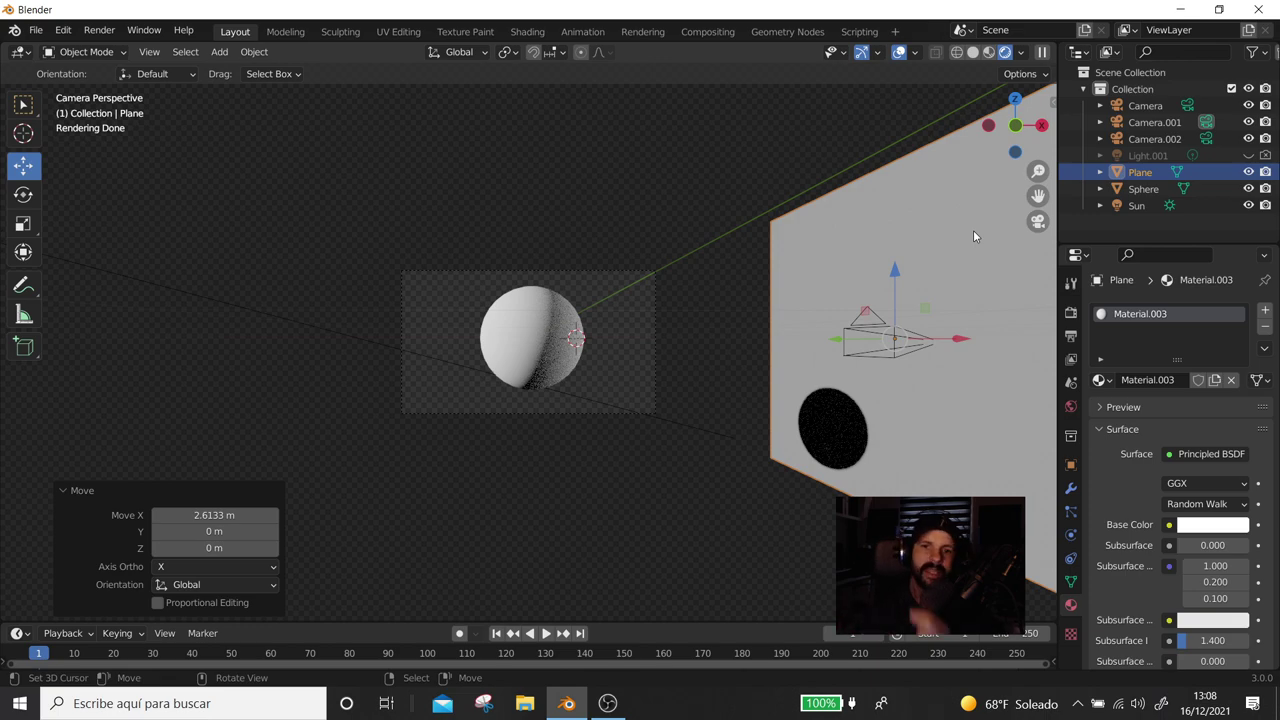
# Place the large plane beside the sphere and make its material's base colour blue
pyautogui.click(973, 230)
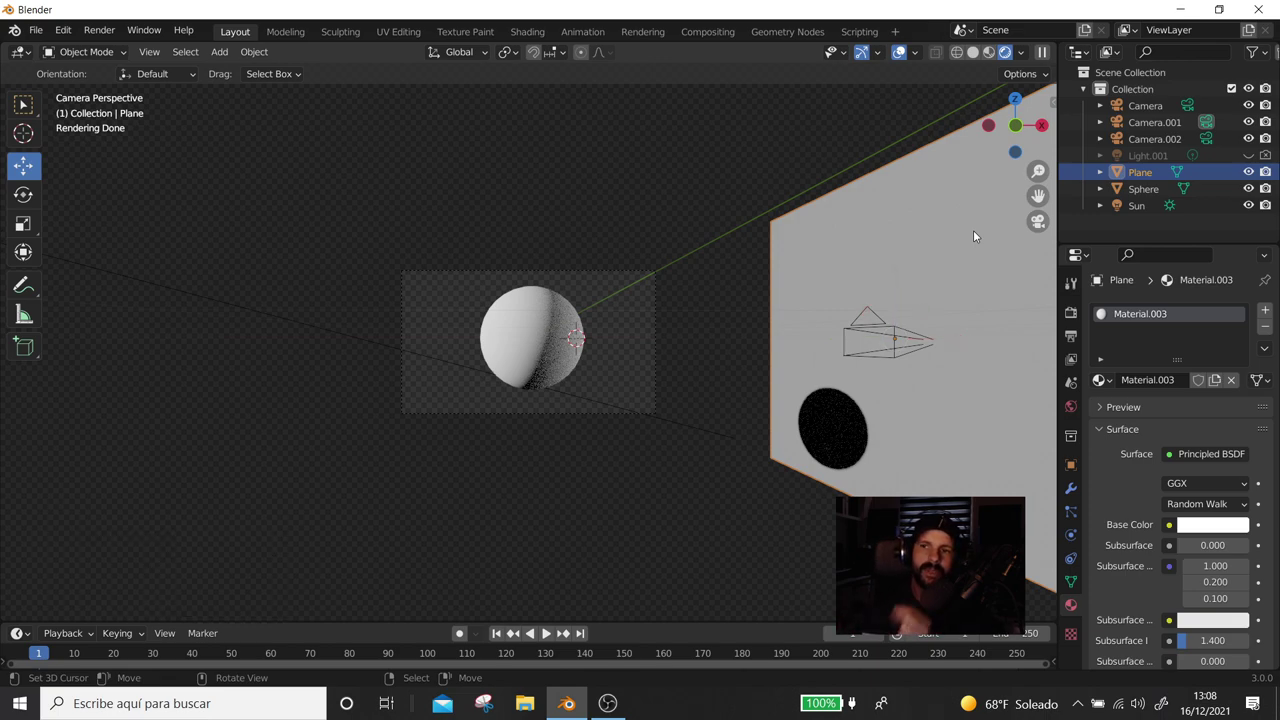
pyautogui.click(1230, 525)
pyautogui.click(1194, 312)
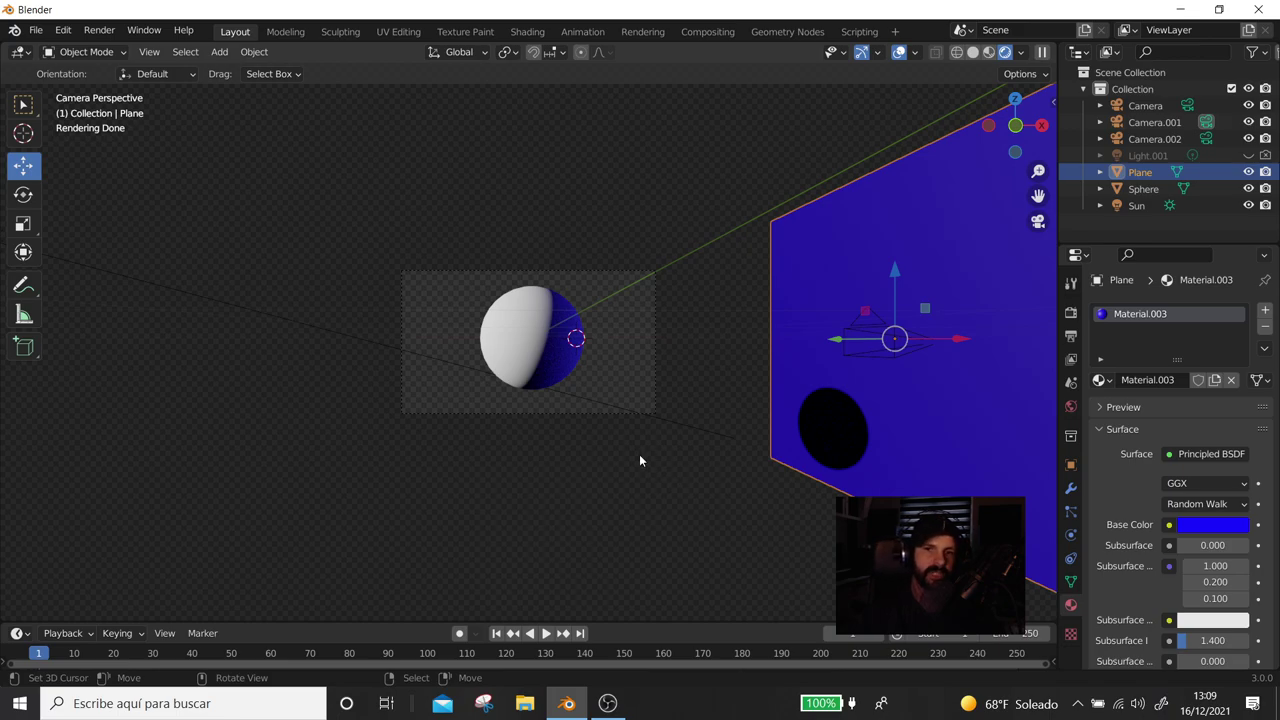
pyautogui.scroll(-2, 873, 406)
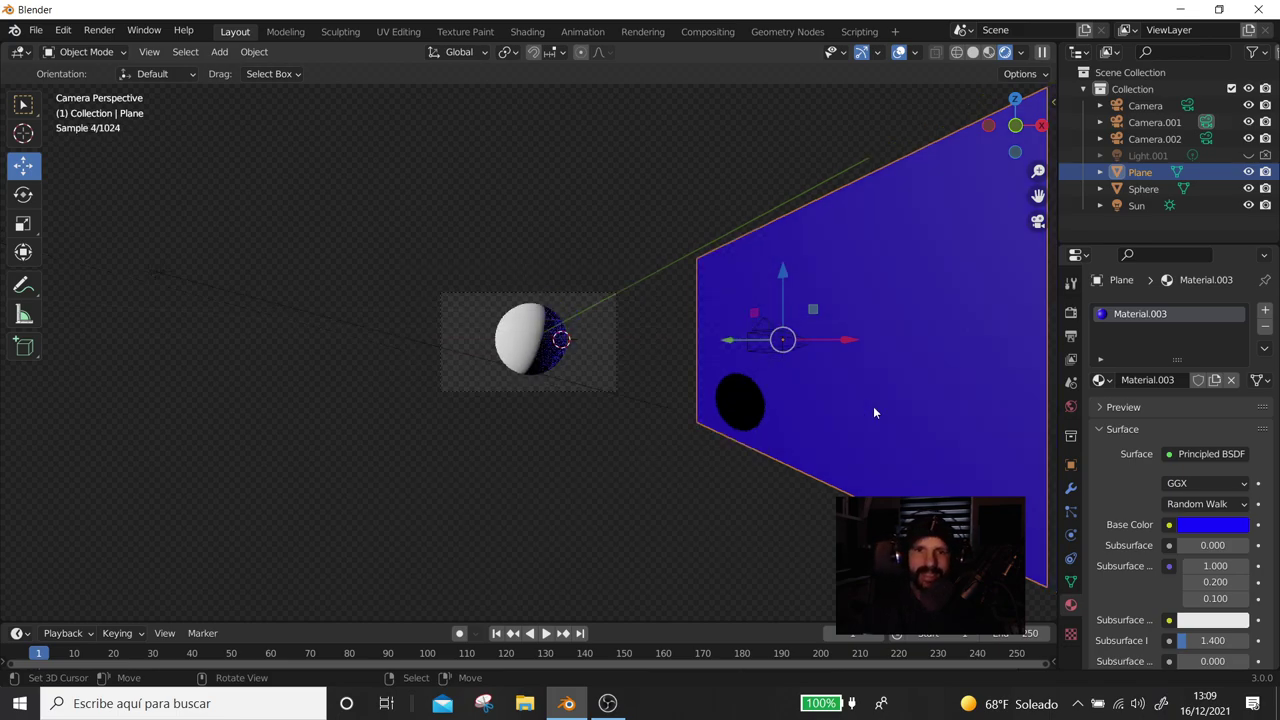
pyautogui.press('KP_7')
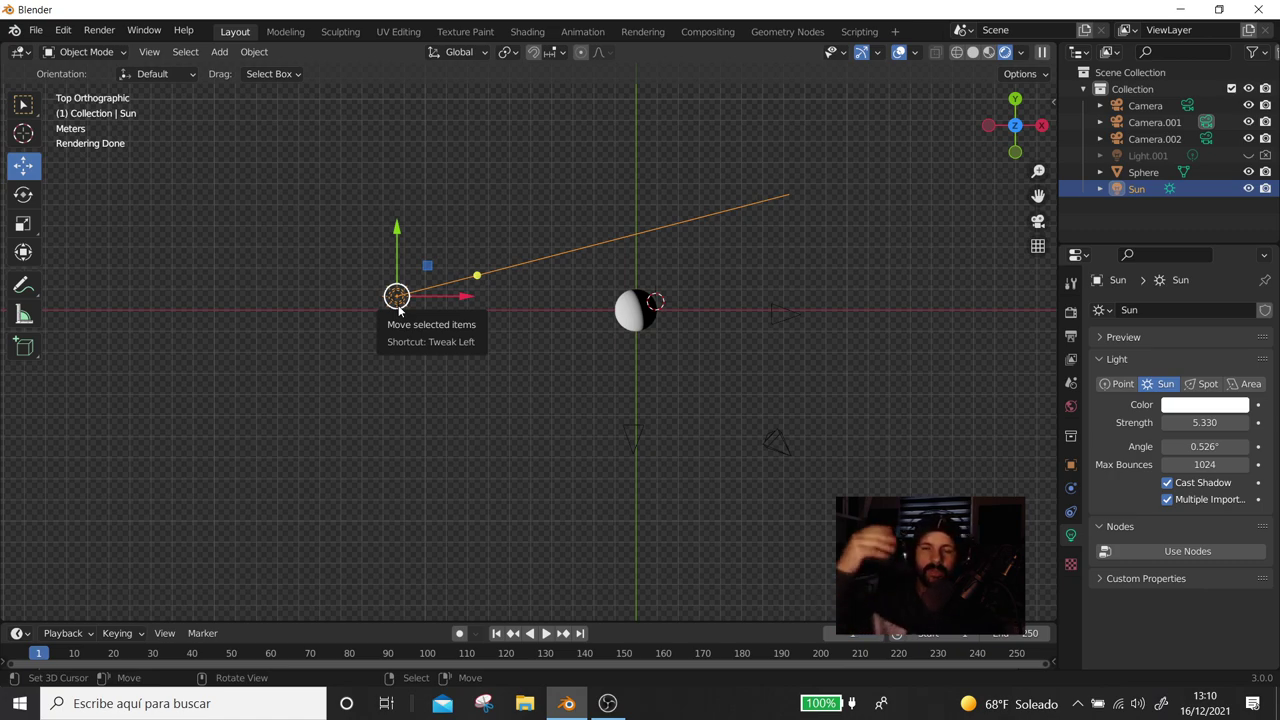
# Delete the Sun light, leaving the sphere dark against the black world
pyautogui.scroll(-1, 597, 353)
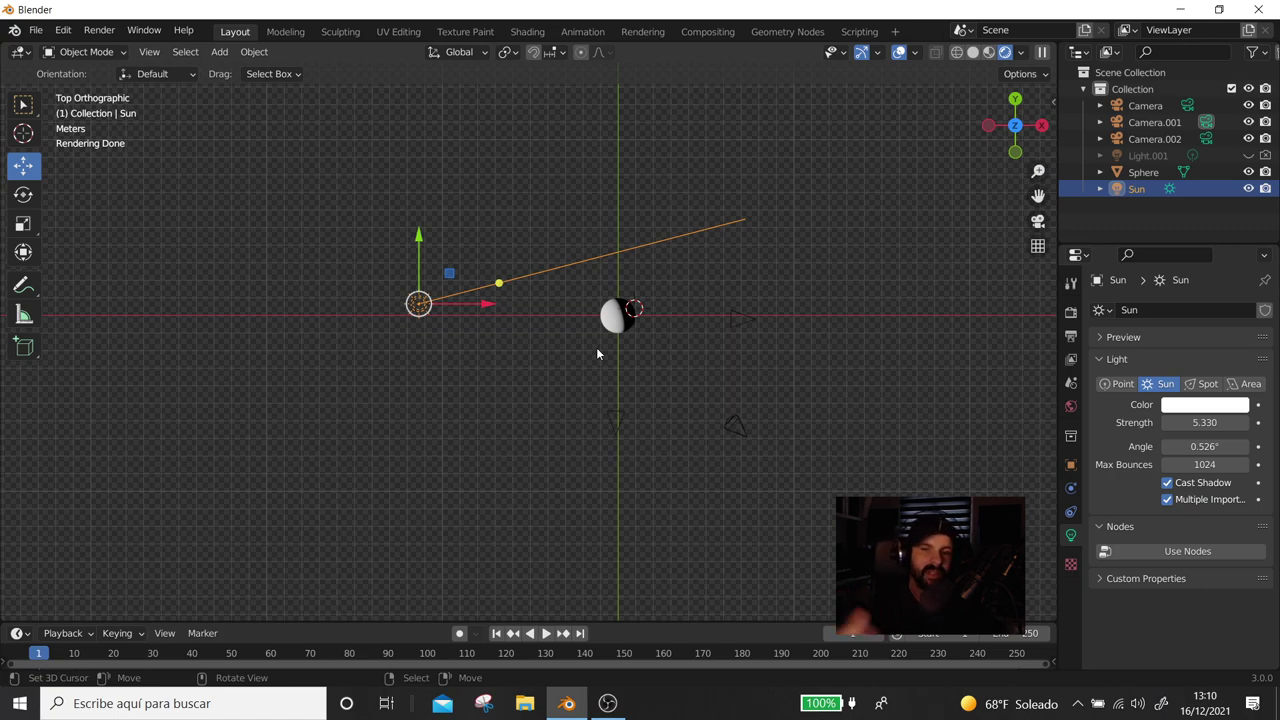
pyautogui.press('Delete')
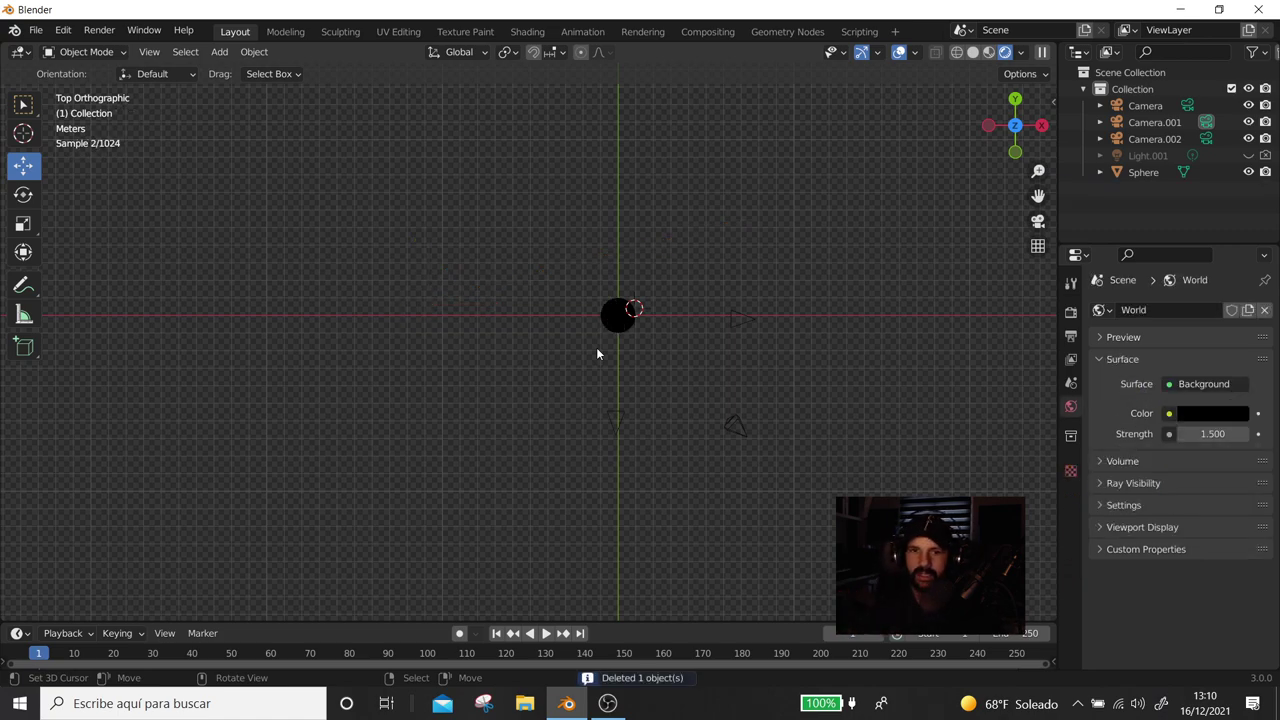
# From the front view, add an Area light to the scene
pyautogui.press('KP_1')
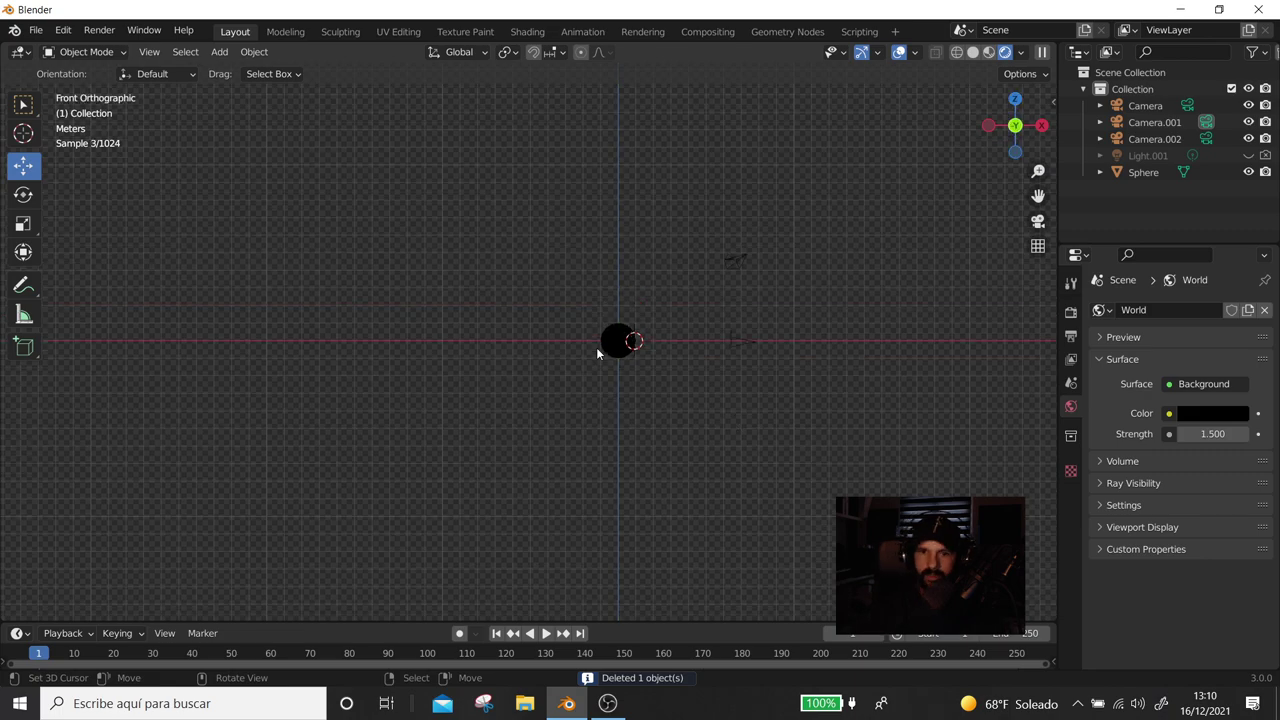
pyautogui.hotkey('shift', 'a')
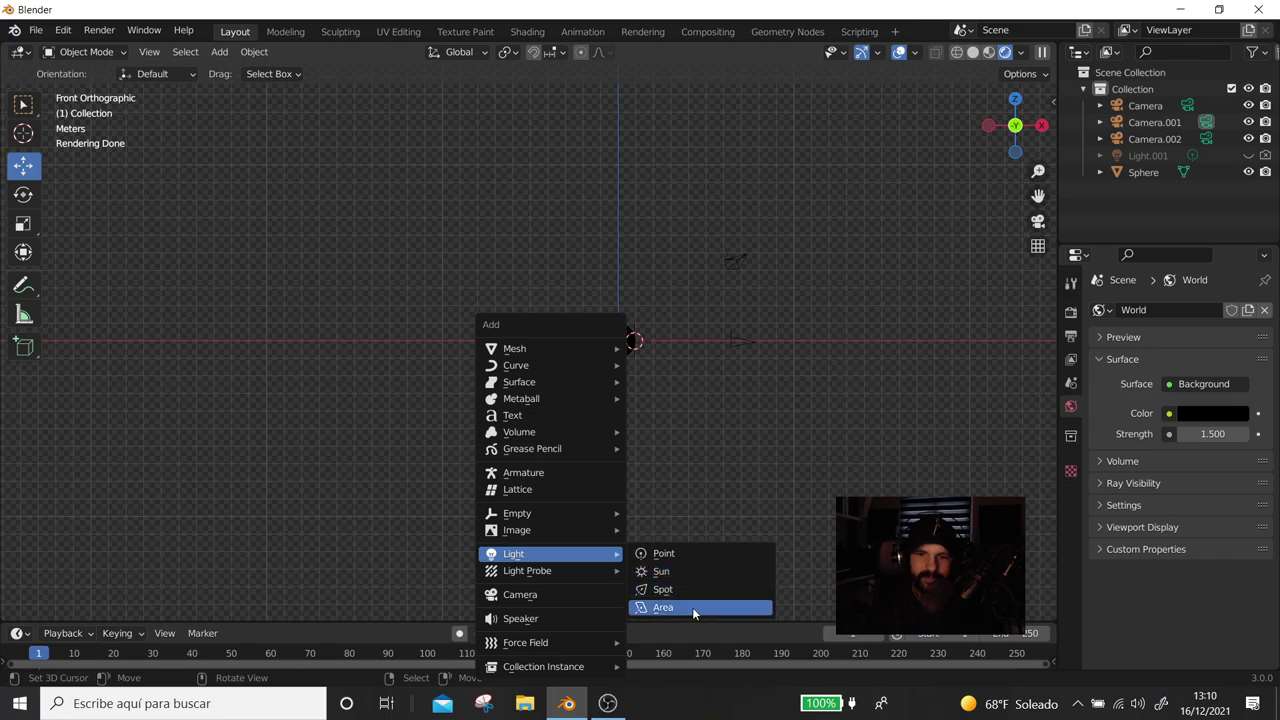
pyautogui.moveTo(513, 554)
pyautogui.click(692, 607)
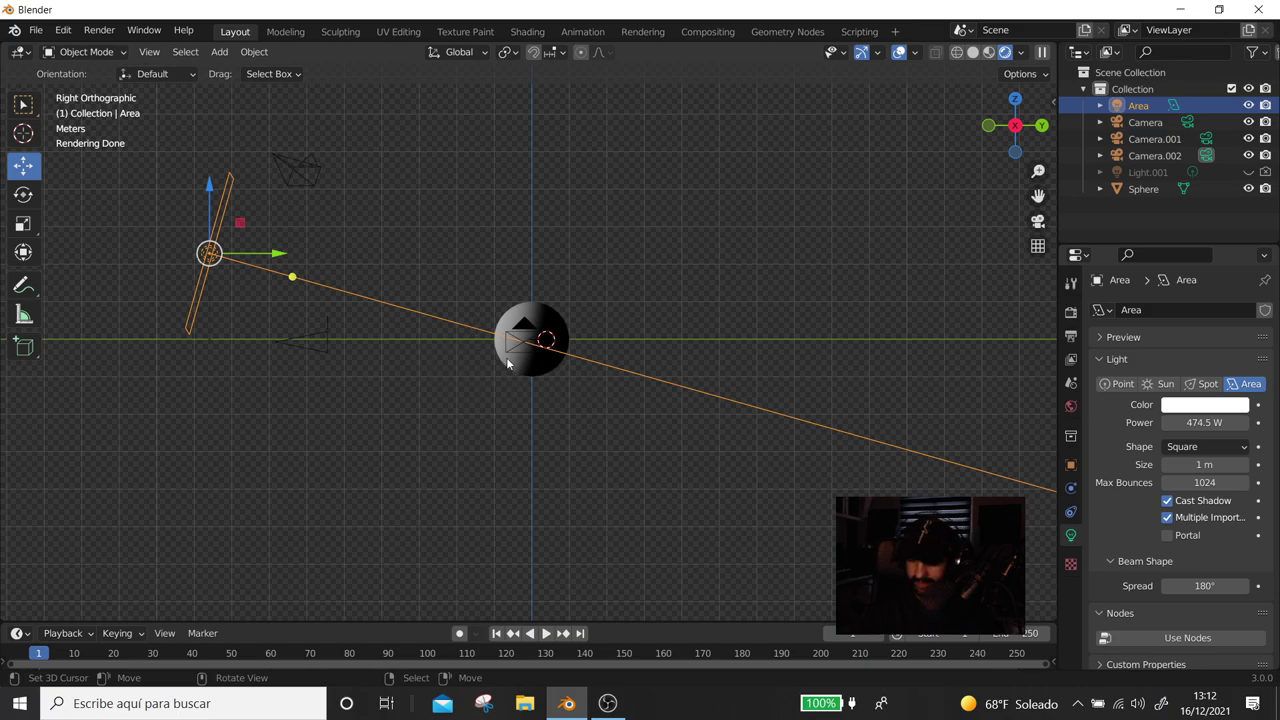
pyautogui.press('KP_0')
pyautogui.scroll(4, 451, 236)
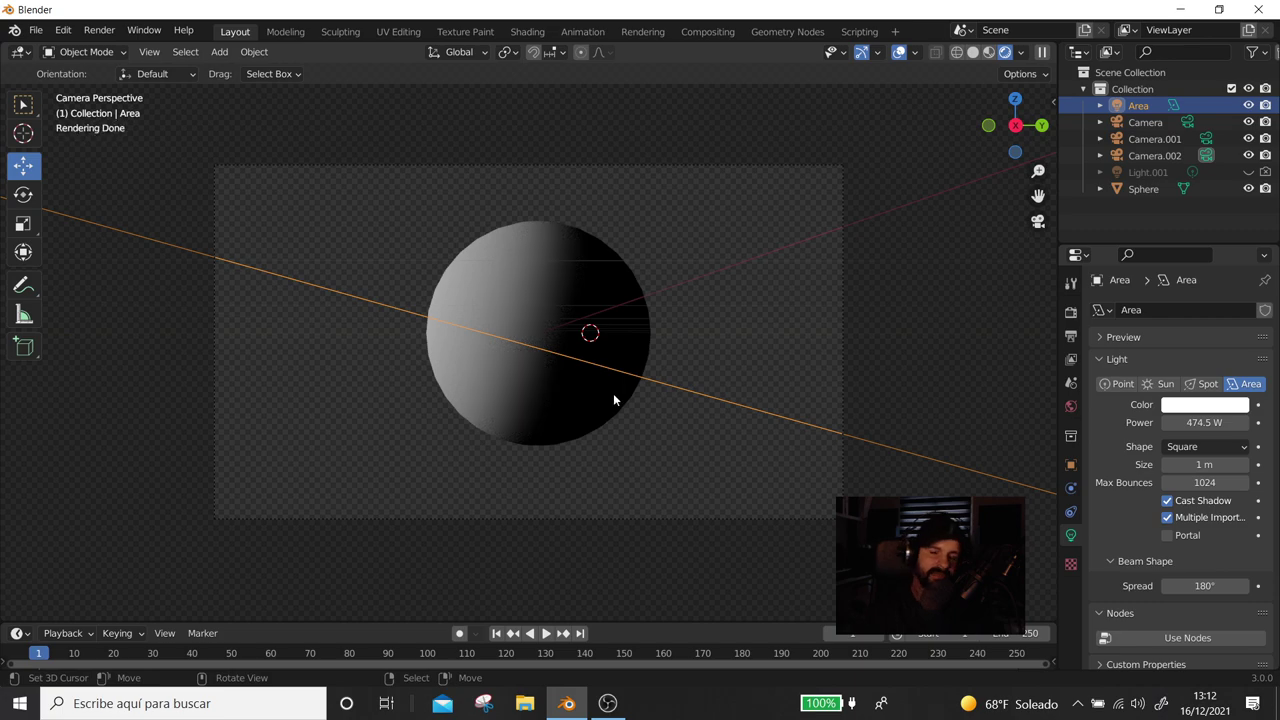
pyautogui.scroll(-1, 686, 357)
pyautogui.scroll(-5, 687, 357)
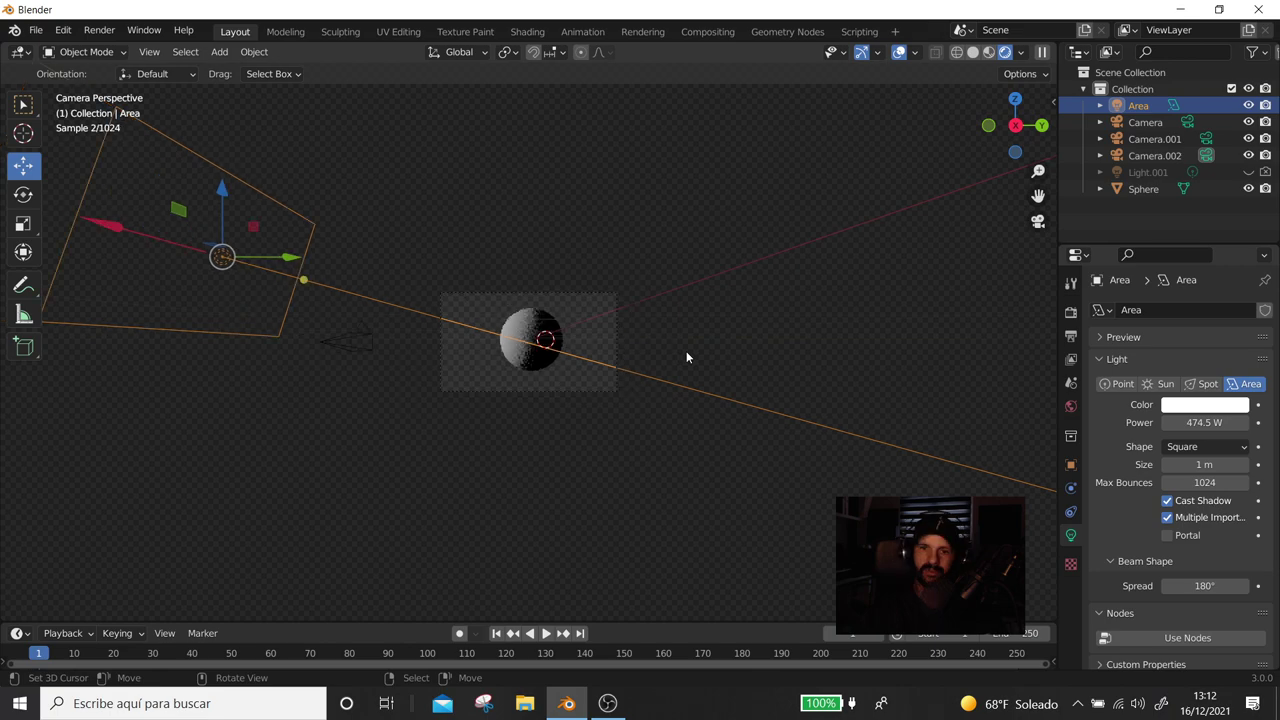
pyautogui.moveTo(686, 357); pyautogui.dragTo(654, 468, button='middle')
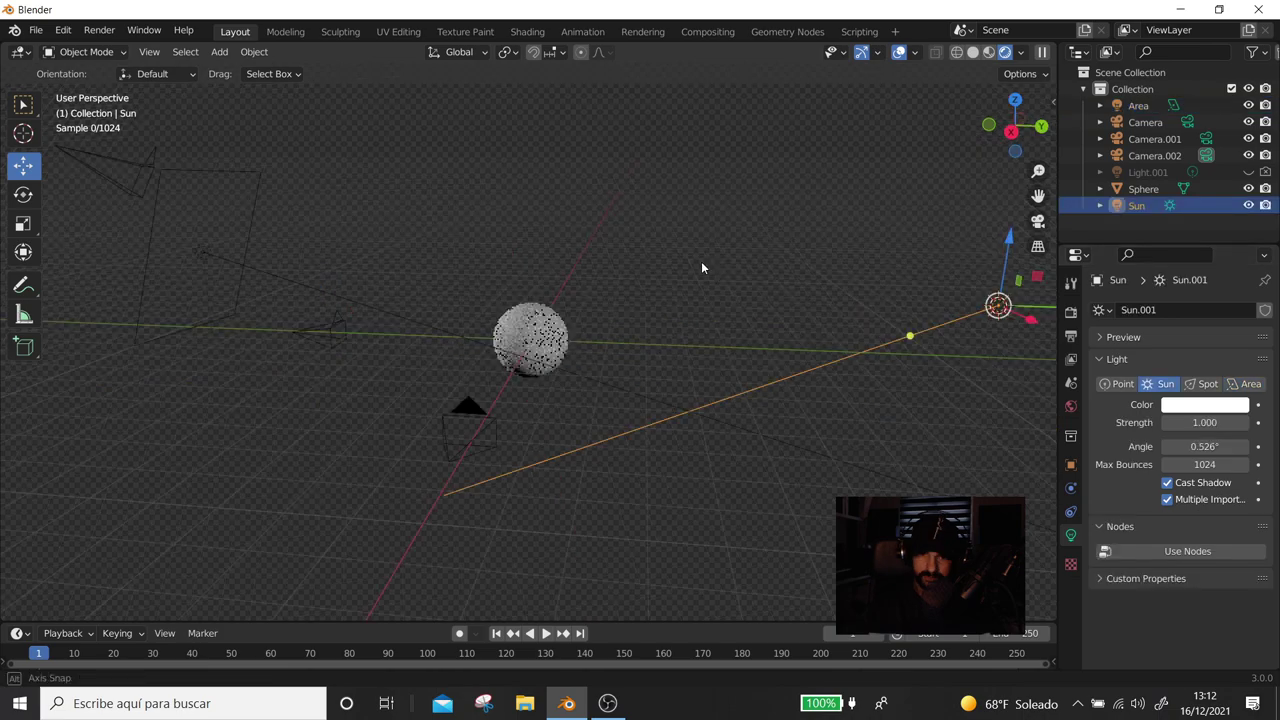
pyautogui.moveTo(701, 268); pyautogui.dragTo(827, 322, button='middle')
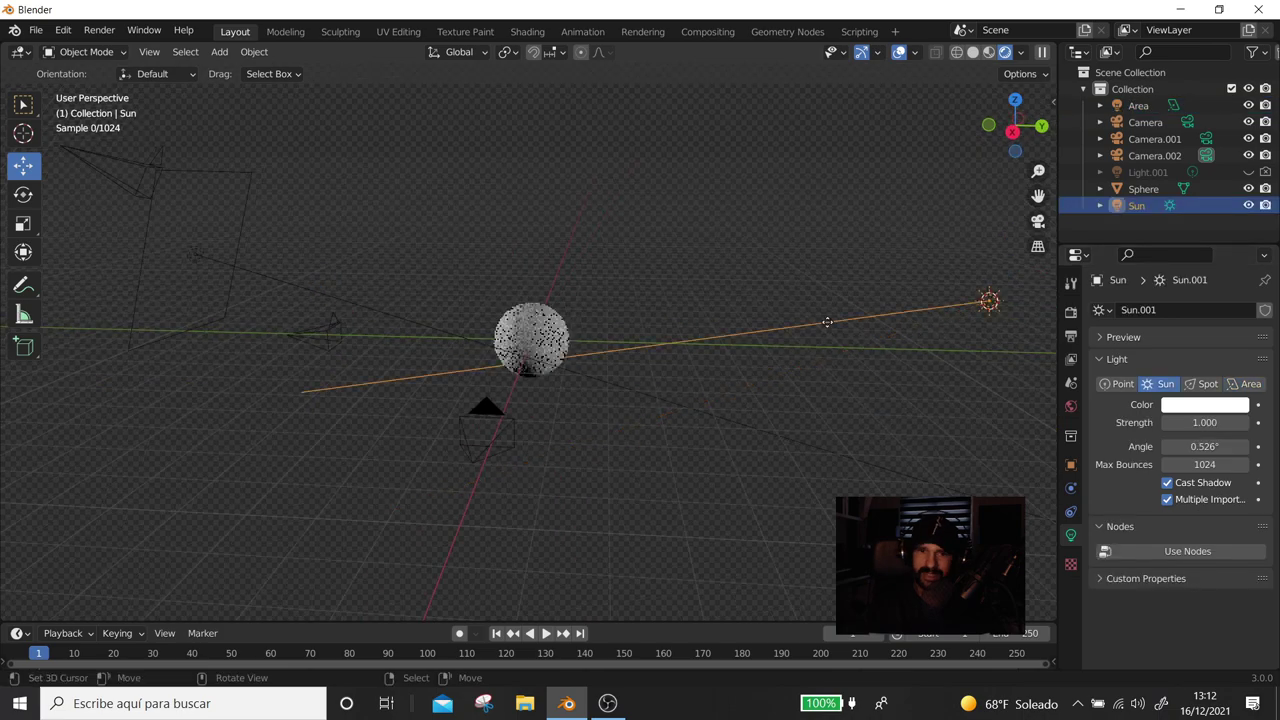
# Aim the Sun almost horizontally and set its strength to 0.2
pyautogui.moveTo(827, 322); pyautogui.dragTo(904, 296)
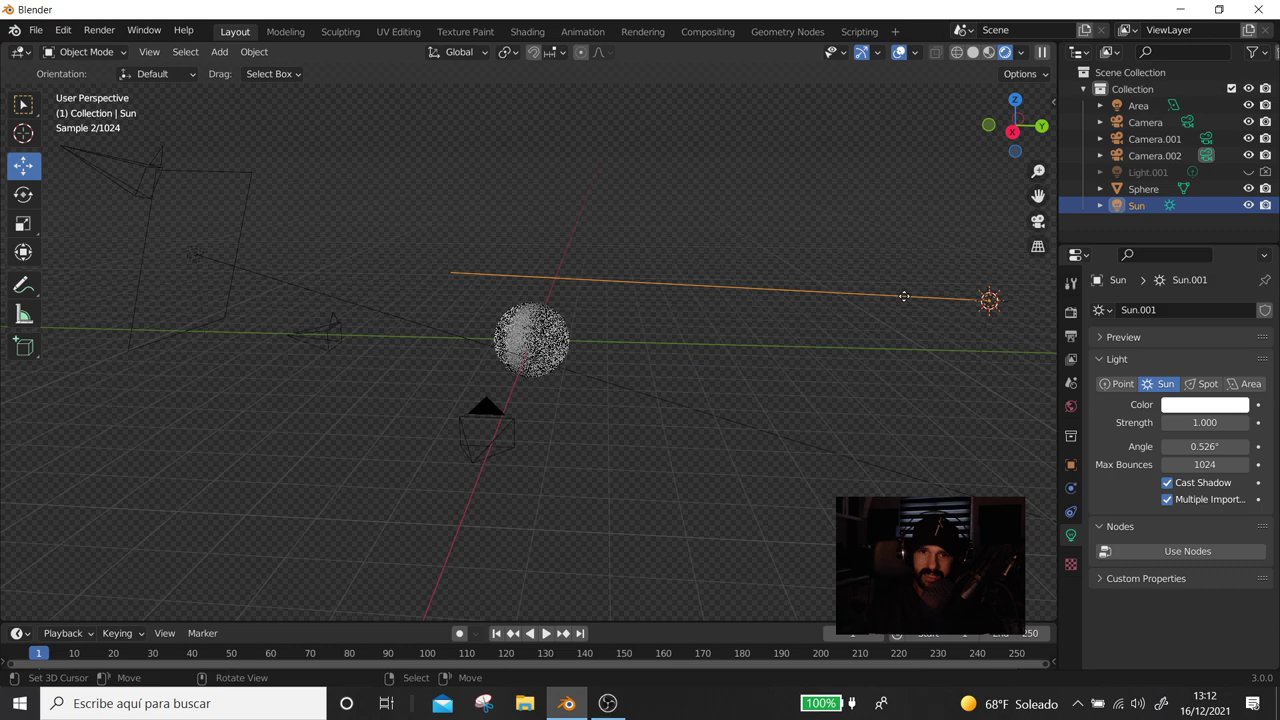
pyautogui.click(1205, 422)
pyautogui.write('0.01')
pyautogui.press('Return')
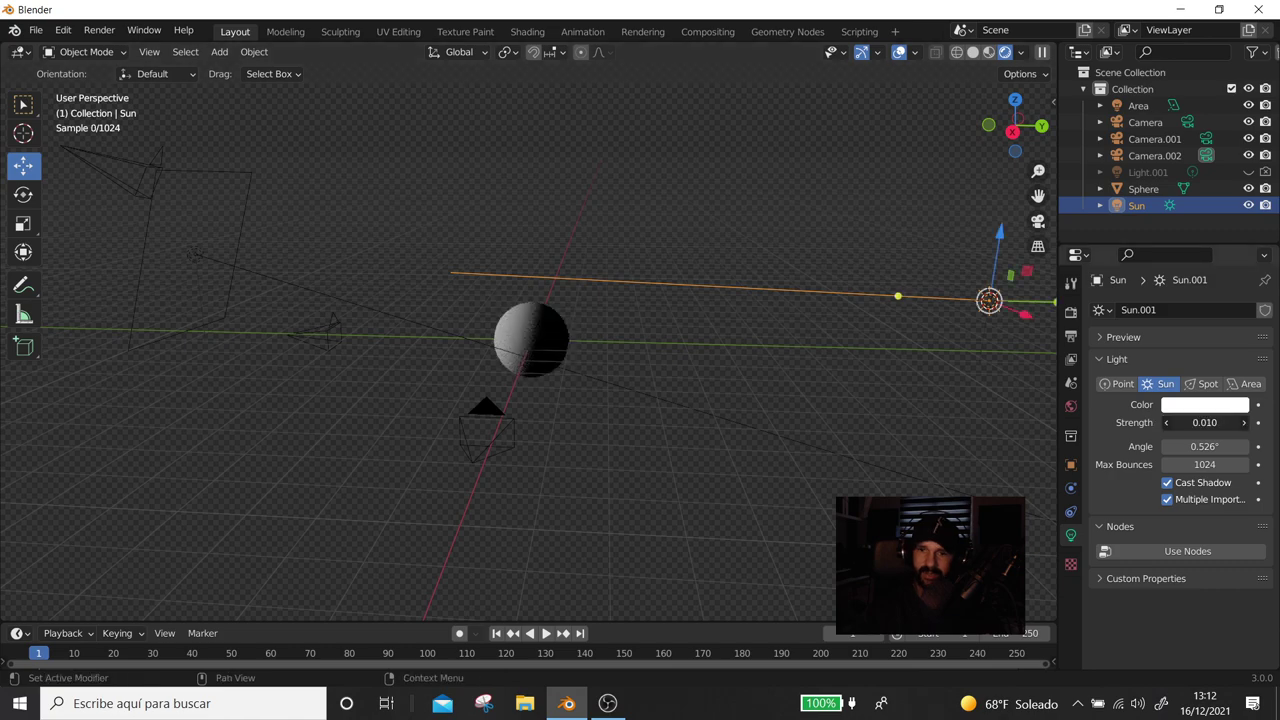
pyautogui.doubleClick(1205, 422)
pyautogui.write('0.2')
pyautogui.press('Return')
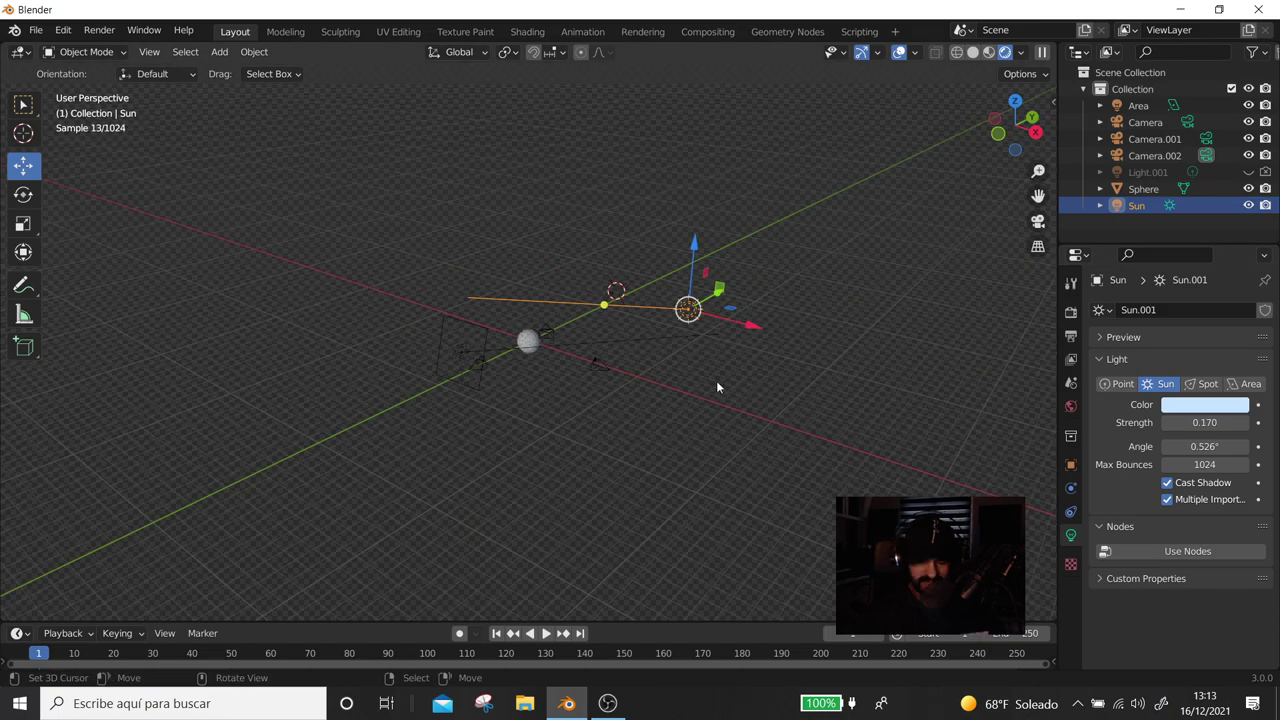
# Duplicate the Sun as Sun.001 and place it up and to the left
pyautogui.hotkey('shift', 'd')
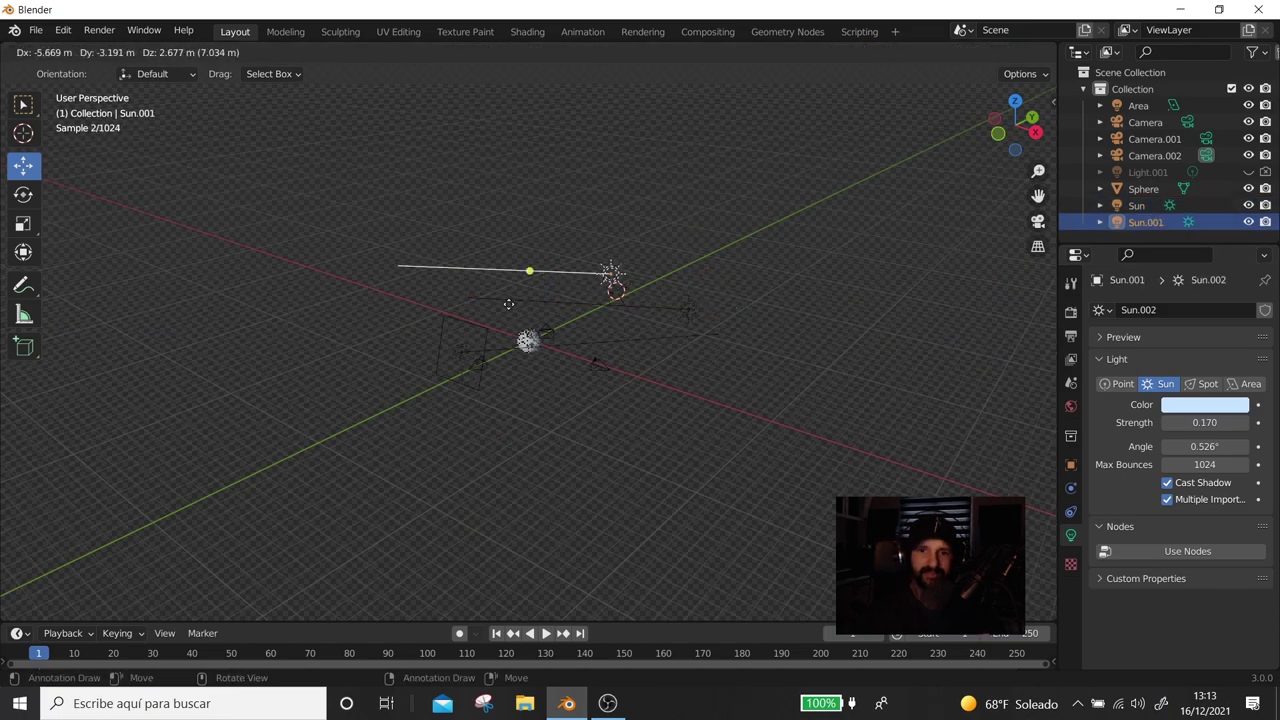
pyautogui.click(480, 285)
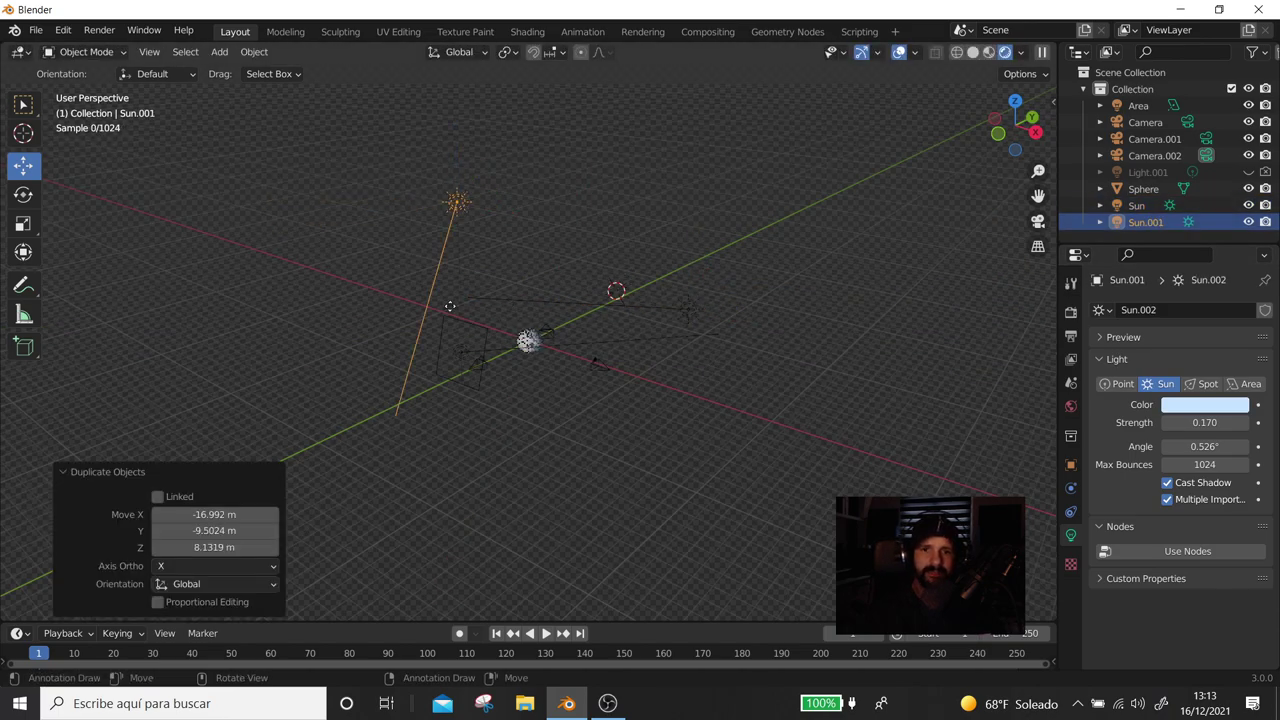
pyautogui.moveTo(688, 484)
pyautogui.mouseDown(button='middle')
pyautogui.moveTo(566, 472)
pyautogui.moveTo(500, 354)
pyautogui.mouseUp(button='middle')
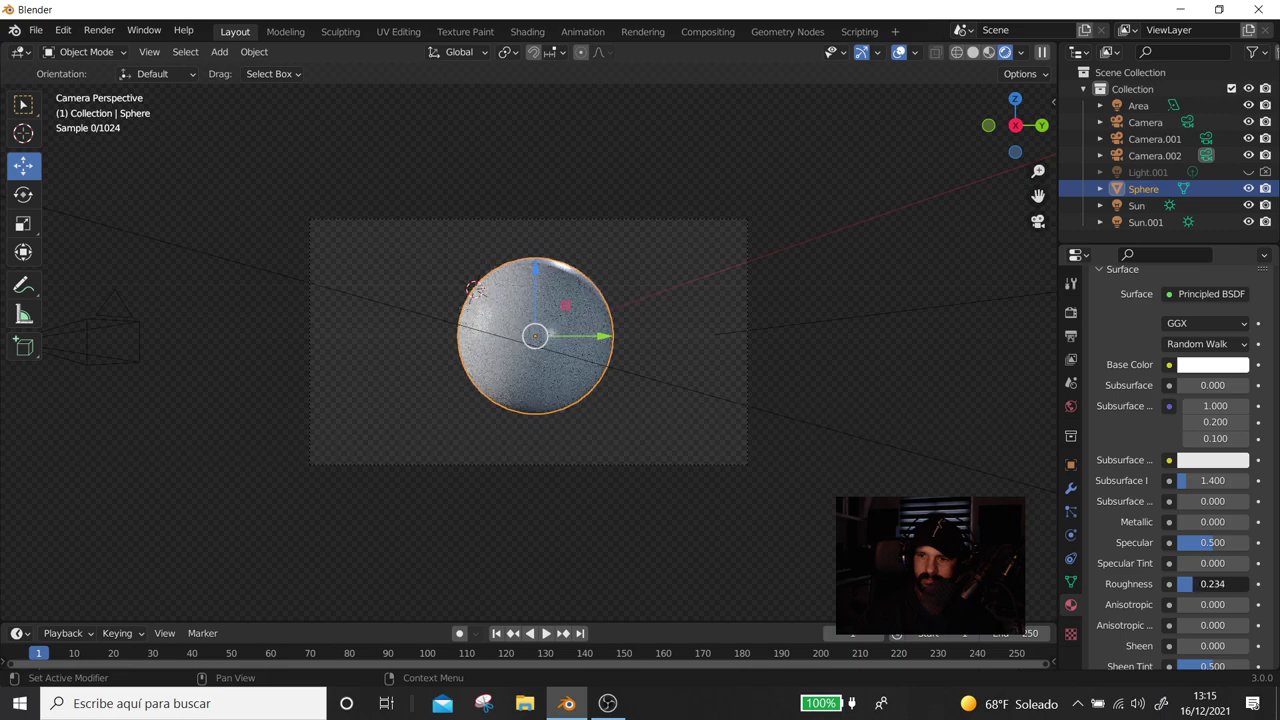
# Deselect the sphere, zoom in, and switch to the Shading workspace to show the World nodes
pyautogui.click(808, 371)
pyautogui.scroll(2, 808, 371)
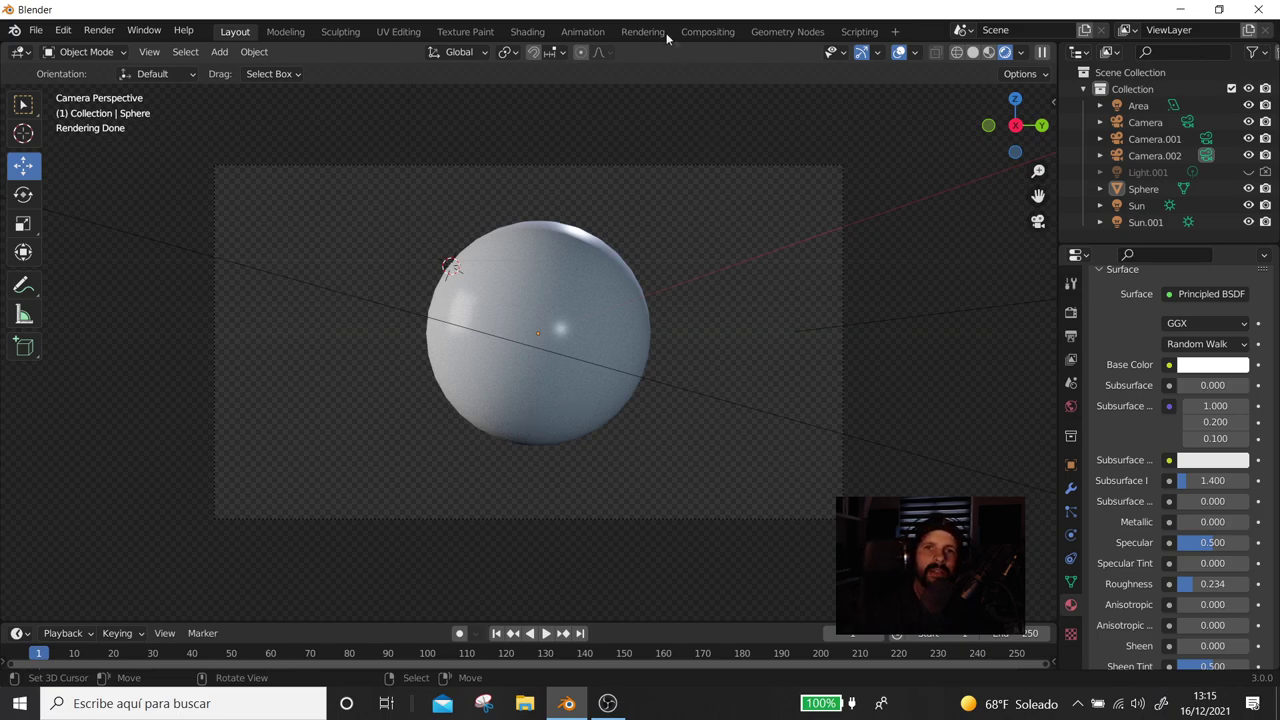
pyautogui.click(540, 32)
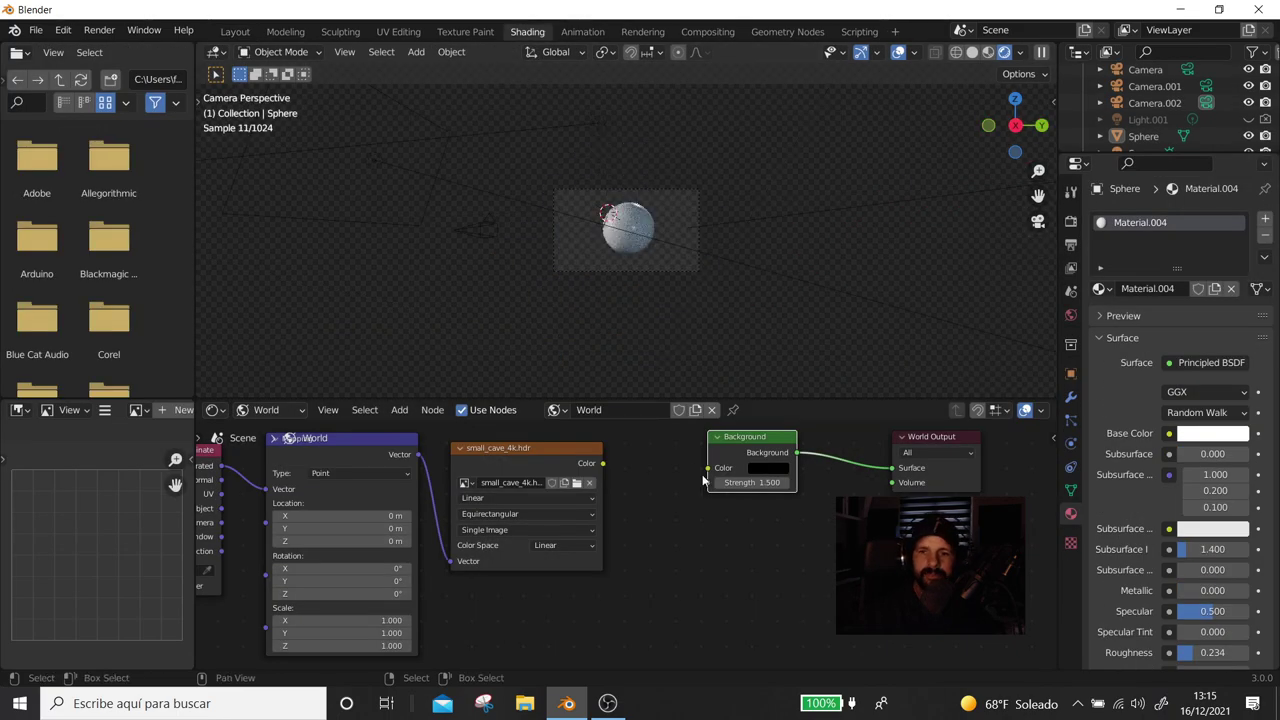
# Link the small_cave_4k.hdr image to the world Background colour at Strength 0.2
pyautogui.moveTo(603, 463); pyautogui.dragTo(707, 468)
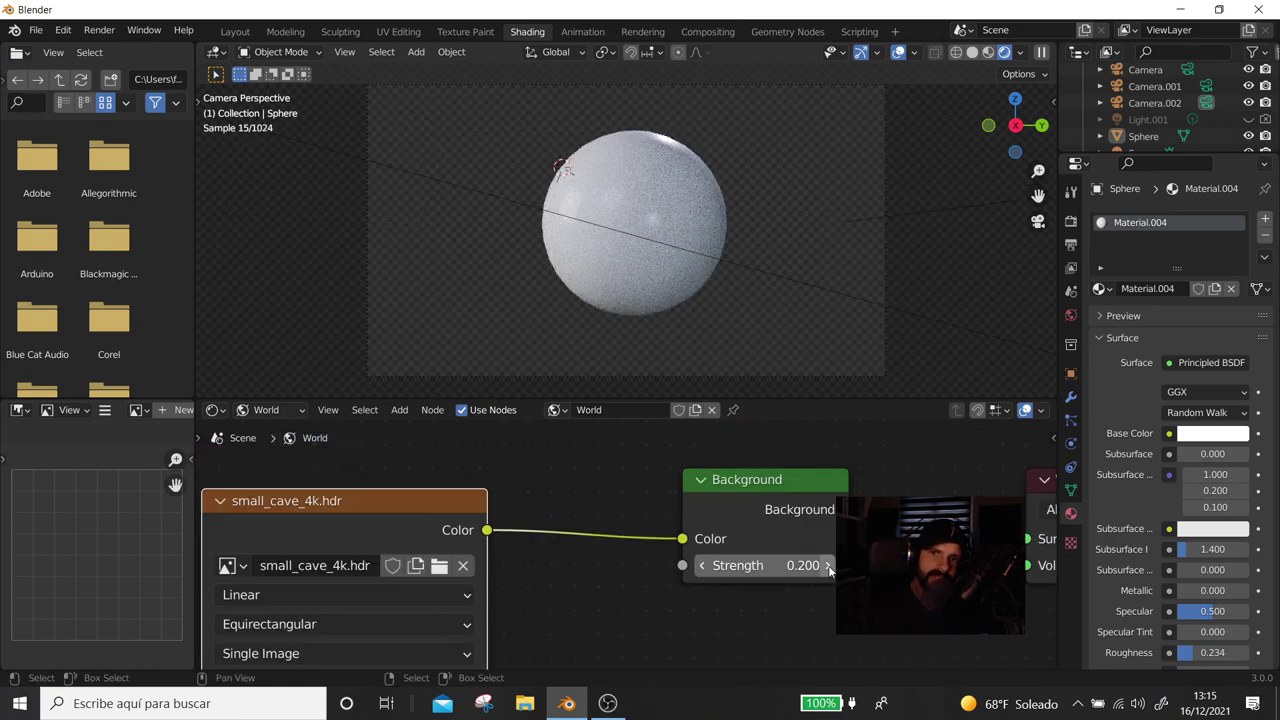
pyautogui.click(702, 566)
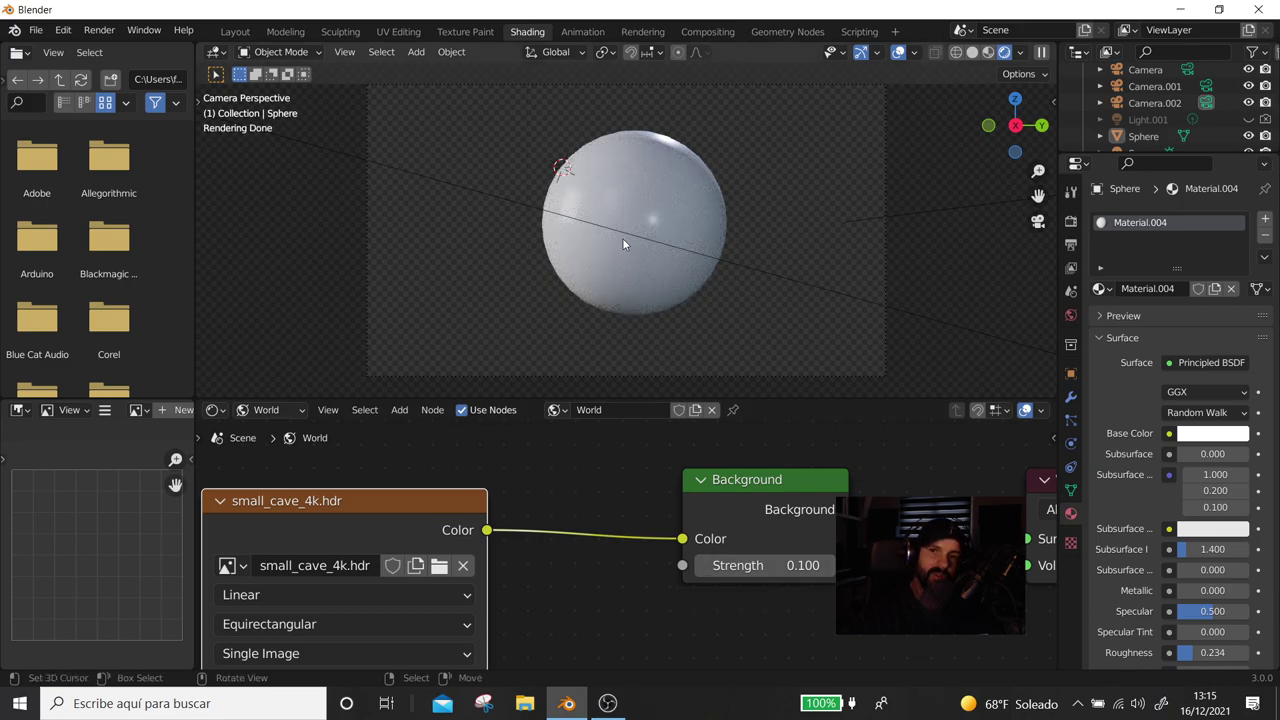
pyautogui.click(829, 566)
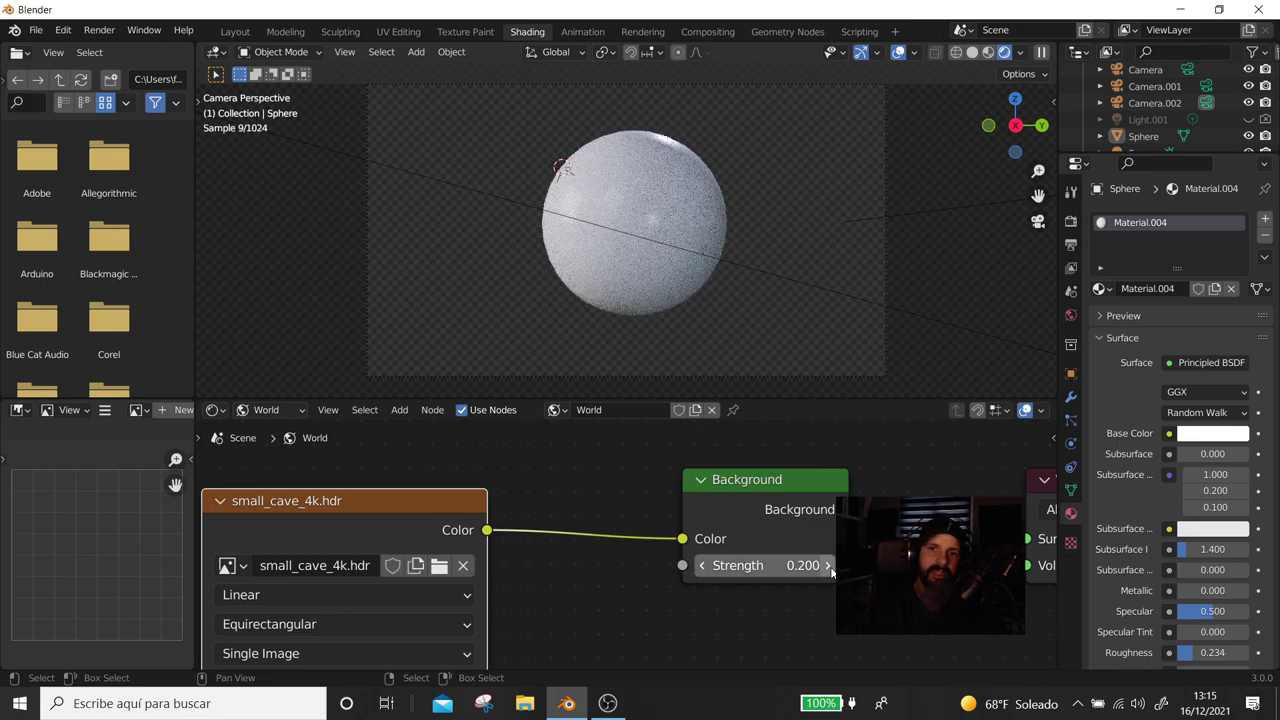
pyautogui.scroll(-5, 749, 290)
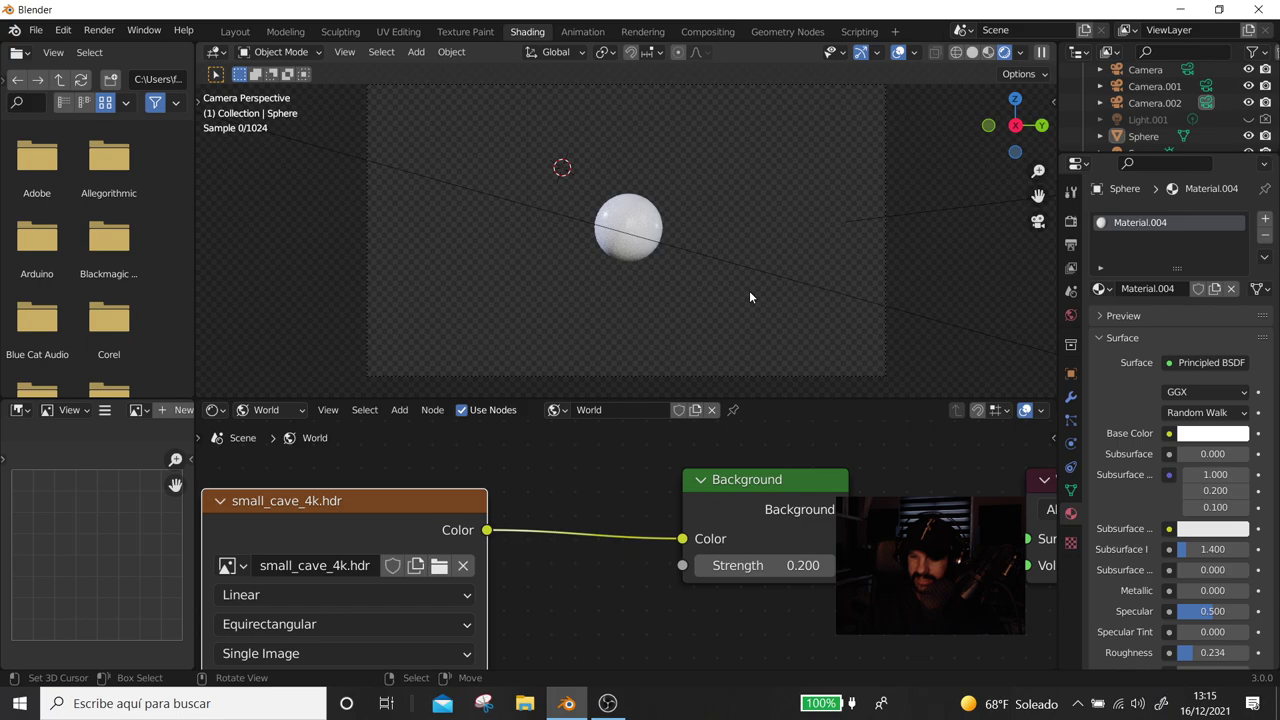
pyautogui.scroll(5, 749, 290)
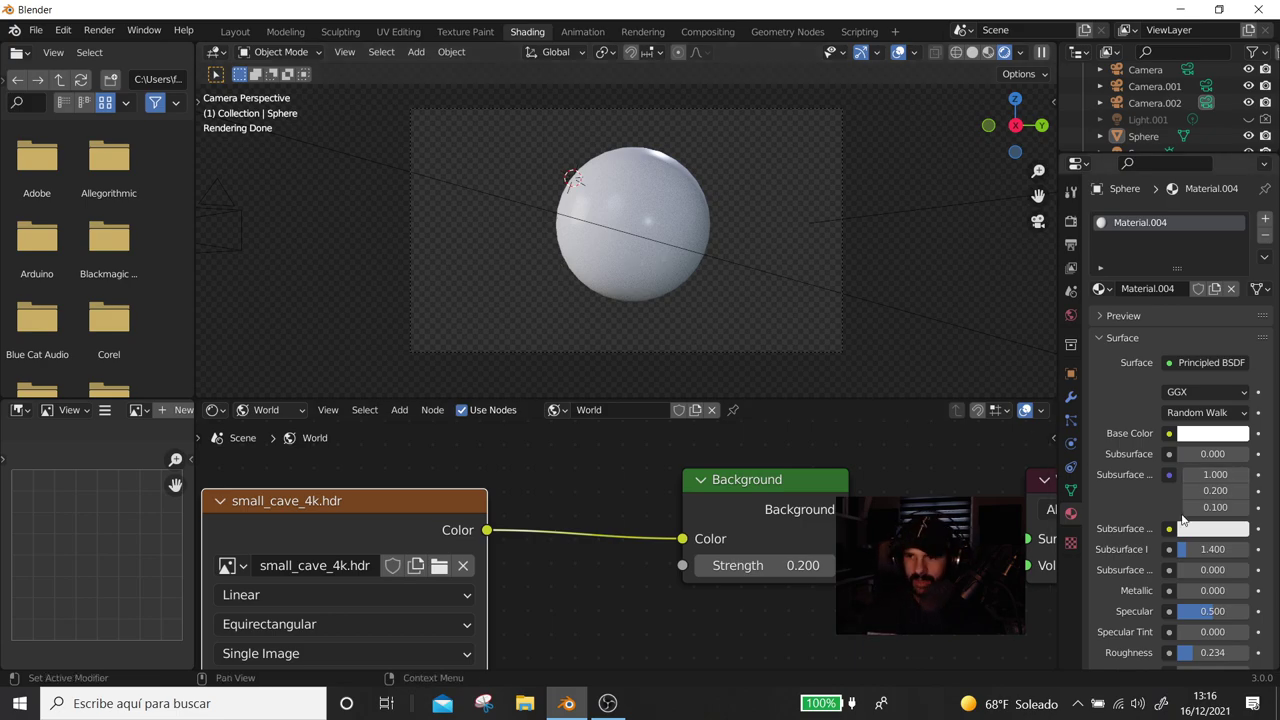
# Lower the sphere material's Roughness to 0 to make it glossy
pyautogui.scroll(-3, 1182, 519)
pyautogui.scroll(-2, 1182, 519)
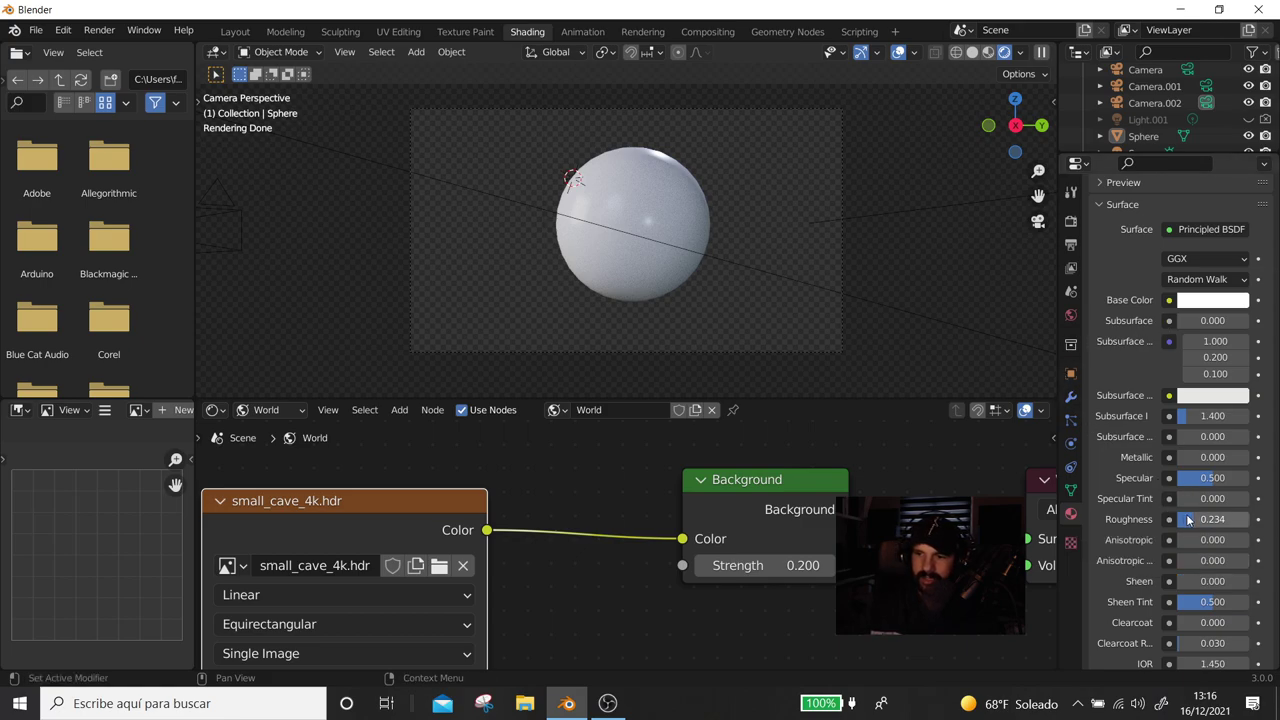
pyautogui.moveTo(1188, 519)
pyautogui.mouseDown()
pyautogui.moveTo(1250, 519)
pyautogui.moveTo(1180, 519)
pyautogui.mouseUp()
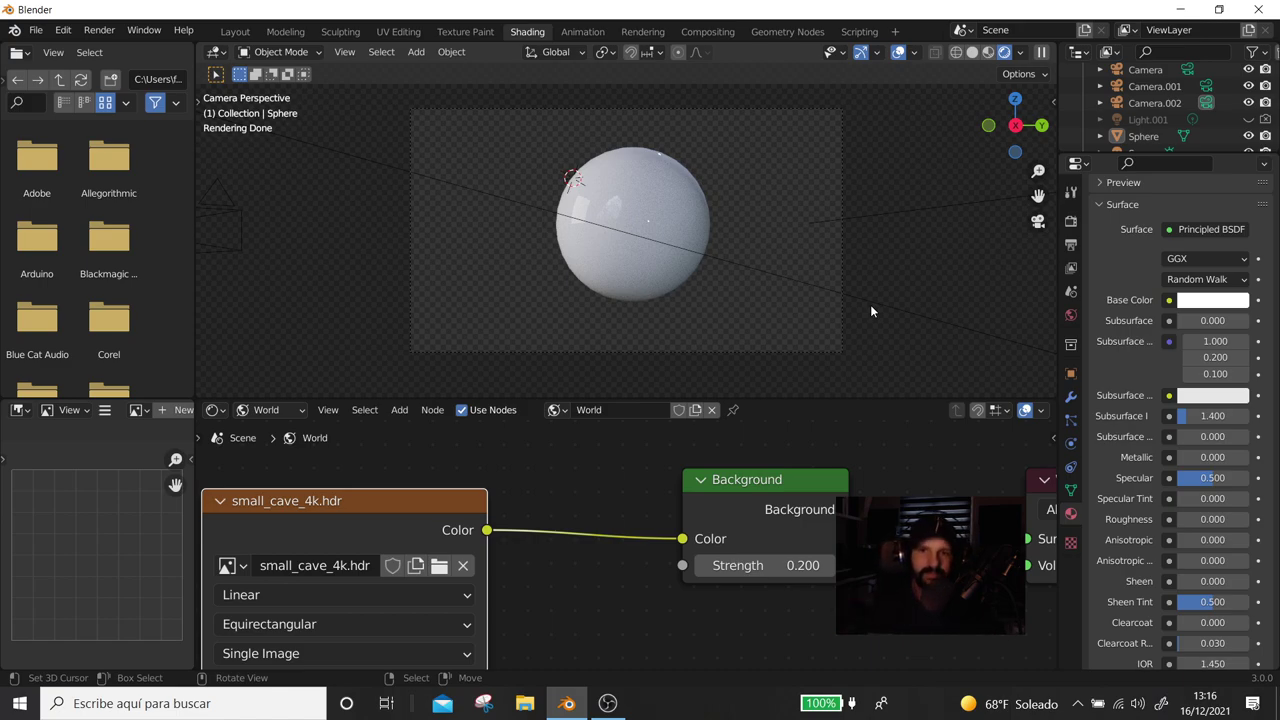
pyautogui.scroll(2, 870, 304)
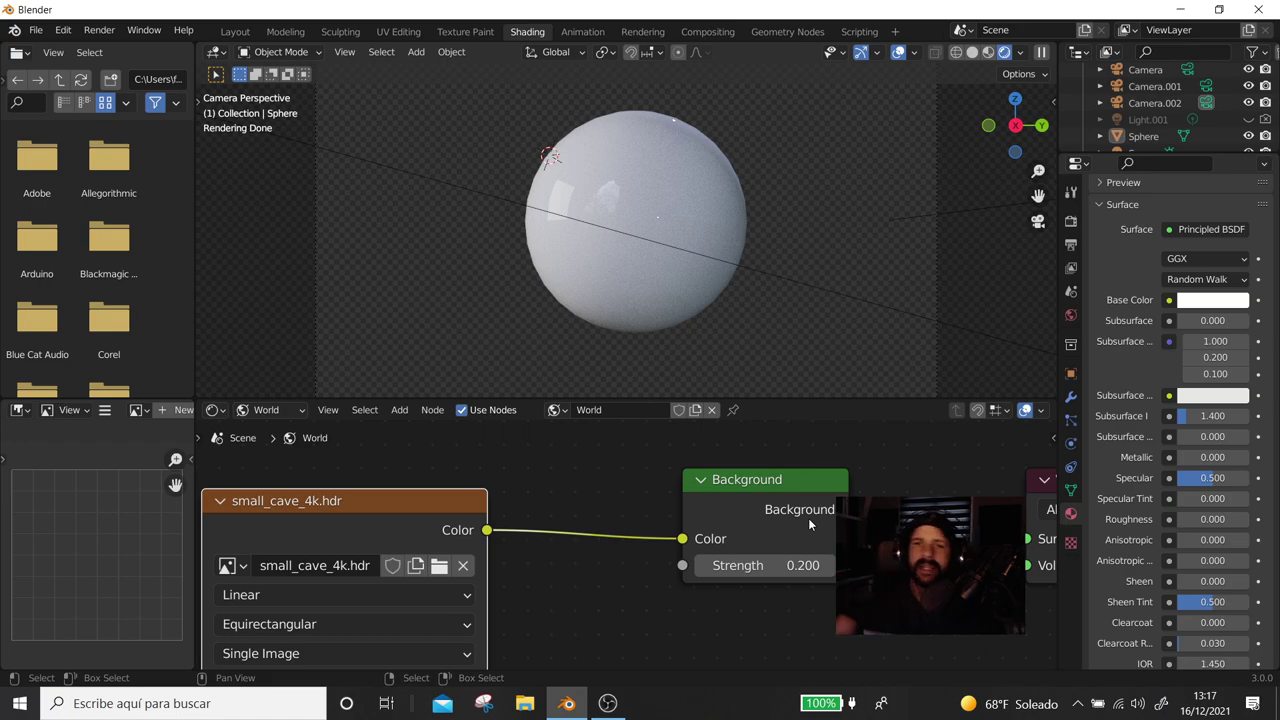
pyautogui.scroll(-2, 560, 286)
pyautogui.scroll(-3, 657, 212)
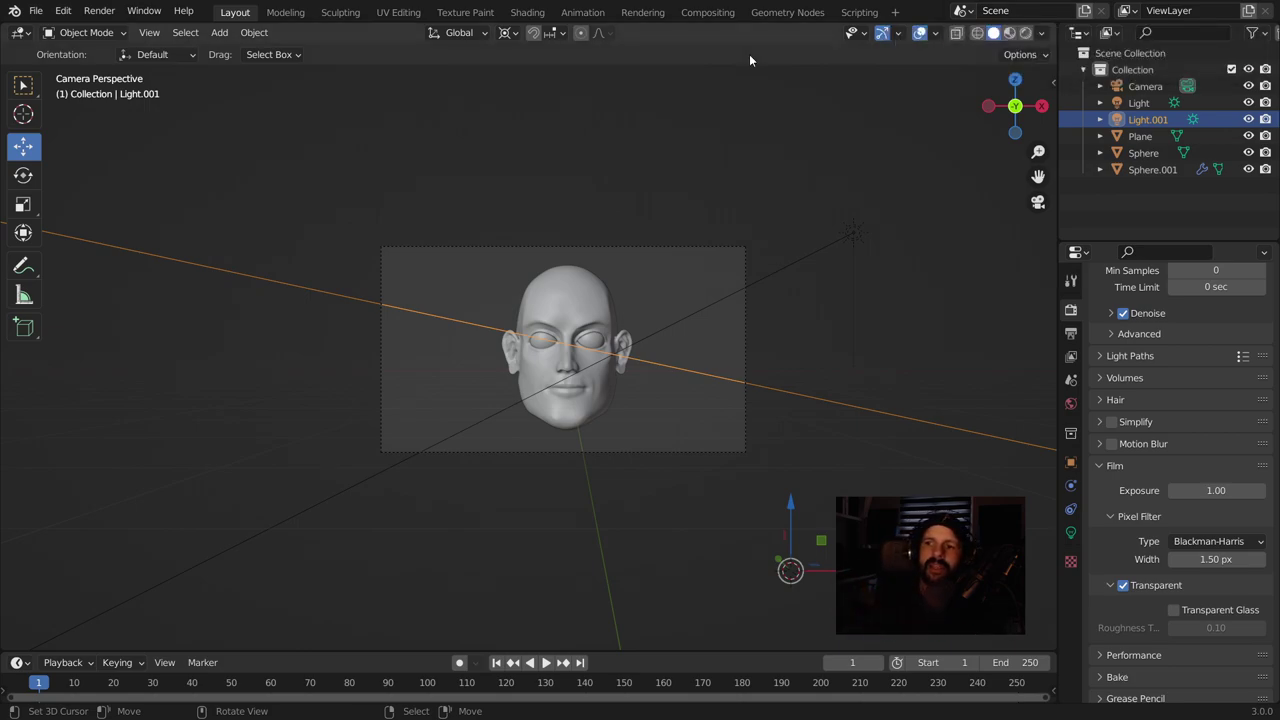
# Switch to Rendered shading in top view and set the Light sun lamp's Strength to 4
pyautogui.scroll(-3, 631, 256)
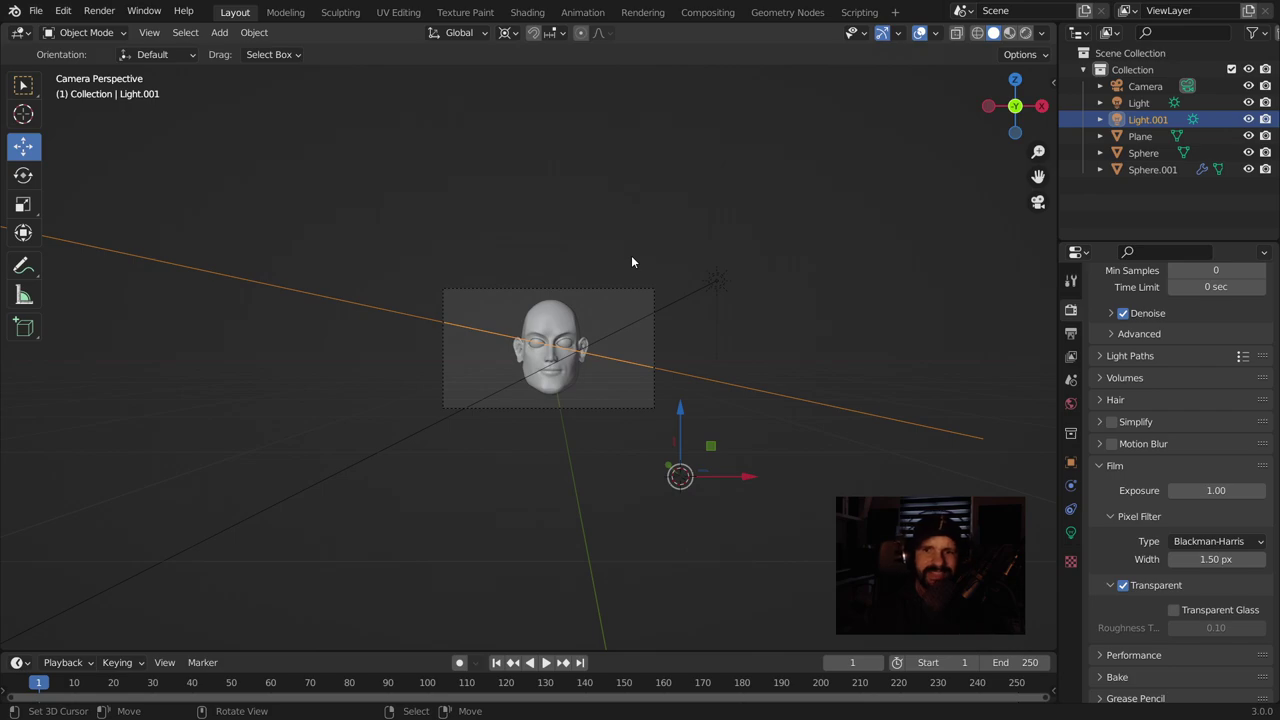
pyautogui.click(1025, 33)
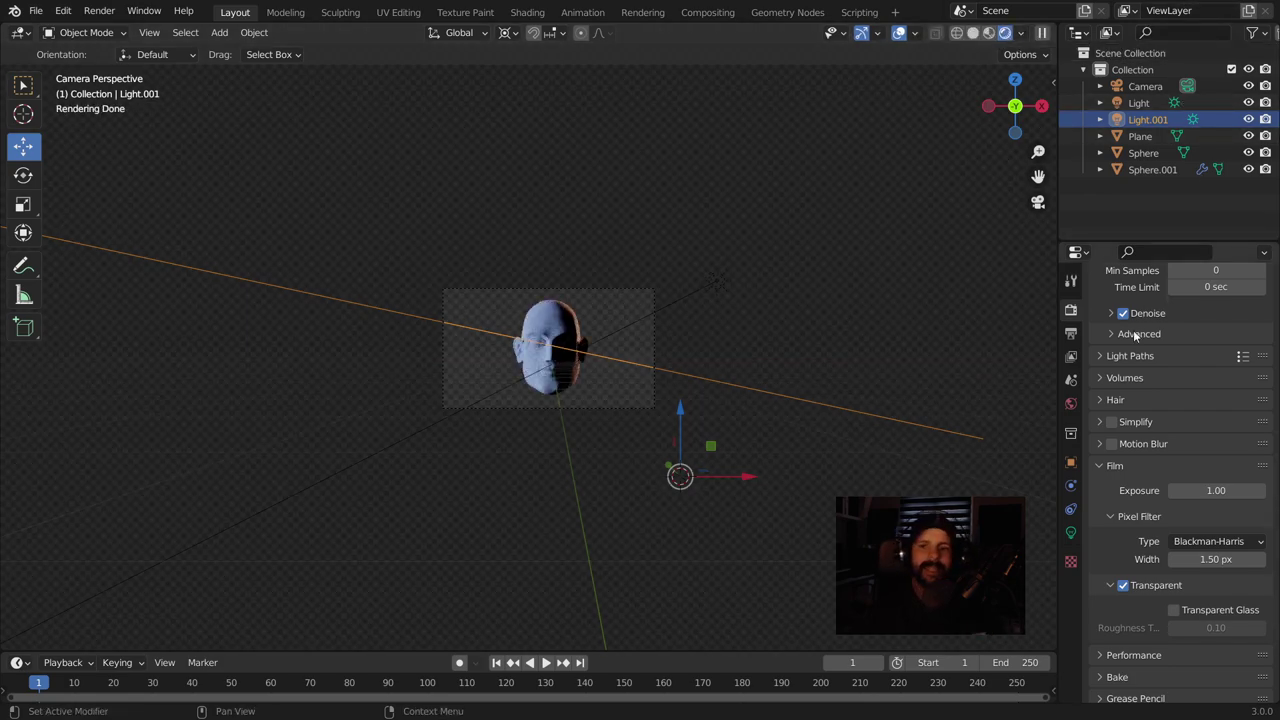
pyautogui.press('KP_7')
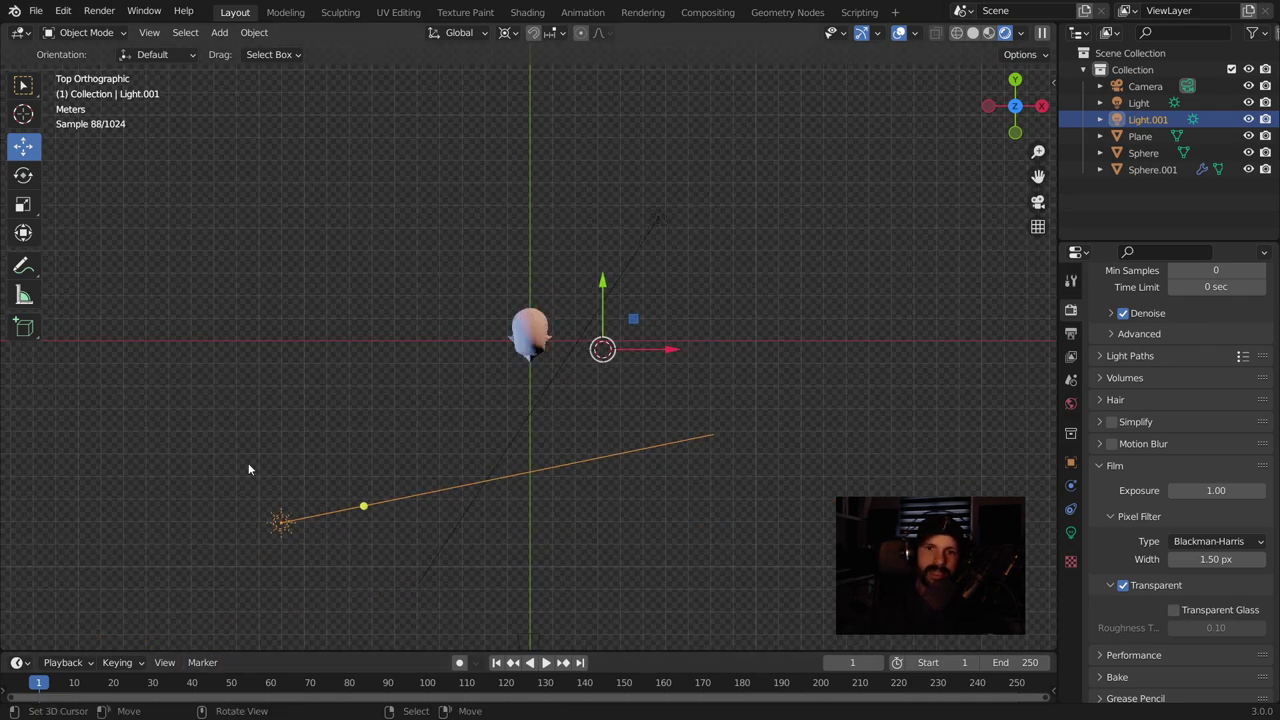
pyautogui.click(631, 220)
pyautogui.click(640, 221)
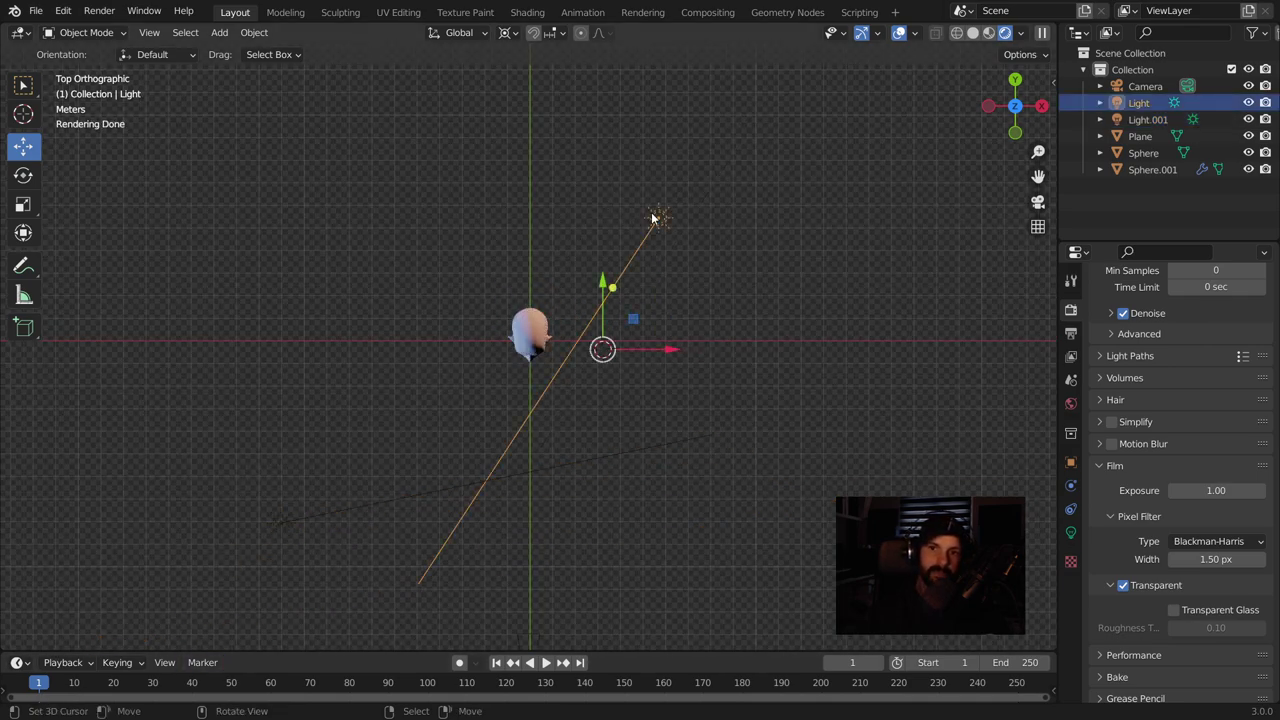
pyautogui.click(1072, 532)
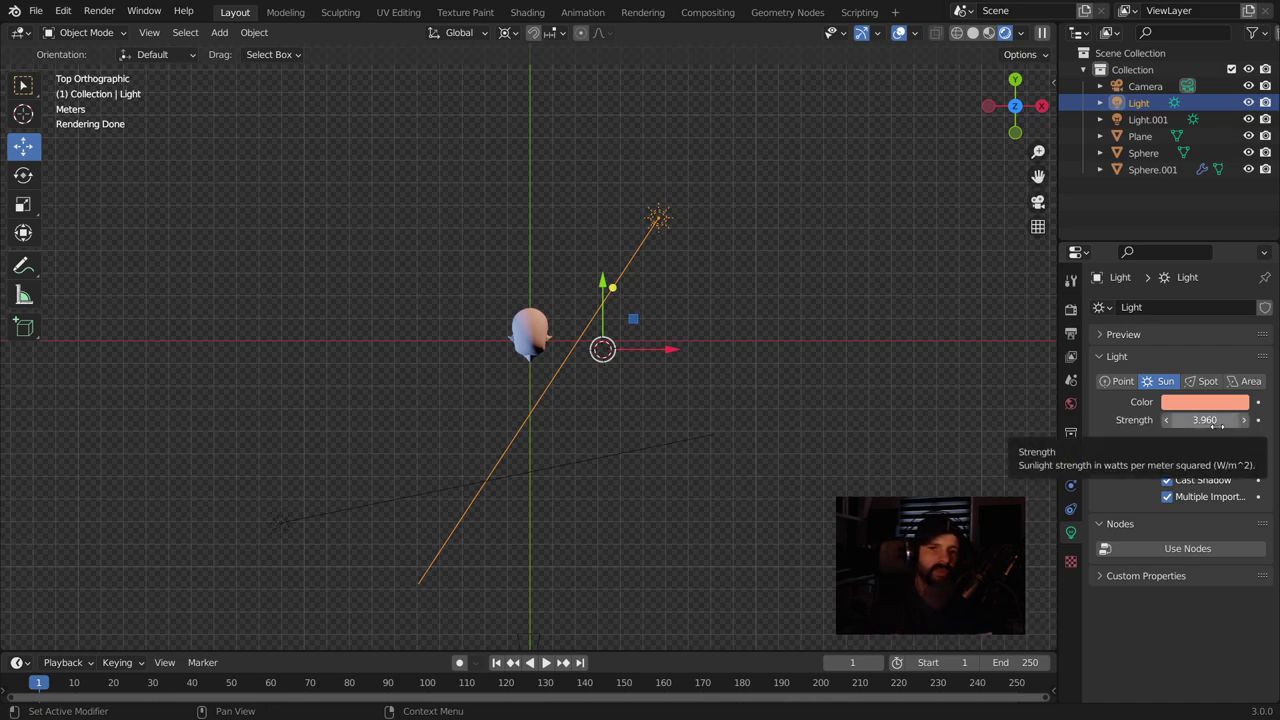
pyautogui.click(1216, 420)
pyautogui.write('4')
pyautogui.press('Return')
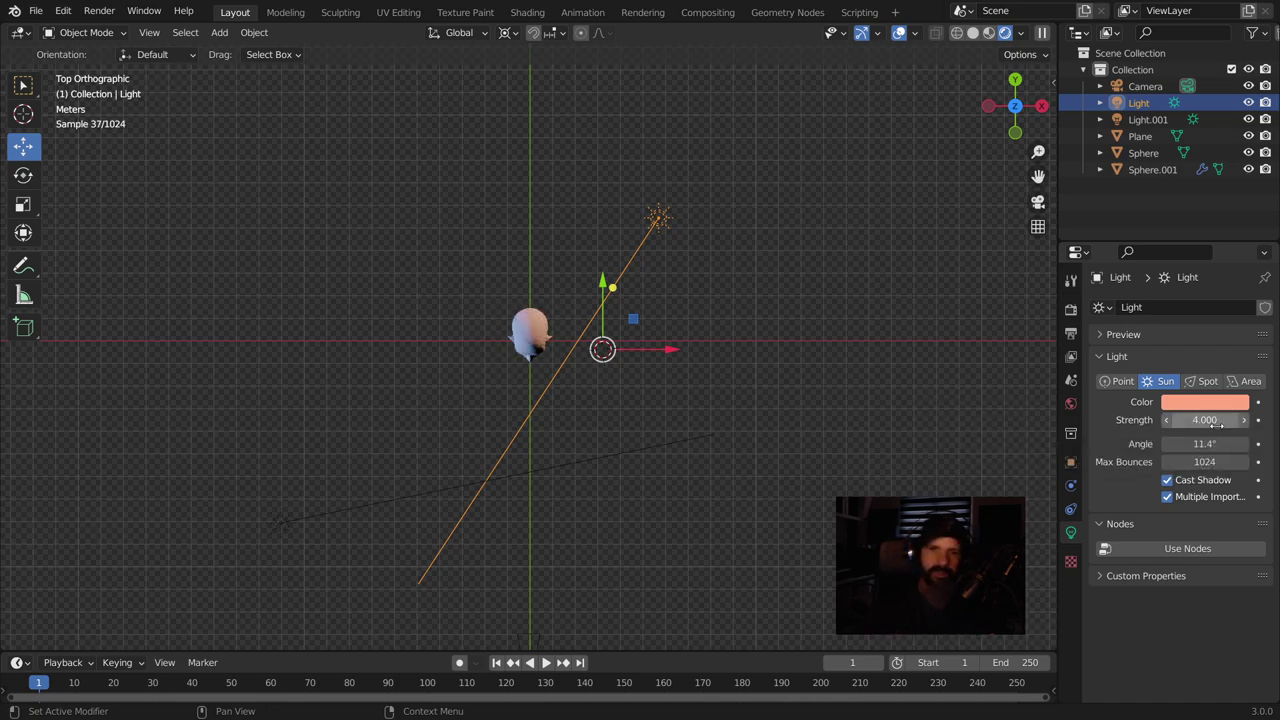
# Set Light.001's Strength to 7 and return to the camera view
pyautogui.click(286, 506)
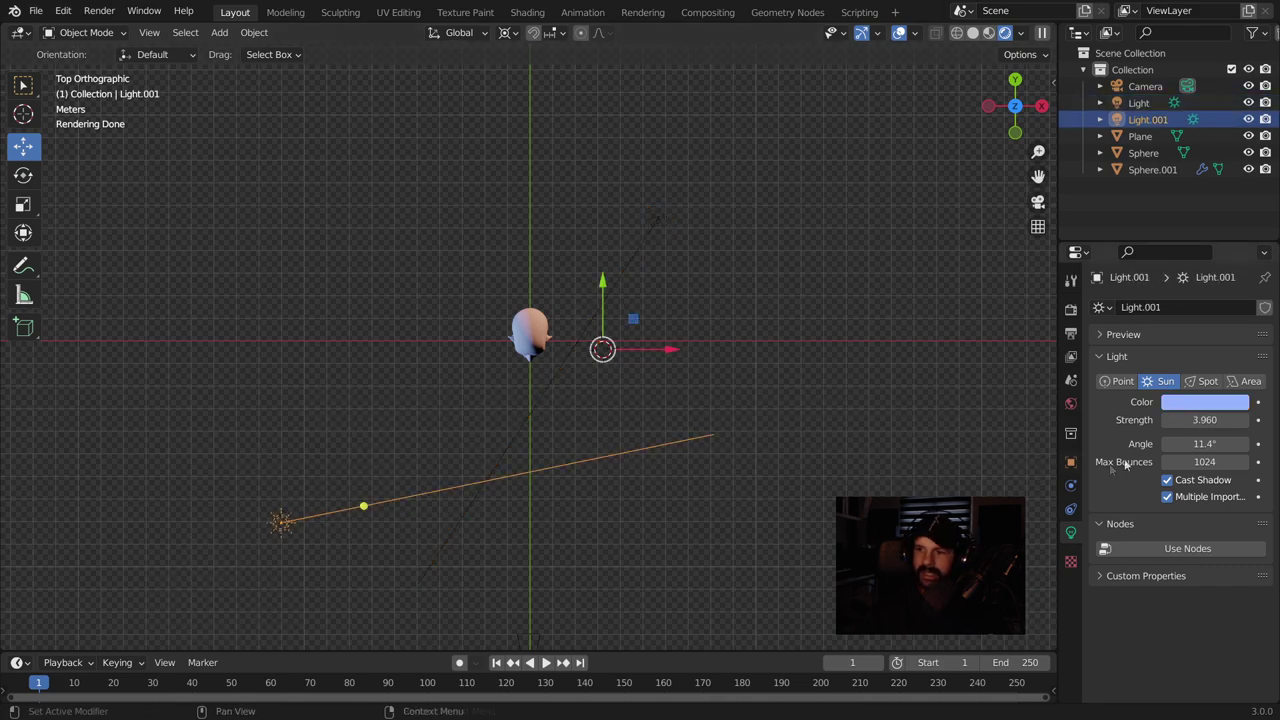
pyautogui.click(1203, 420)
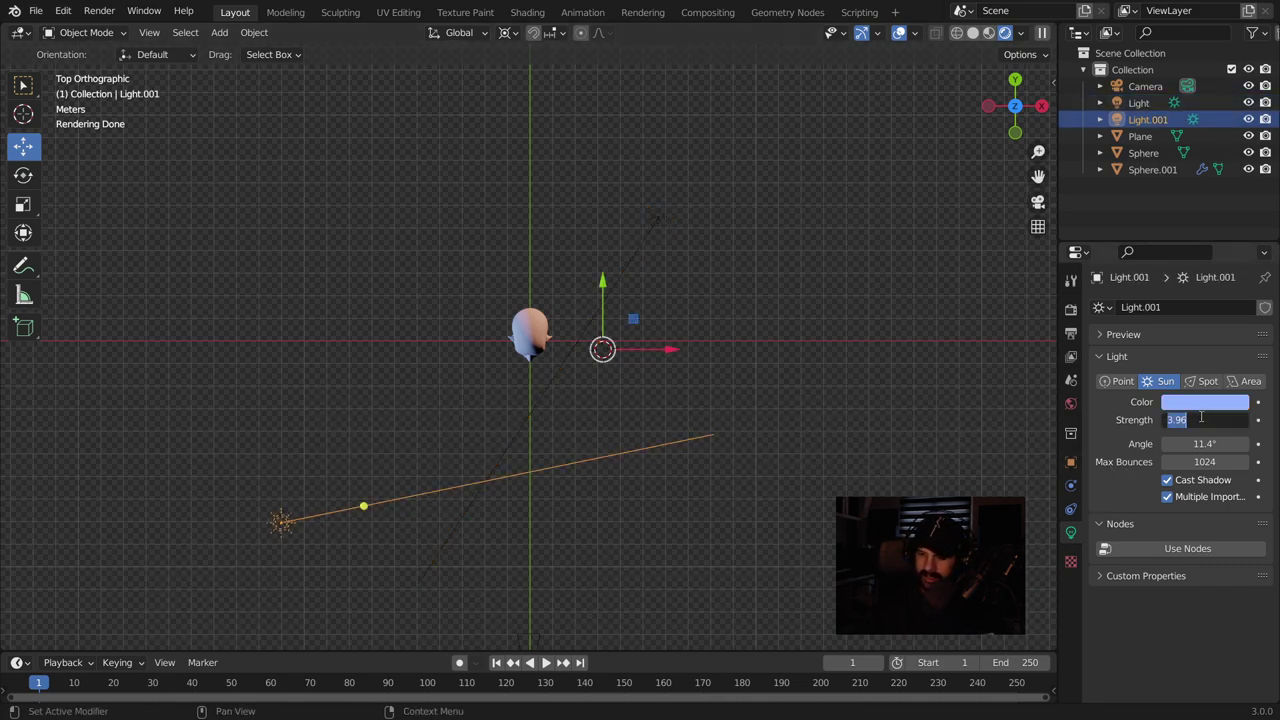
pyautogui.write('7')
pyautogui.press('Return')
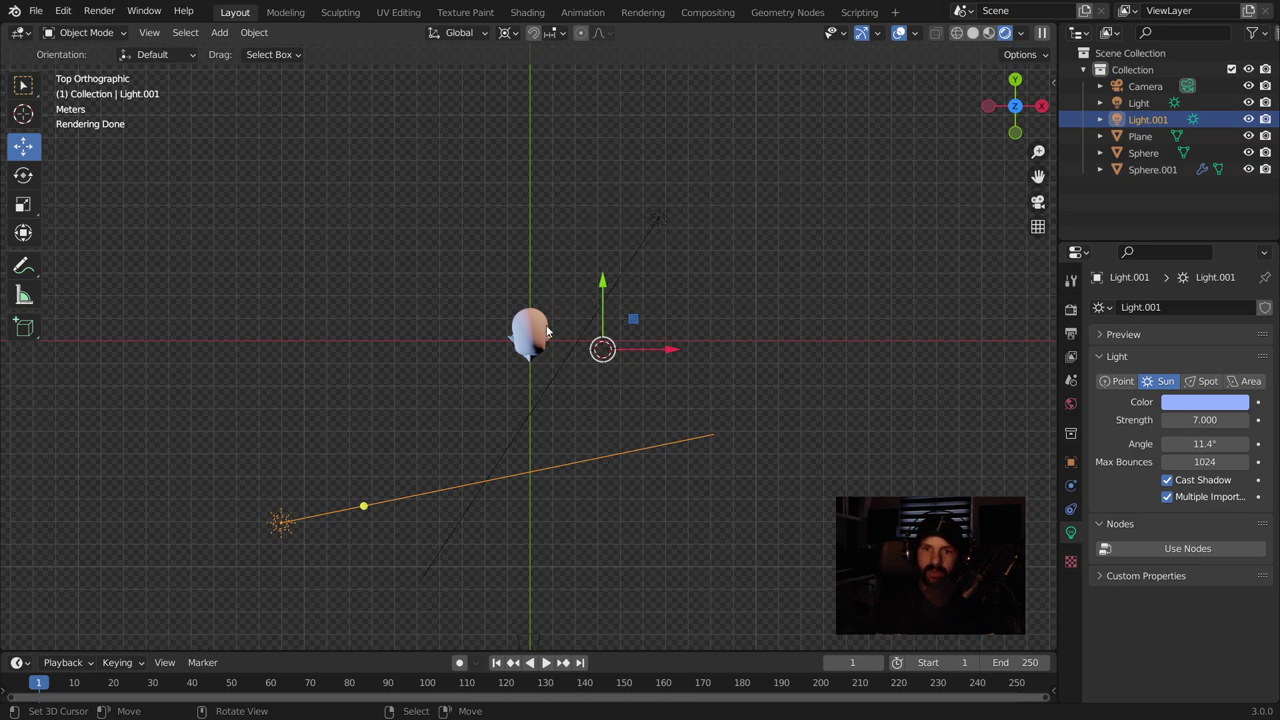
pyautogui.press('KP_0')
pyautogui.scroll(2, 589, 273)
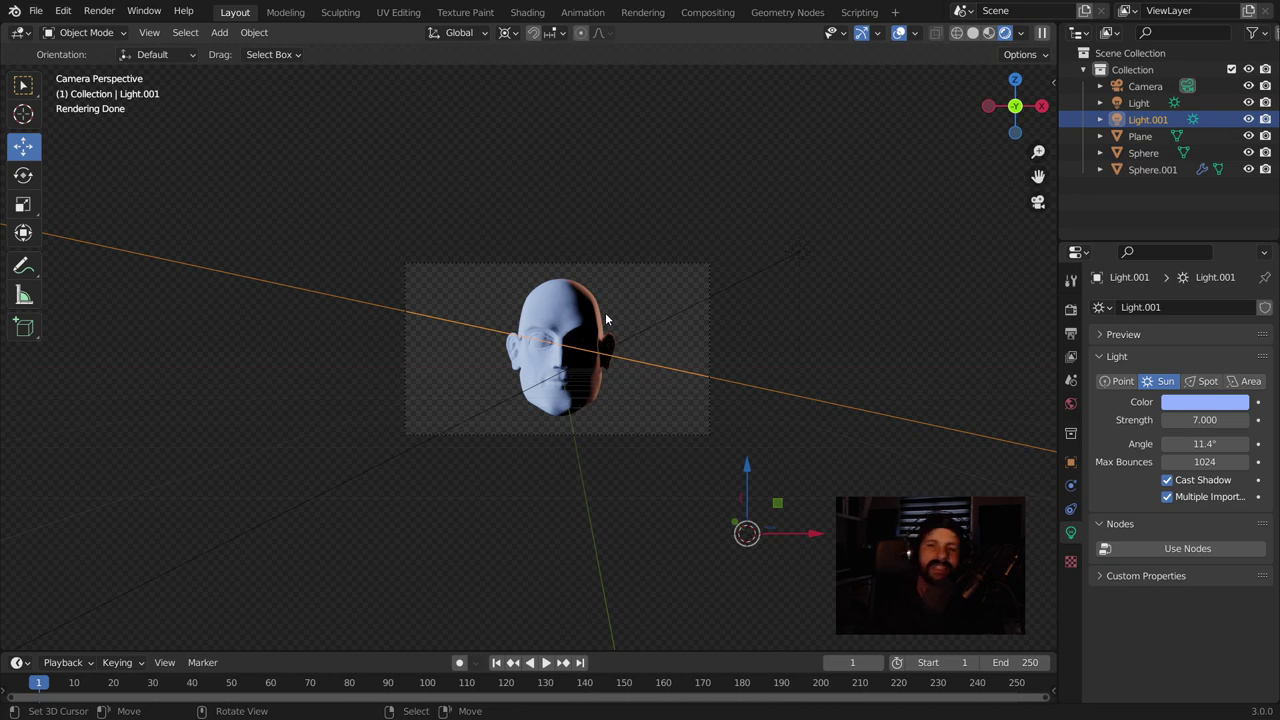
# Deepen the Light sun lamp's colour to a more saturated orange (H 0.039, S 0.822)
pyautogui.click(810, 263)
pyautogui.click(1226, 402)
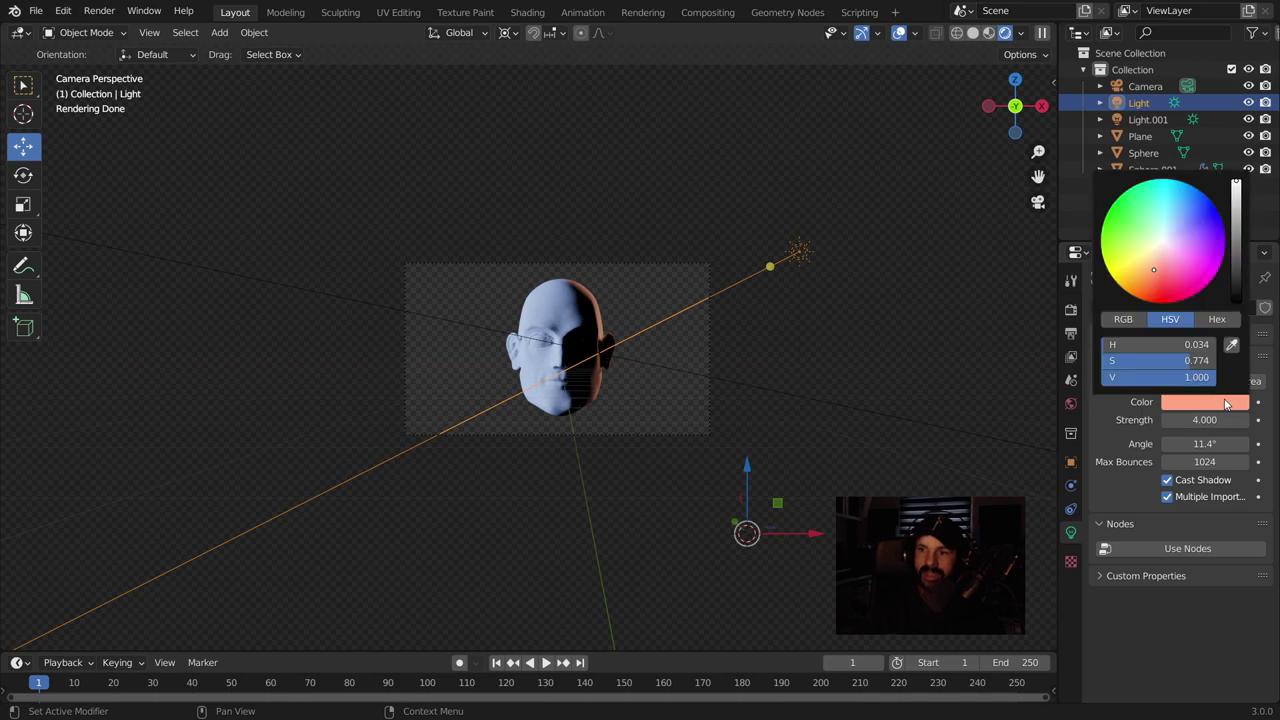
pyautogui.click(1151, 272)
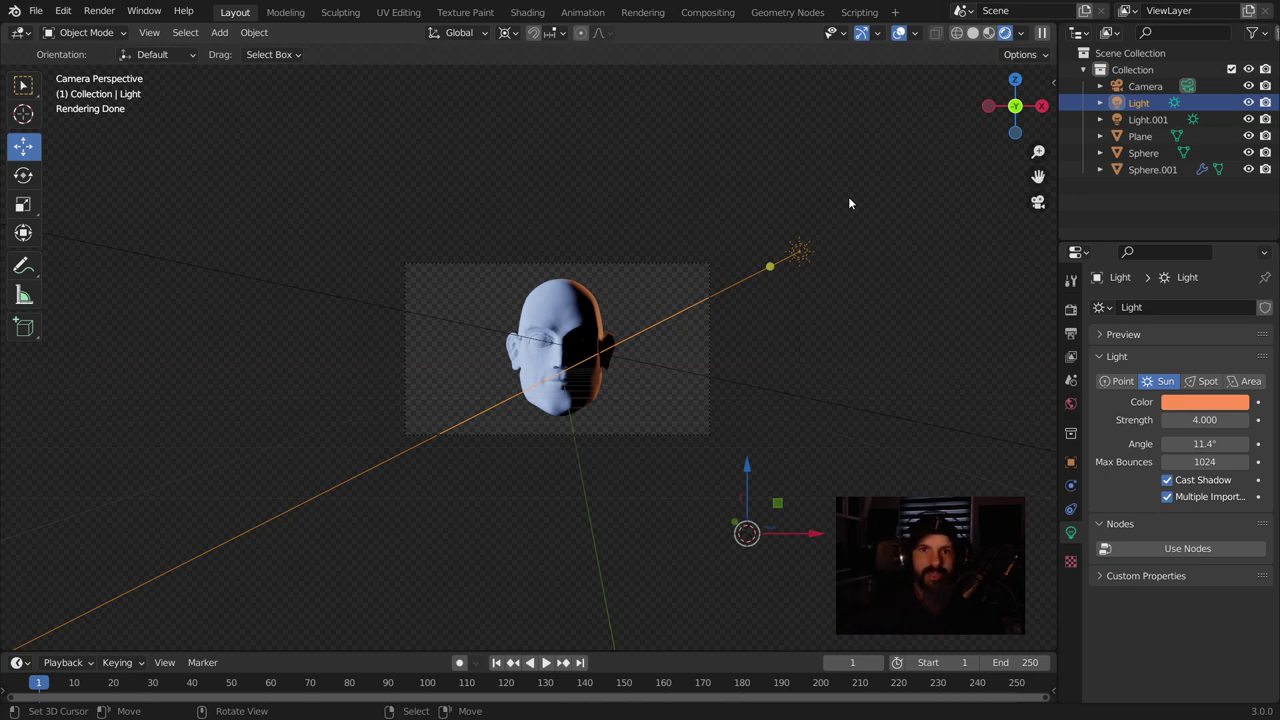
# Switch to the Shading workspace in Rendered viewport shading and frame the world nodes
pyautogui.click(530, 13)
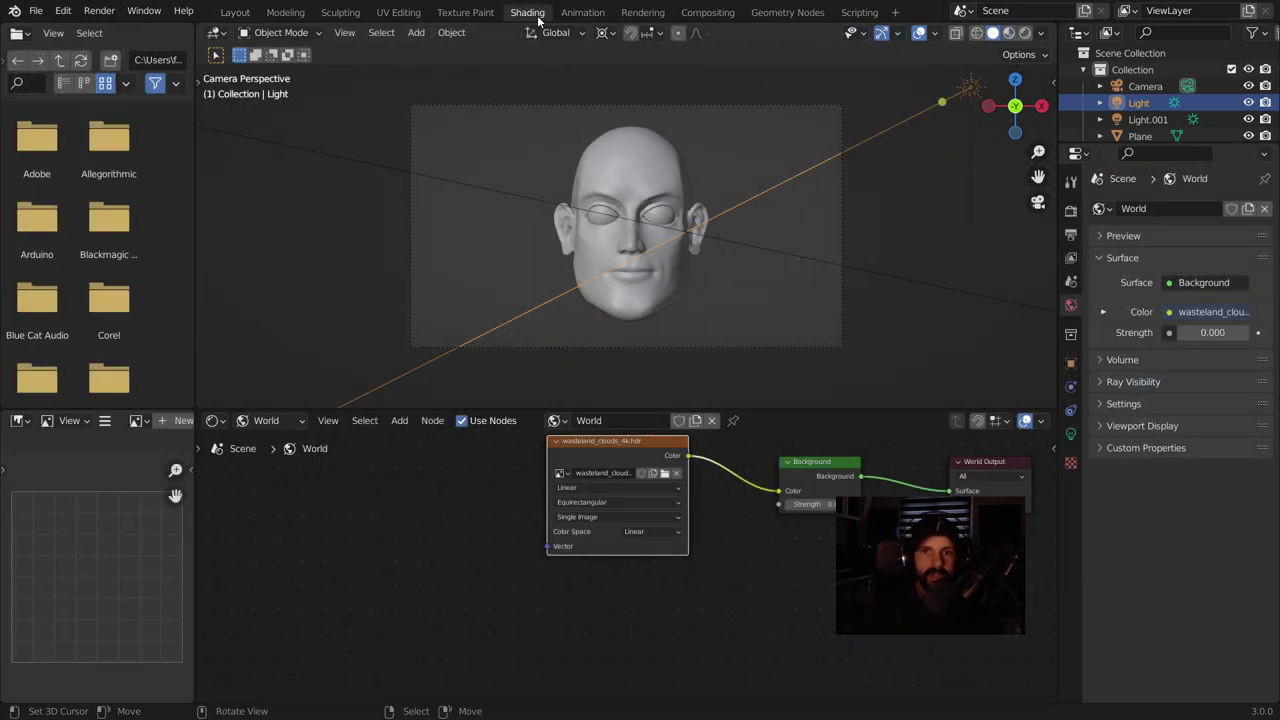
pyautogui.click(1023, 34)
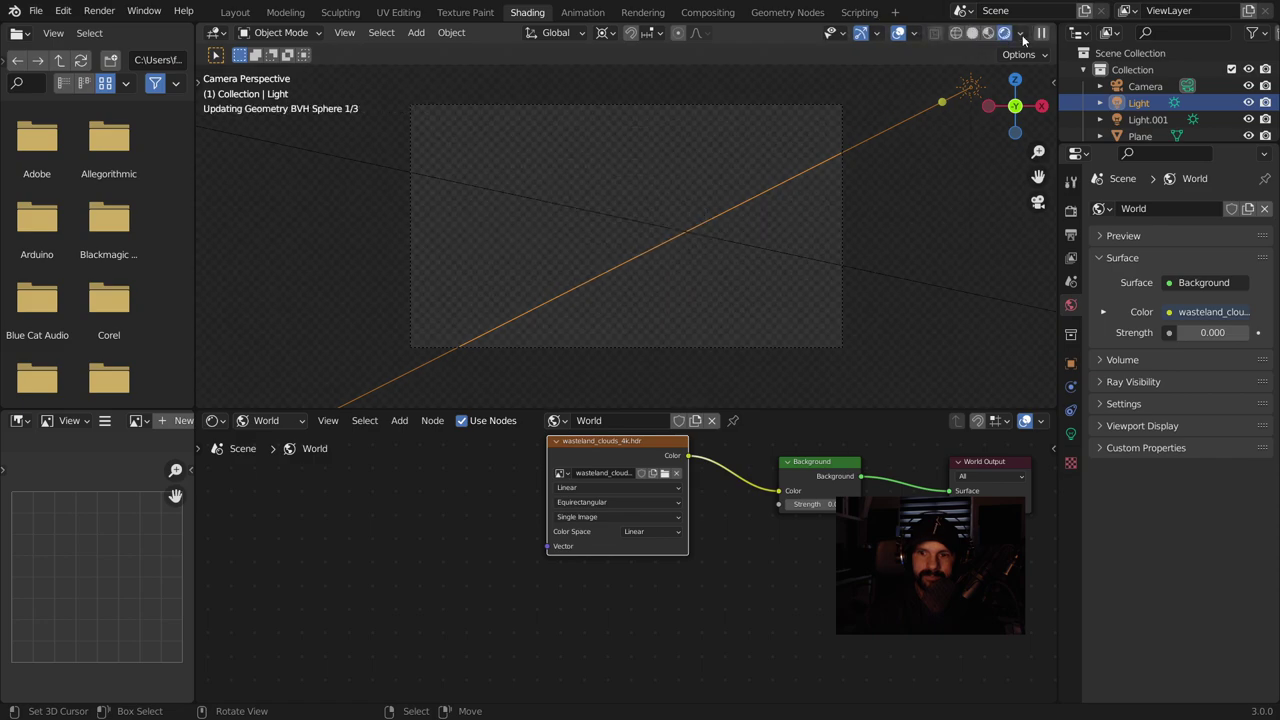
pyautogui.moveTo(743, 632); pyautogui.dragTo(661, 618, button='middle')
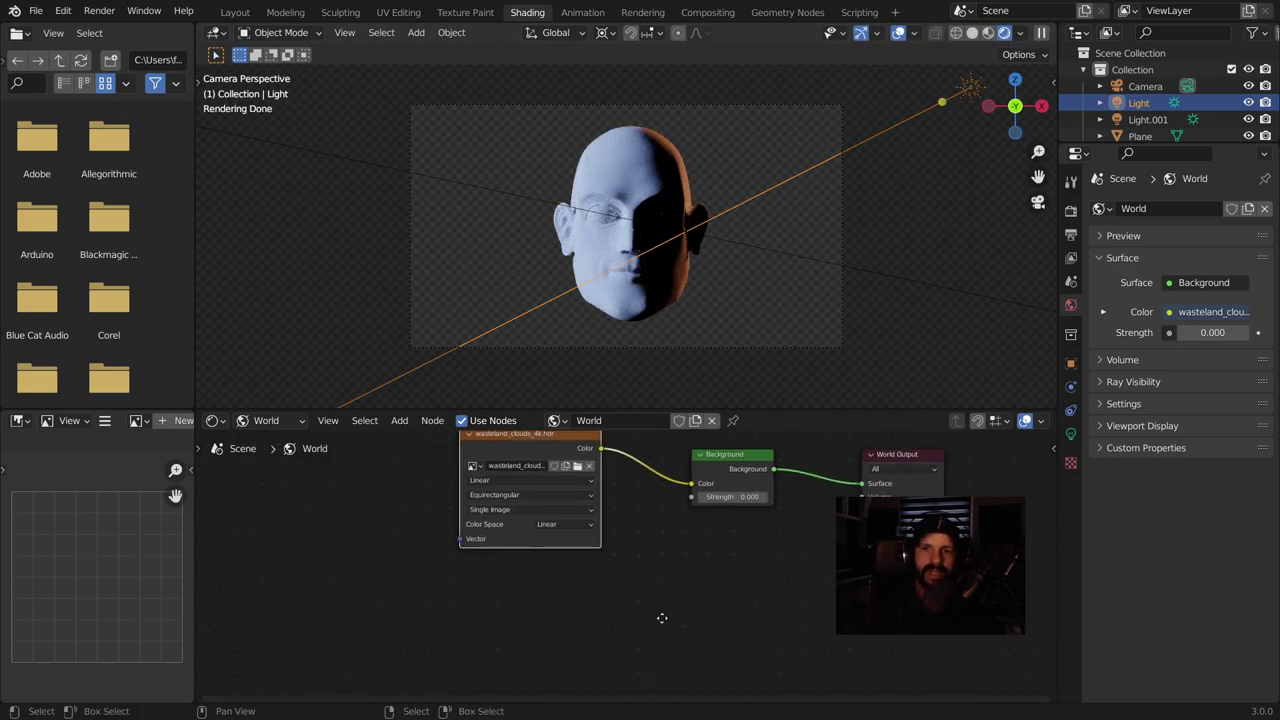
pyautogui.scroll(2, 645, 615)
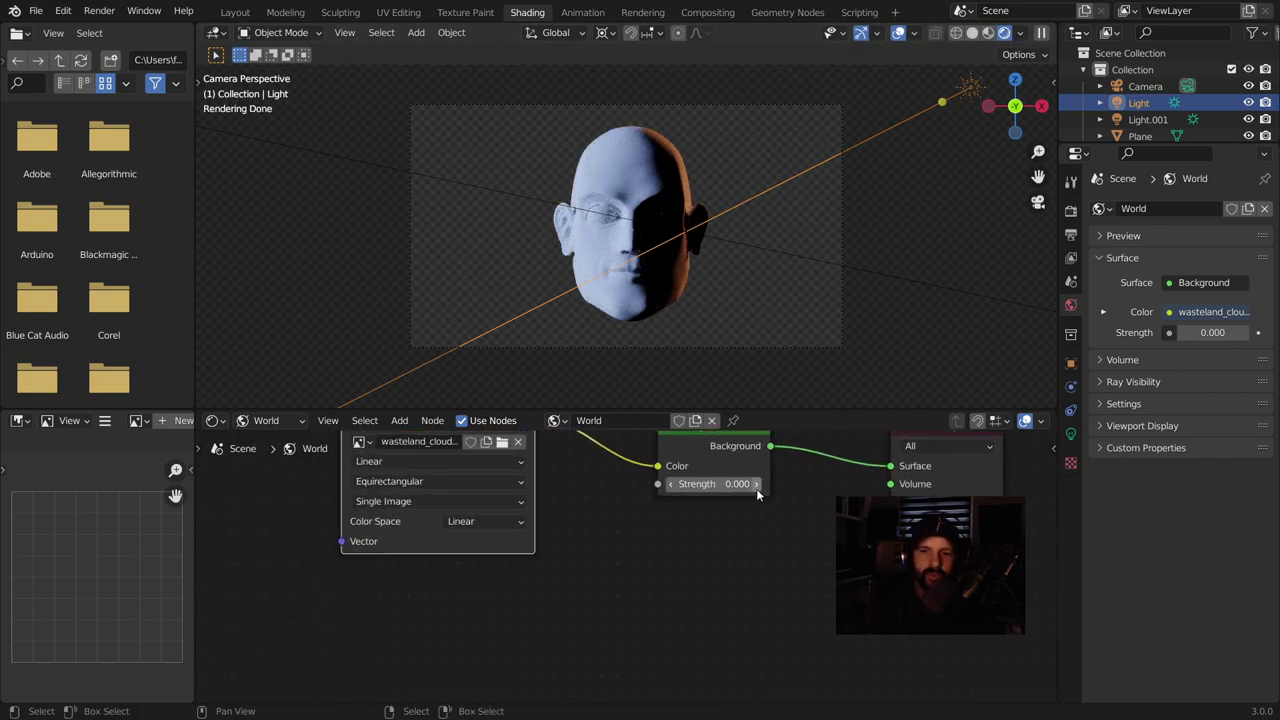
pyautogui.press('Home')
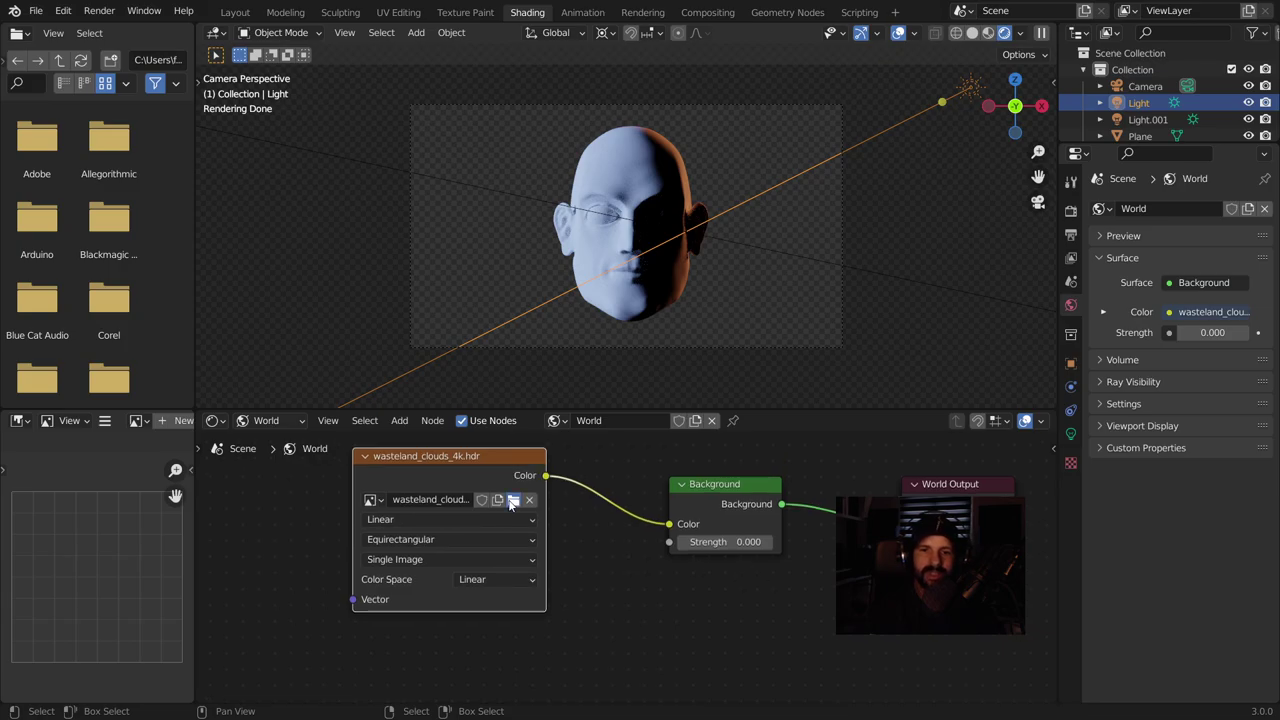
# Load wasteland_clouds_4k.hdr into the Environment Texture node
pyautogui.click(512, 500)
pyautogui.scroll(-2, 779, 426)
pyautogui.scroll(-2, 779, 420)
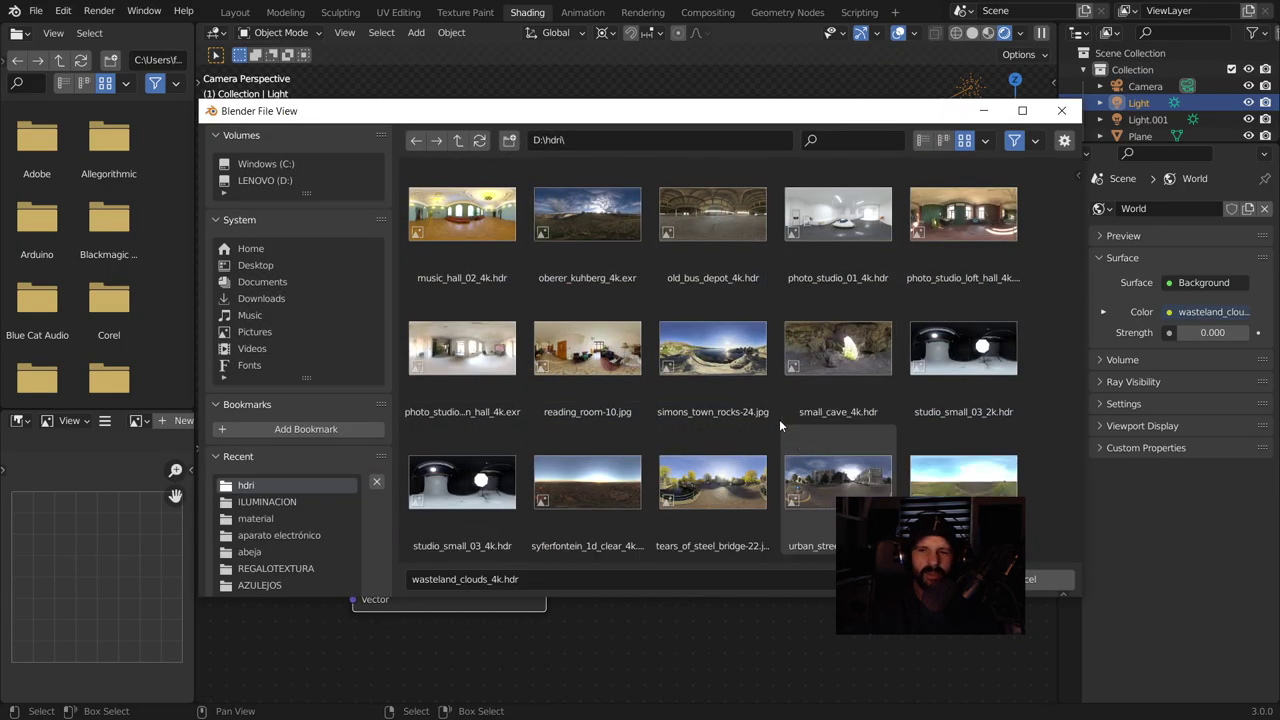
pyautogui.click(951, 484)
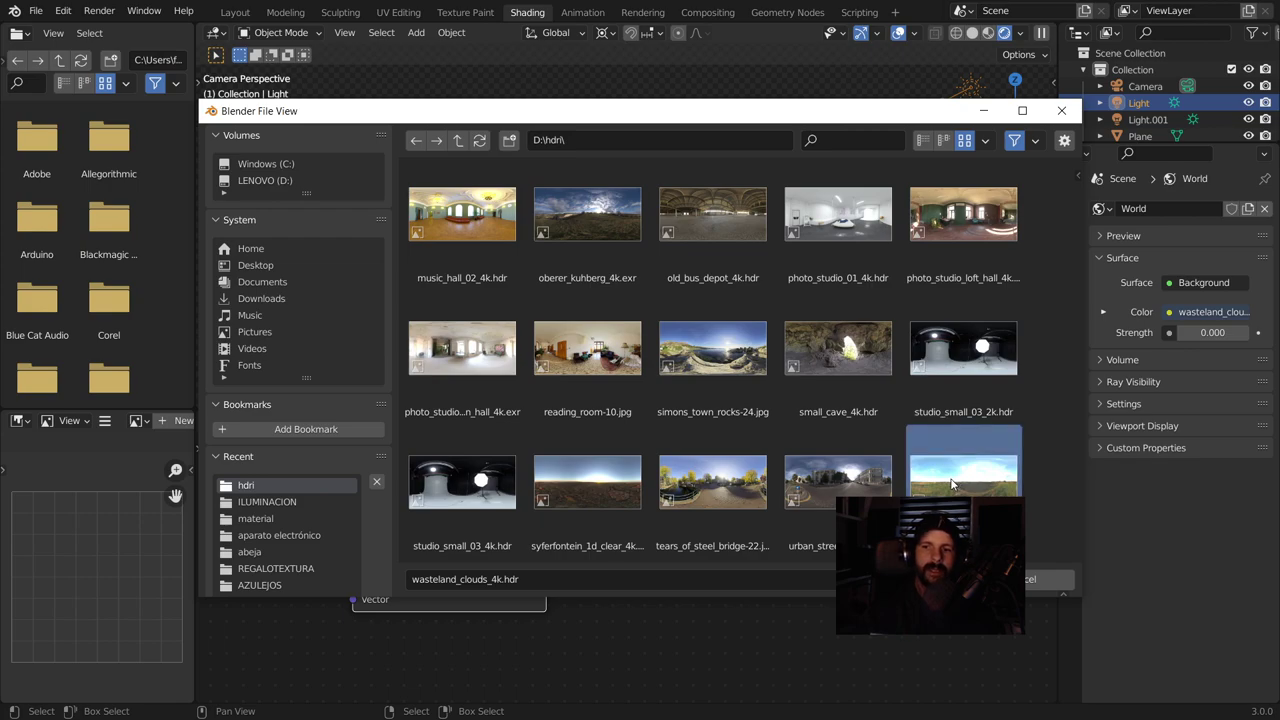
pyautogui.click(960, 579)
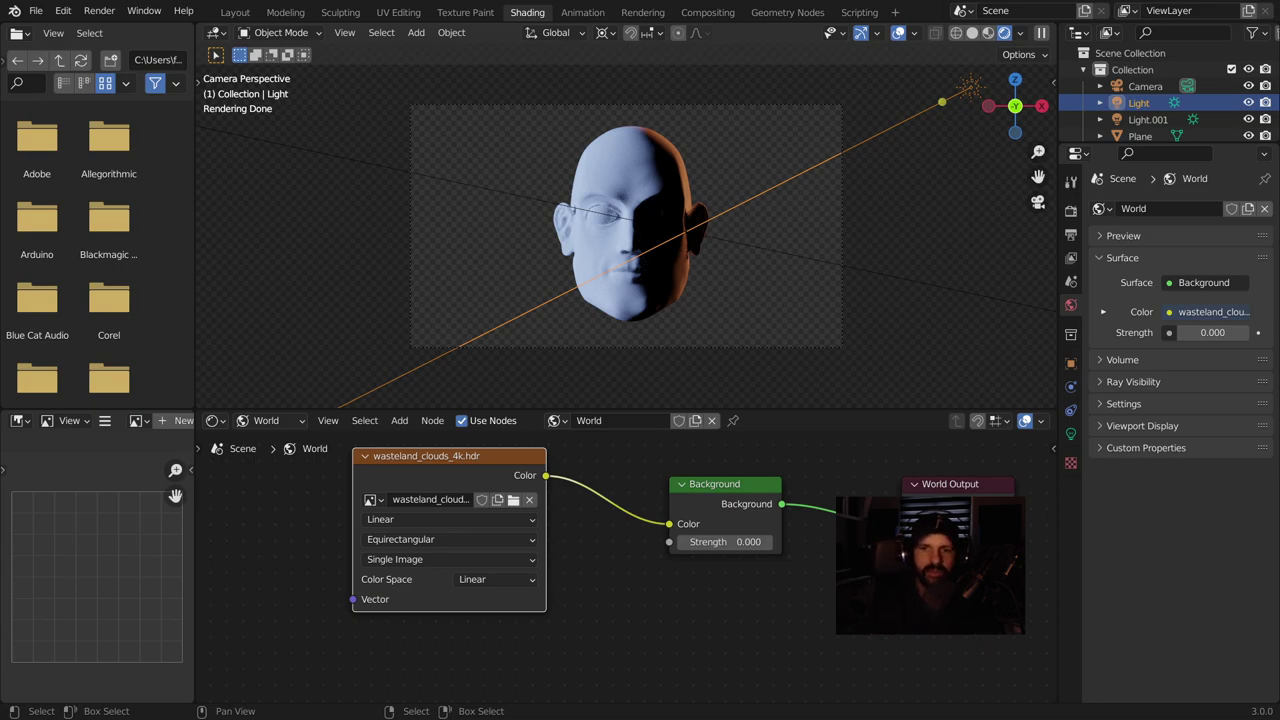
# Raise the world Background Strength in steps from 0 to 0.4
pyautogui.click(767, 542)
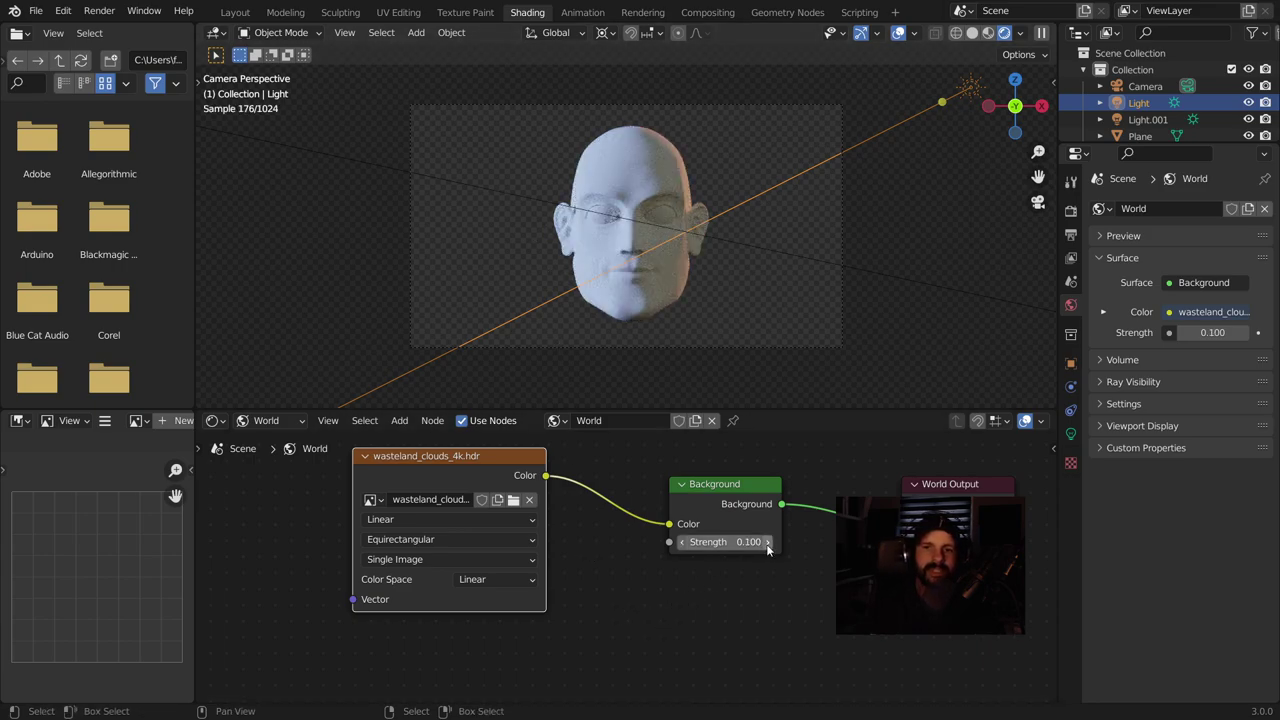
pyautogui.click(767, 542)
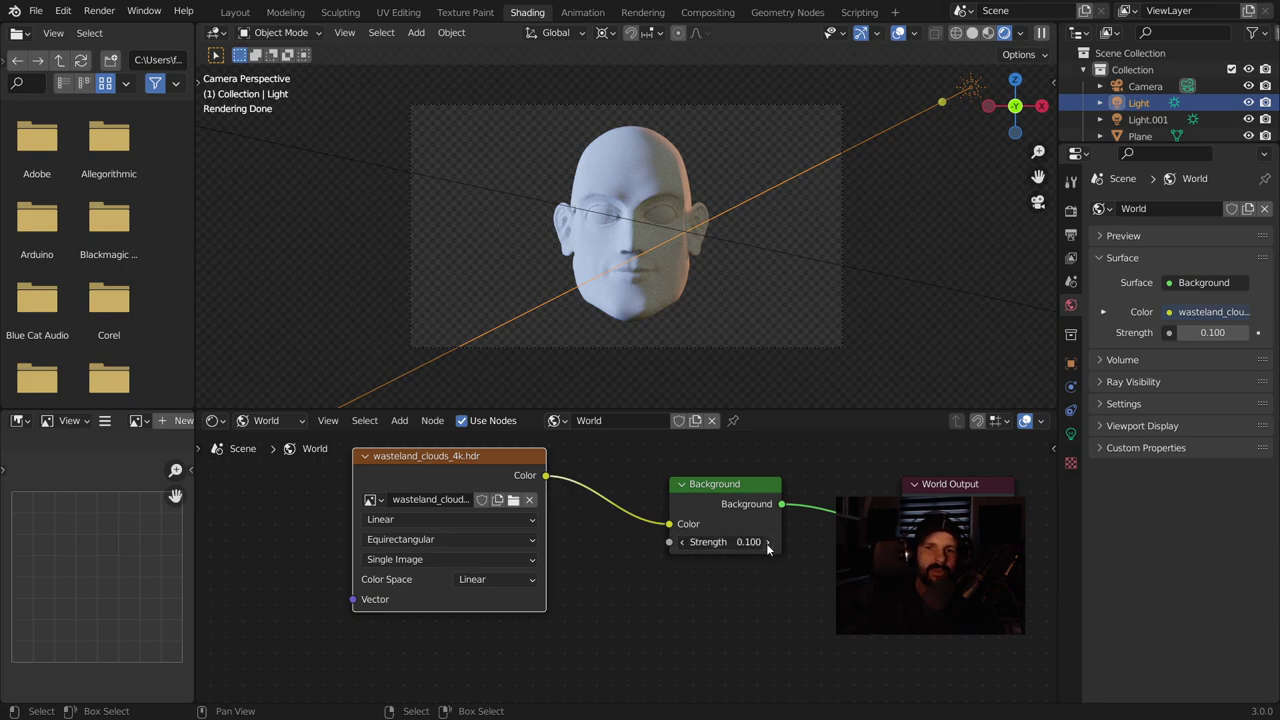
pyautogui.click(767, 542)
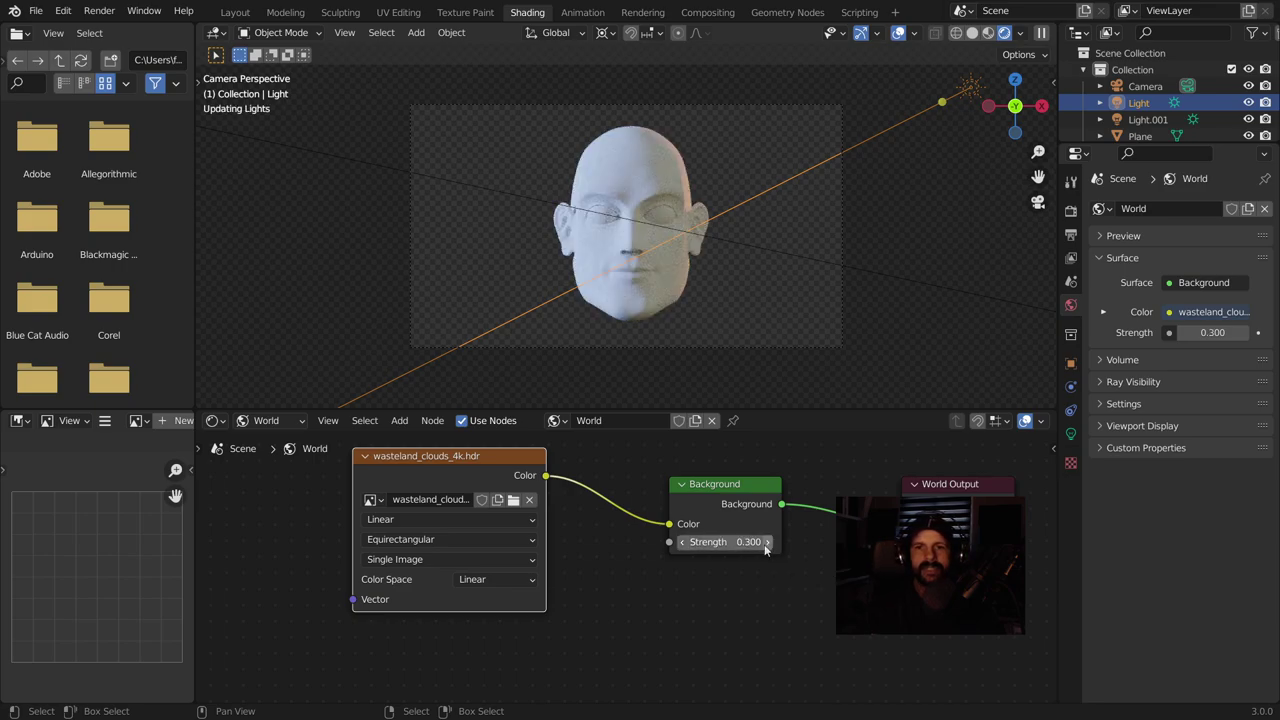
pyautogui.click(767, 542)
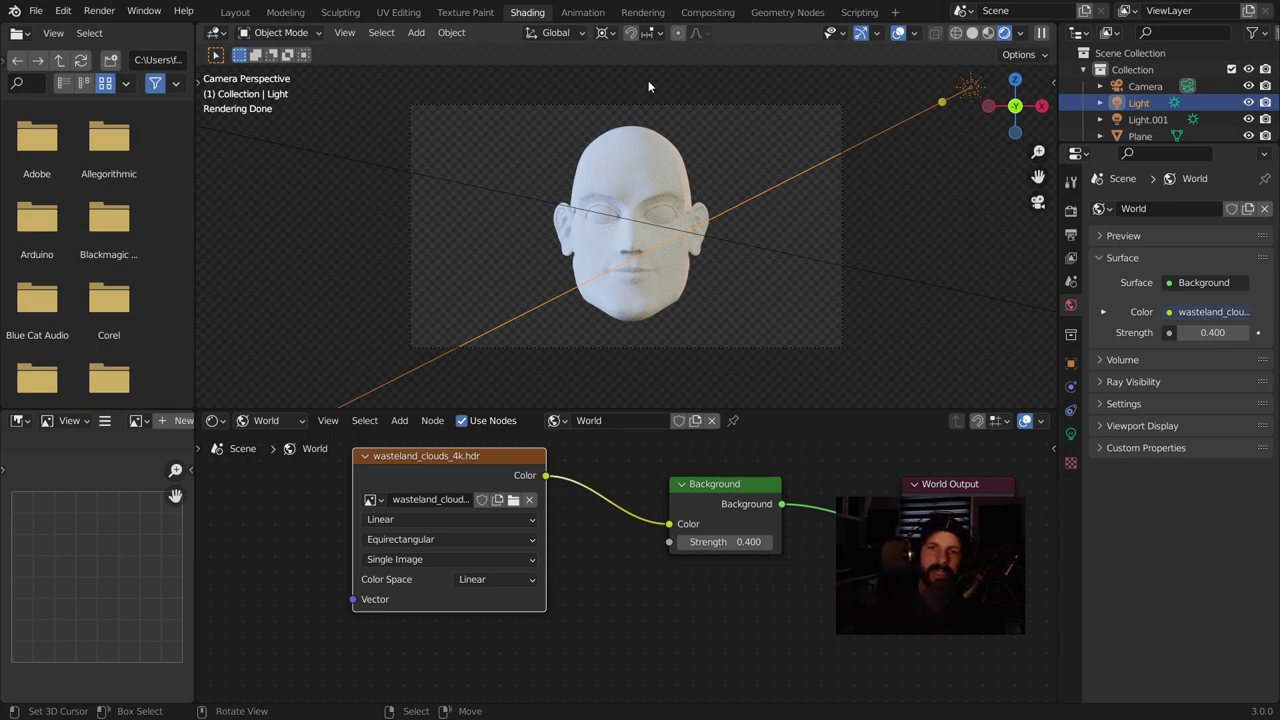
pyautogui.scroll(-1, 748, 196)
pyautogui.scroll(-3, 748, 196)
pyautogui.scroll(-1, 748, 196)
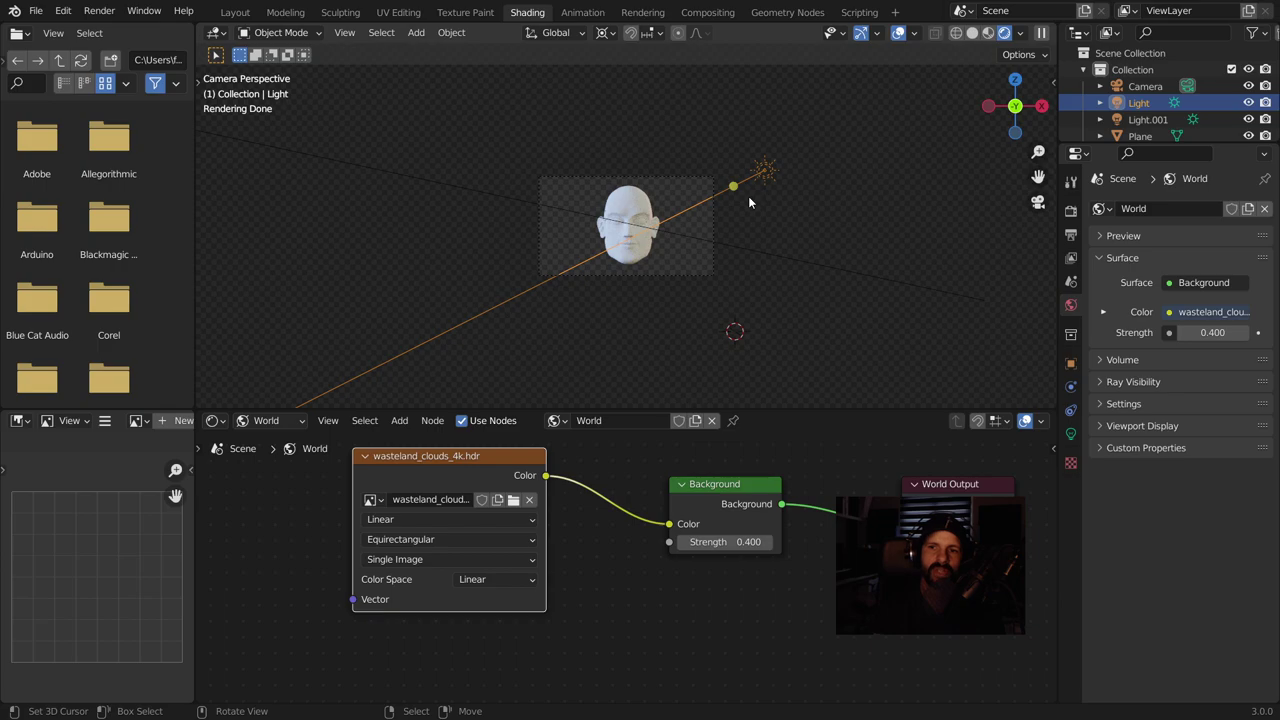
pyautogui.press('KP_1')
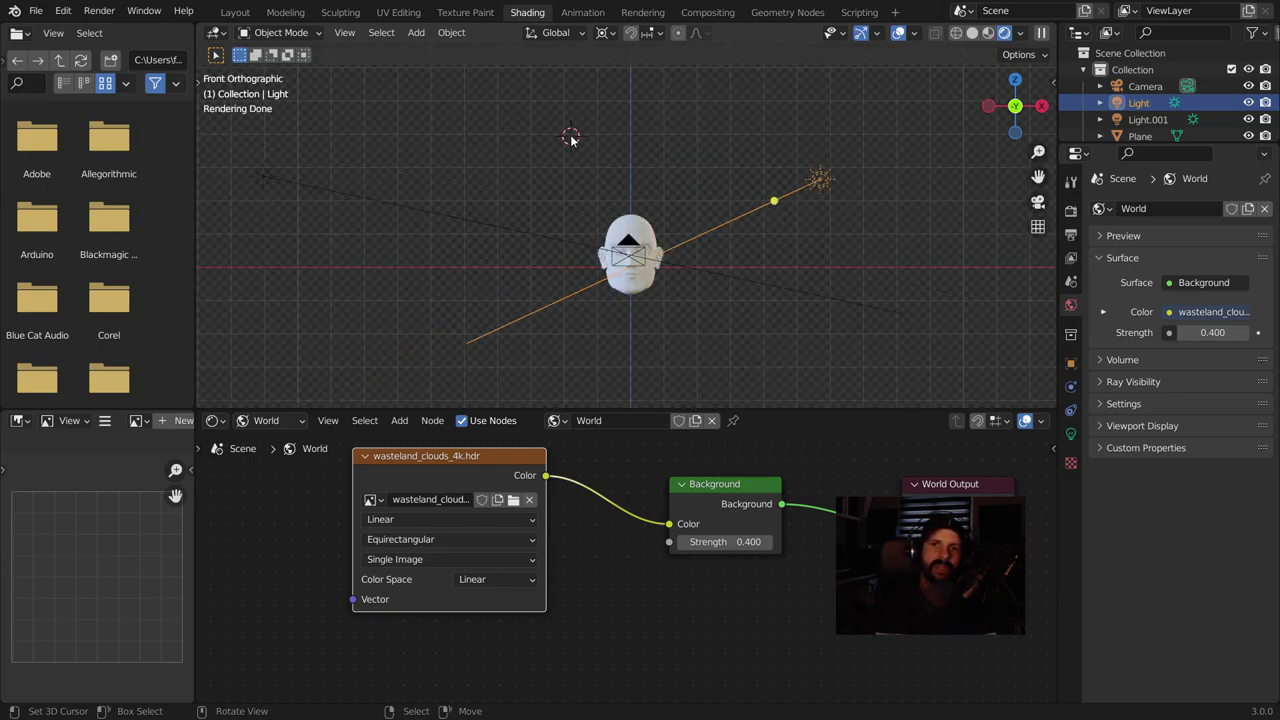
# Add a mesh Plane aligned to the view
pyautogui.hotkey('shift', 'a')
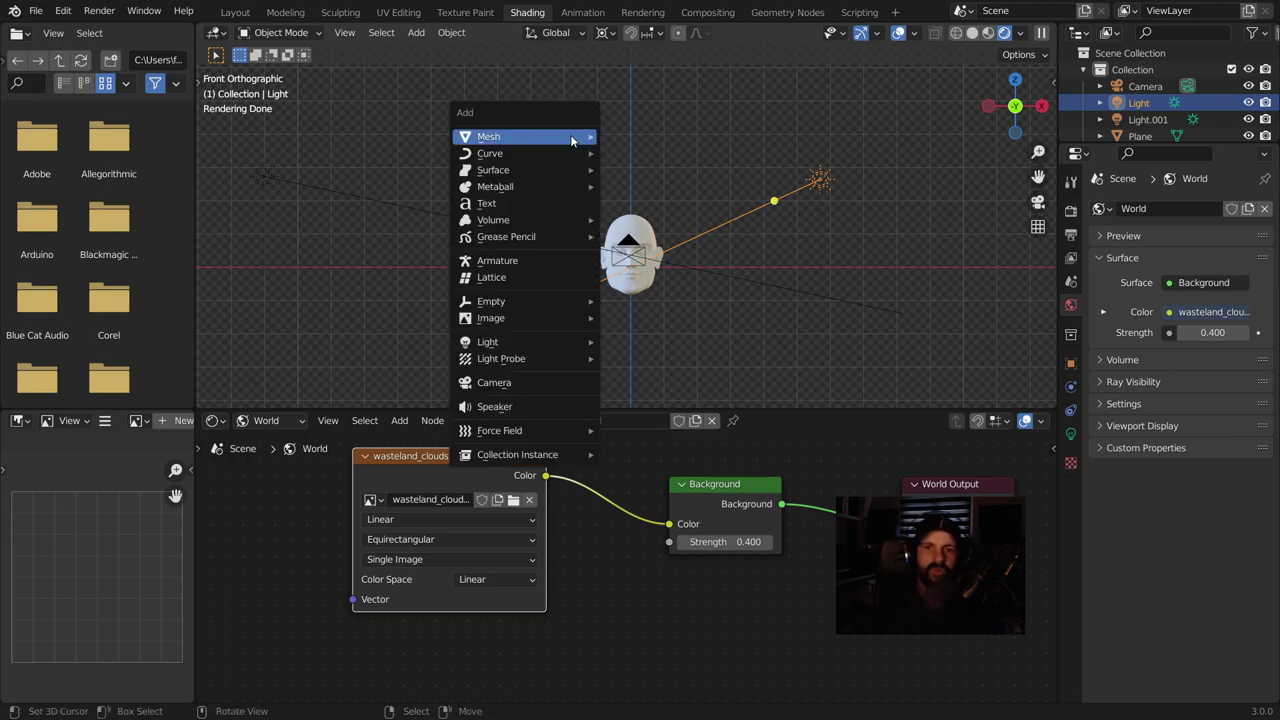
pyautogui.click(640, 135)
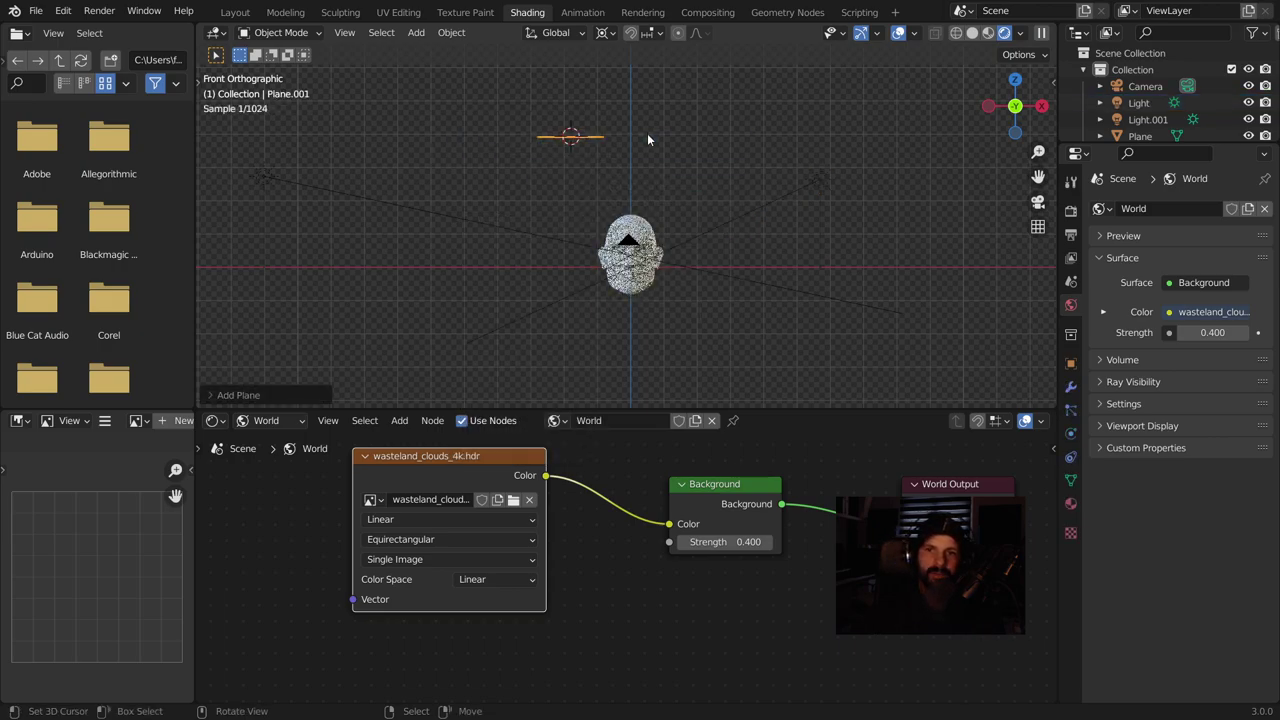
pyautogui.click(251, 398)
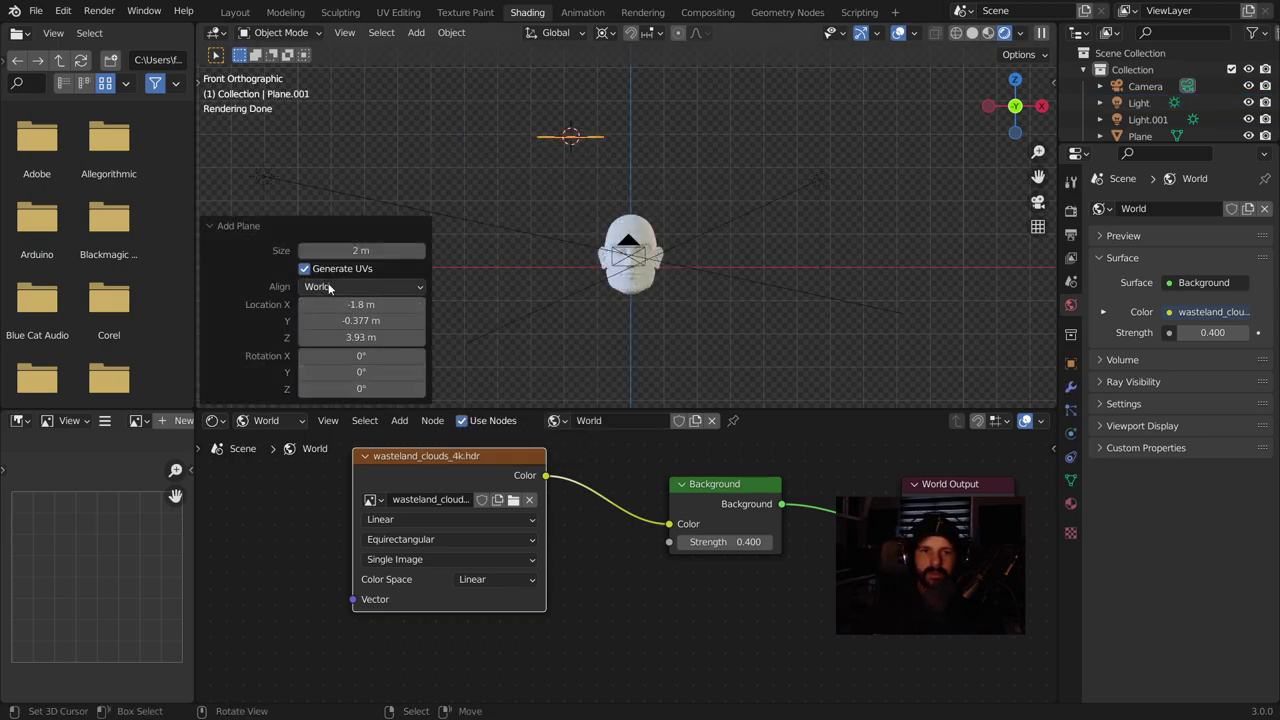
pyautogui.click(360, 286)
pyautogui.click(343, 320)
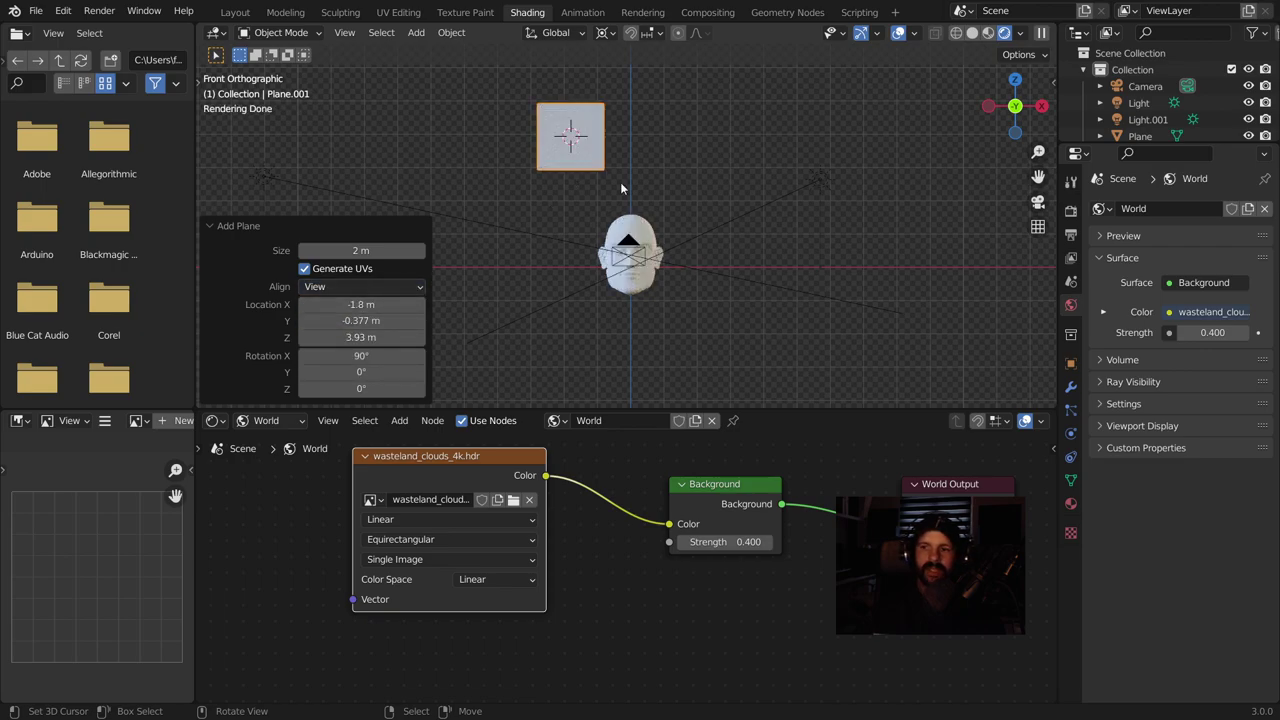
# Give the plane a new material with black Base Color and Specular 0
pyautogui.click(1070, 504)
pyautogui.click(1195, 280)
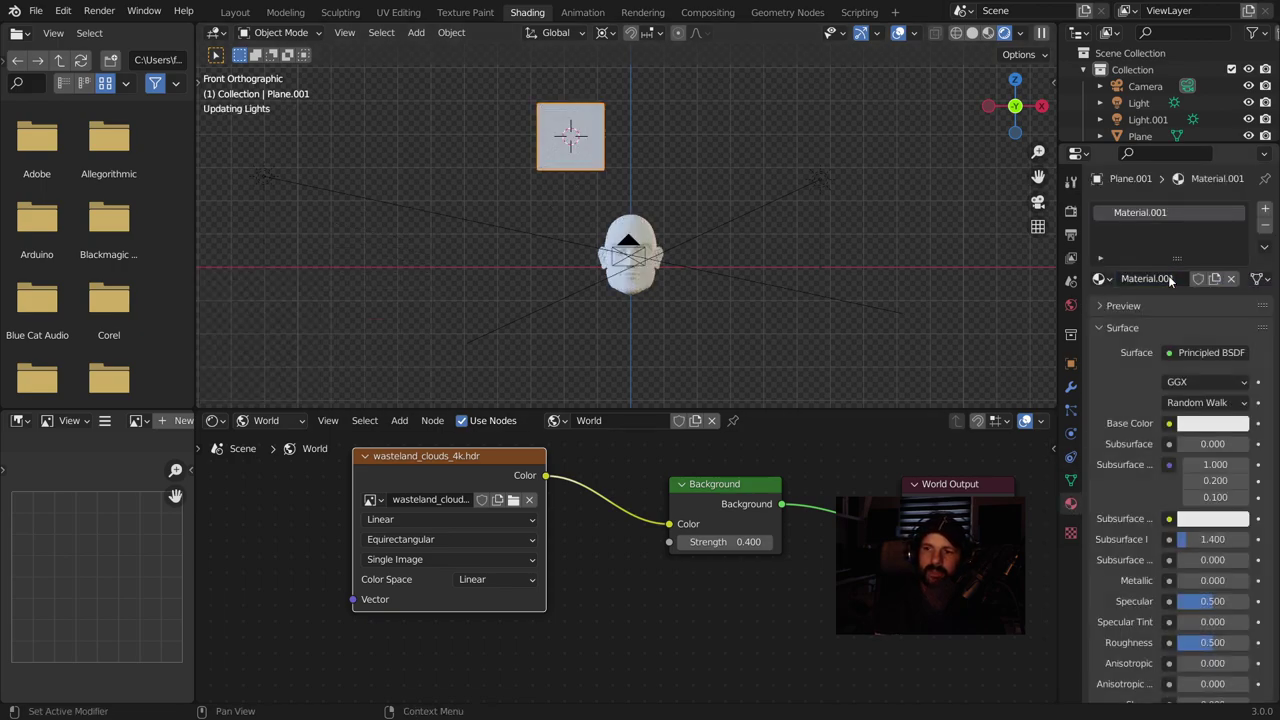
pyautogui.click(1196, 424)
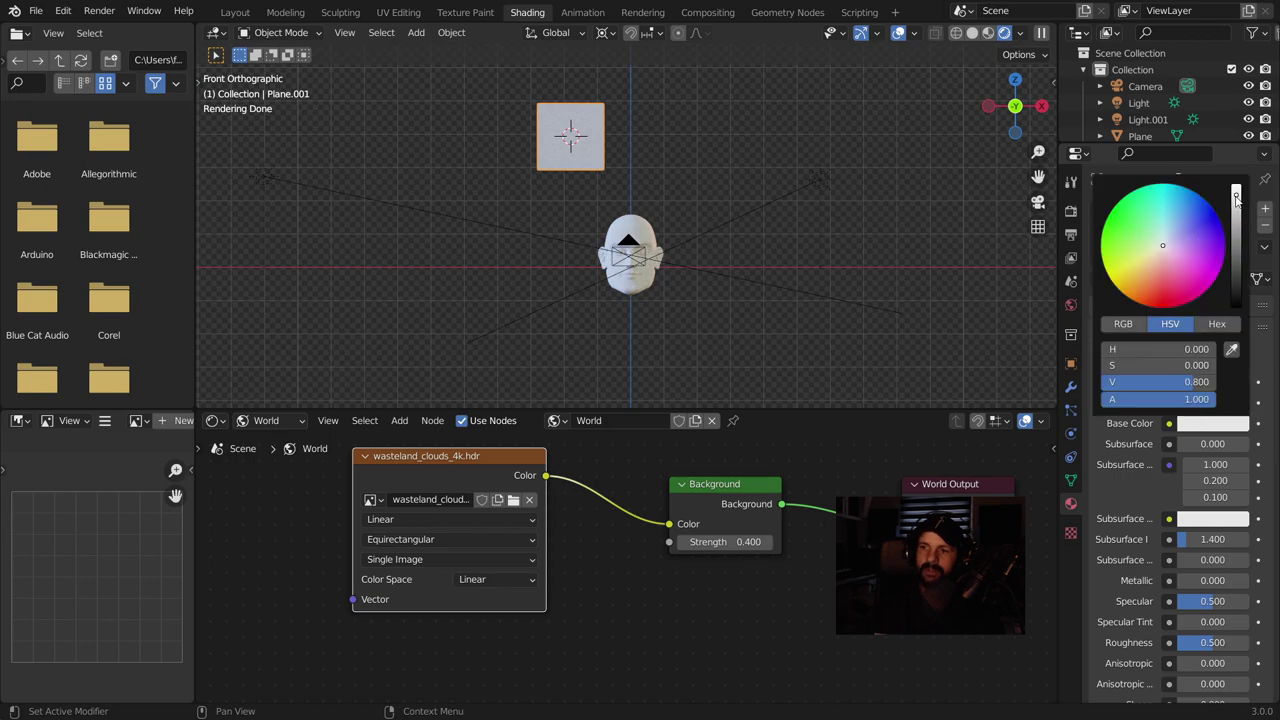
pyautogui.moveTo(1237, 197); pyautogui.dragTo(1237, 305)
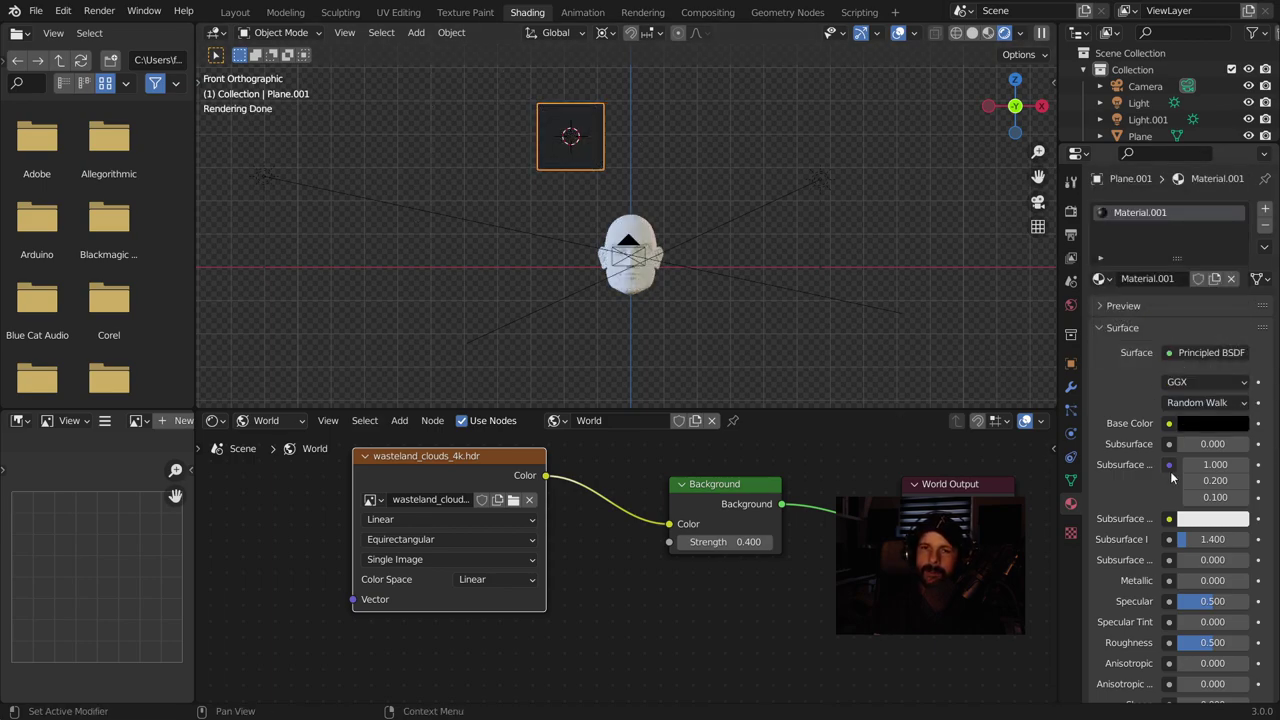
pyautogui.scroll(-2, 1175, 485)
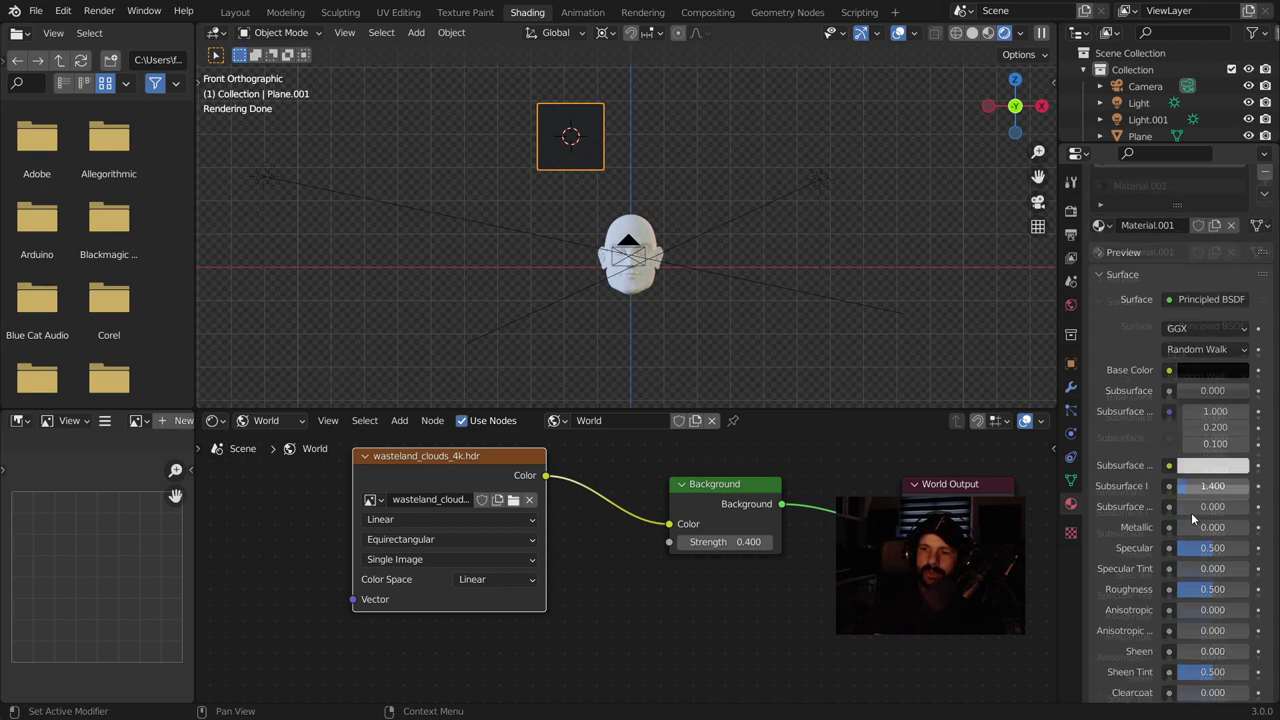
pyautogui.scroll(-2, 1193, 517)
pyautogui.press('BackSpace')
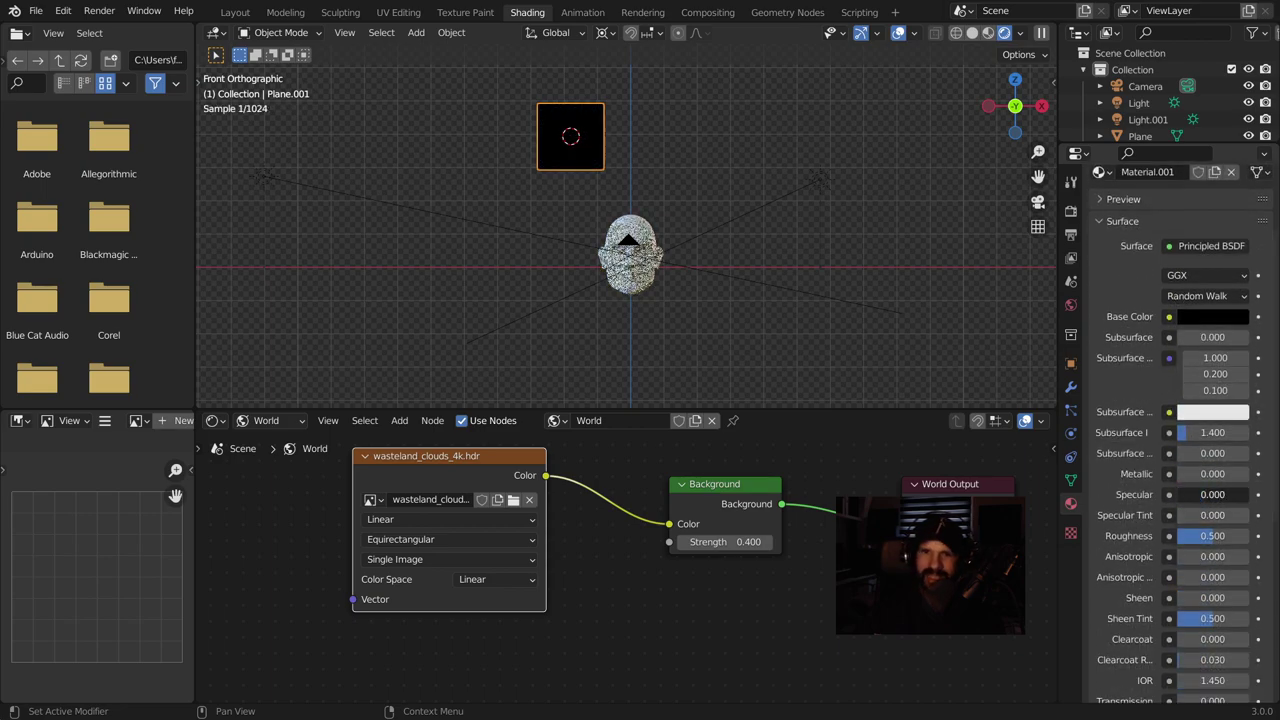
pyautogui.moveTo(550, 308)
pyautogui.mouseDown(button='middle')
pyautogui.moveTo(593, 310)
pyautogui.moveTo(710, 382)
pyautogui.moveTo(800, 412)
pyautogui.moveTo(866, 115)
pyautogui.moveTo(889, 105)
pyautogui.moveTo(870, 80)
pyautogui.moveTo(883, 65)
pyautogui.moveTo(800, 88)
pyautogui.mouseUp(button='middle')
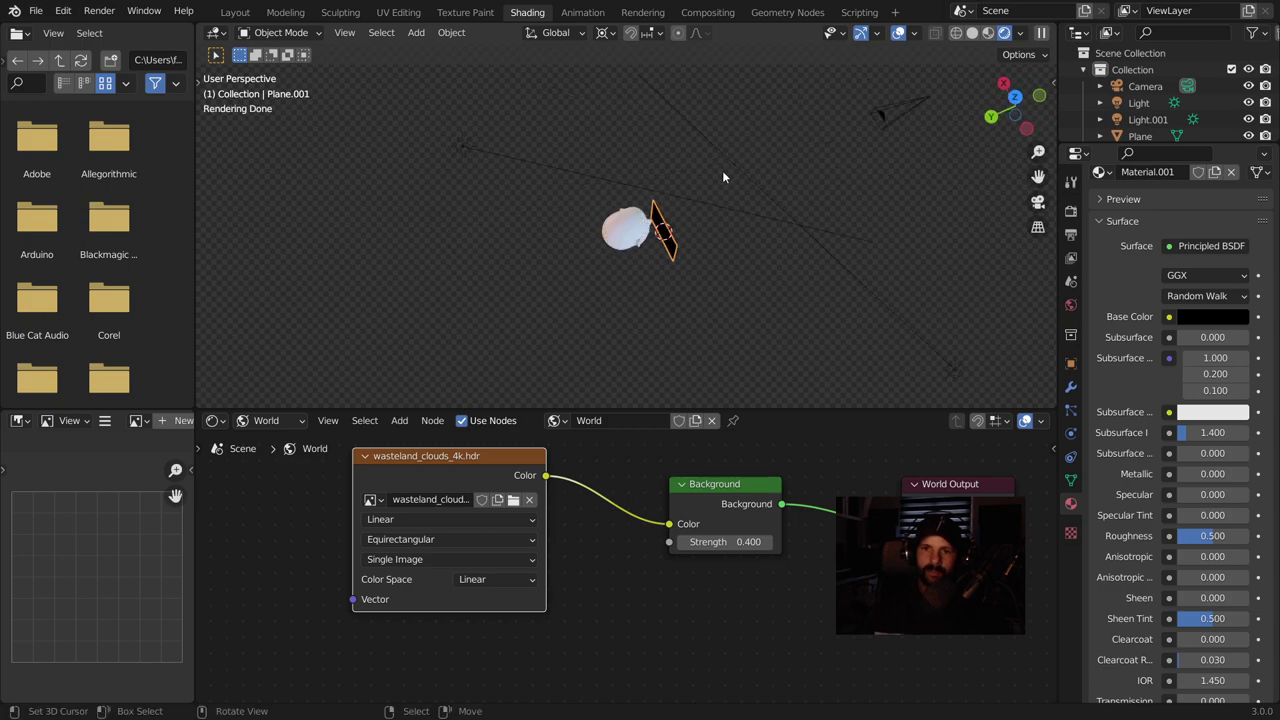
pyautogui.moveTo(722, 173); pyautogui.dragTo(692, 95, button='middle')
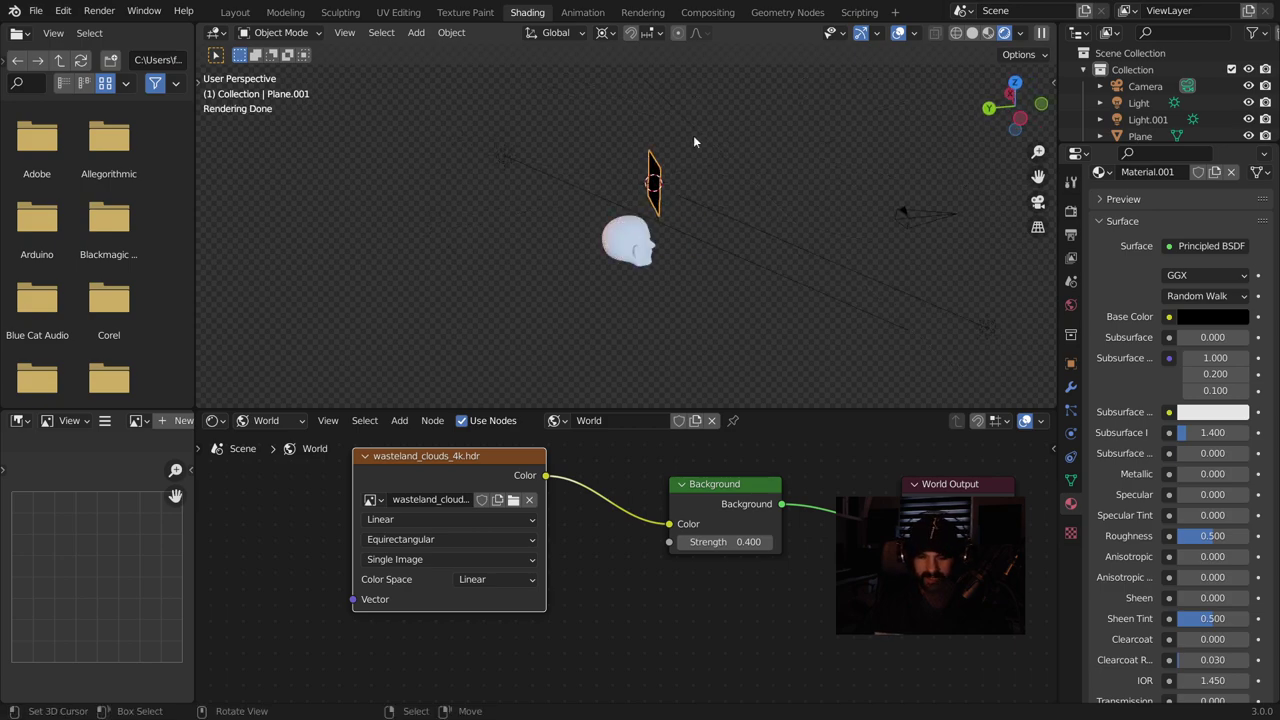
# Move the plane beside the head and scale it up twice
pyautogui.press('g')
pyautogui.click(752, 218)
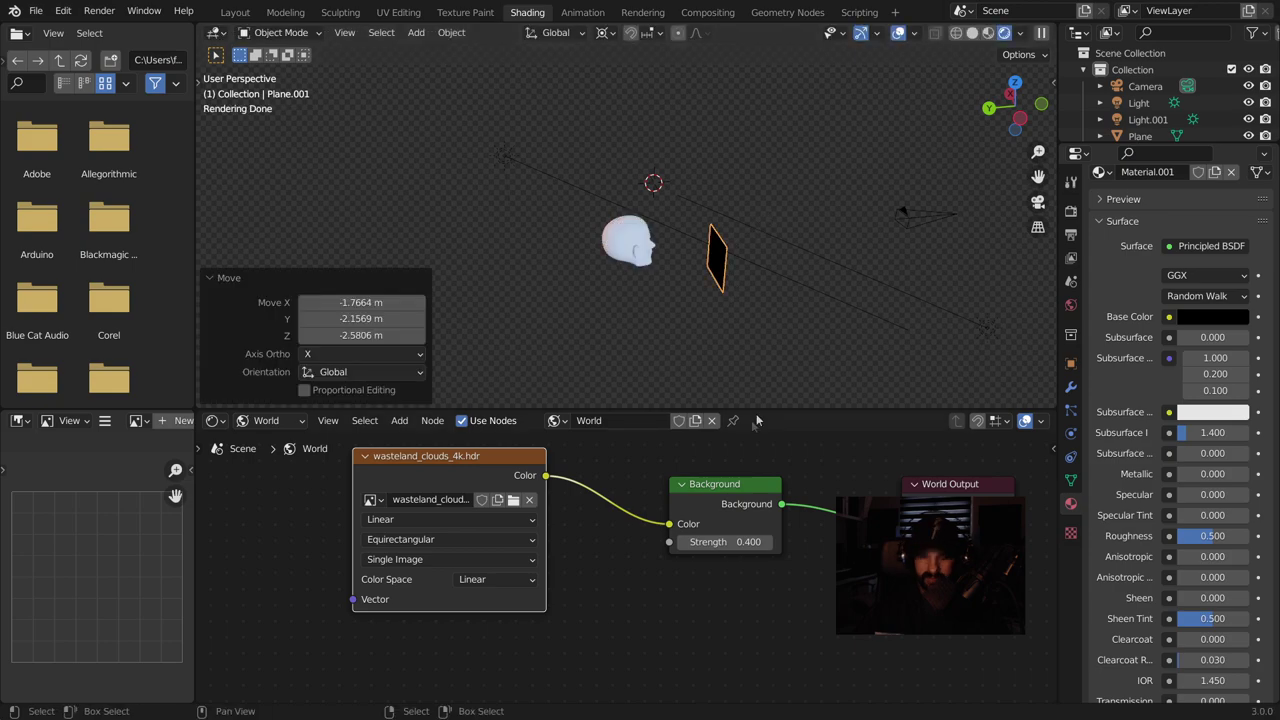
pyautogui.press('s')
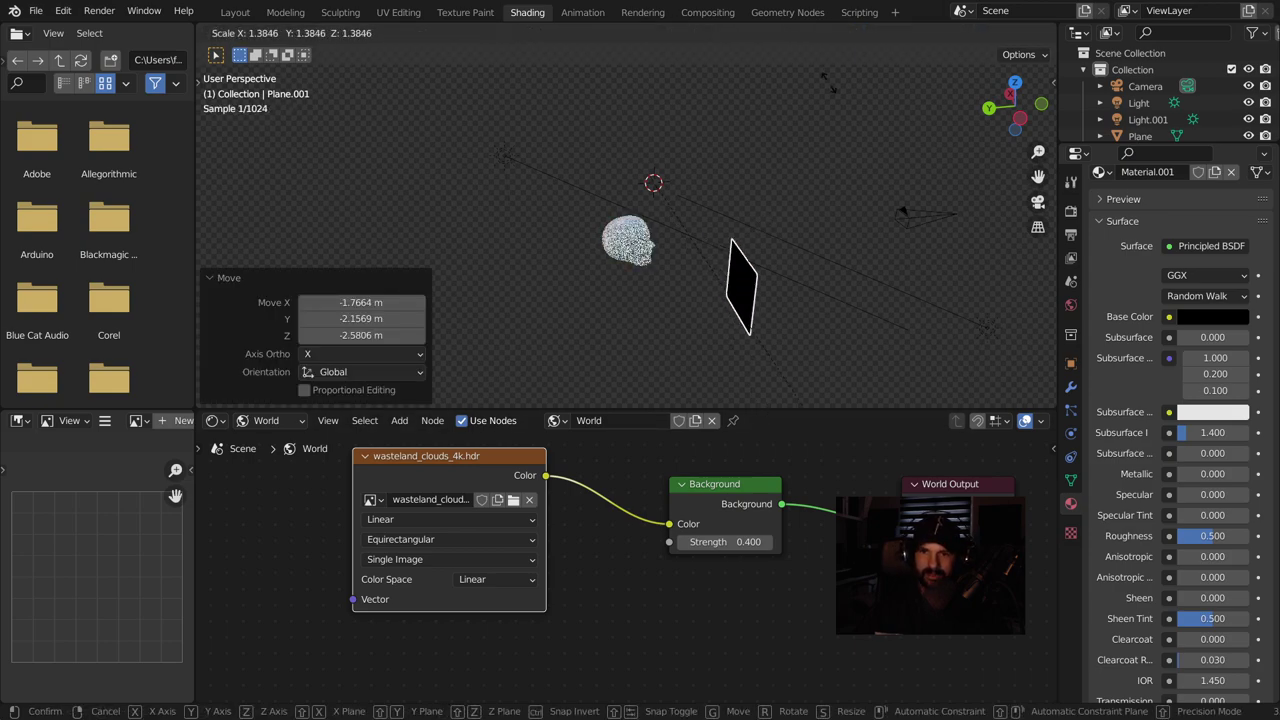
pyautogui.click(824, 75)
pyautogui.press('s')
pyautogui.click(871, 352)
pyautogui.moveTo(871, 352)
pyautogui.mouseDown(button='middle')
pyautogui.moveTo(783, 328)
pyautogui.moveTo(650, 330)
pyautogui.mouseUp(button='middle')
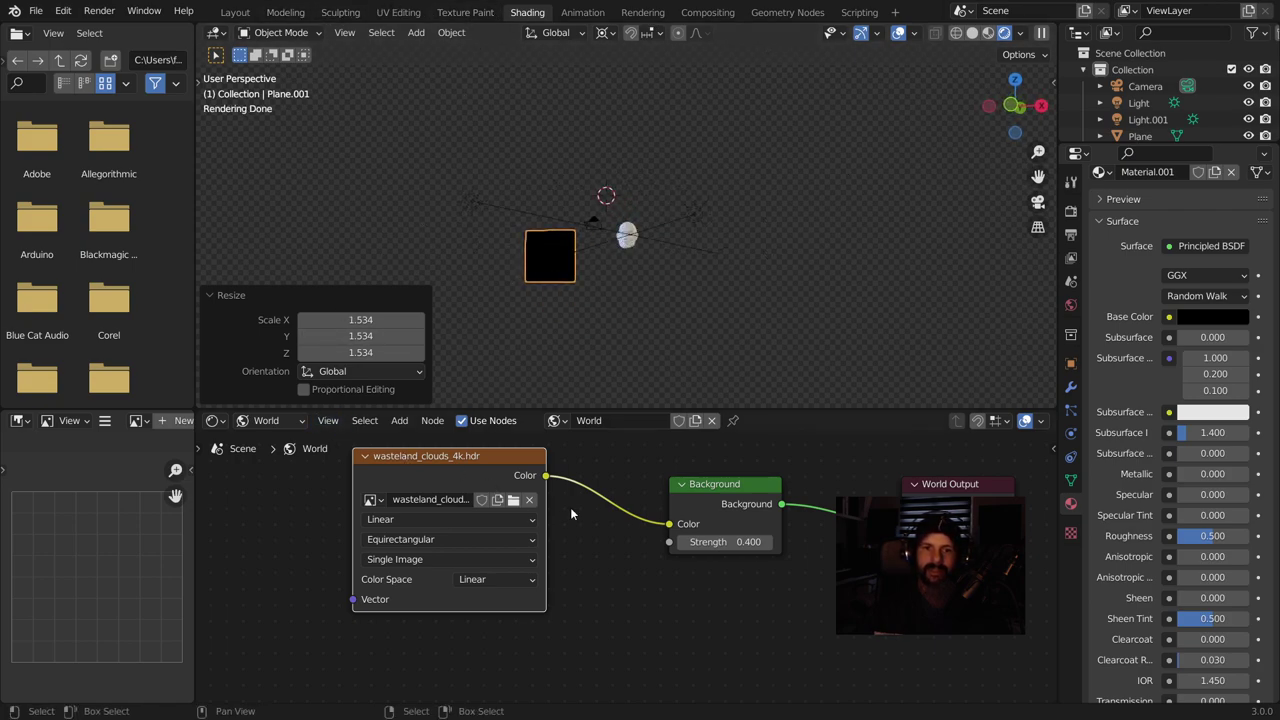
# Disconnect the HDRI from the world Background and make the background colour black
pyautogui.moveTo(670, 524); pyautogui.dragTo(634, 491)
pyautogui.scroll(2, 626, 304)
pyautogui.scroll(2, 626, 302)
pyautogui.keyDown('shift'); pyautogui.moveTo(627, 308); pyautogui.dragTo(680, 239, button='middle'); pyautogui.keyUp('shift')
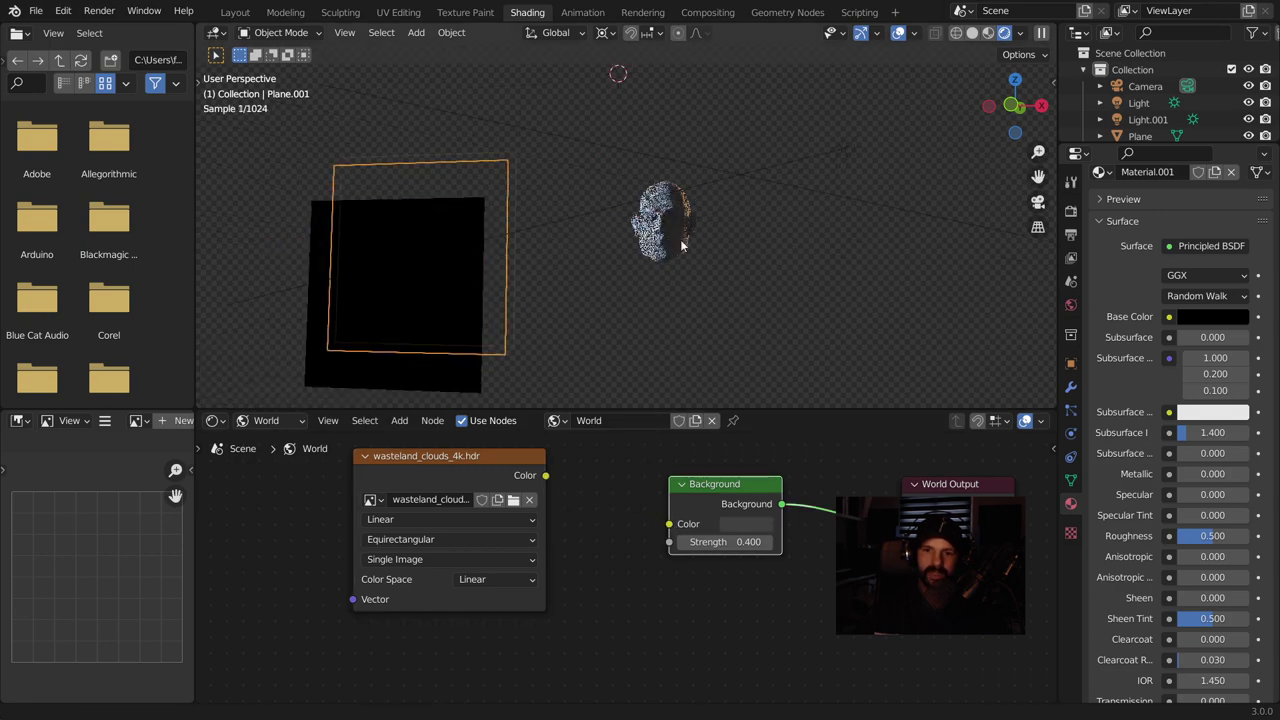
pyautogui.click(750, 524)
pyautogui.moveTo(861, 365); pyautogui.dragTo(857, 412)
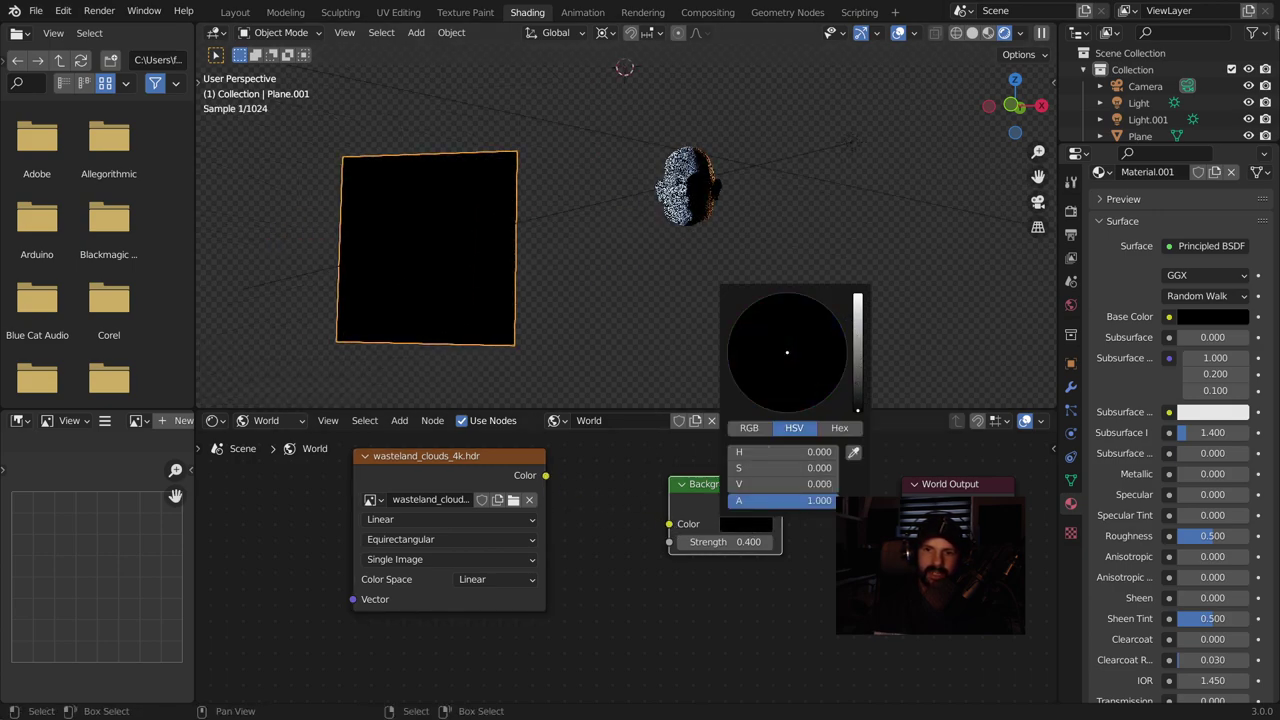
# Check the camera view, then reposition the black plane twice away from the head
pyautogui.press('KP_0')
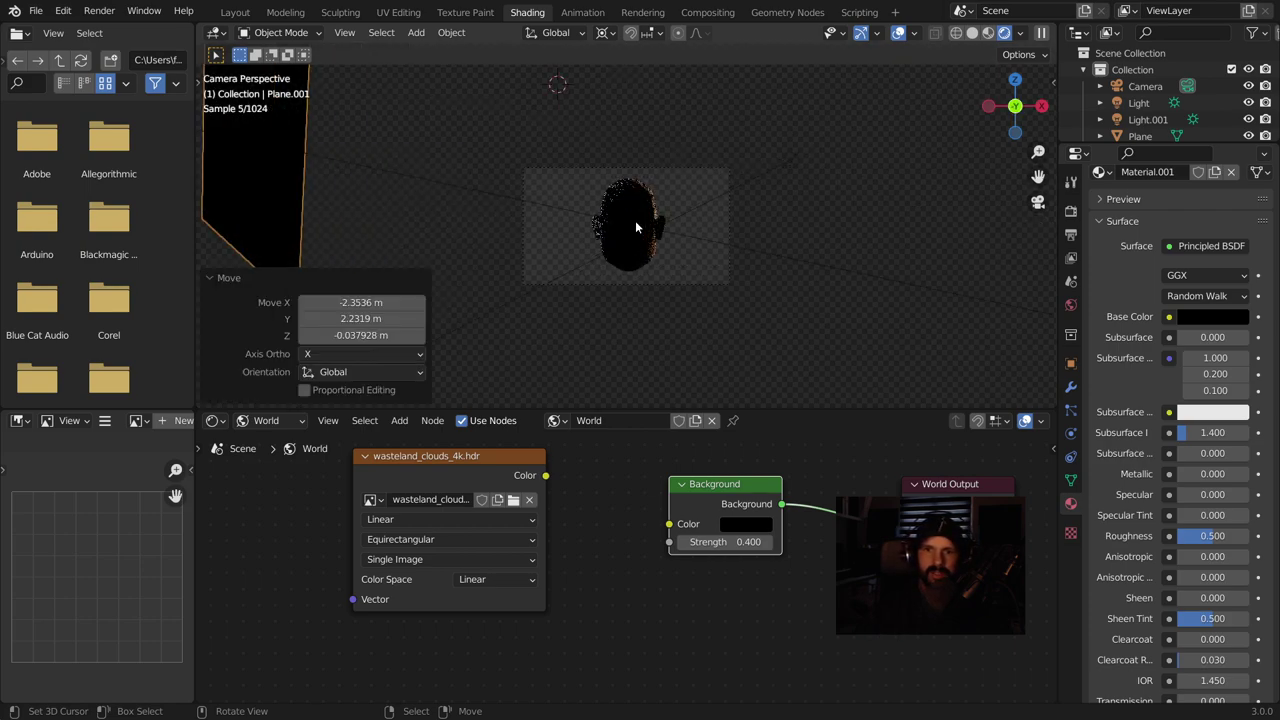
pyautogui.scroll(-2, 635, 220)
pyautogui.scroll(-1, 676, 232)
pyautogui.scroll(-1, 721, 237)
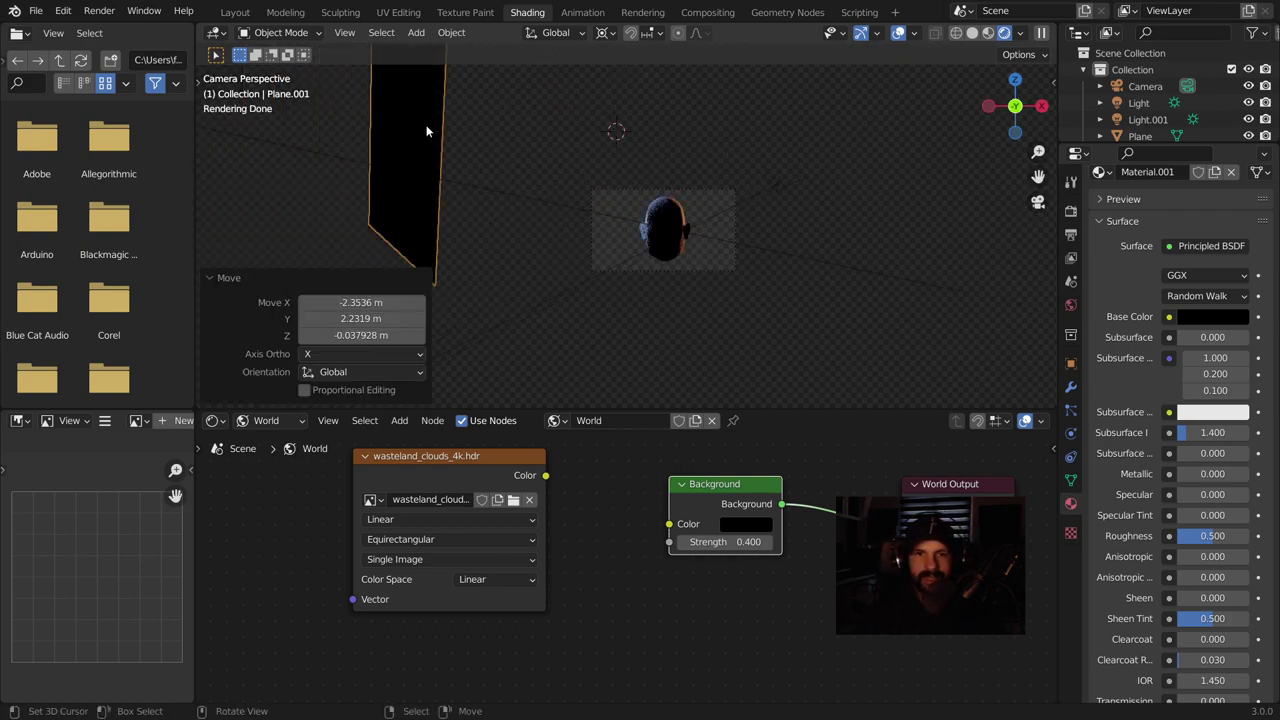
pyautogui.moveTo(426, 131); pyautogui.dragTo(424, 188, button='middle')
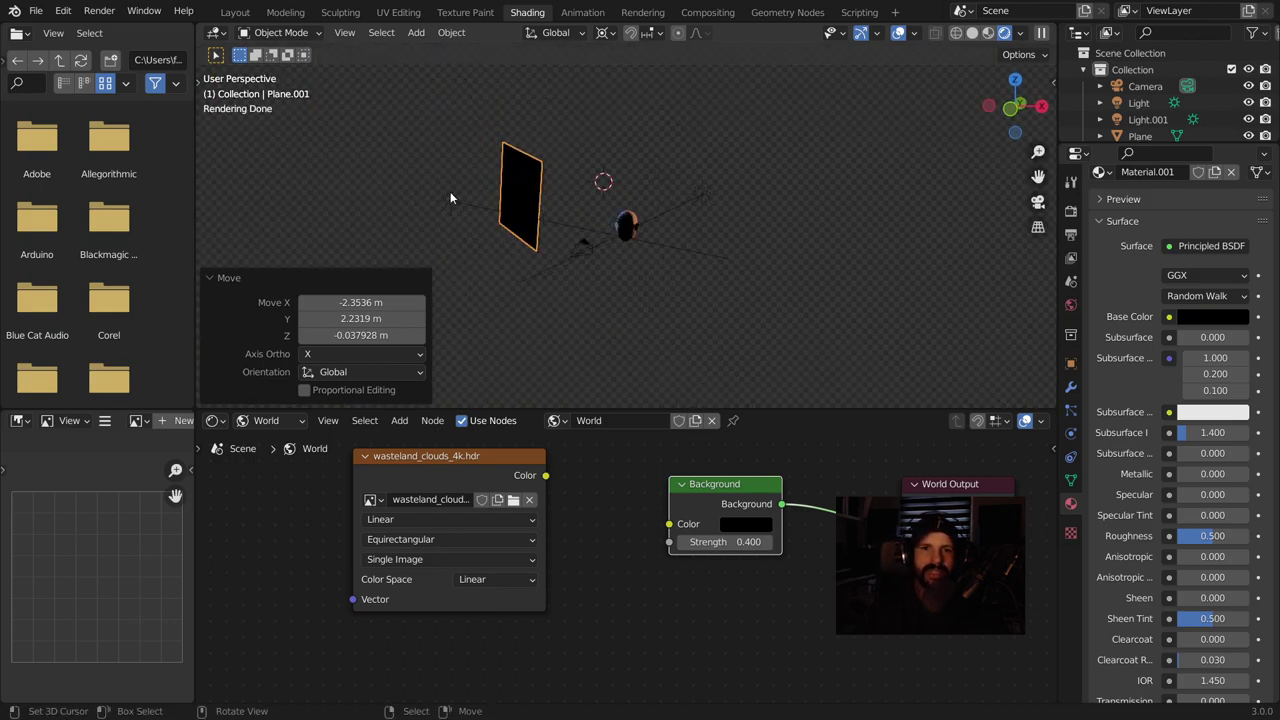
pyautogui.scroll(2, 612, 255)
pyautogui.scroll(3, 615, 254)
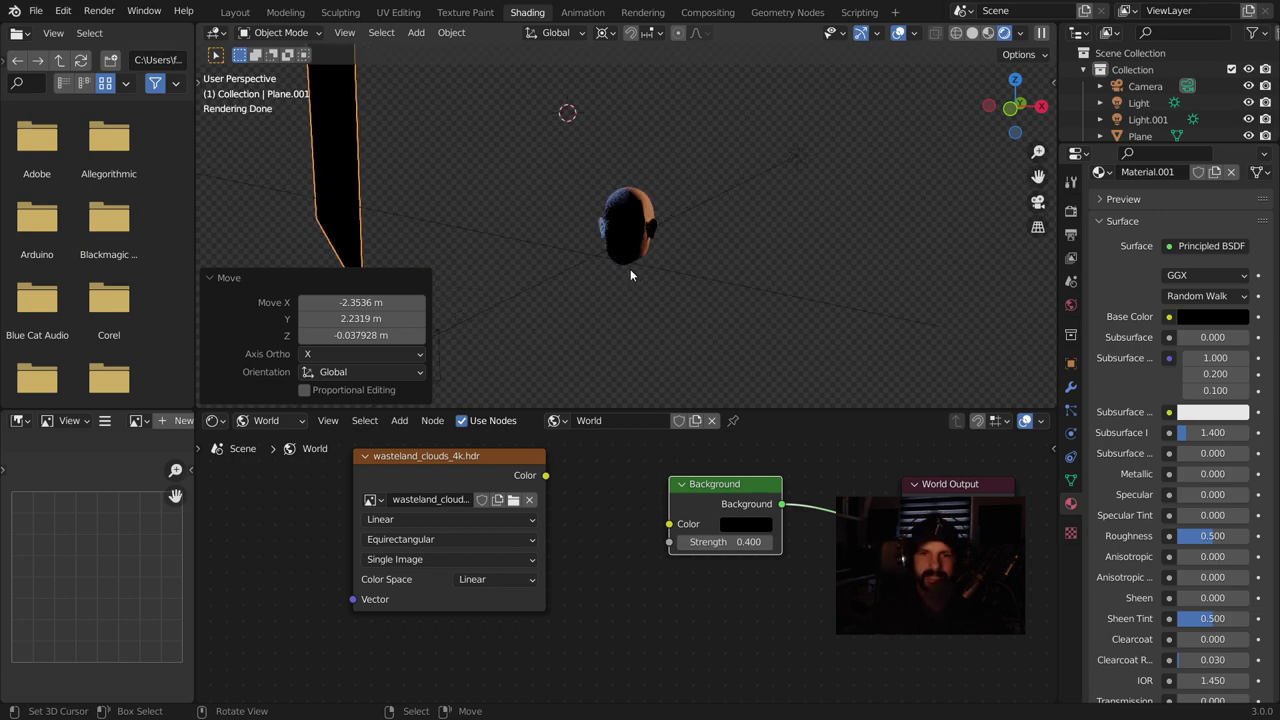
pyautogui.moveTo(632, 275); pyautogui.dragTo(700, 256, button='middle')
pyautogui.press('g')
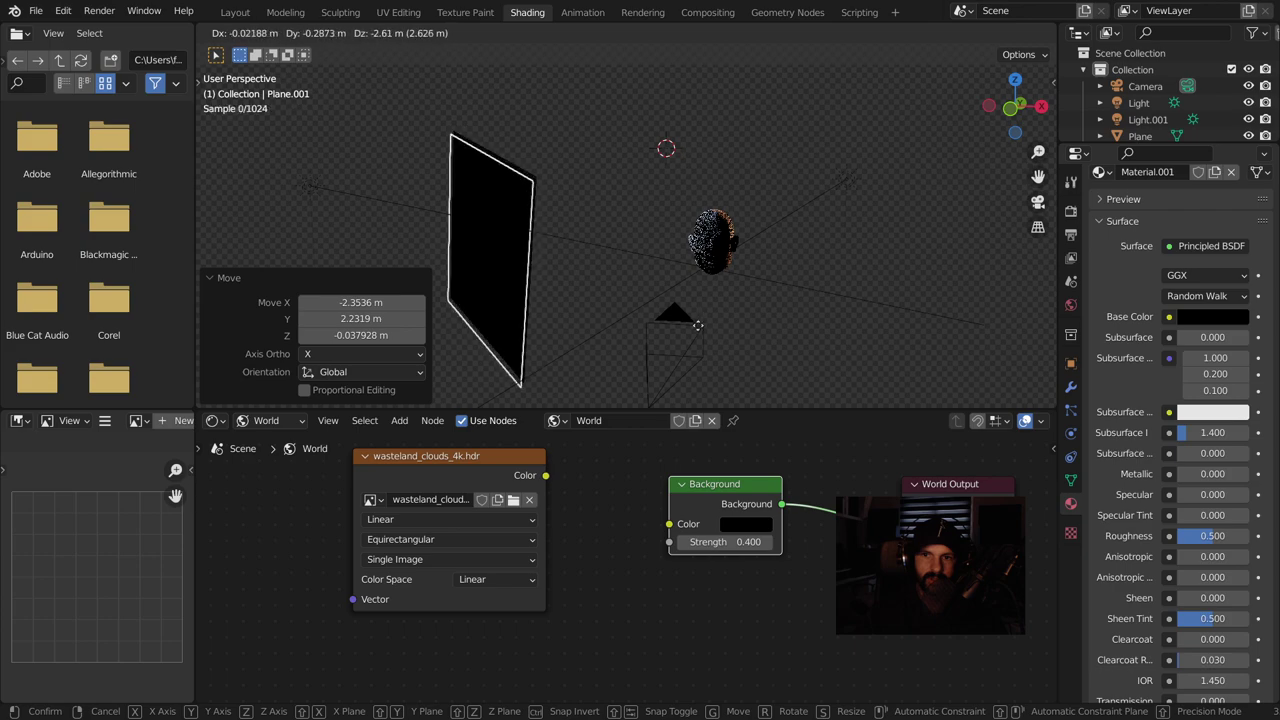
pyautogui.click(700, 330)
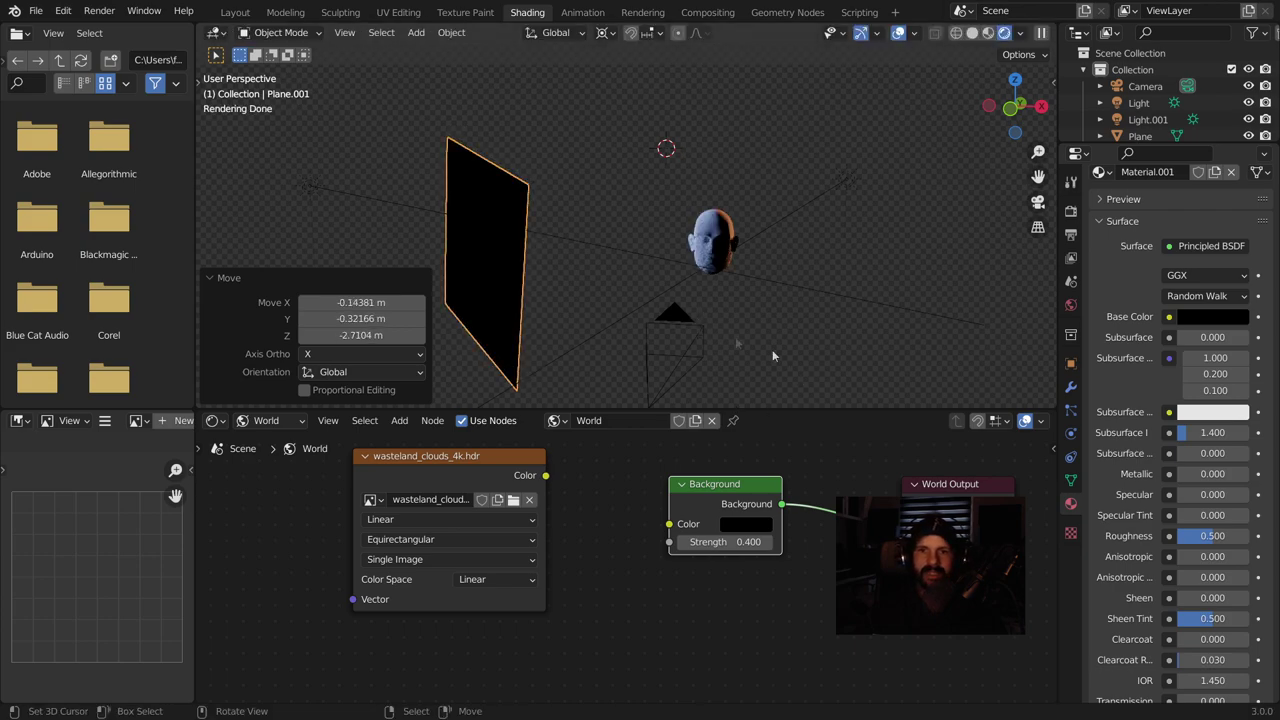
pyautogui.press('g')
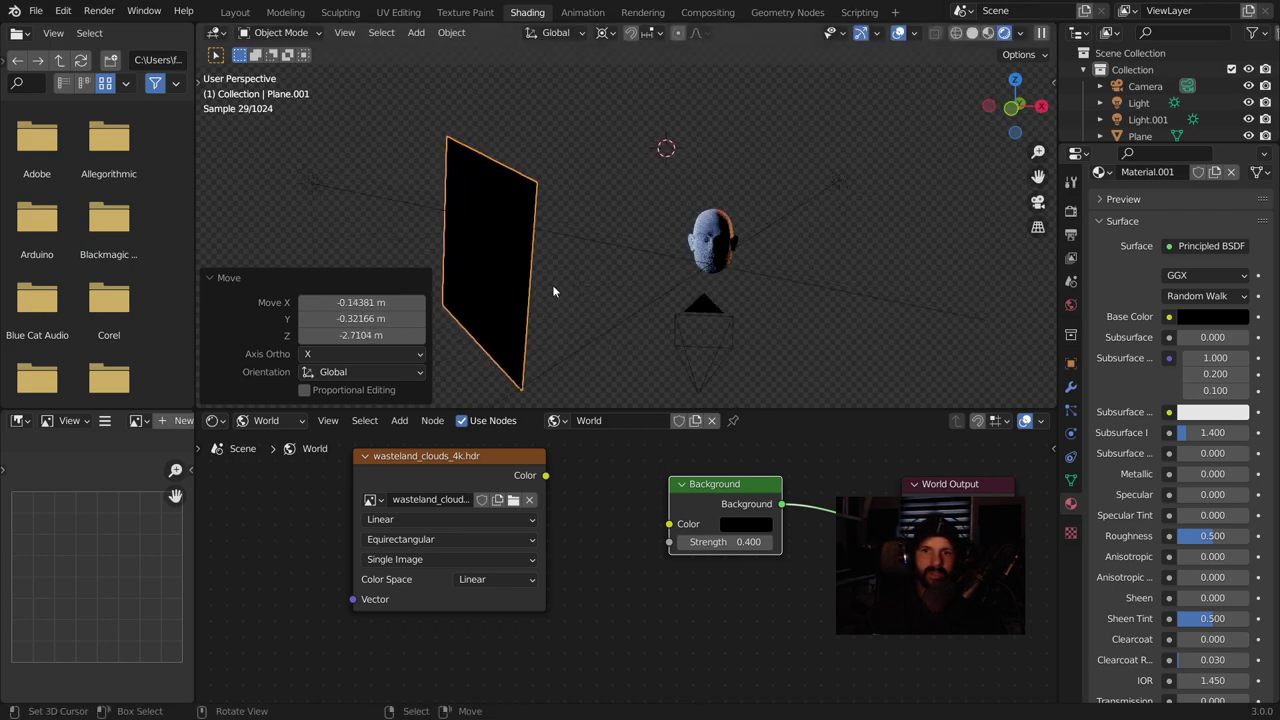
pyautogui.click(544, 278)
# Reframe the scene and look through the camera again
pyautogui.moveTo(544, 278); pyautogui.dragTo(795, 289, button='middle')
pyautogui.scroll(4, 795, 289)
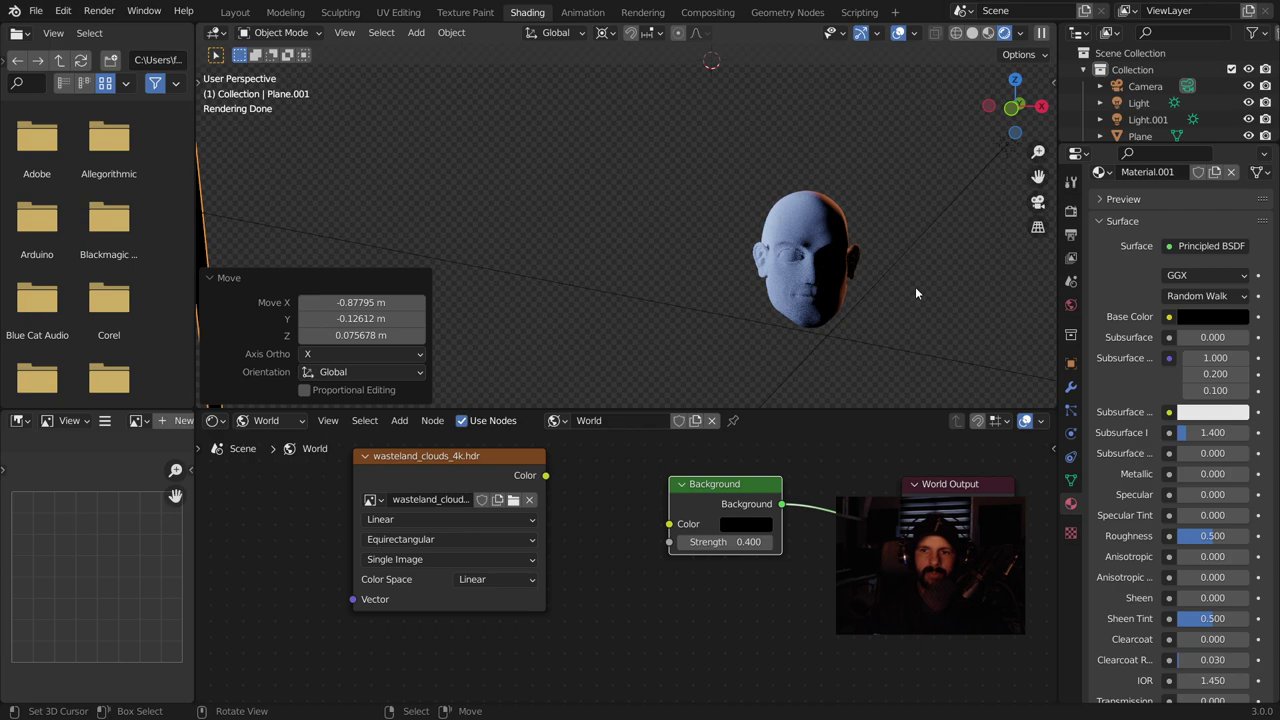
pyautogui.moveTo(915, 286); pyautogui.dragTo(720, 229, button='middle')
pyautogui.scroll(-3, 728, 230)
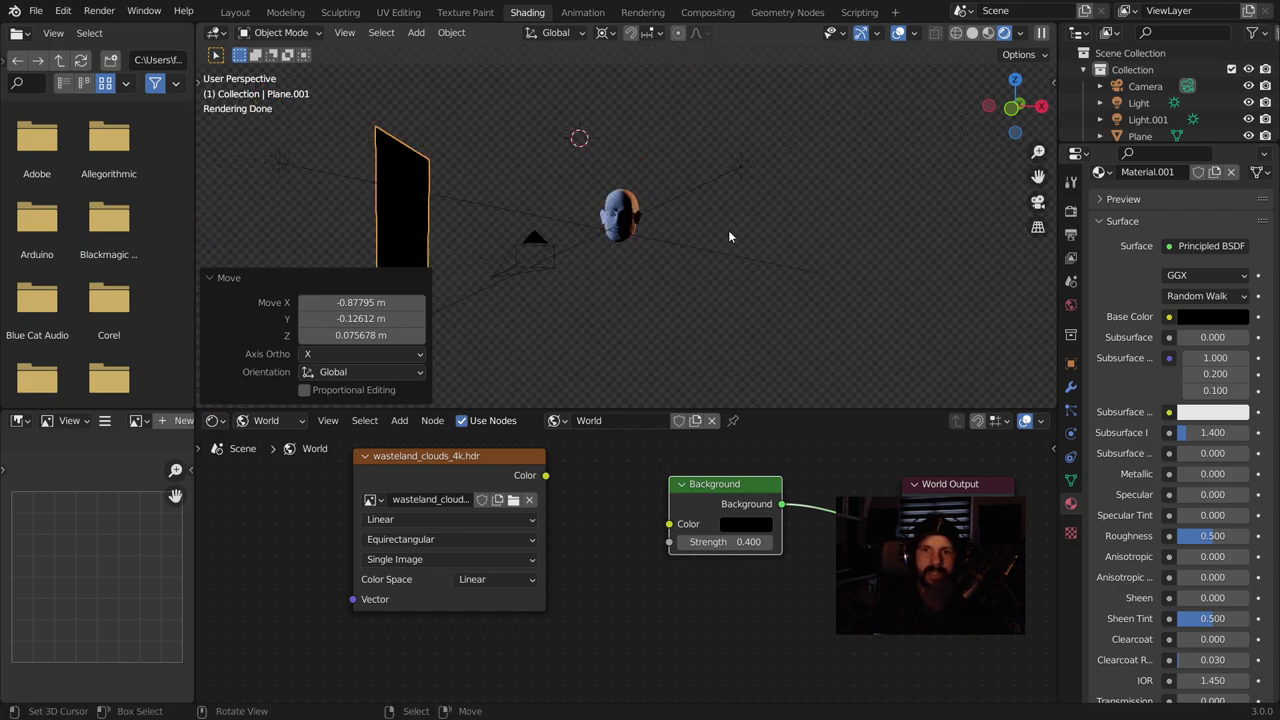
pyautogui.press('KP_0')
pyautogui.scroll(2, 754, 239)
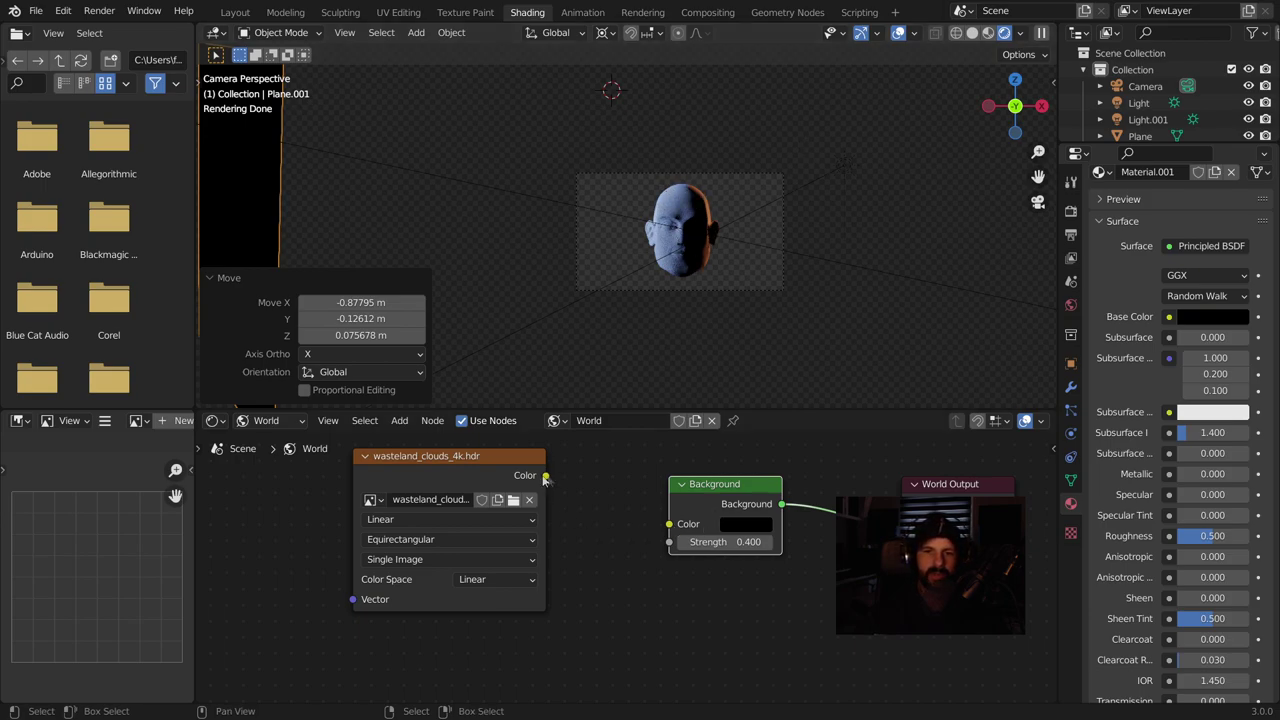
# Connect the Environment Texture Color output to the world Background Color
pyautogui.moveTo(545, 476); pyautogui.dragTo(669, 524)
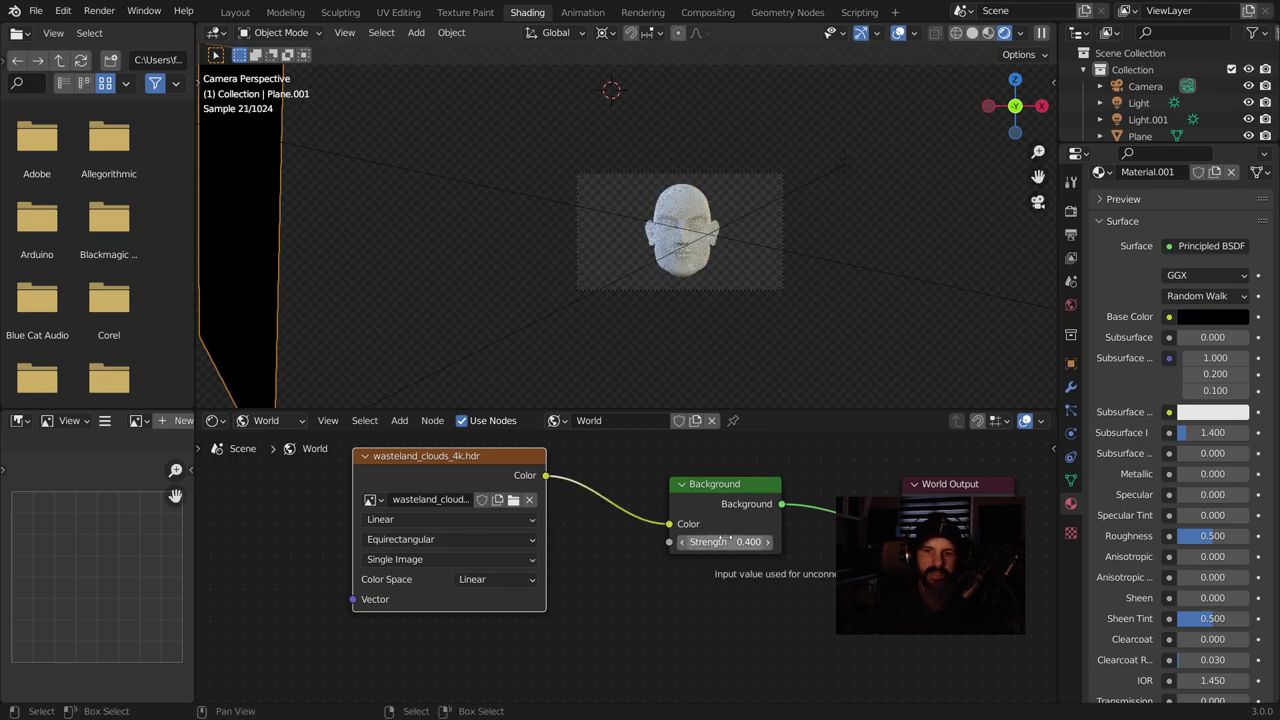
pyautogui.moveTo(722, 538)
pyautogui.mouseDown()
pyautogui.moveTo(680, 541)
pyautogui.moveTo(771, 546)
pyautogui.mouseUp()
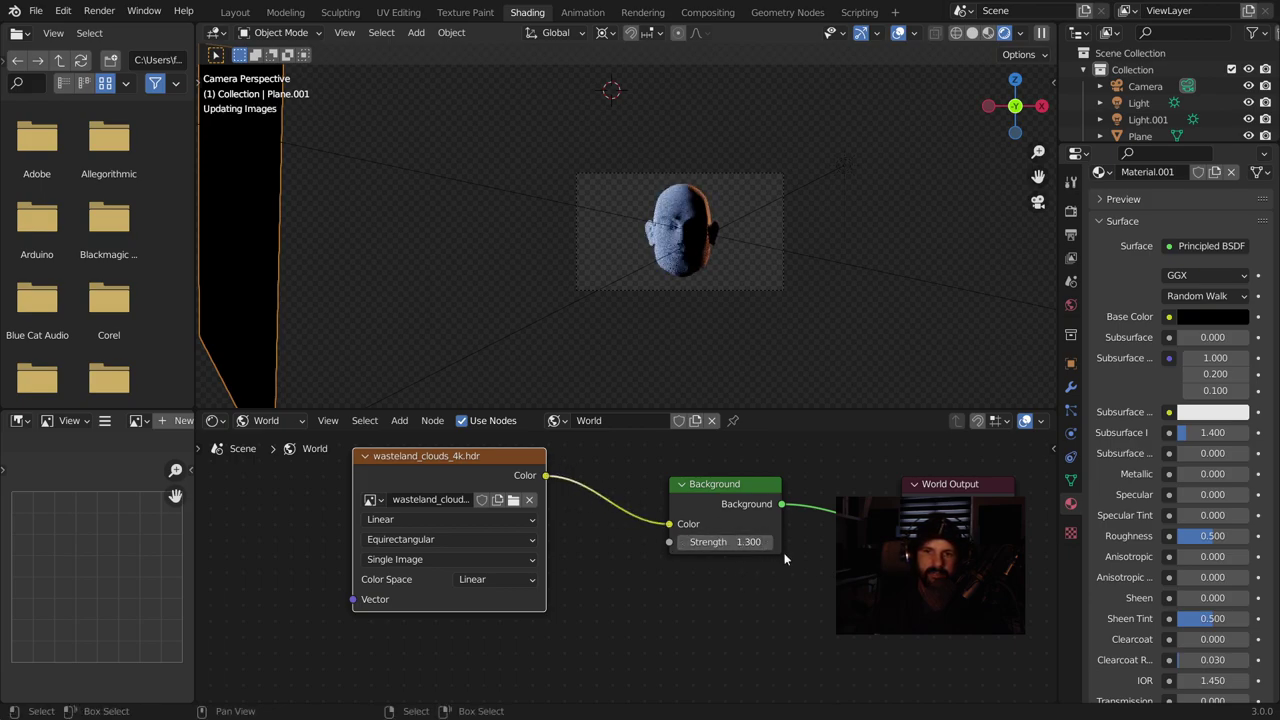
pyautogui.hotkey('ctrl', 'z')
pyautogui.click(770, 544)
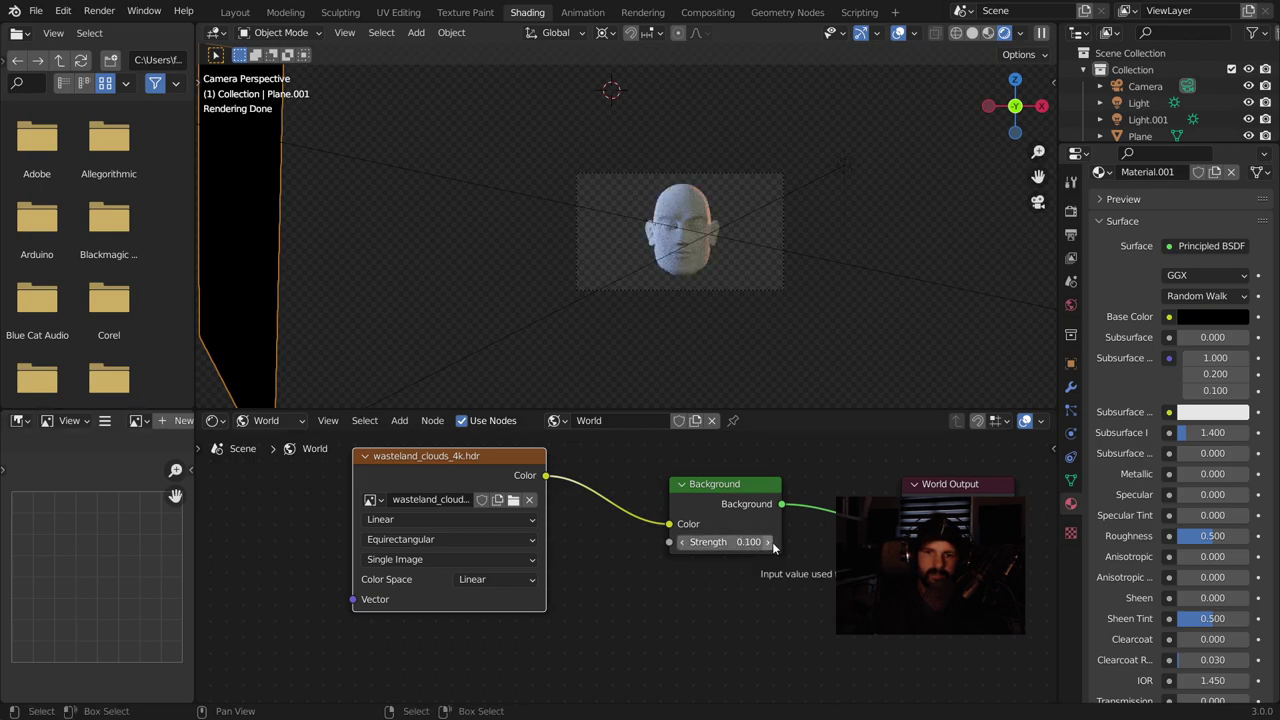
# Set the world Background Strength to 0.105
pyautogui.click(752, 540)
pyautogui.write('.5')
pyautogui.press('Return')
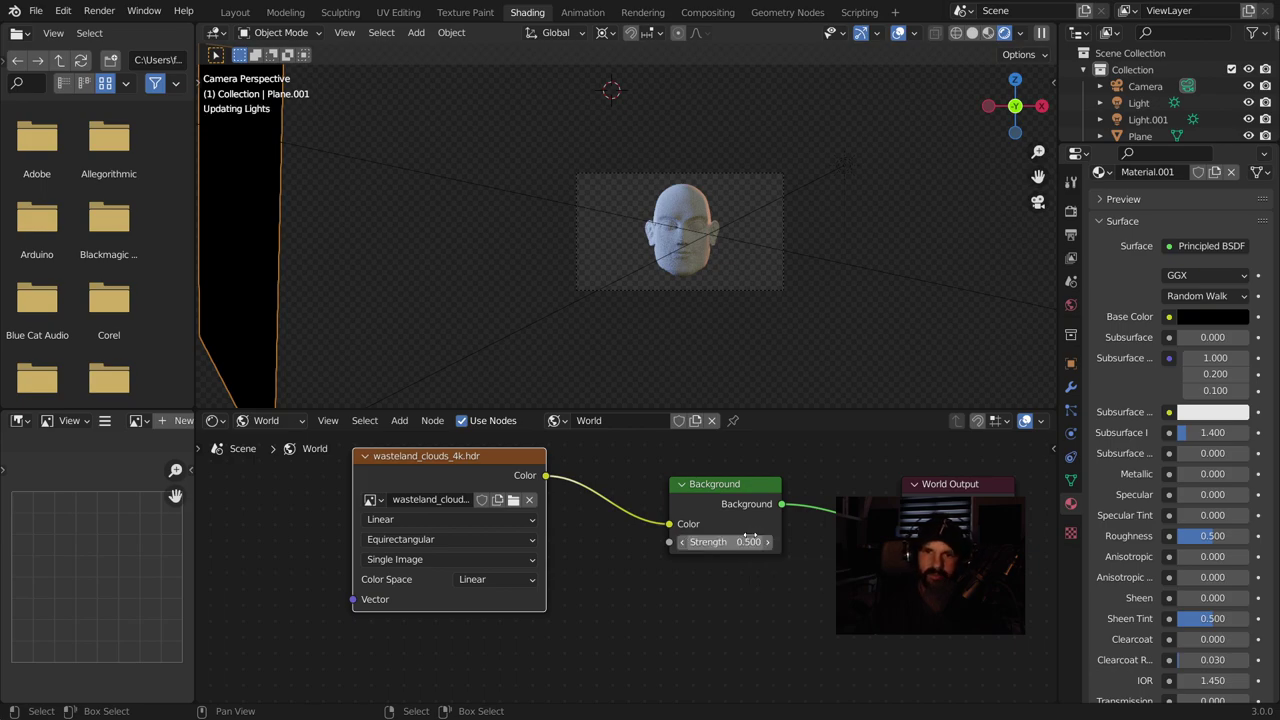
pyautogui.click(751, 540)
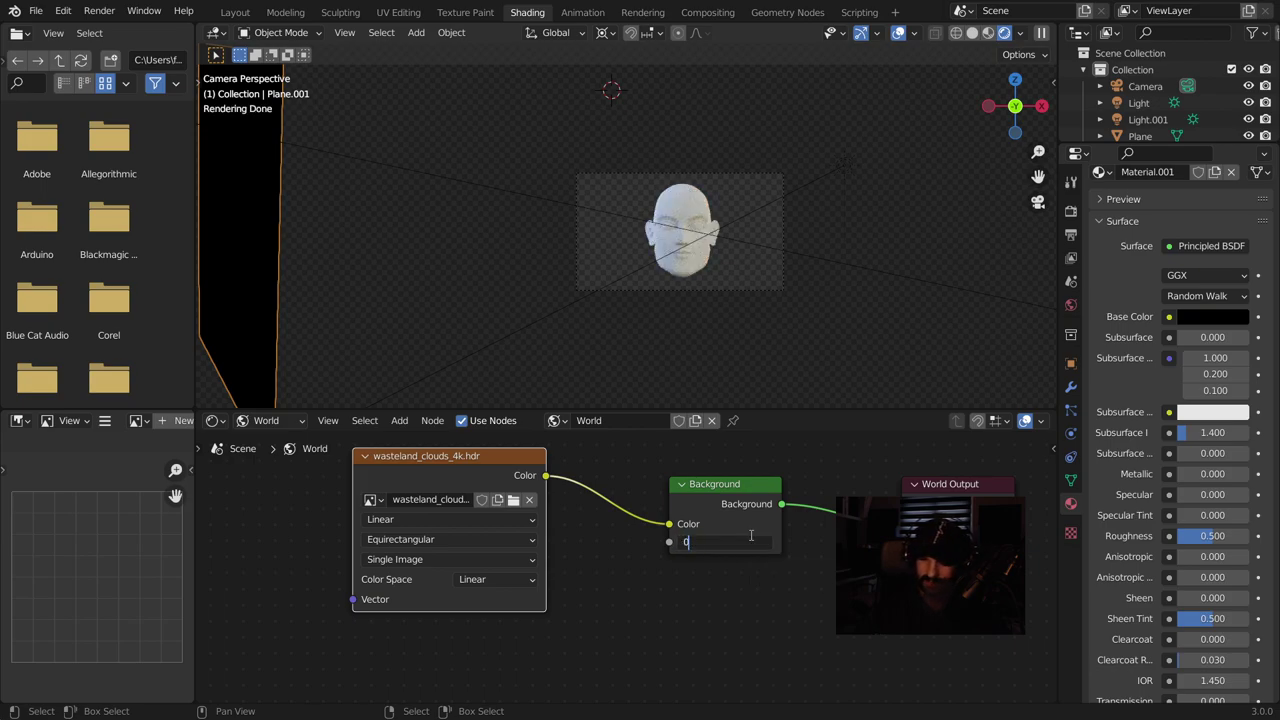
pyautogui.write('5')
pyautogui.press('Return')
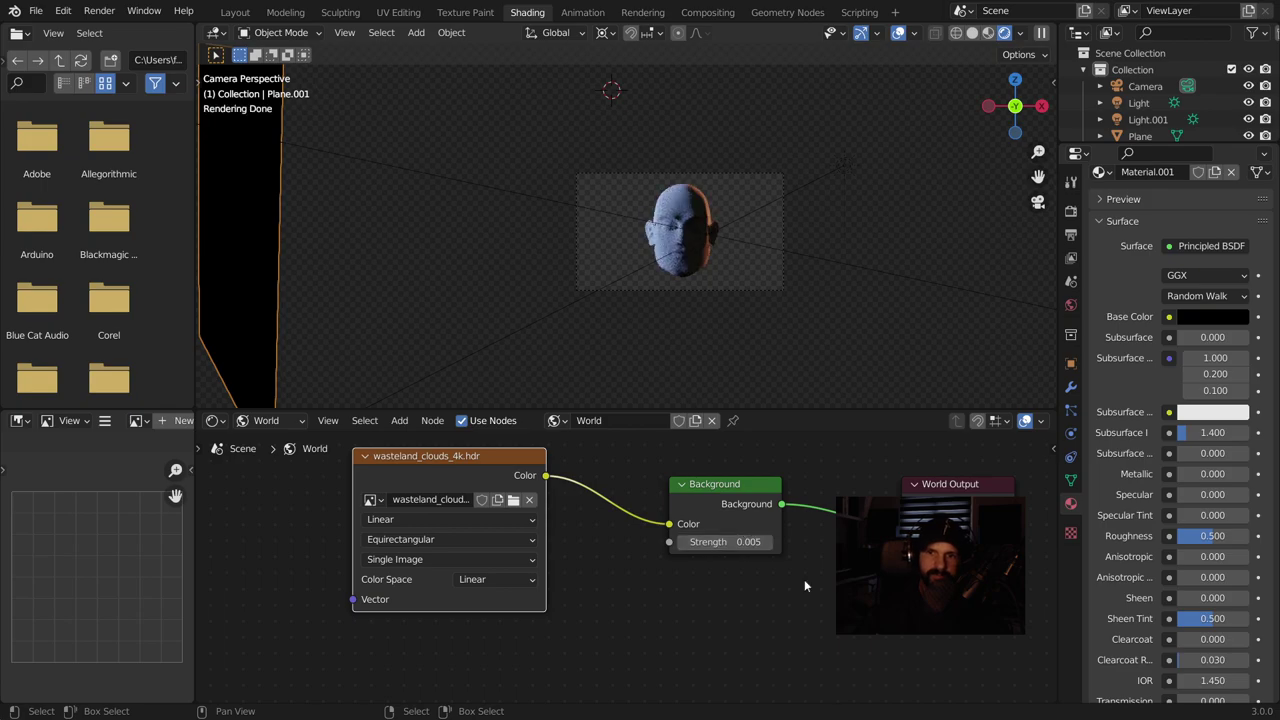
pyautogui.scroll(2, 804, 578)
pyautogui.click(820, 537)
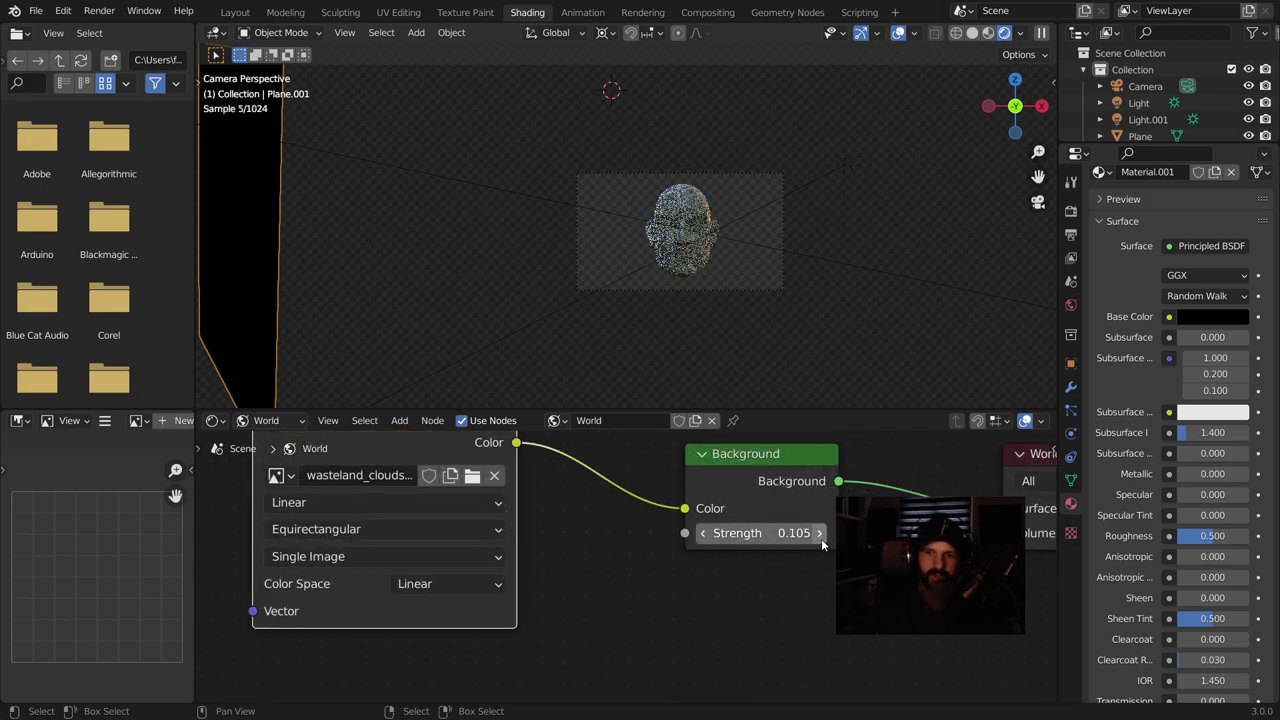
pyautogui.scroll(3, 700, 284)
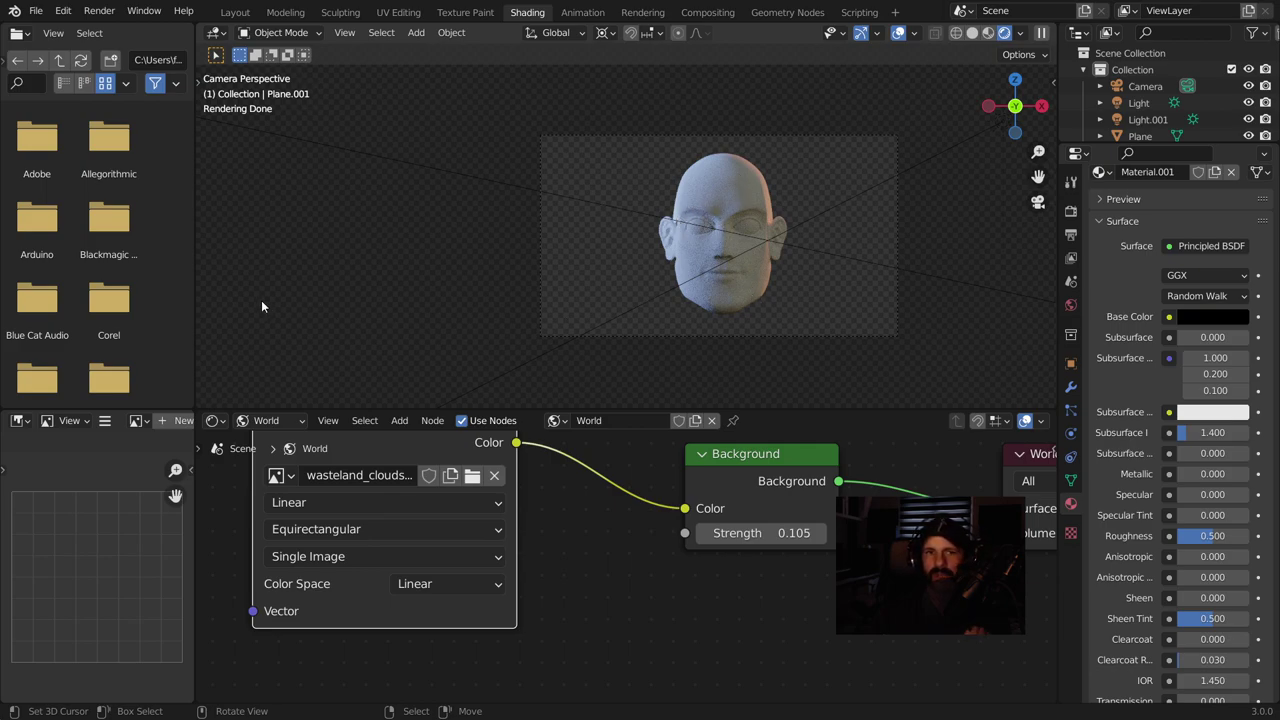
pyautogui.scroll(-1, 261, 298)
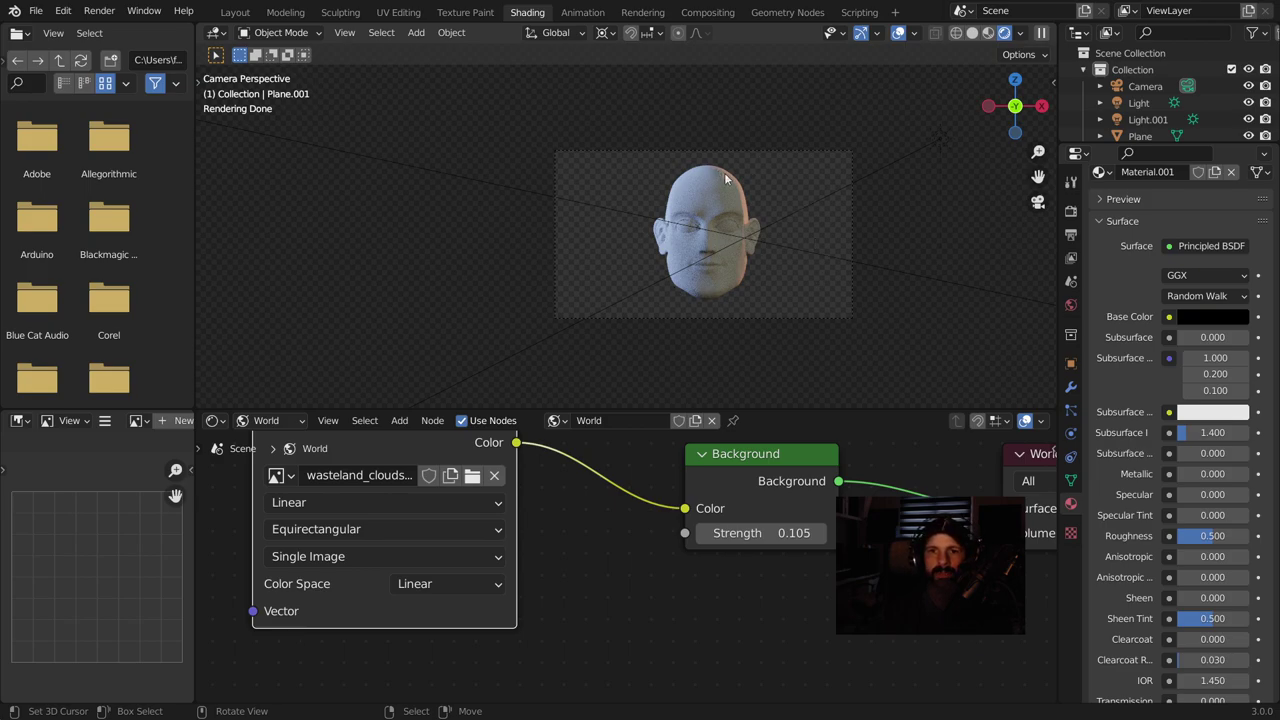
pyautogui.scroll(3, 755, 297)
pyautogui.scroll(2, 760, 294)
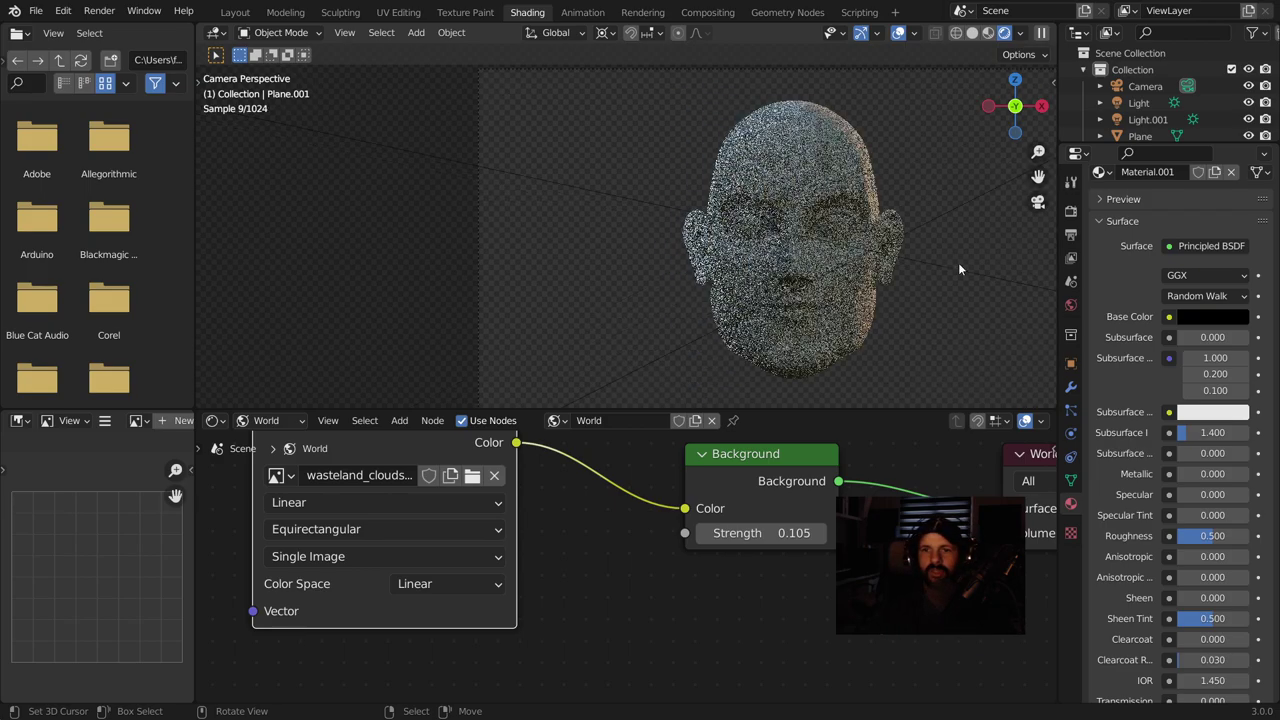
pyautogui.keyDown('shift'); pyautogui.moveTo(950, 262); pyautogui.dragTo(777, 241, button='middle'); pyautogui.keyUp('shift')
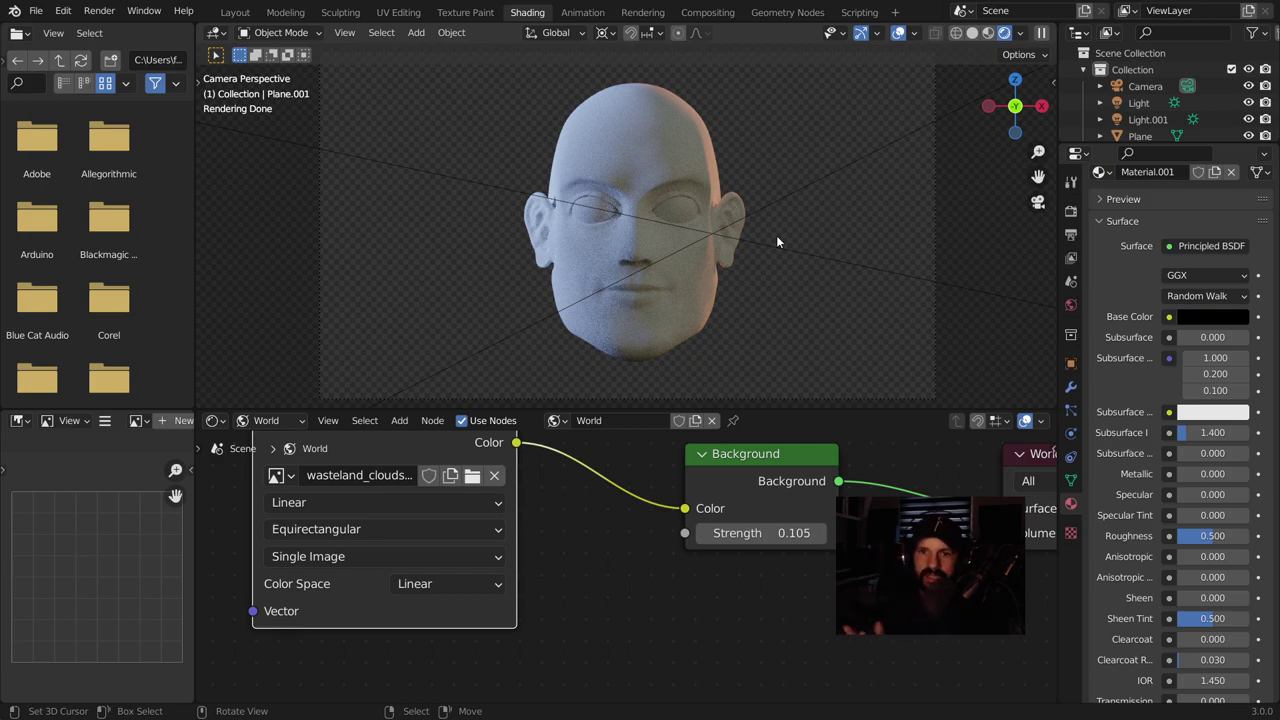
pyautogui.click(622, 147)
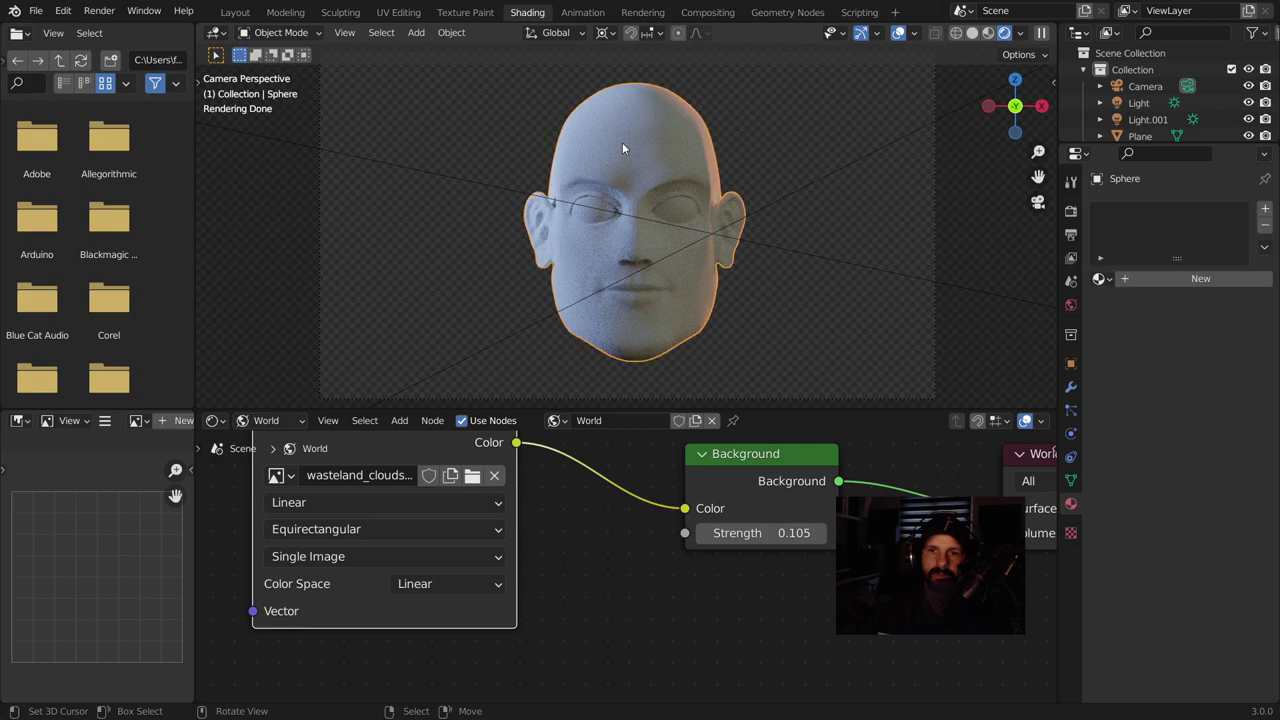
# Give the head a new material with a light grey Base Color, then select Light.001
pyautogui.click(1143, 279)
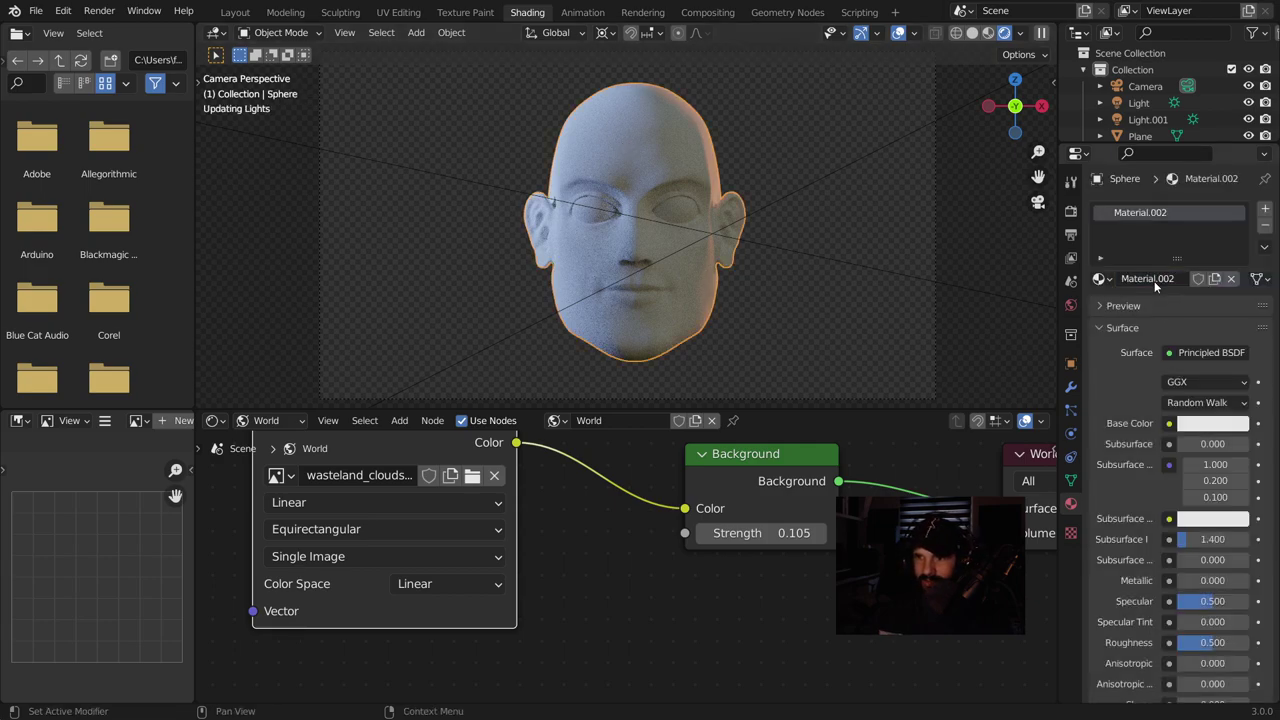
pyautogui.click(1212, 423)
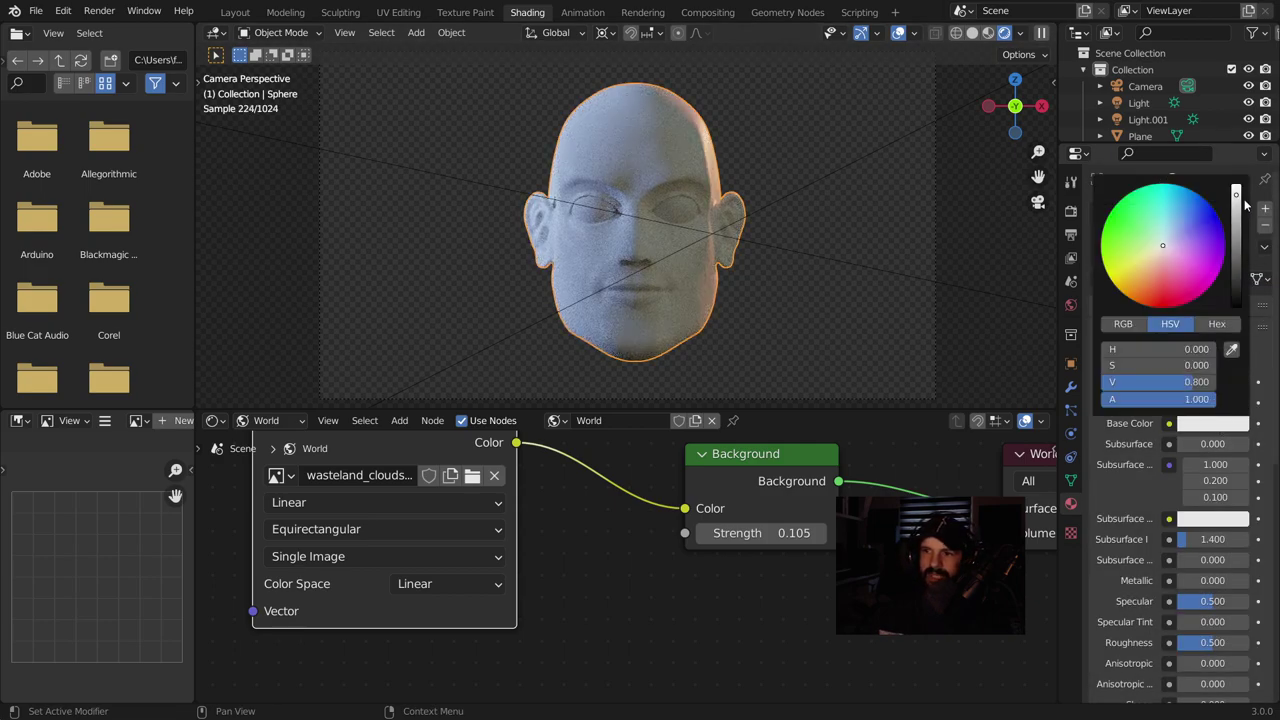
pyautogui.click(516, 280)
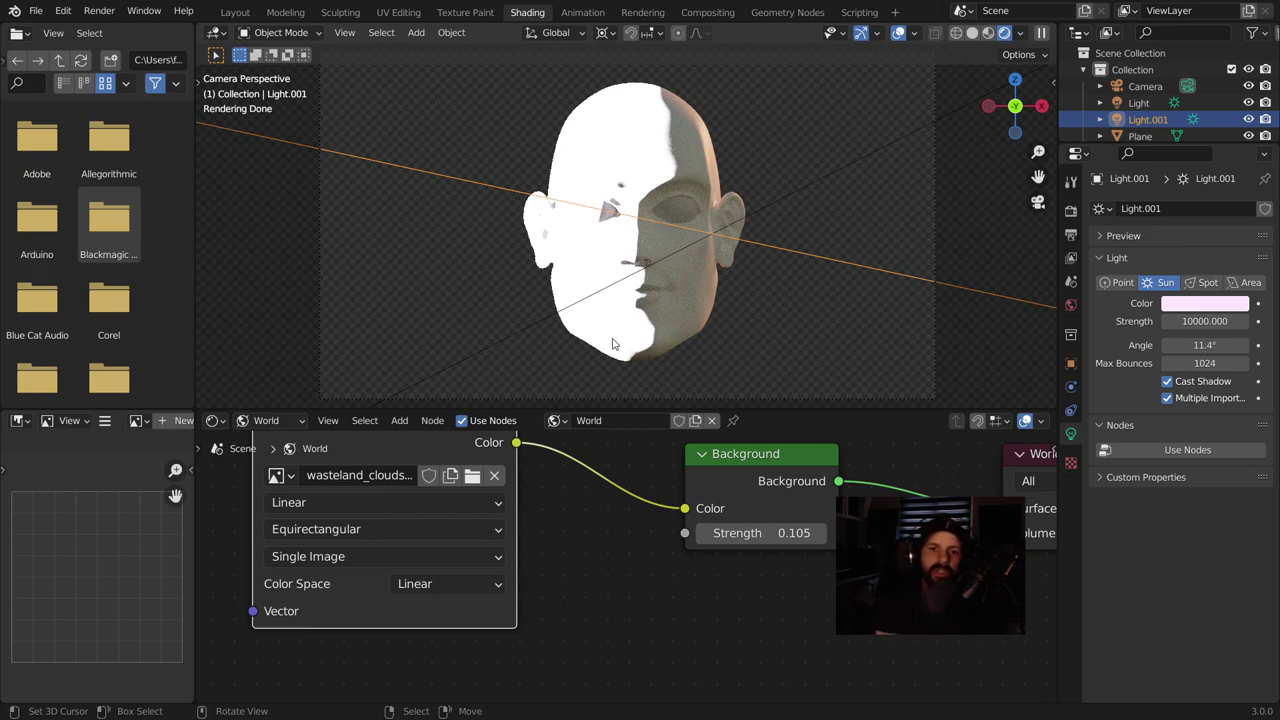
pyautogui.scroll(-2, 511, 232)
pyautogui.scroll(-2, 511, 232)
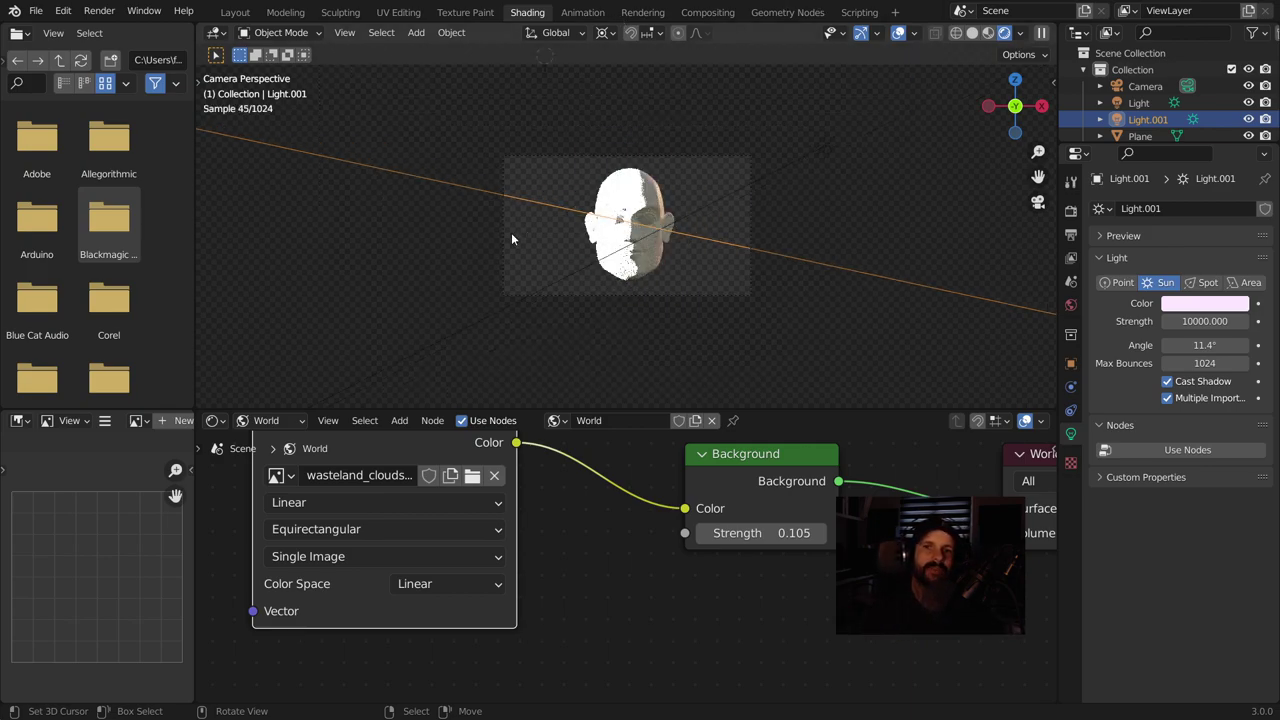
# Enter 0 as Light.001's sun Strength, then select the black plane
pyautogui.moveTo(1204, 321); pyautogui.dragTo(1201, 321)
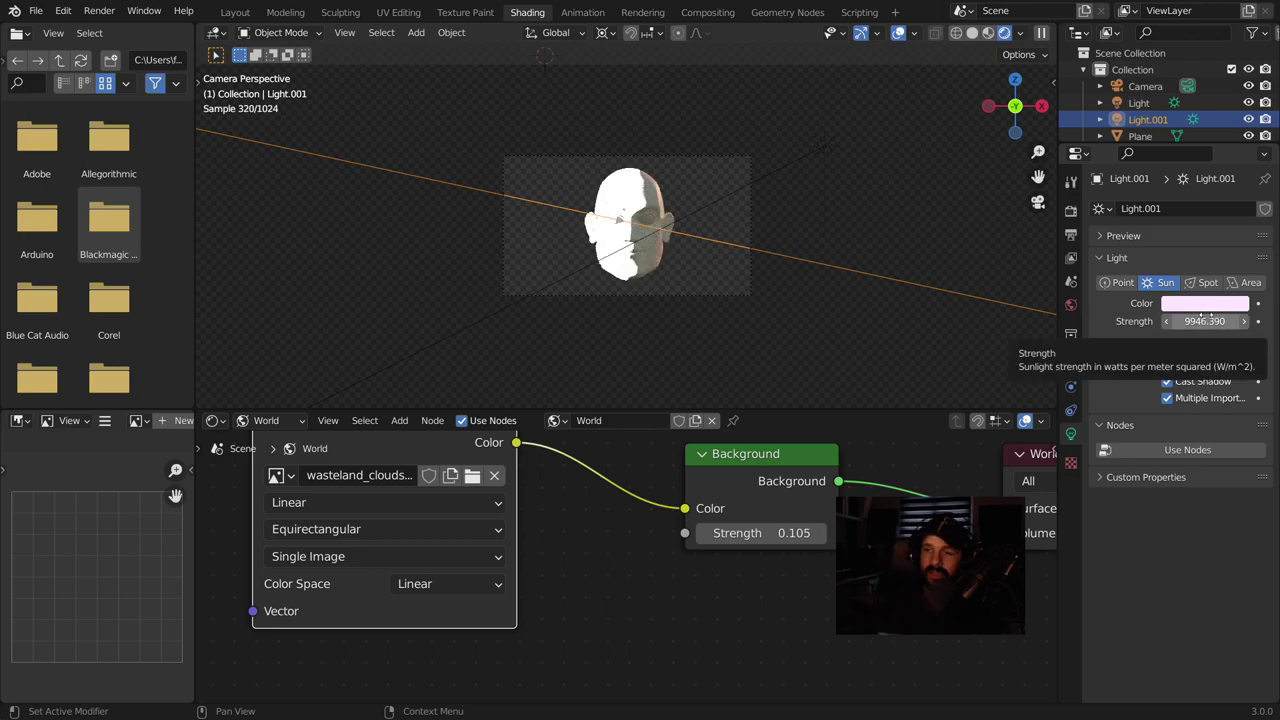
pyautogui.click(1205, 321)
pyautogui.write('0')
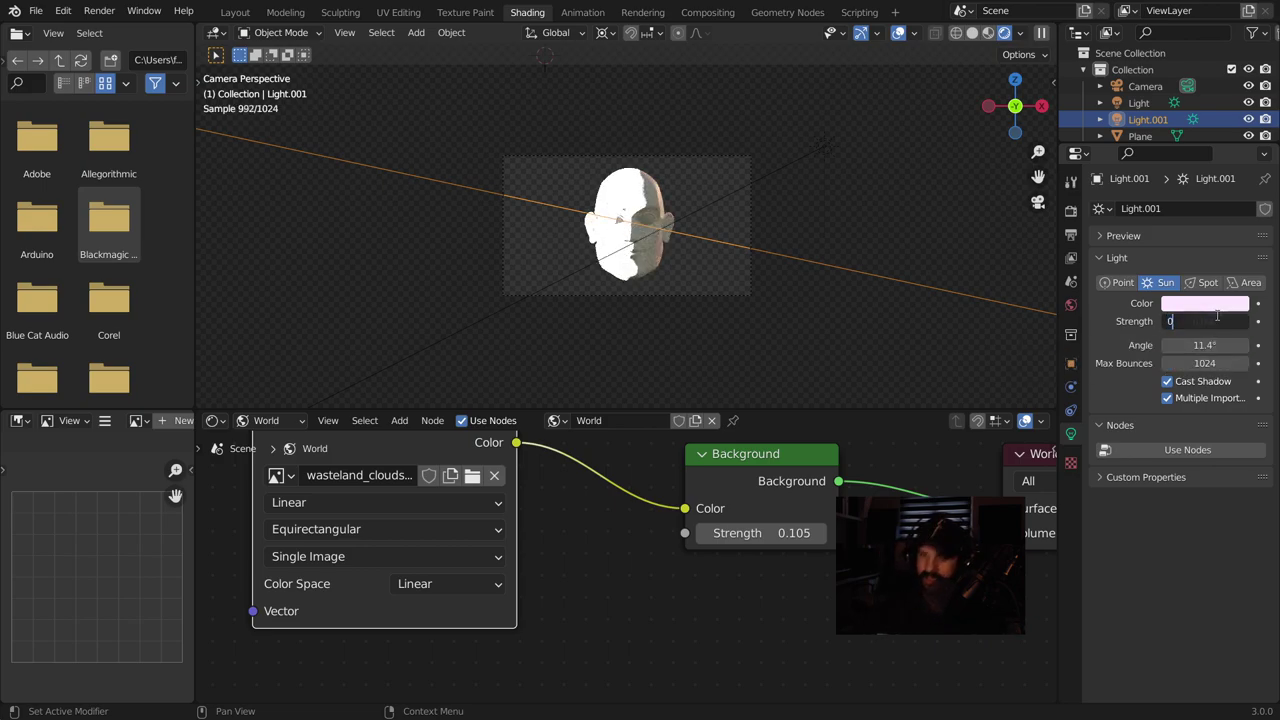
pyautogui.press('Return')
pyautogui.scroll(2, 757, 309)
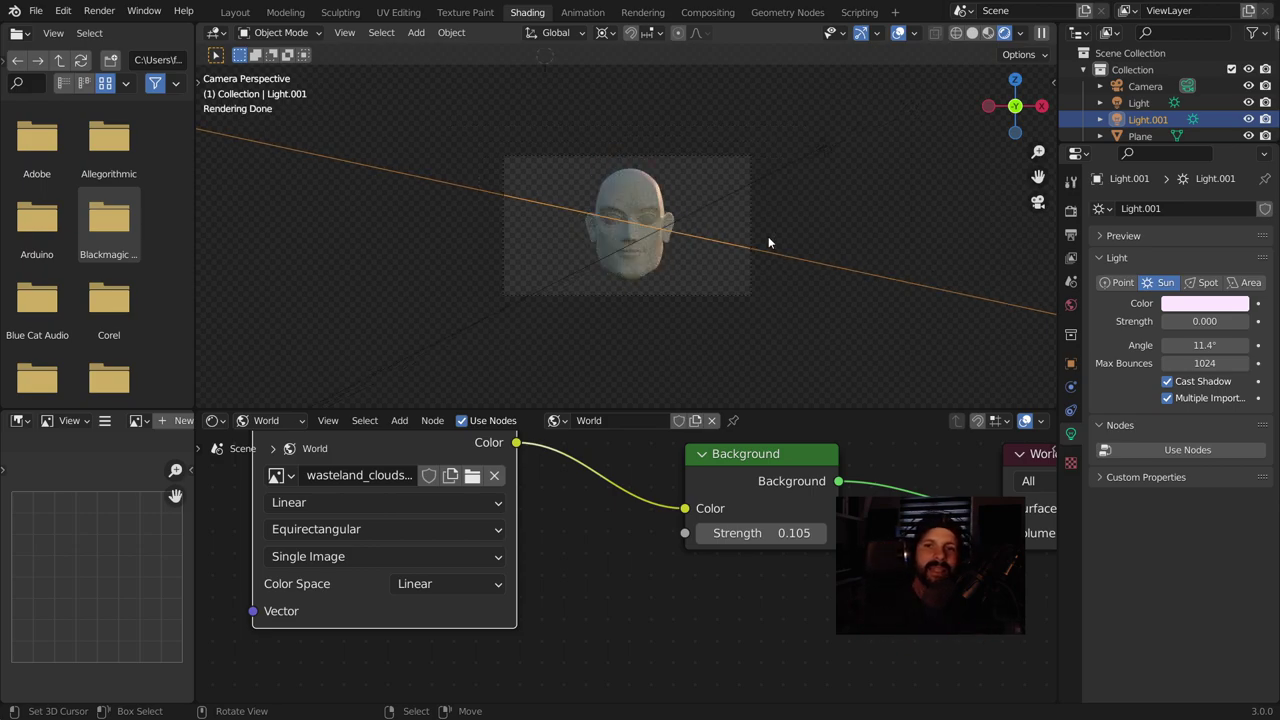
pyautogui.scroll(-5, 570, 382)
pyautogui.click(310, 216)
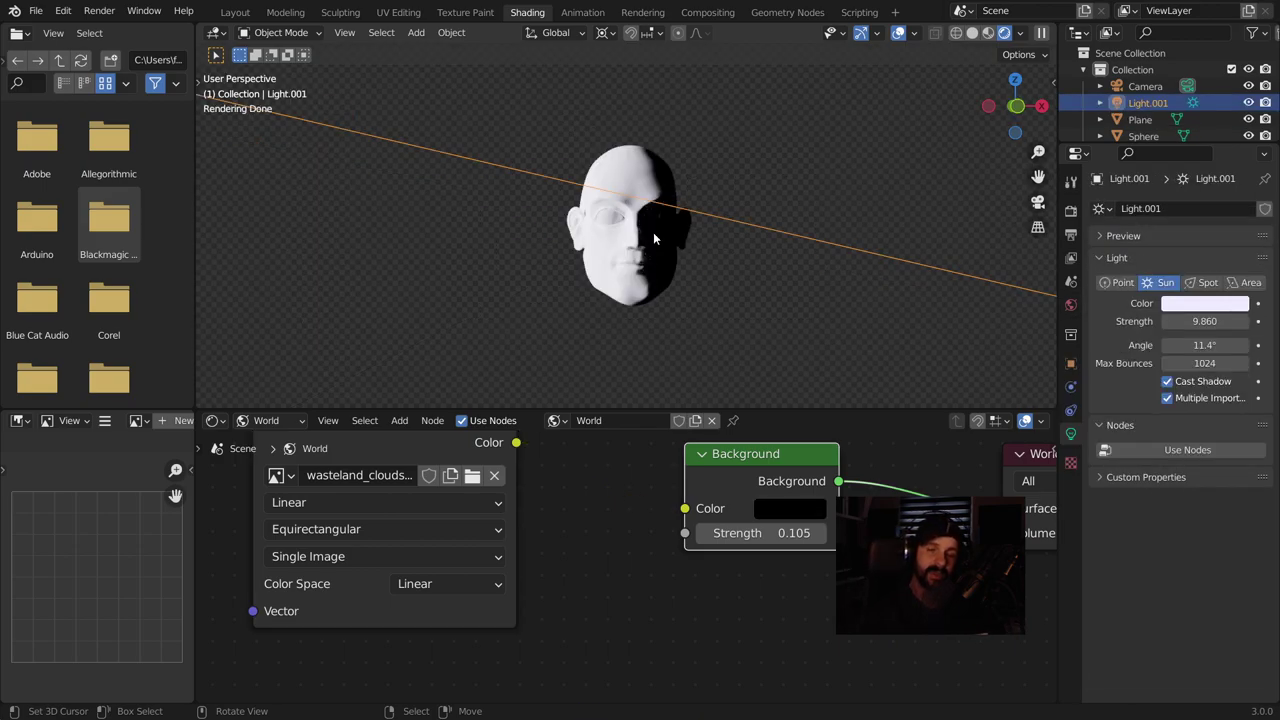
# Move the Light.001 sun lamp to the left of the head and aim it horizontally across the face
pyautogui.scroll(-4, 650, 238)
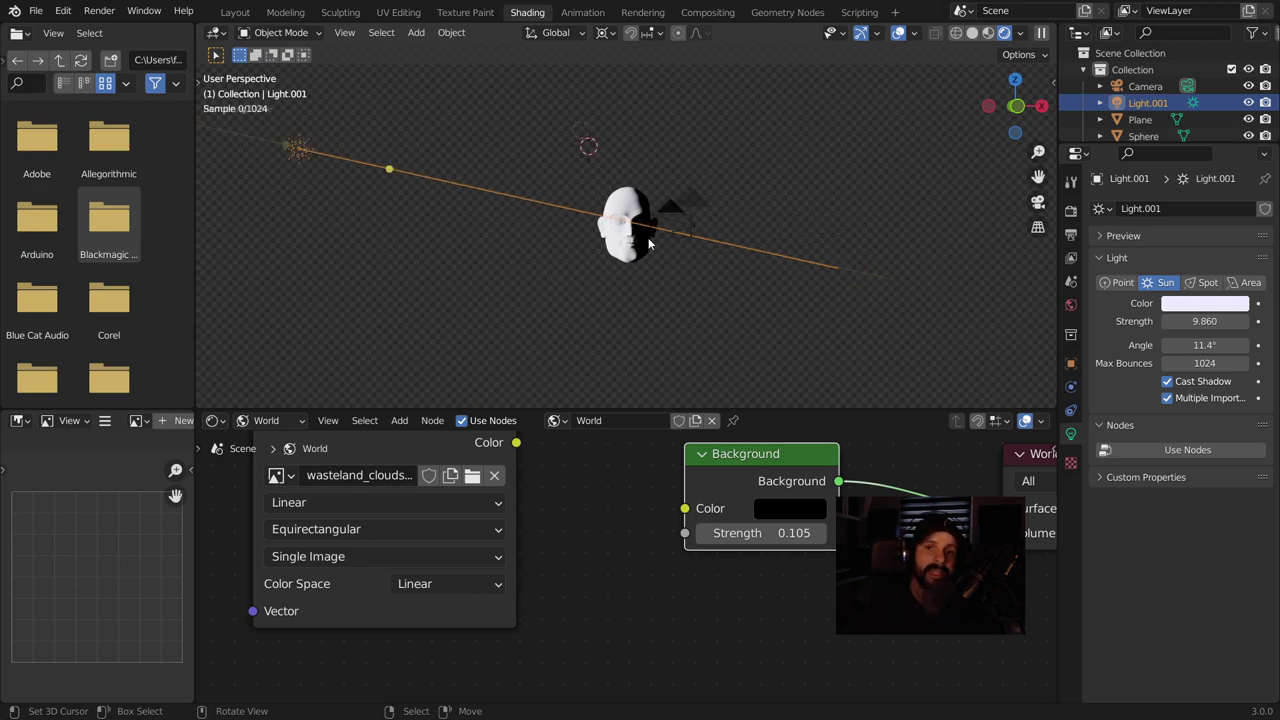
pyautogui.scroll(-3, 648, 243)
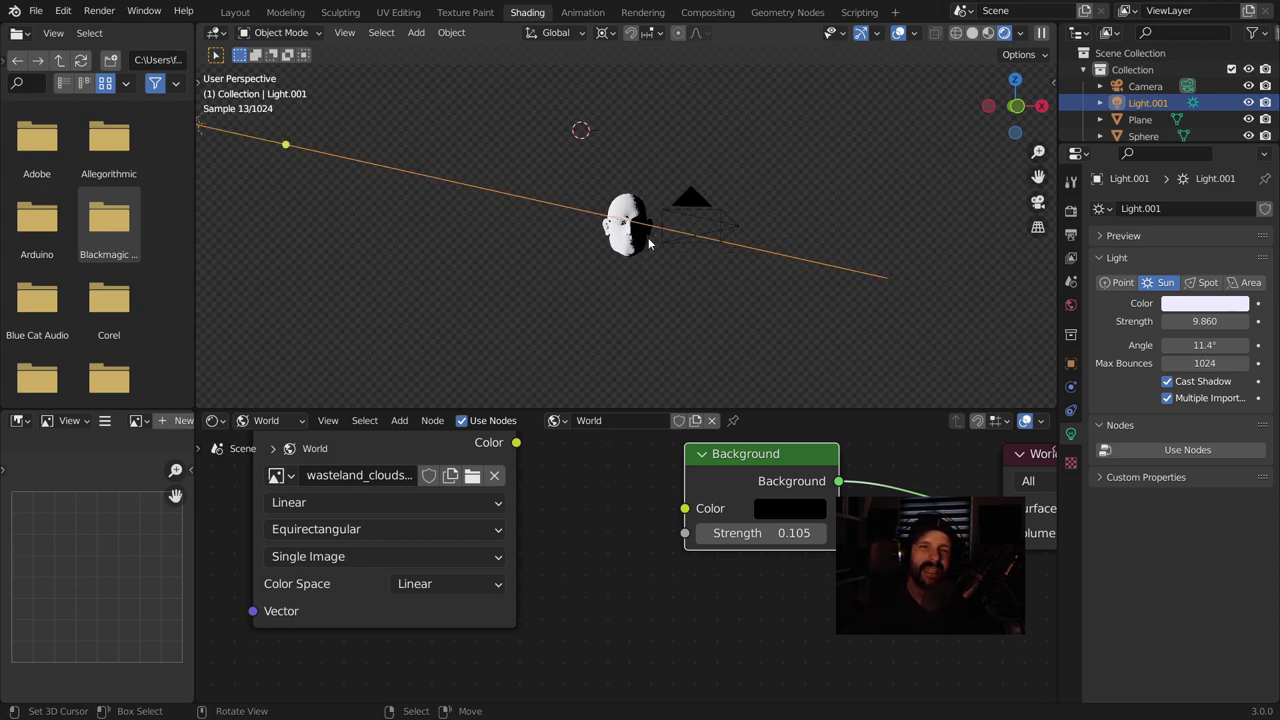
pyautogui.press('g')
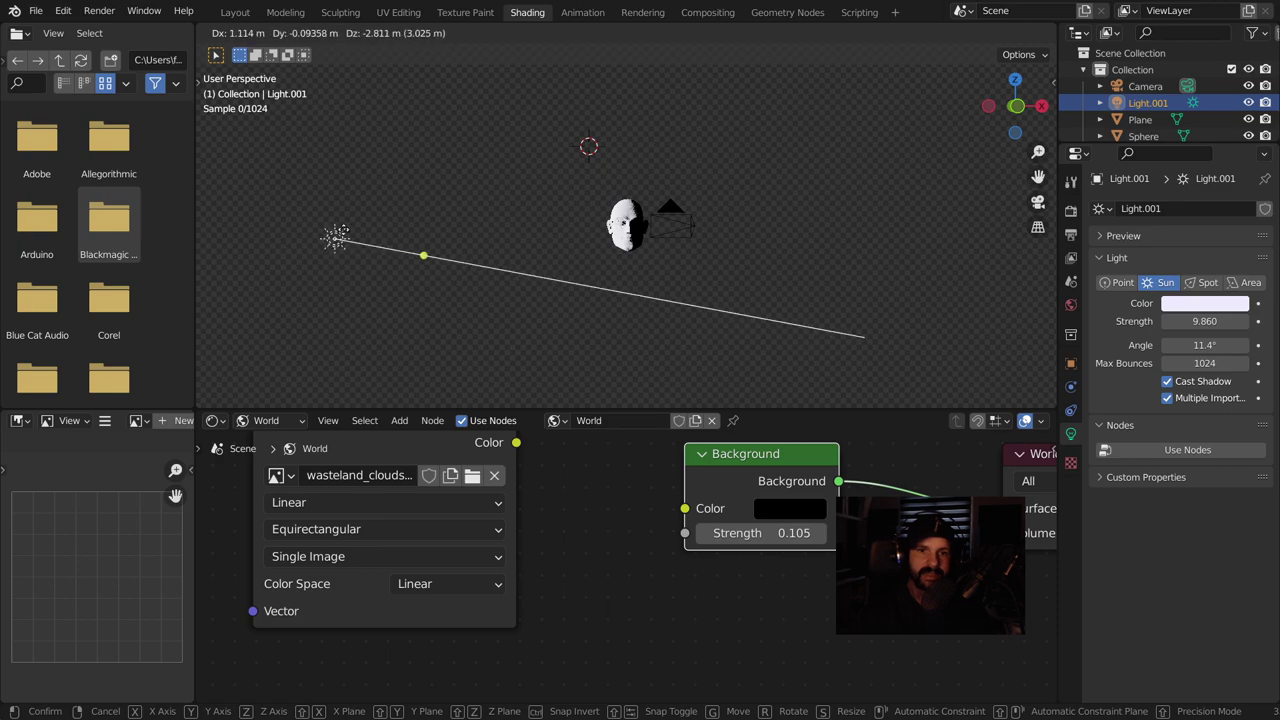
pyautogui.click(472, 238)
pyautogui.moveTo(495, 235); pyautogui.dragTo(630, 232)
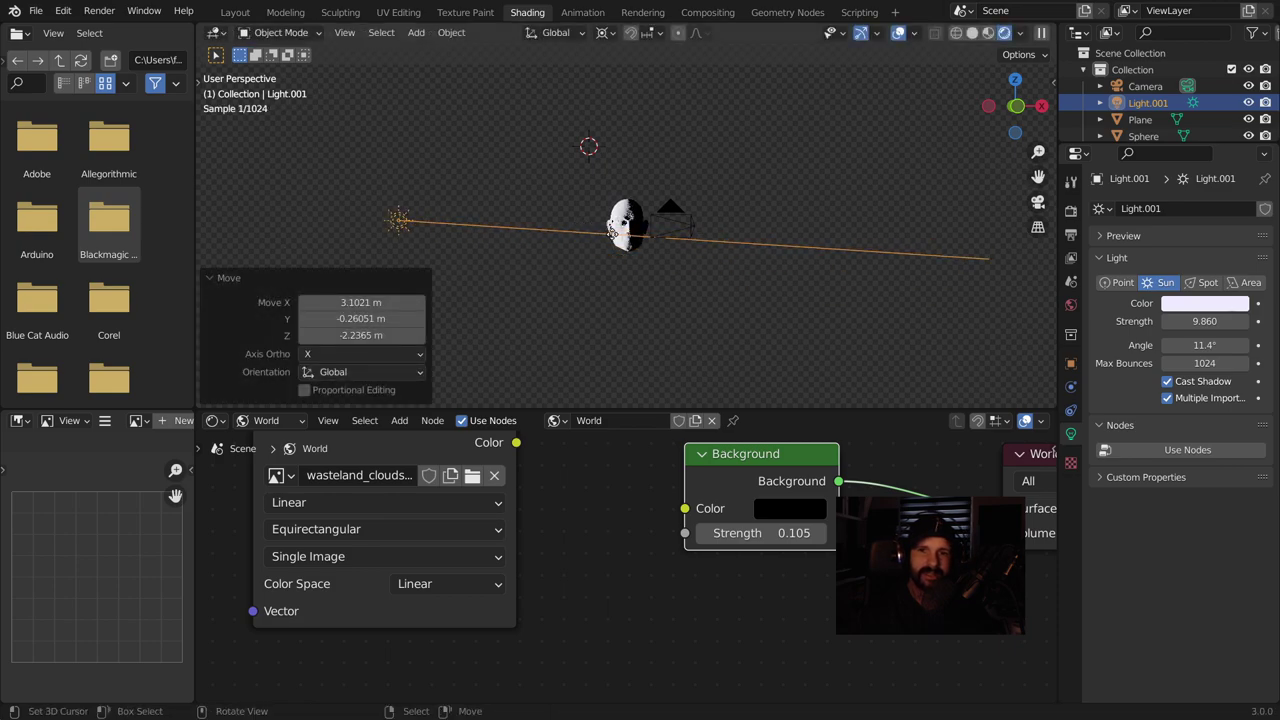
pyautogui.scroll(2, 652, 278)
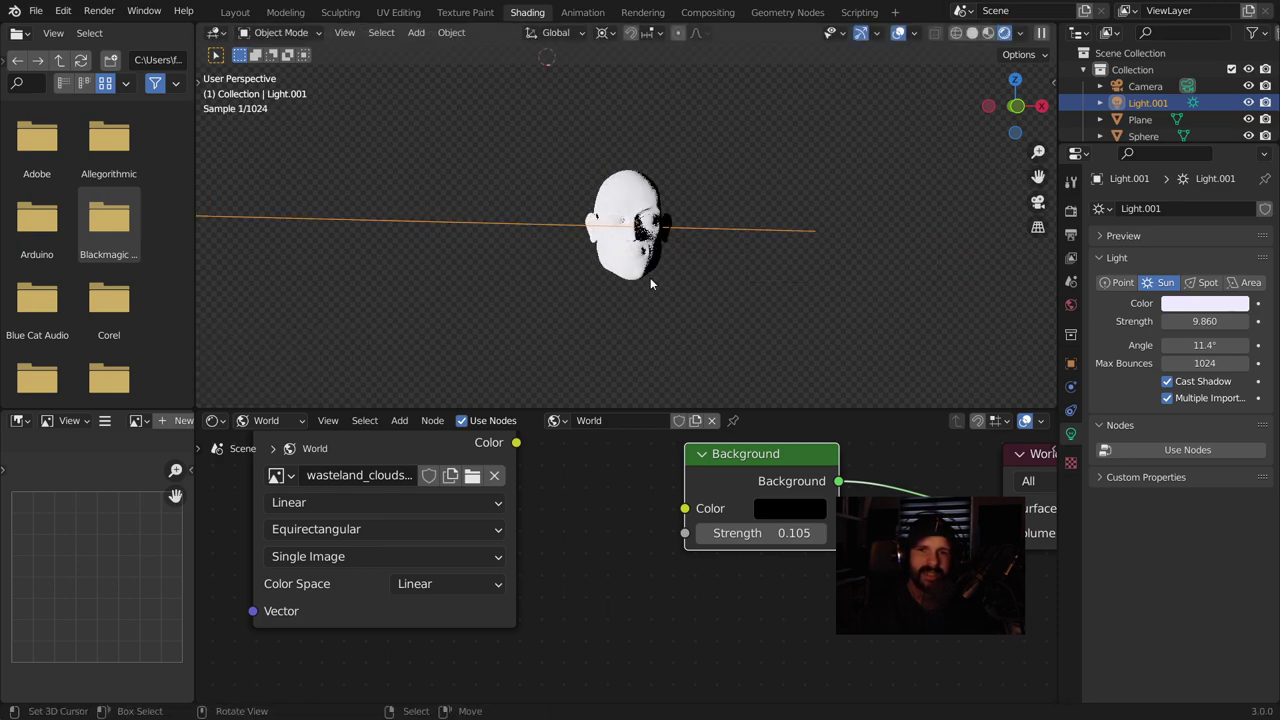
pyautogui.scroll(5, 650, 278)
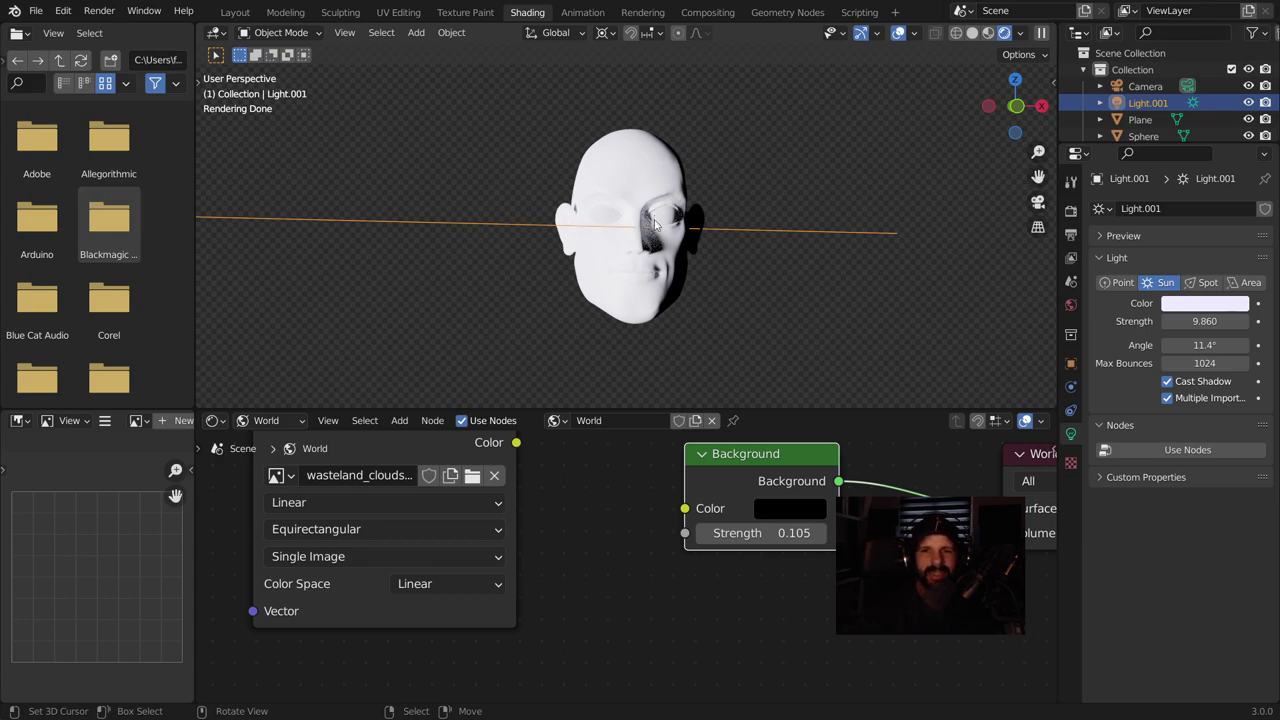
pyautogui.scroll(-4, 510, 265)
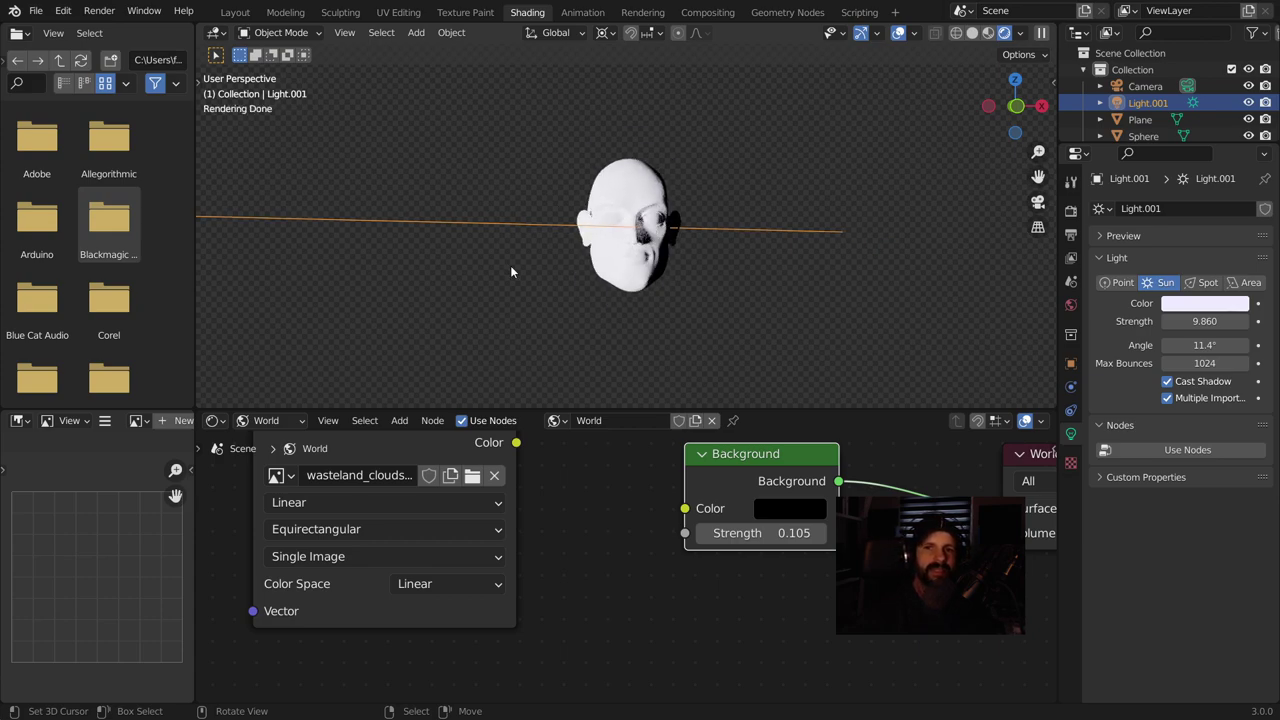
pyautogui.scroll(-2, 512, 264)
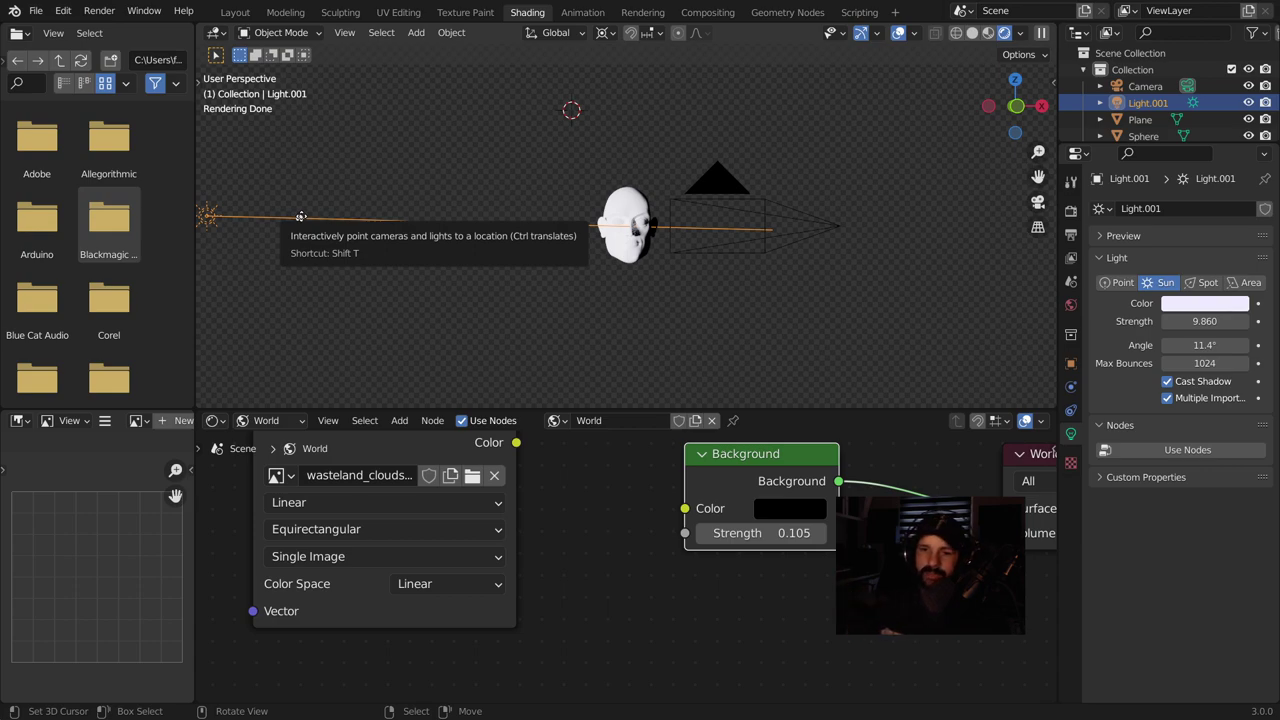
# Swing the sun lamp's target downward, then flatten its aim so light strikes the face at a new angle
pyautogui.moveTo(301, 216)
pyautogui.mouseDown()
pyautogui.moveTo(310, 241)
pyautogui.moveTo(296, 247)
pyautogui.mouseUp()
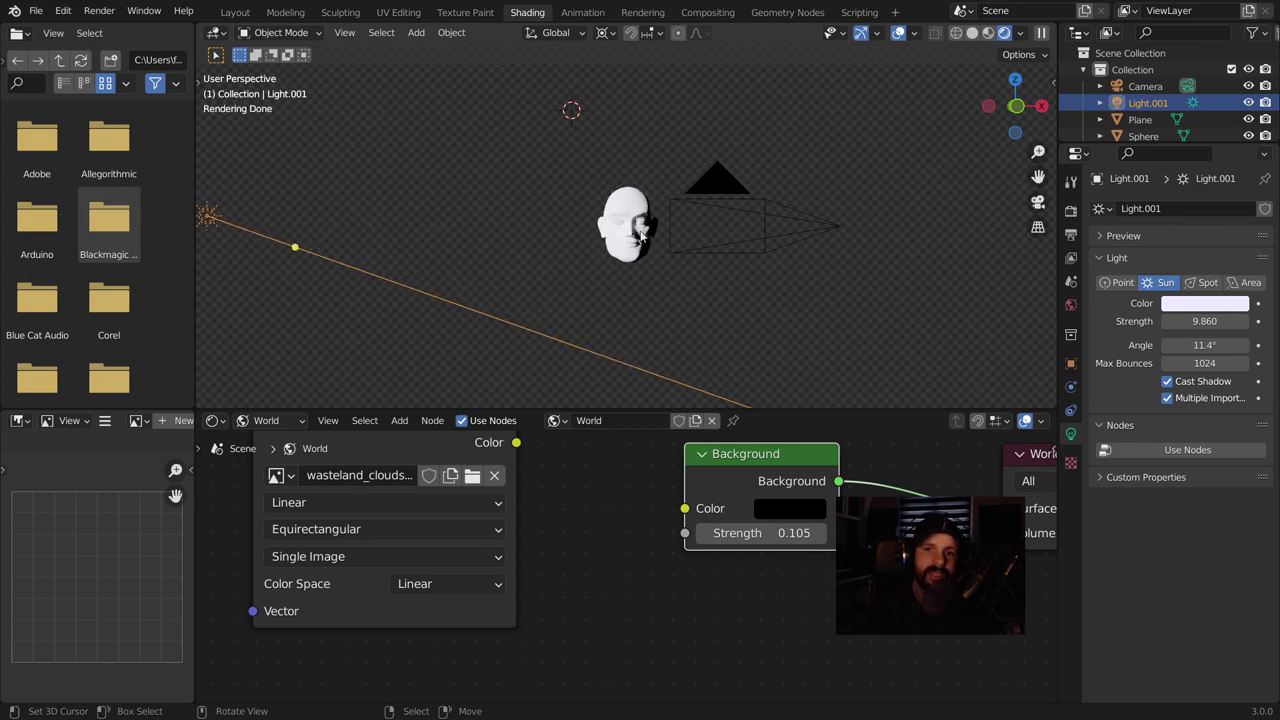
pyautogui.scroll(2, 648, 248)
pyautogui.scroll(2, 648, 248)
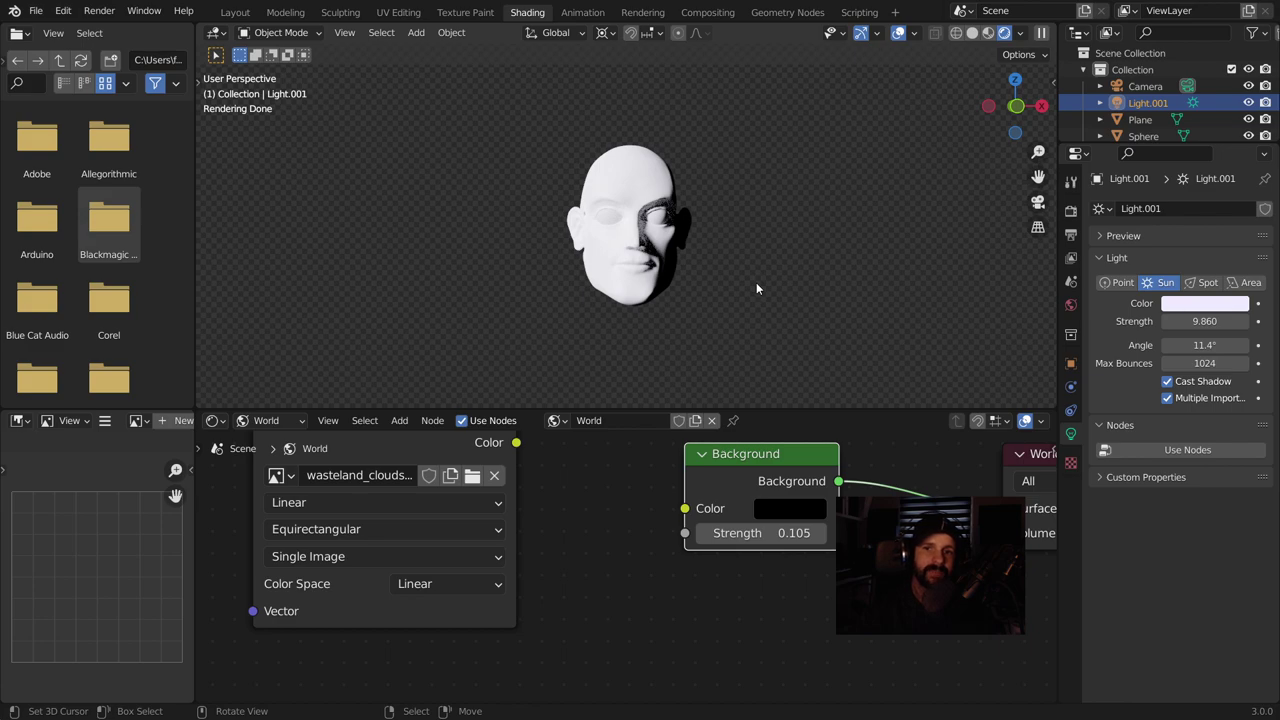
pyautogui.scroll(-2, 662, 301)
pyautogui.scroll(-2, 662, 301)
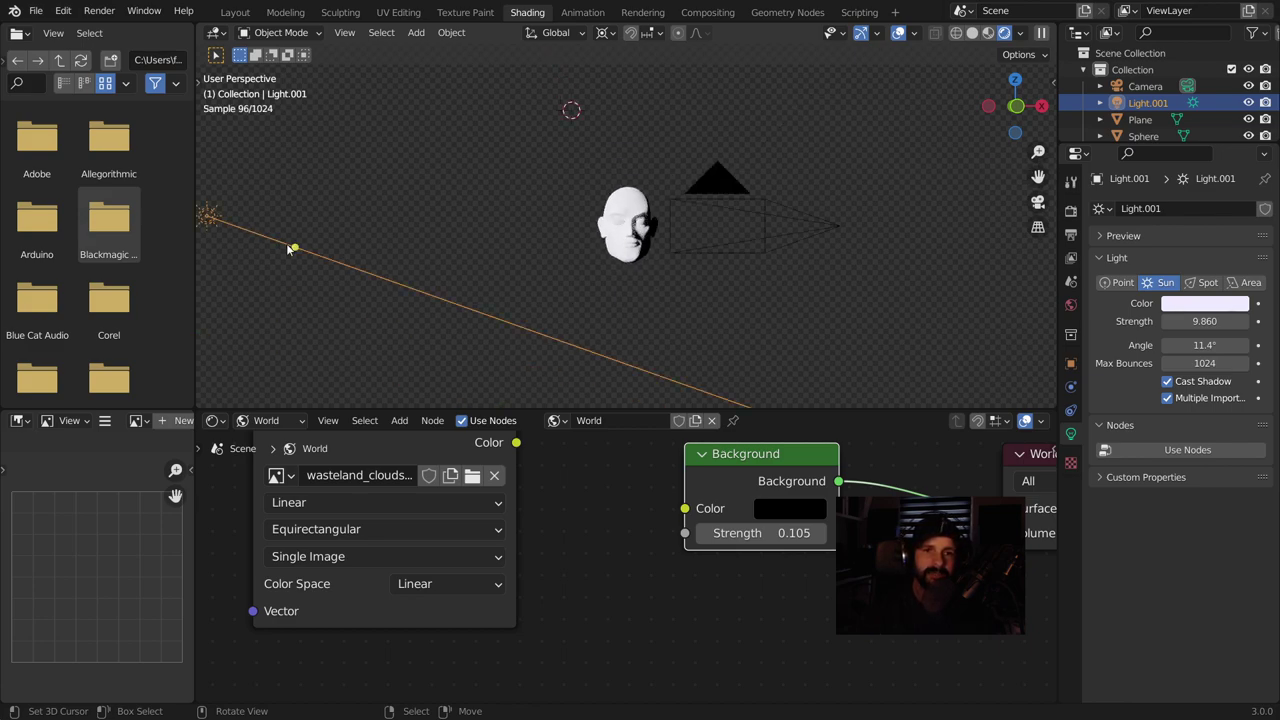
pyautogui.moveTo(292, 243); pyautogui.dragTo(295, 251)
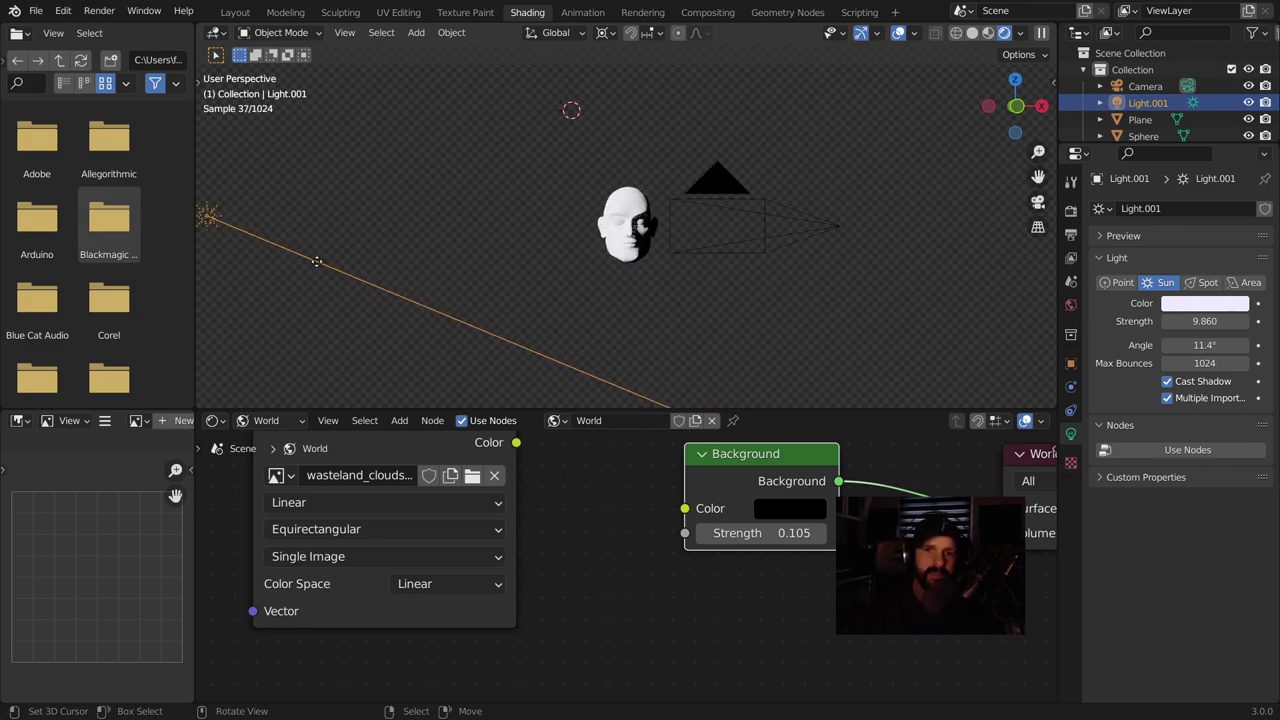
pyautogui.scroll(4, 669, 277)
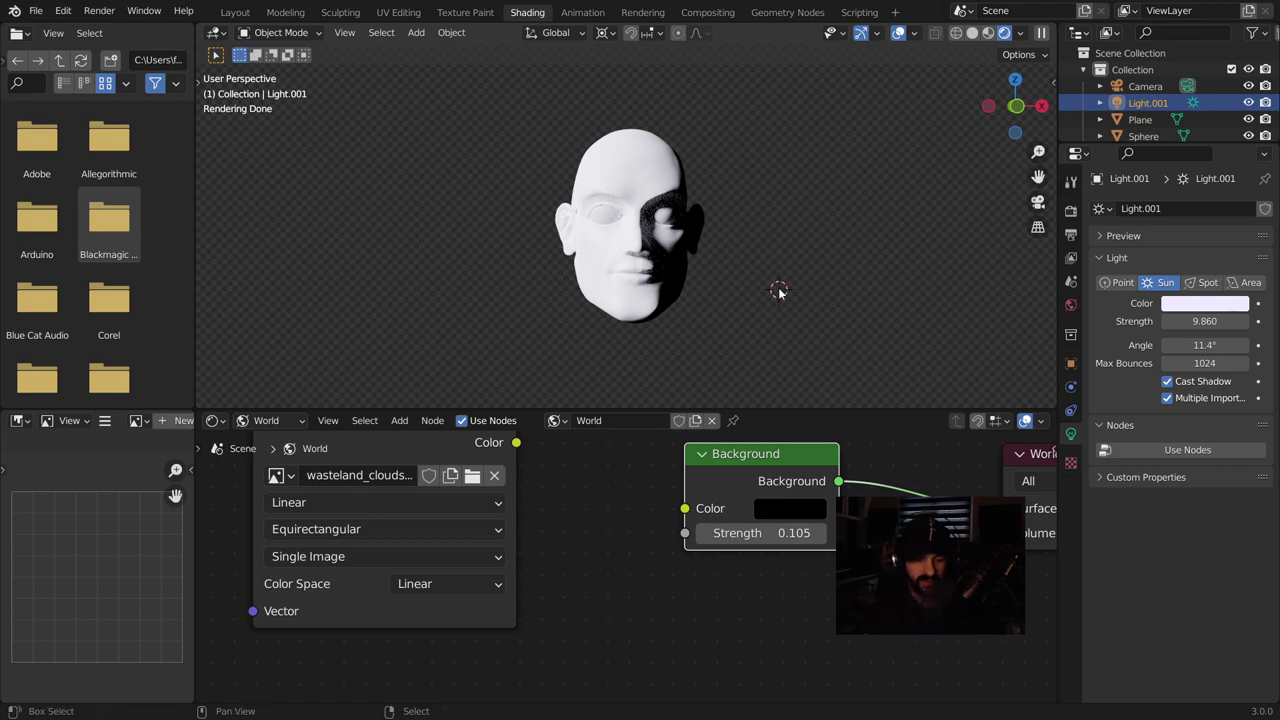
# Add a point light and raise it beside the right side of the head
pyautogui.hotkey('shift', 'a')
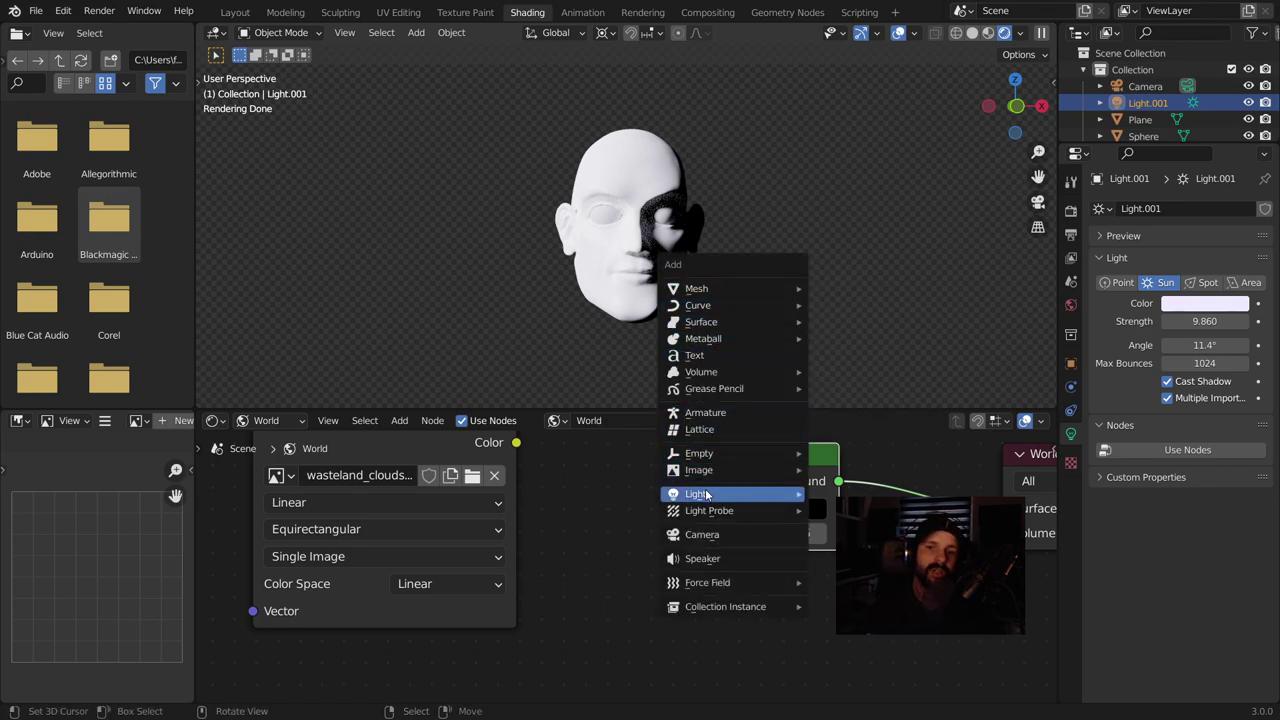
pyautogui.moveTo(696, 494)
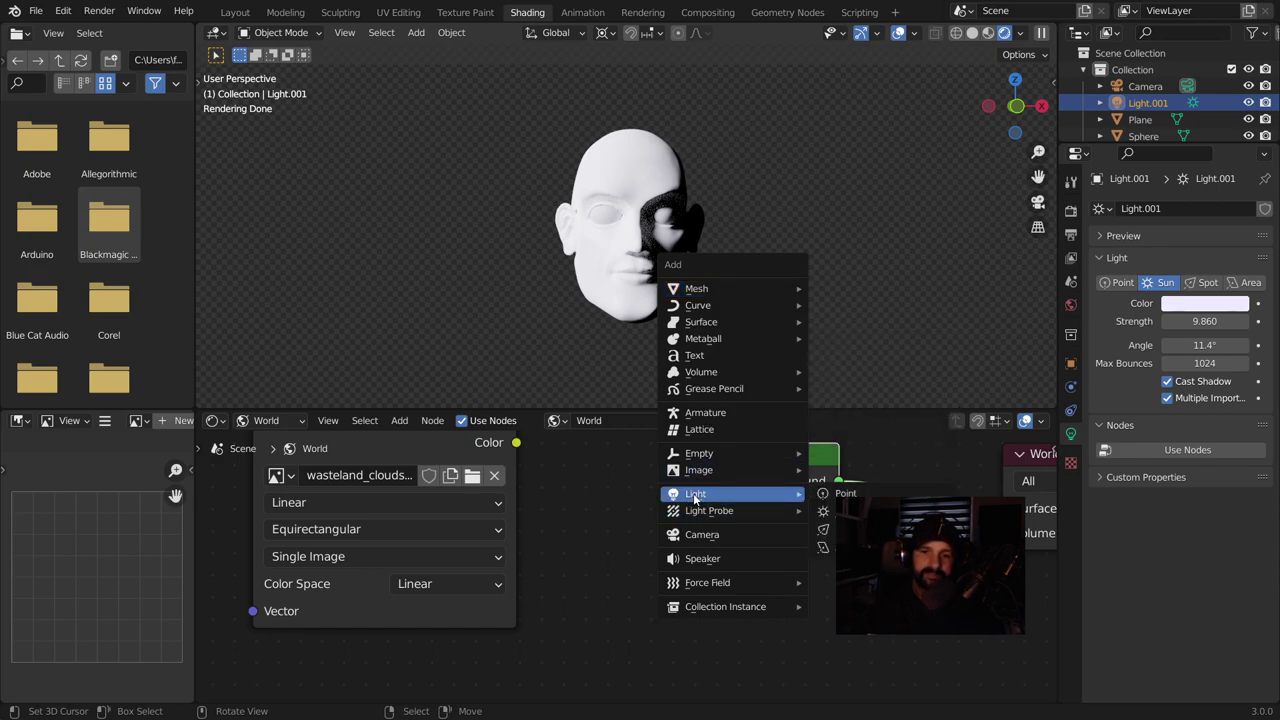
pyautogui.click(848, 492)
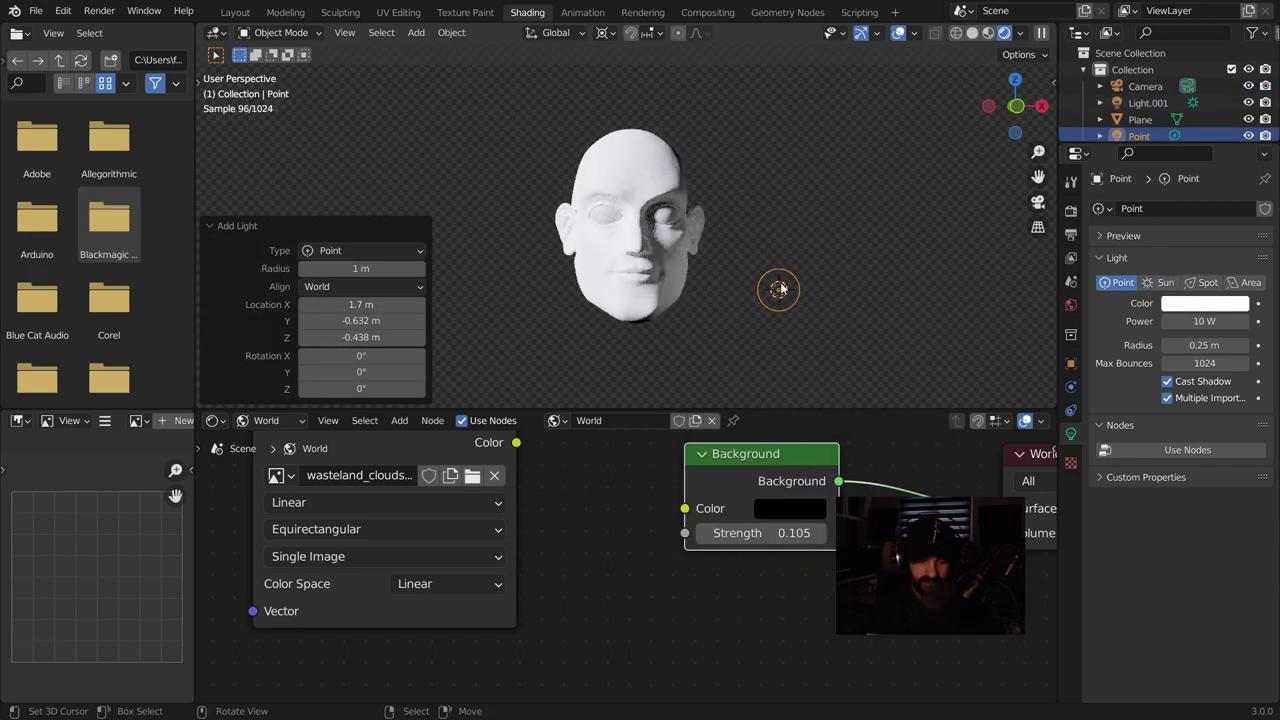
pyautogui.moveTo(780, 290); pyautogui.dragTo(769, 203)
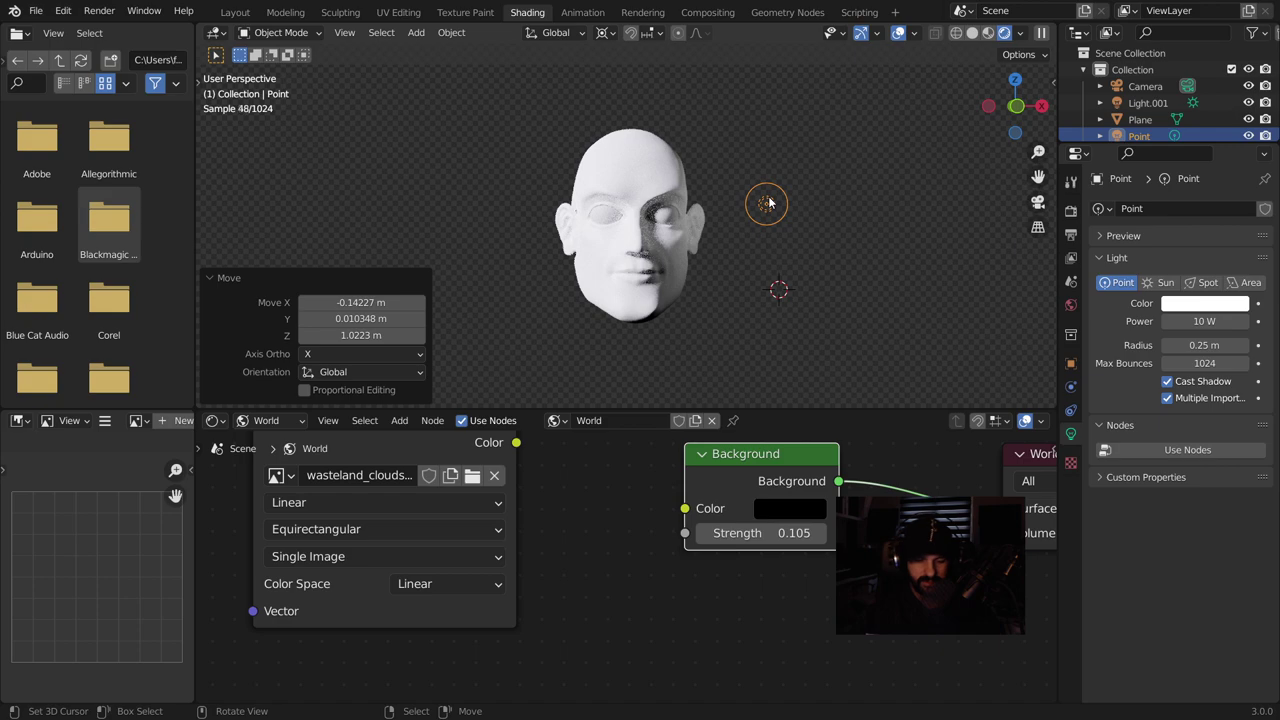
# Duplicate the point light below the first and lower the duplicate's power to 1.1 W
pyautogui.hotkey('shift', 'd')
pyautogui.click(755, 316)
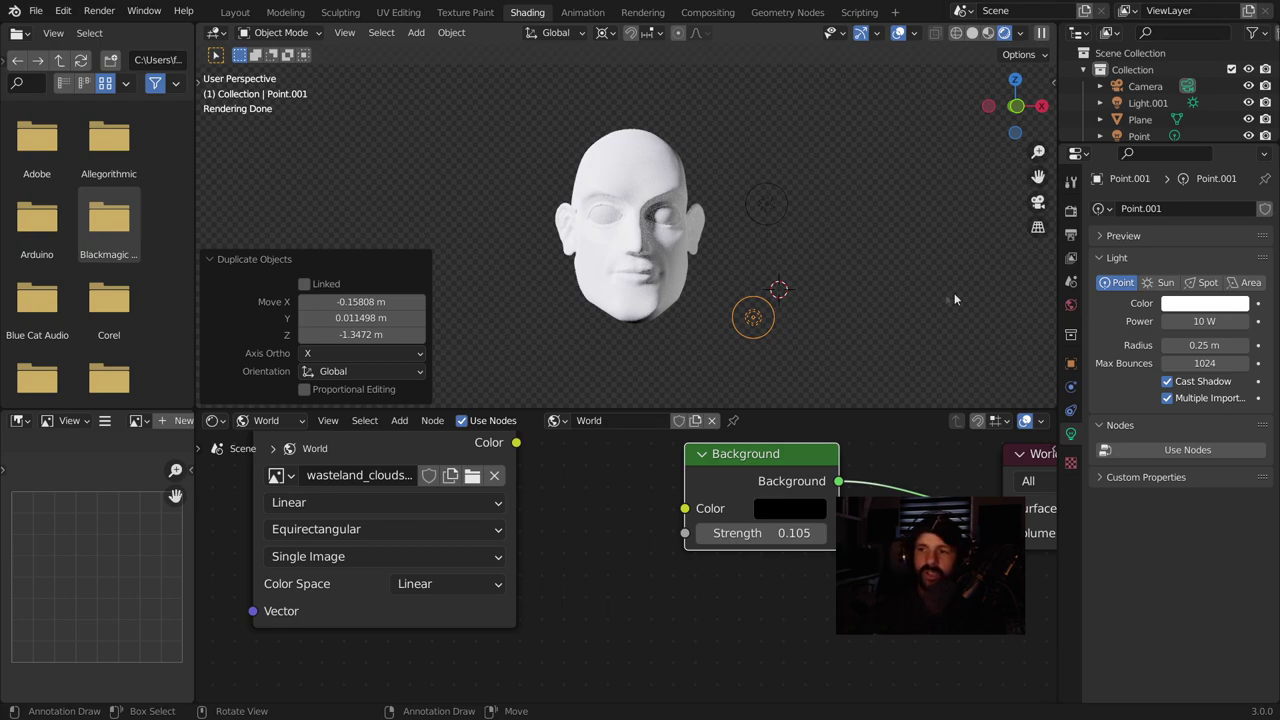
pyautogui.moveTo(1204, 321); pyautogui.dragTo(1180, 321)
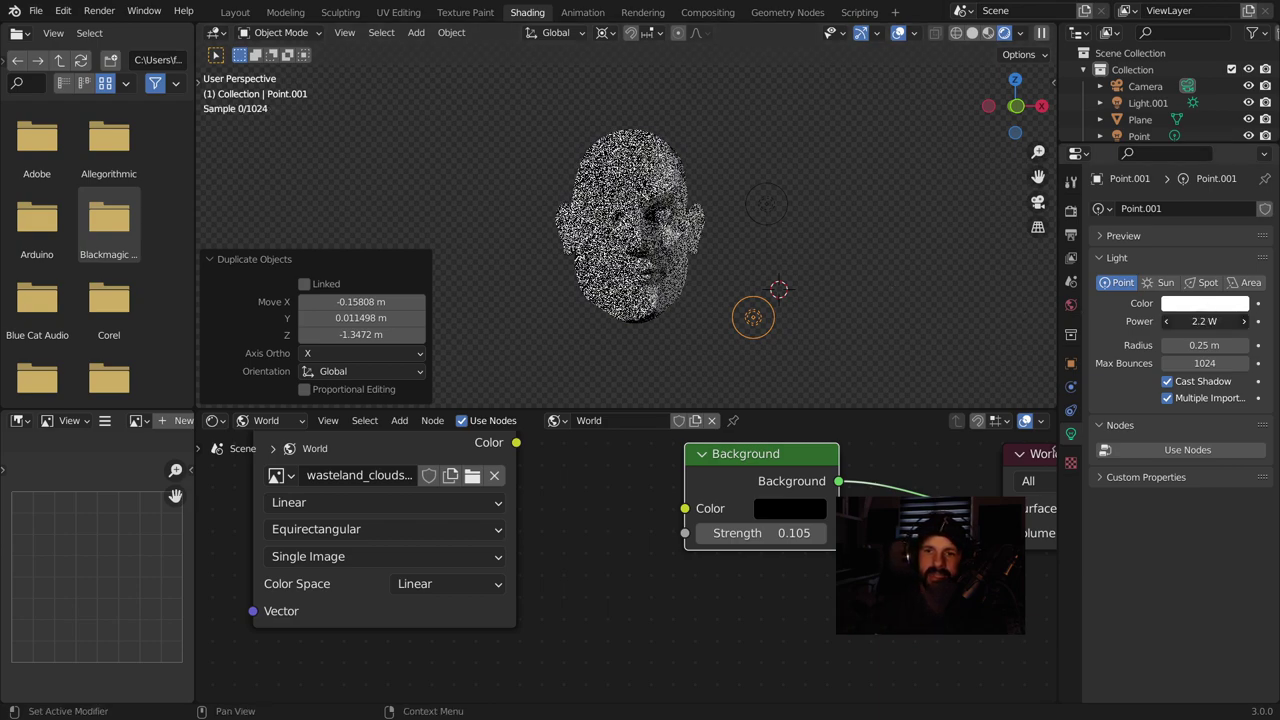
pyautogui.moveTo(1180, 321); pyautogui.dragTo(1230, 321)
pyautogui.click(764, 204)
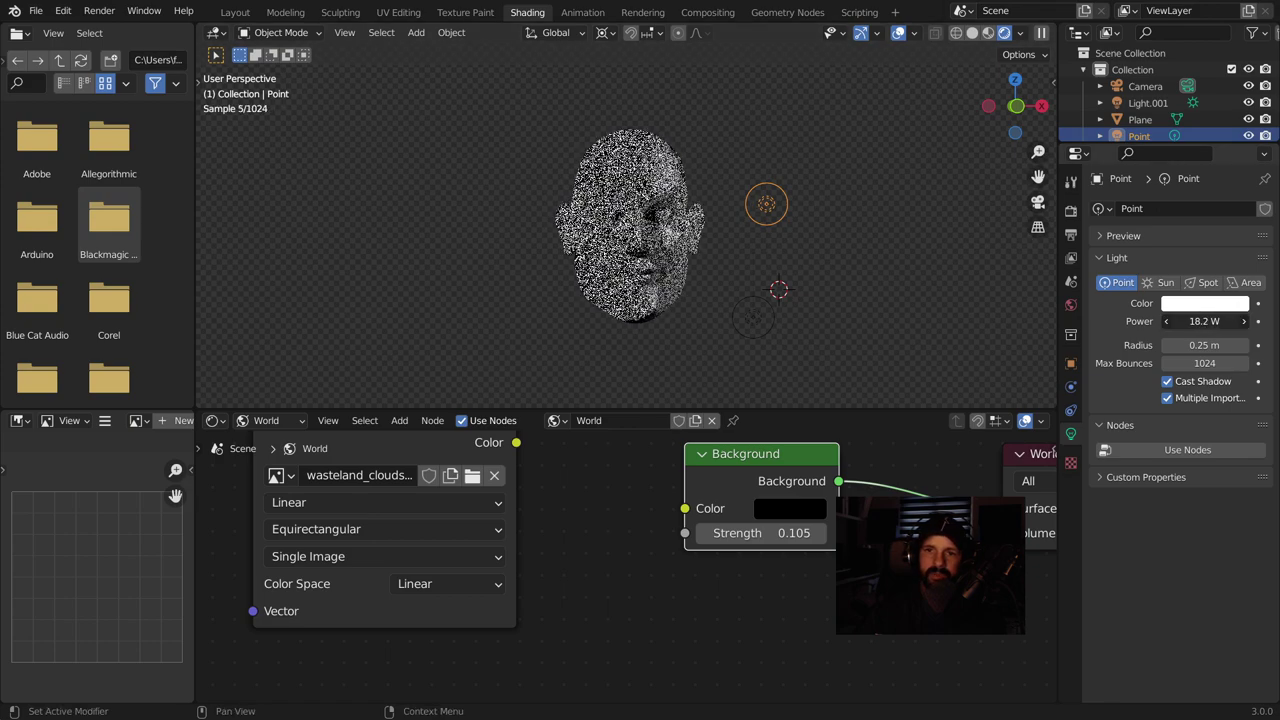
pyautogui.click(851, 286)
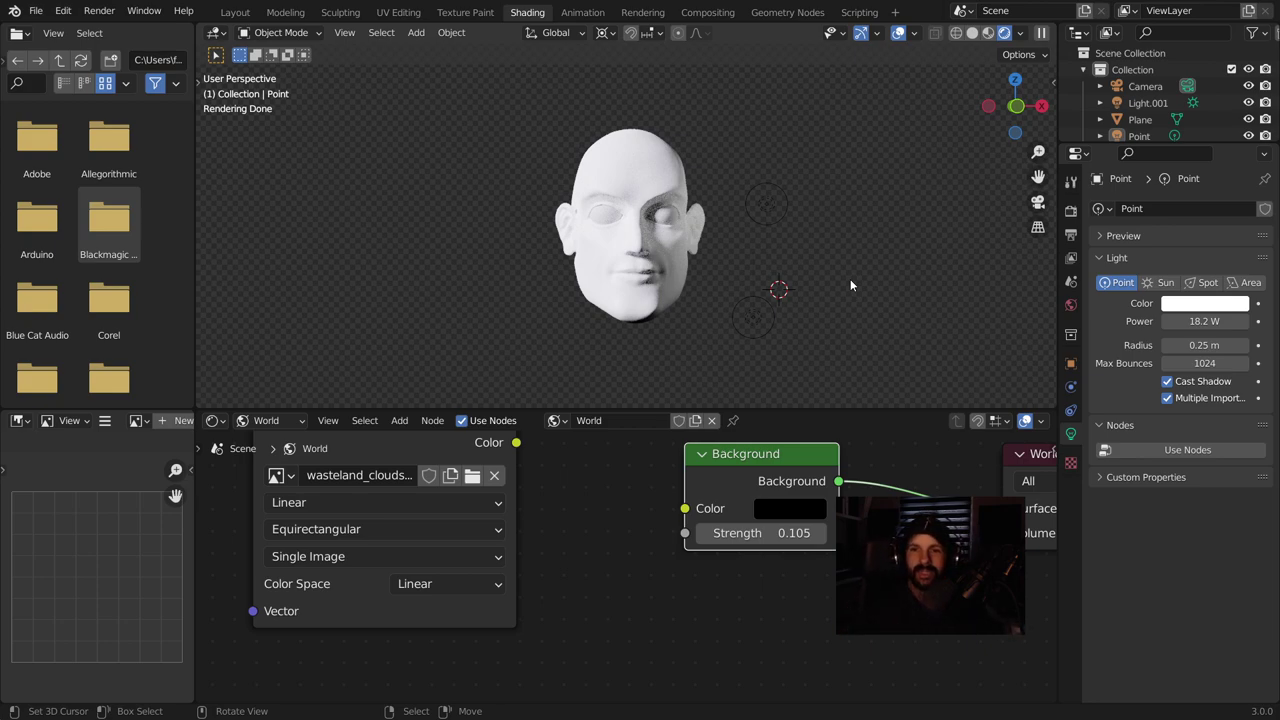
pyautogui.scroll(3, 850, 279)
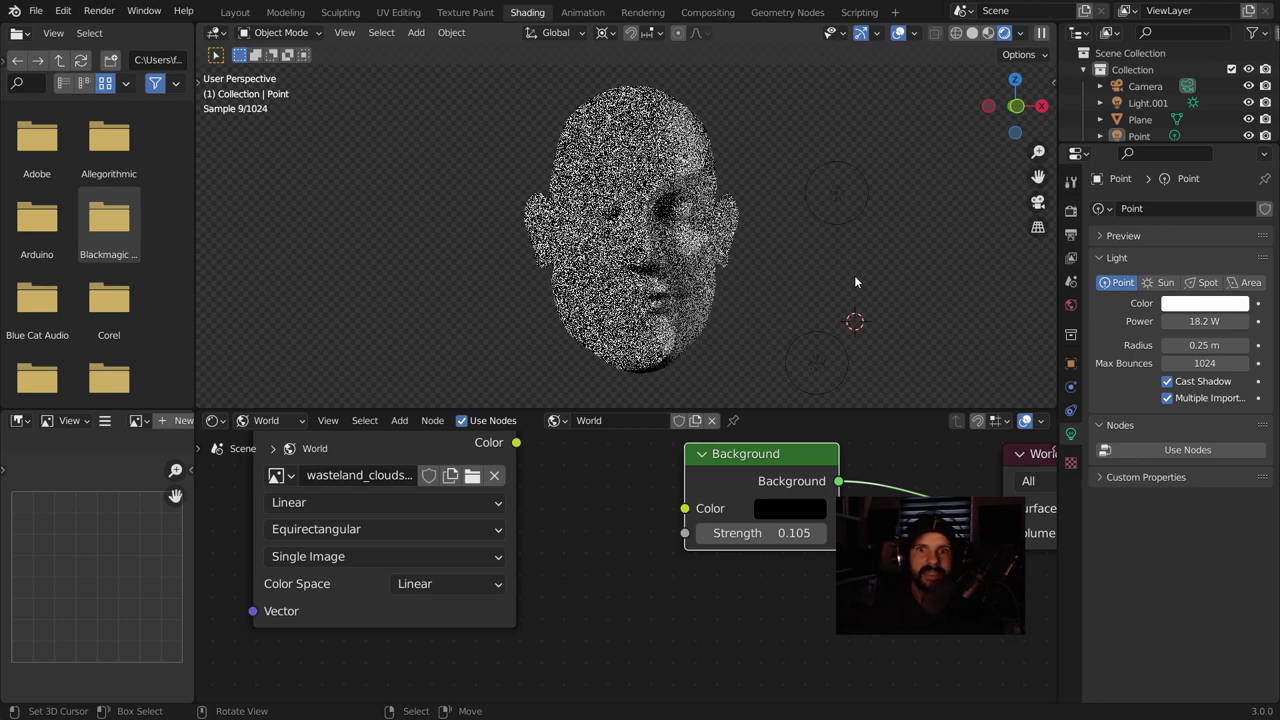
# Color the lower point light blue and the upper point light pink
pyautogui.click(806, 362)
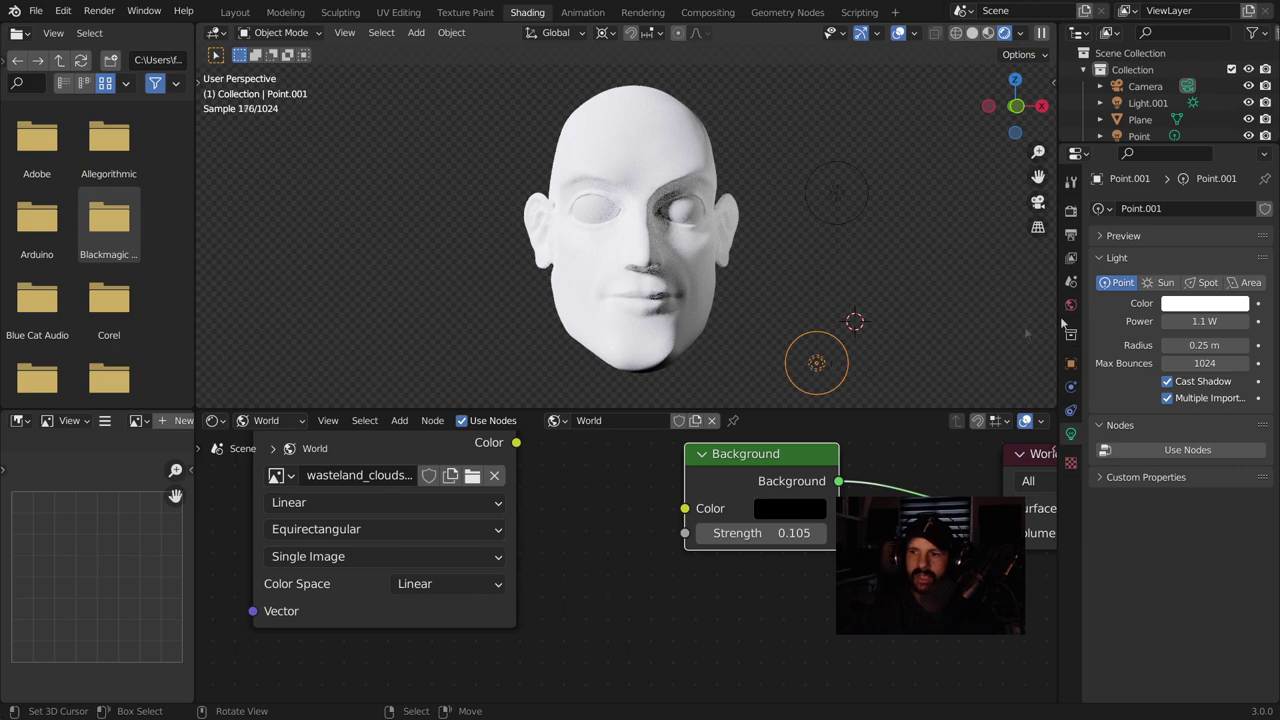
pyautogui.click(1203, 303)
pyautogui.click(1194, 117)
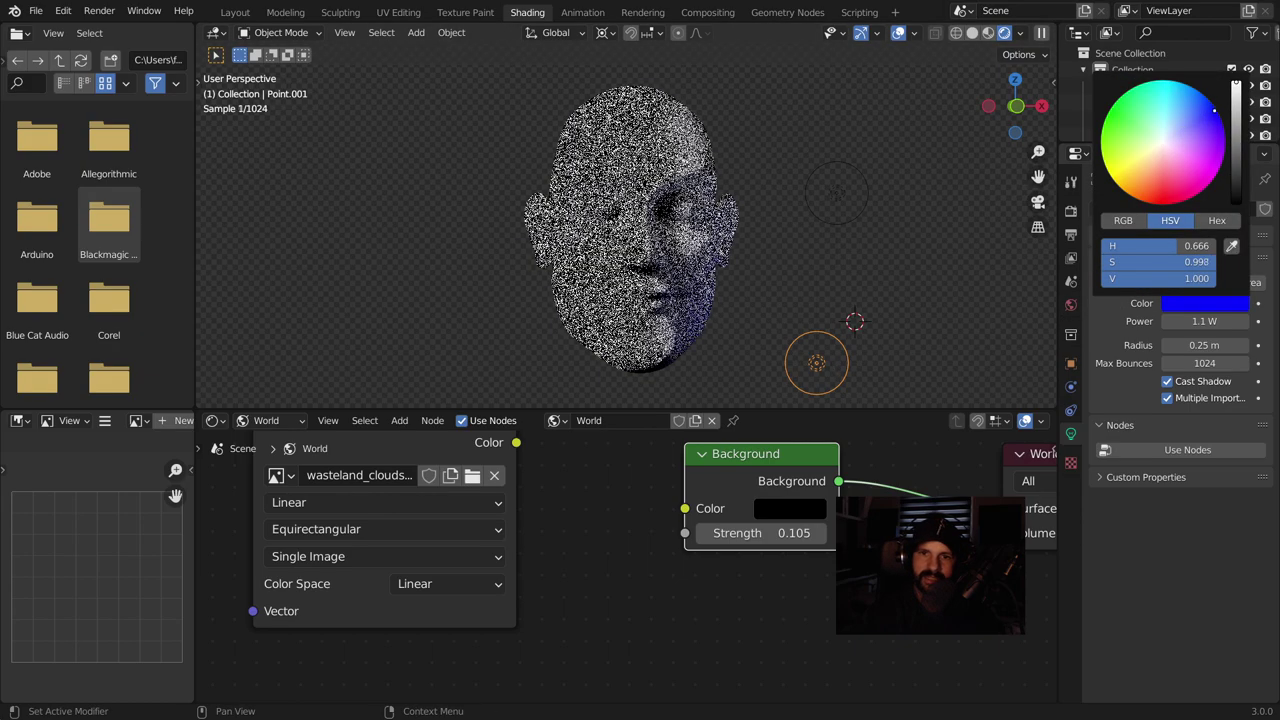
pyautogui.click(835, 196)
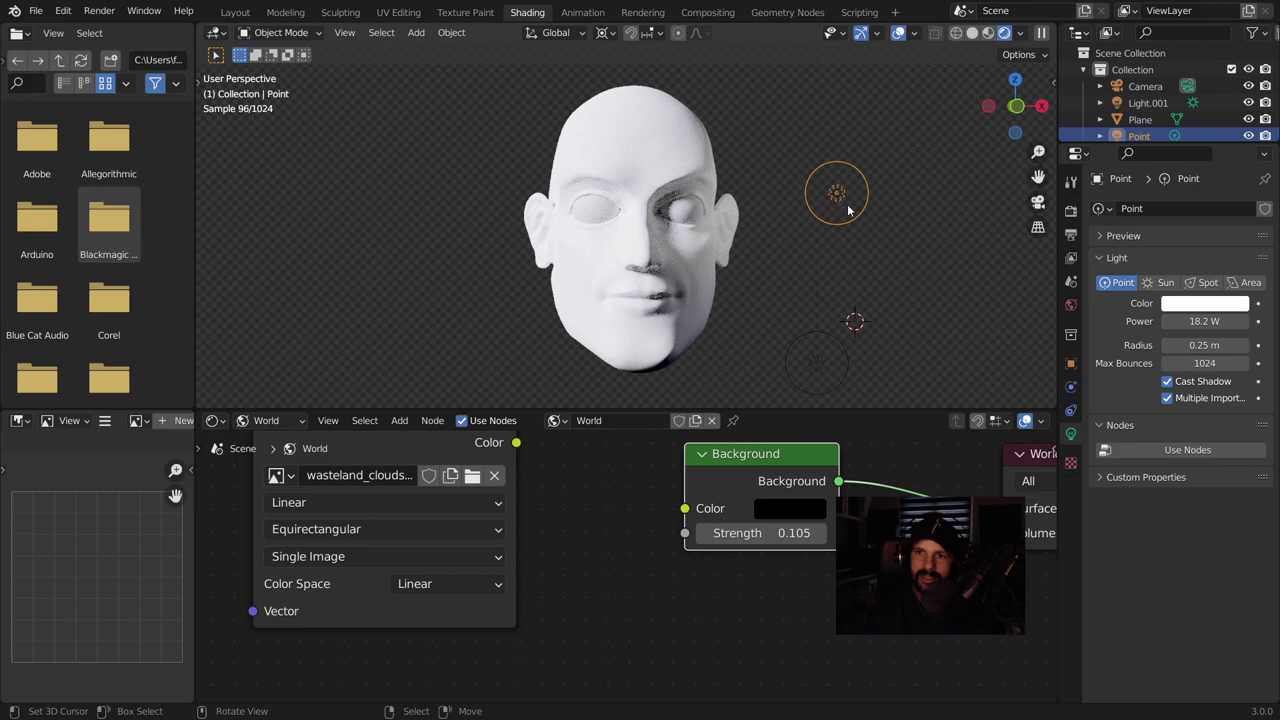
pyautogui.click(1203, 303)
pyautogui.moveTo(1183, 202)
pyautogui.mouseDown()
pyautogui.moveTo(1176, 145)
pyautogui.moveTo(1162, 166)
pyautogui.mouseUp()
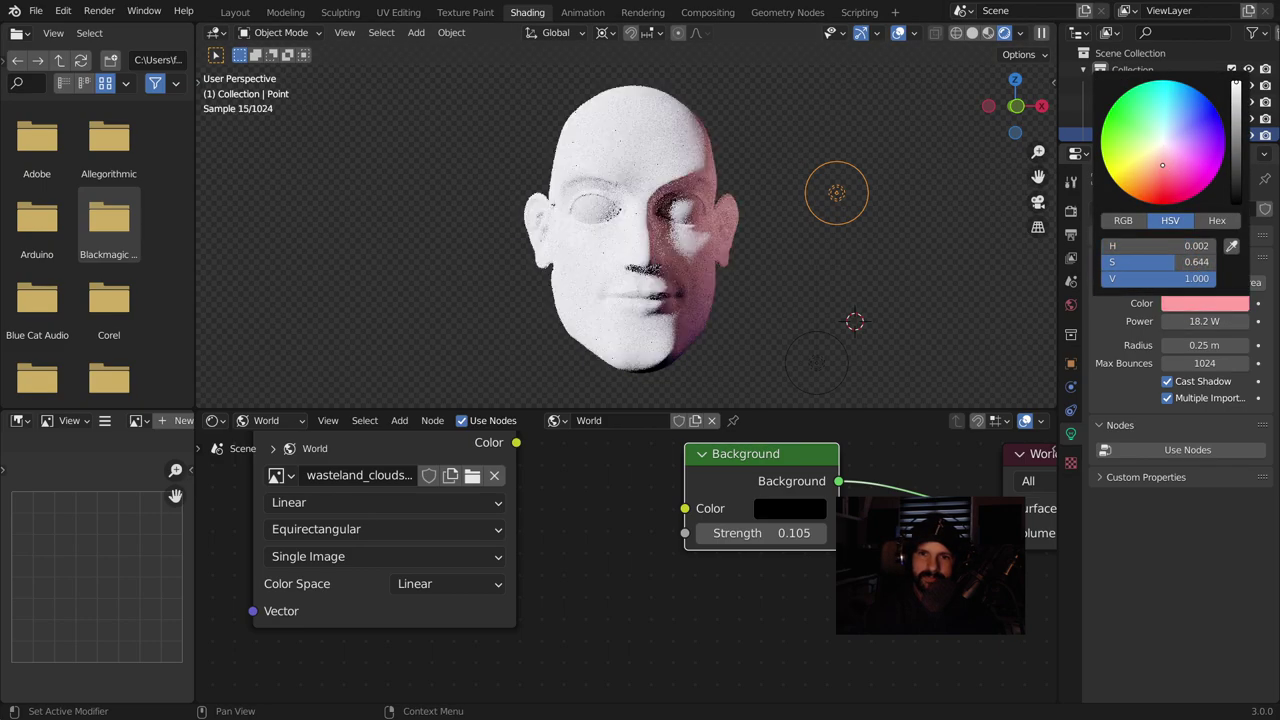
pyautogui.click(925, 148)
# Set the blue lower point light's power to 11 W
pyautogui.click(817, 362)
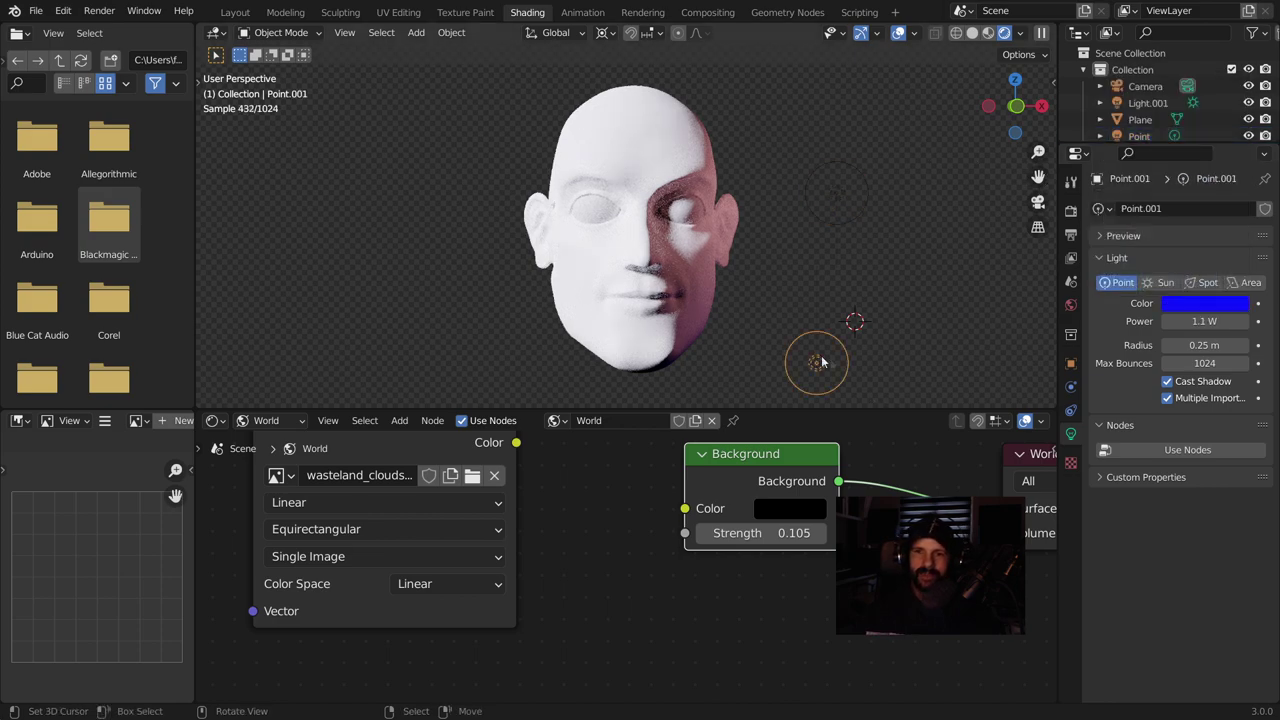
pyautogui.moveTo(1204, 321)
pyautogui.mouseDown()
pyautogui.moveTo(1185, 321)
pyautogui.moveTo(1220, 321)
pyautogui.mouseUp()
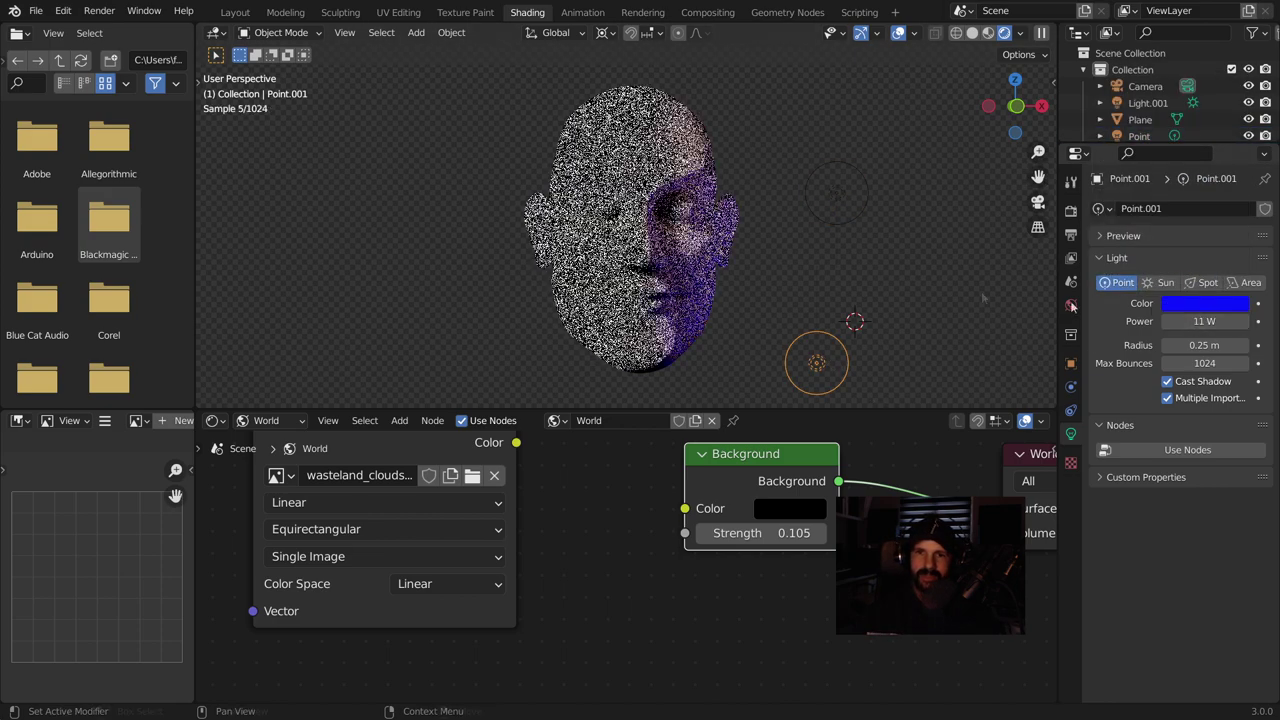
pyautogui.click(885, 274)
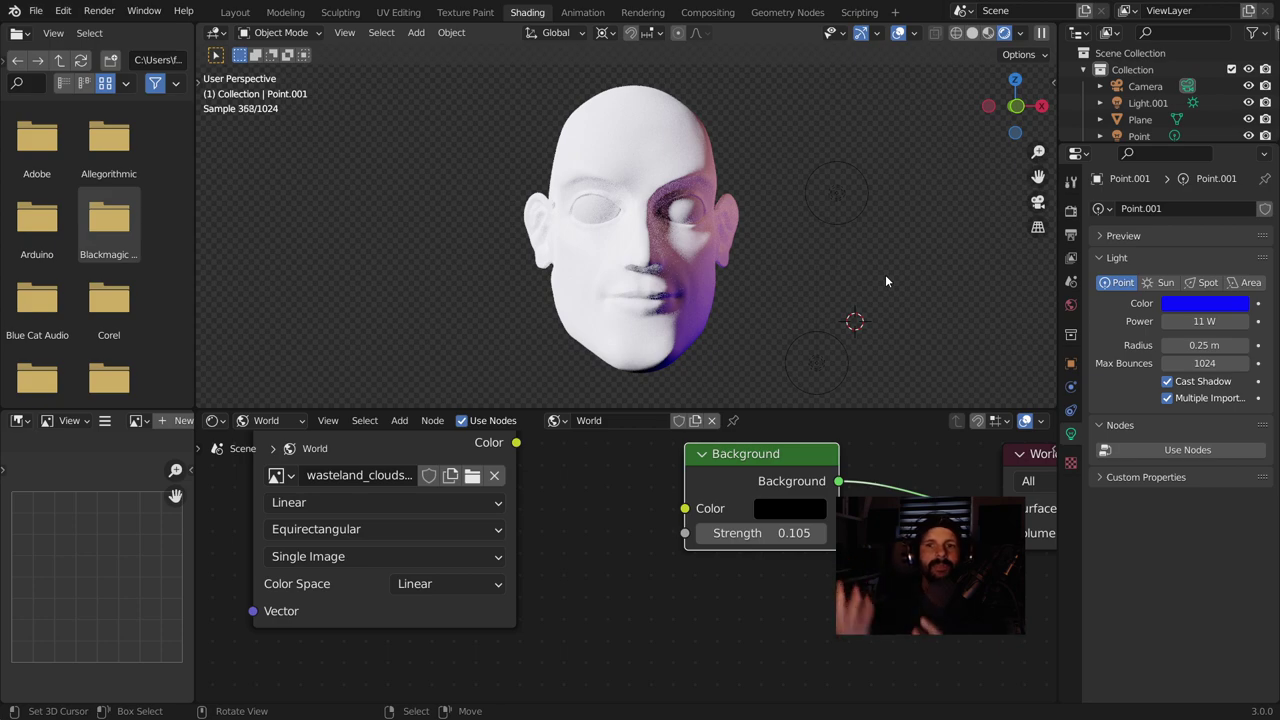
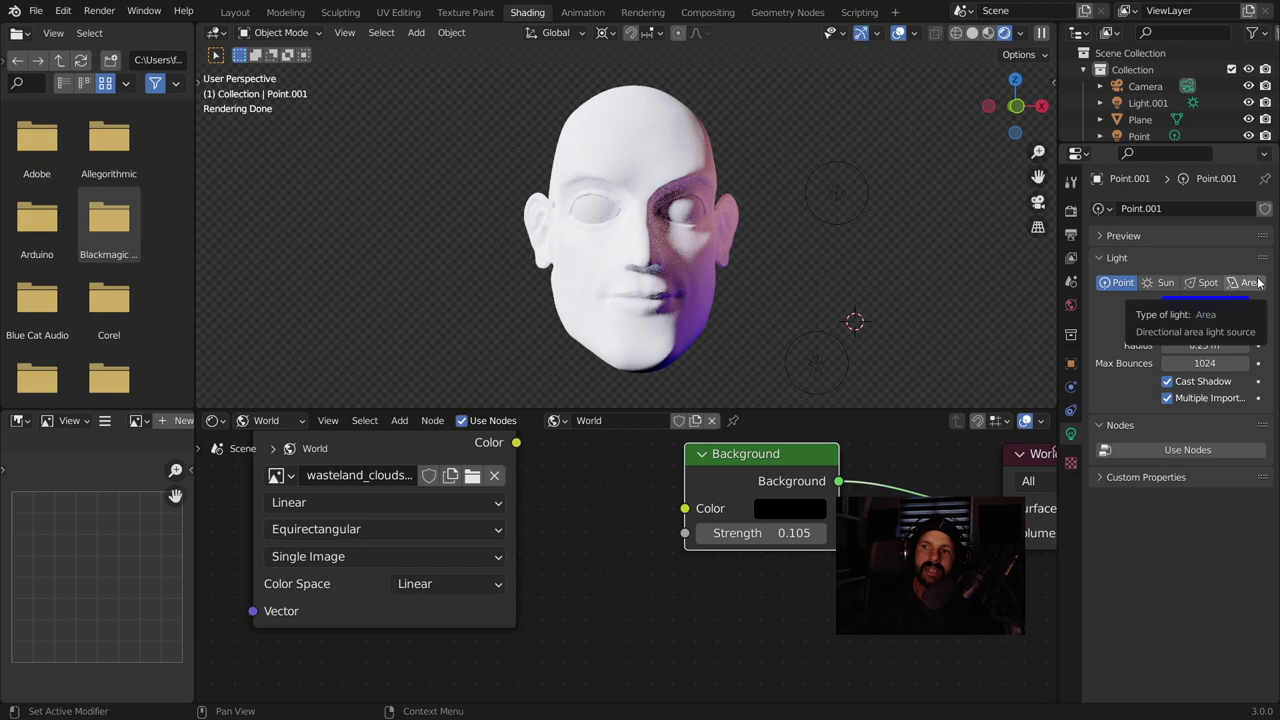
# Convert the Point.001 light into a spotlight and raise it above the head
pyautogui.click(1203, 282)
pyautogui.scroll(-5, 726, 238)
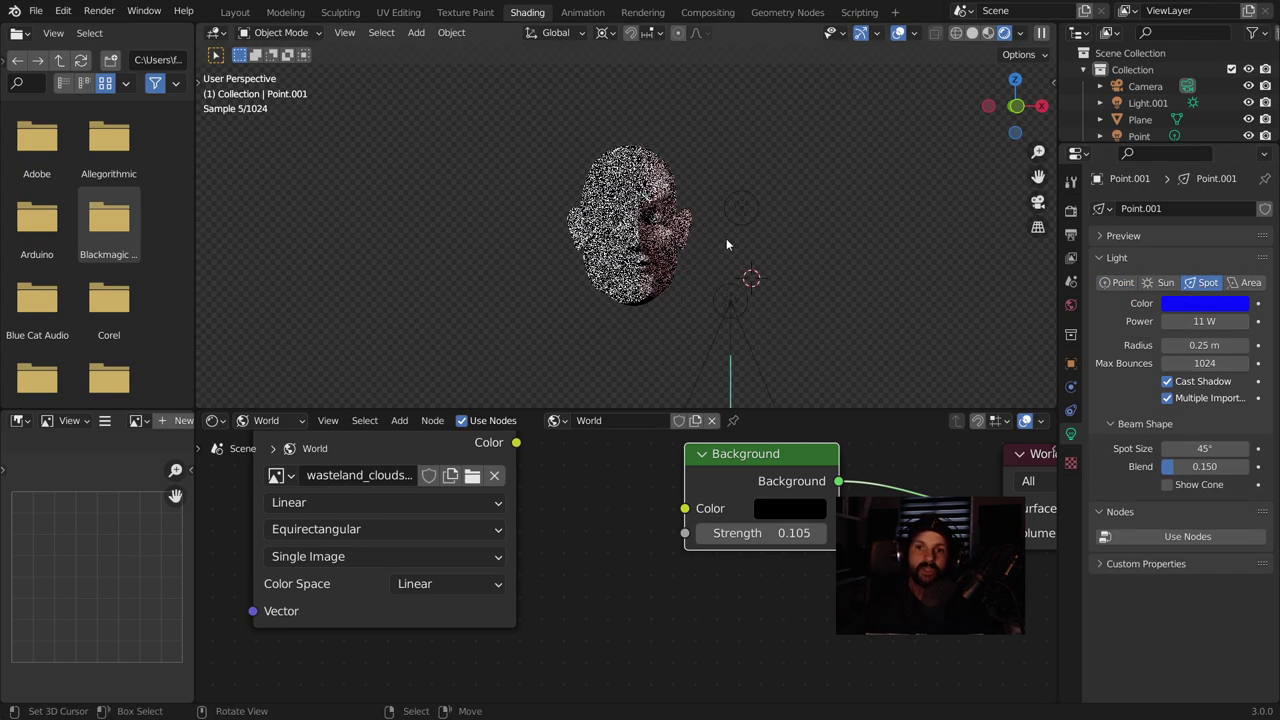
pyautogui.click(705, 287)
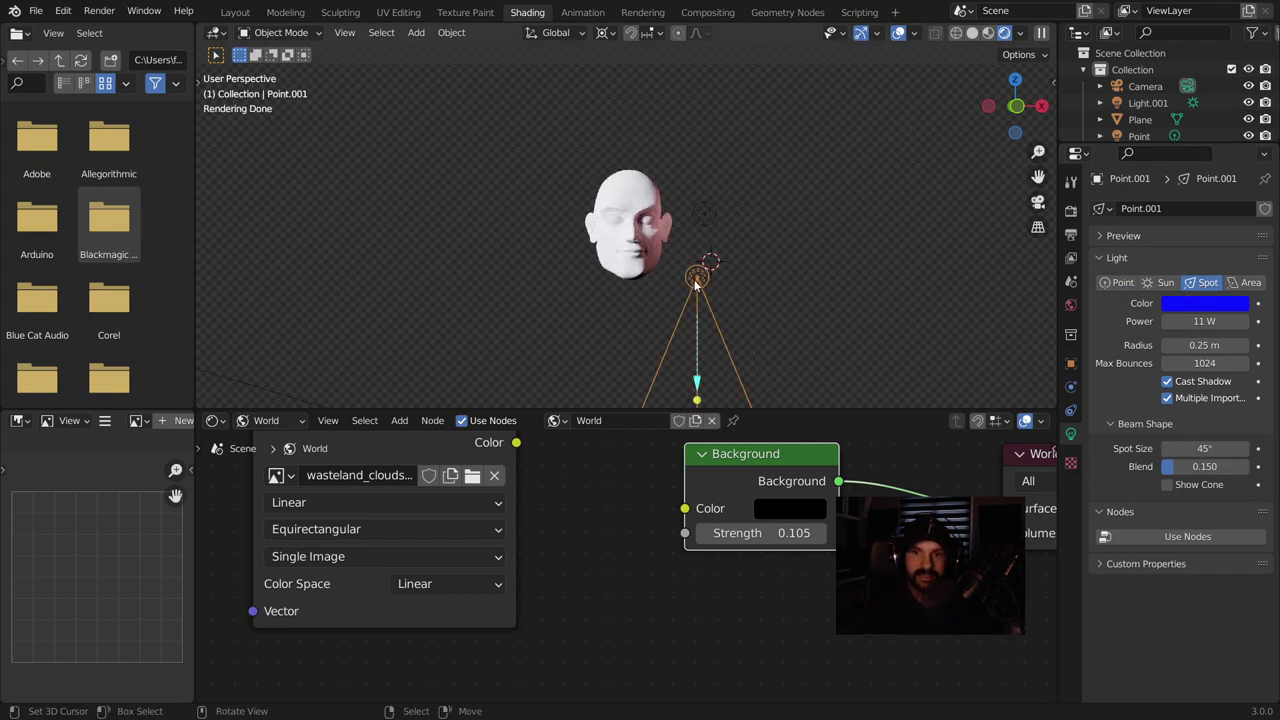
pyautogui.press('g')
pyautogui.click(665, 73)
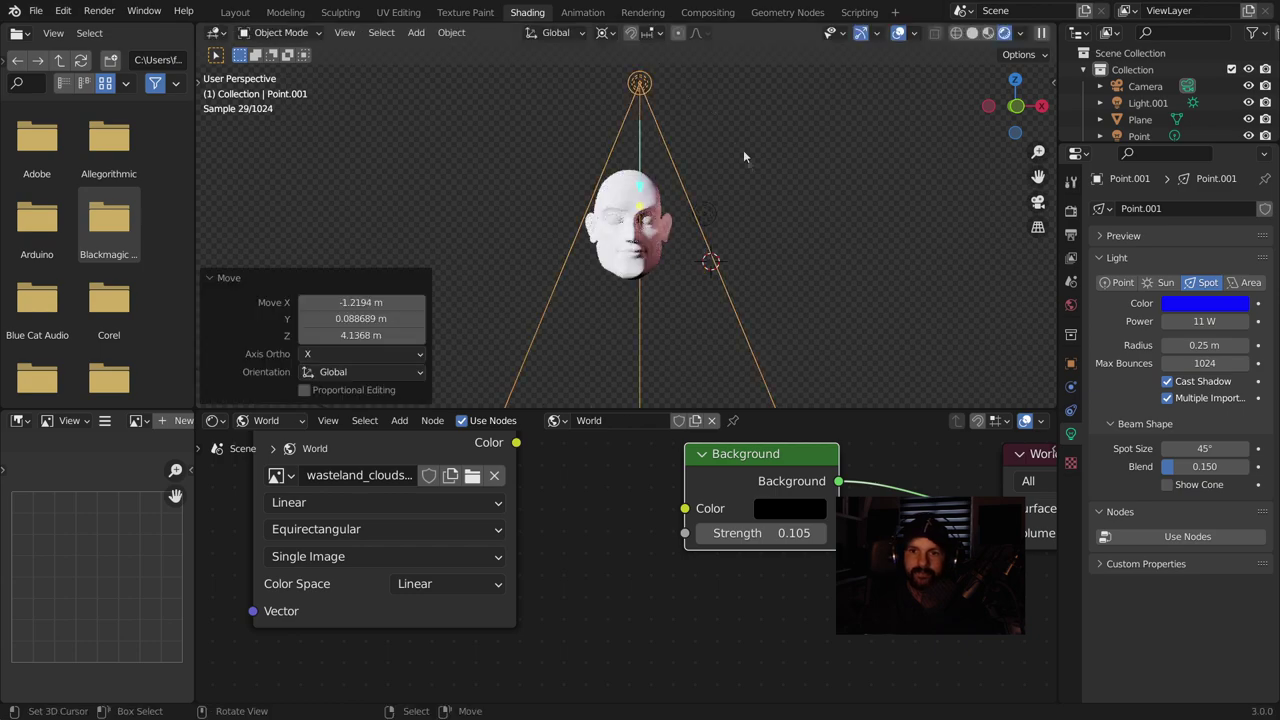
# Delete the original point light
pyautogui.click(708, 223)
pyautogui.press('Delete')
pyautogui.moveTo(800, 222)
pyautogui.mouseDown(button='middle')
pyautogui.moveTo(699, 264)
pyautogui.moveTo(686, 299)
pyautogui.moveTo(742, 242)
pyautogui.moveTo(779, 174)
pyautogui.mouseUp(button='middle')
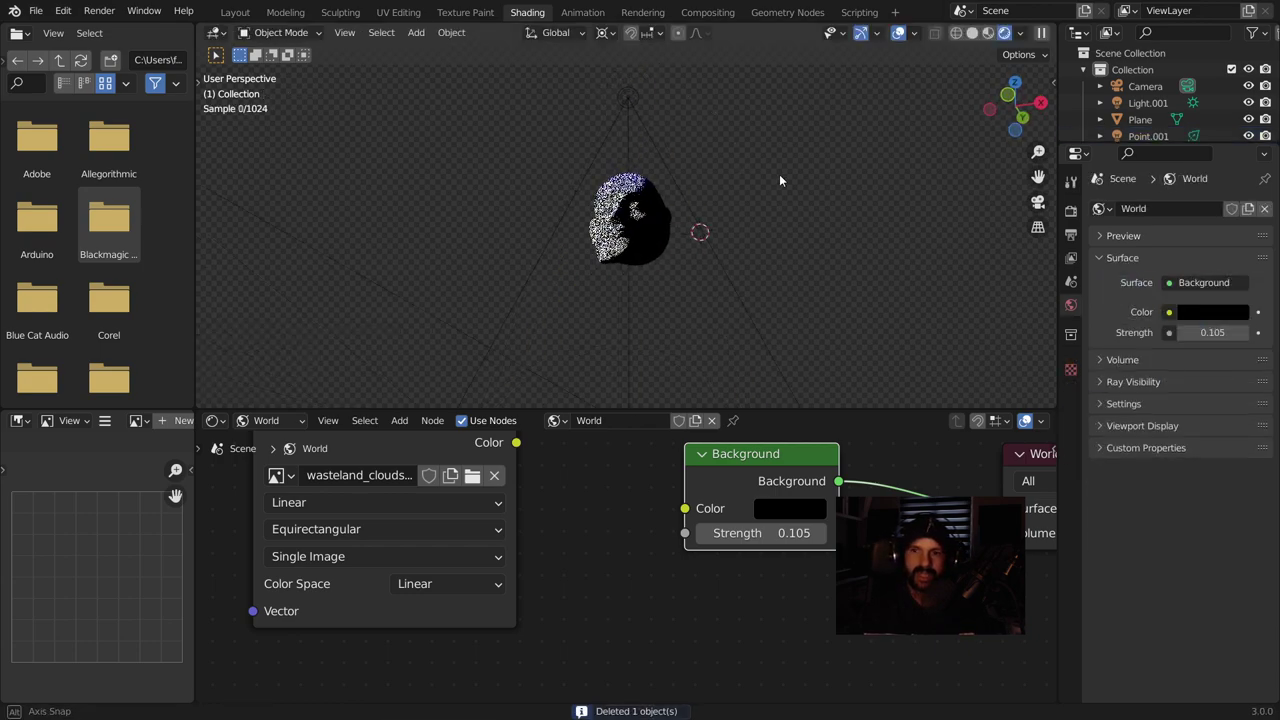
# Color the spotlight green, enlarge its radius to 0.65 m and raise power to about 616 W
pyautogui.click(1210, 312)
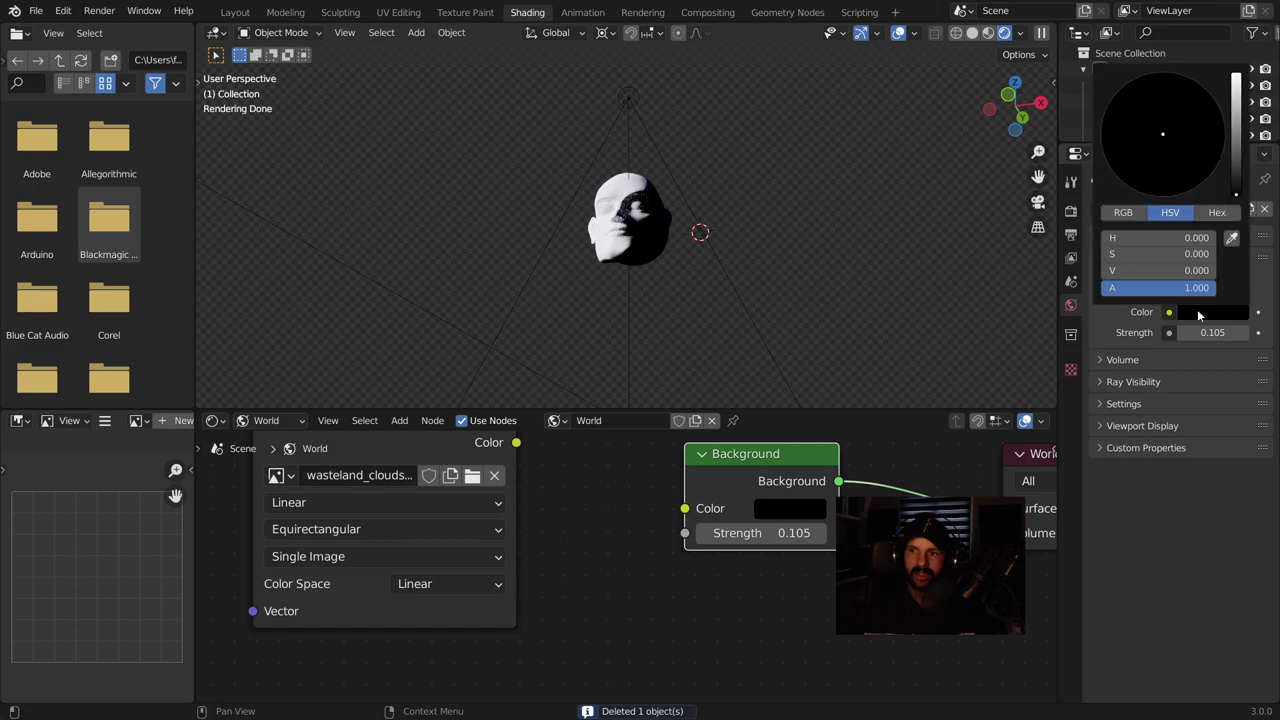
pyautogui.click(624, 98)
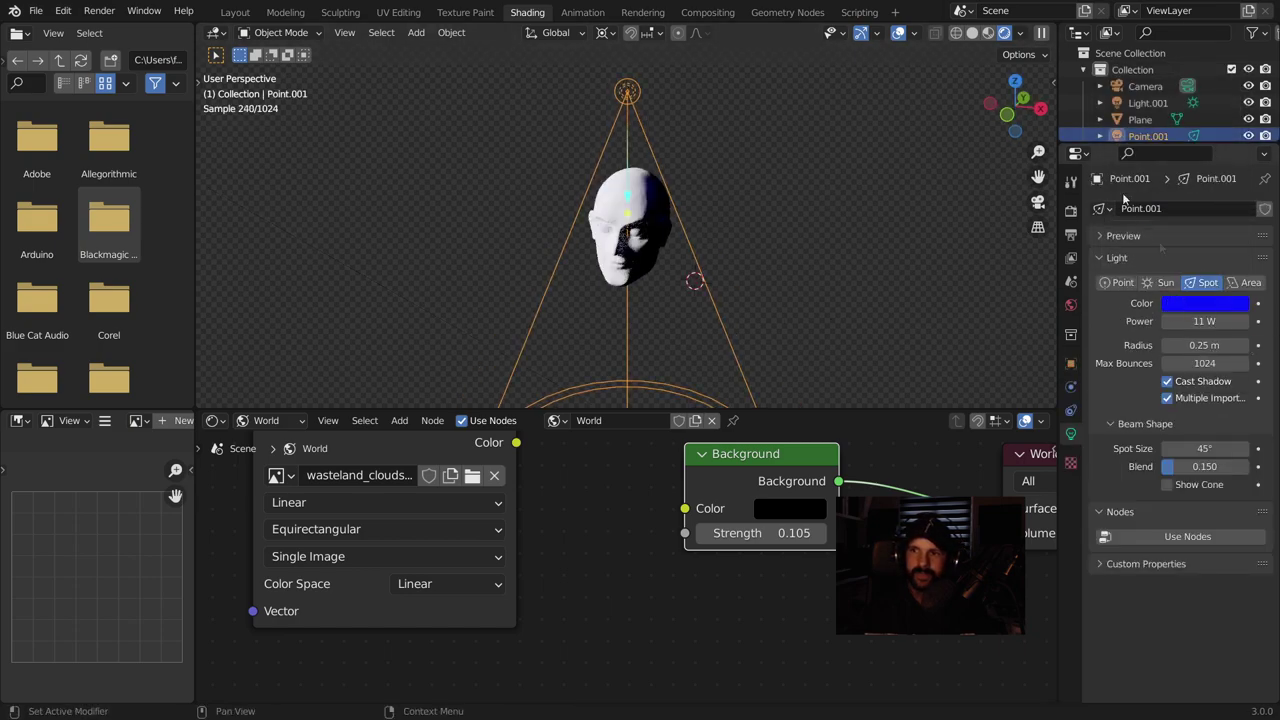
pyautogui.click(1191, 303)
pyautogui.click(1129, 128)
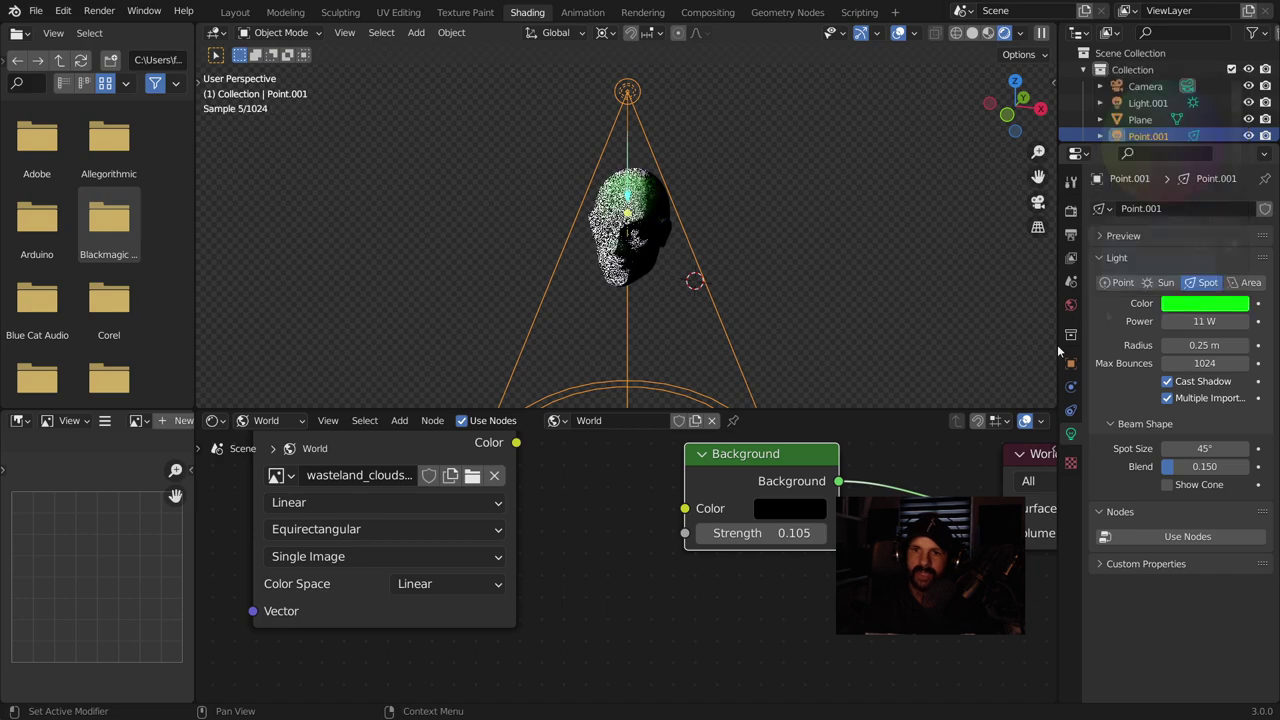
pyautogui.moveTo(1218, 347)
pyautogui.mouseDown()
pyautogui.moveTo(1240, 347)
pyautogui.moveTo(1222, 345)
pyautogui.moveTo(1245, 321)
pyautogui.mouseUp()
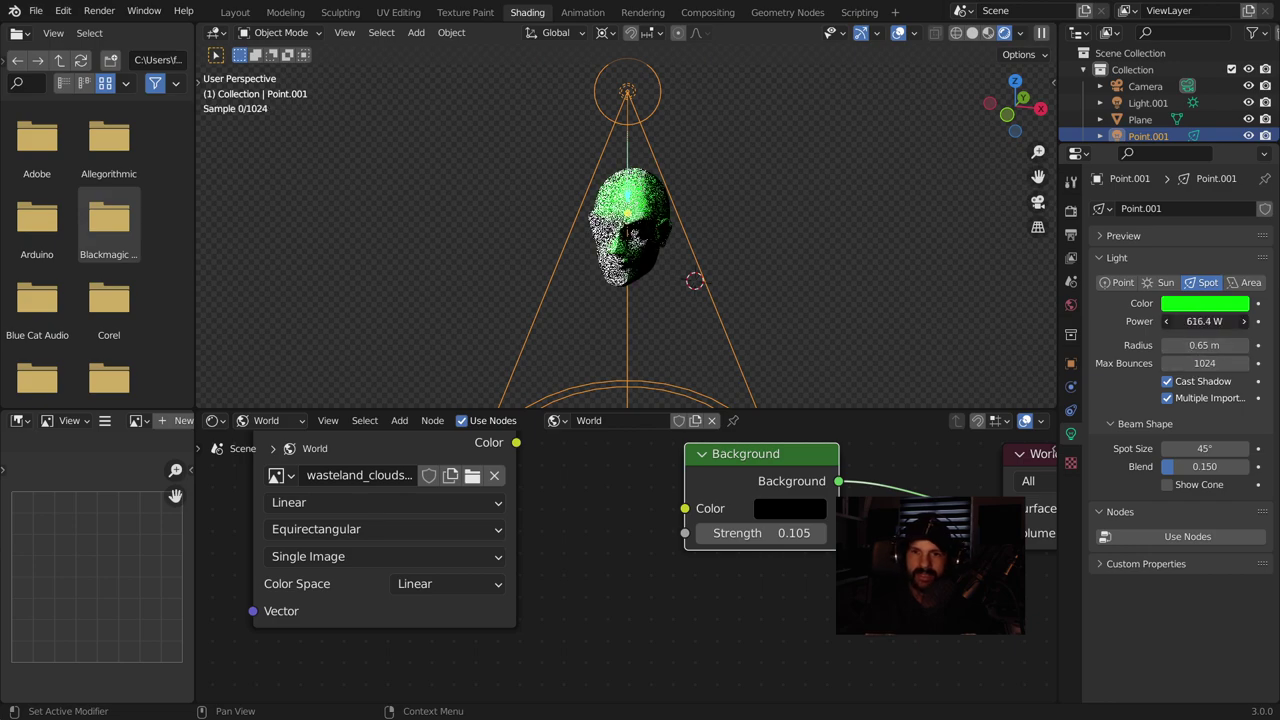
# Raise the spotlight power to 726.8 W and view the head through the camera
pyautogui.scroll(2, 774, 260)
pyautogui.scroll(2, 774, 260)
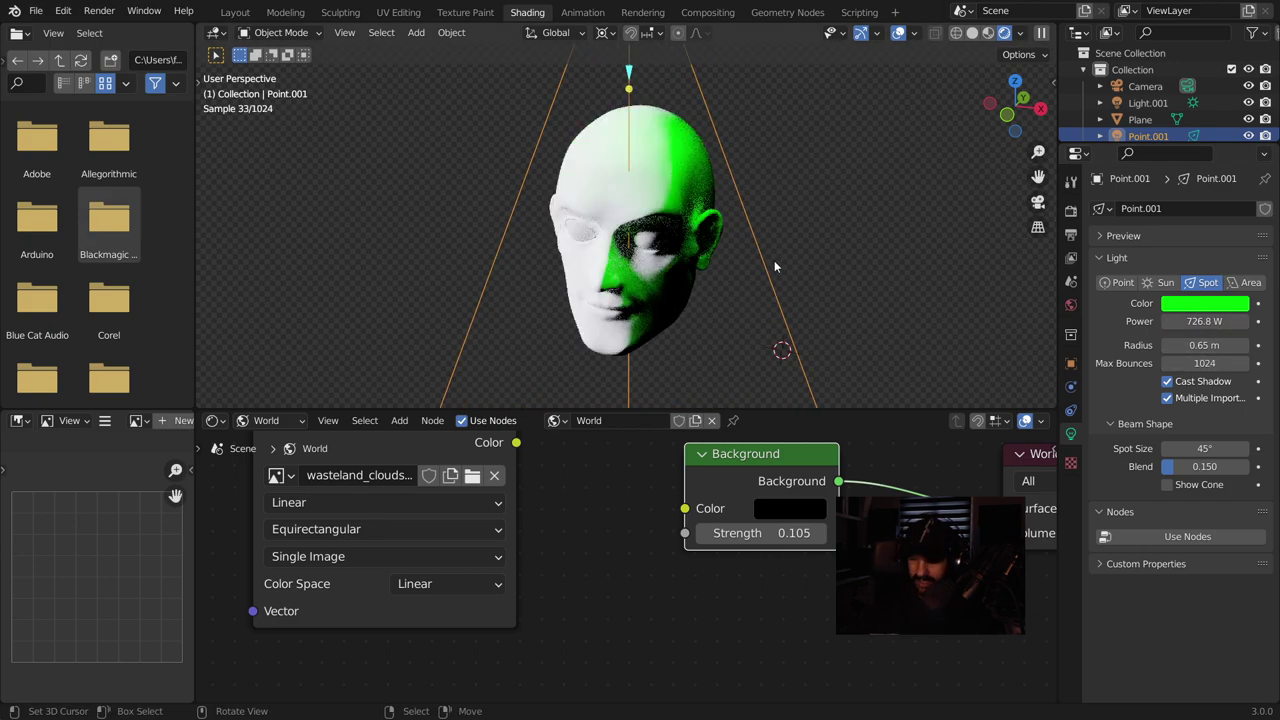
pyautogui.press('KP_0')
pyautogui.scroll(2, 774, 266)
pyautogui.scroll(1, 774, 266)
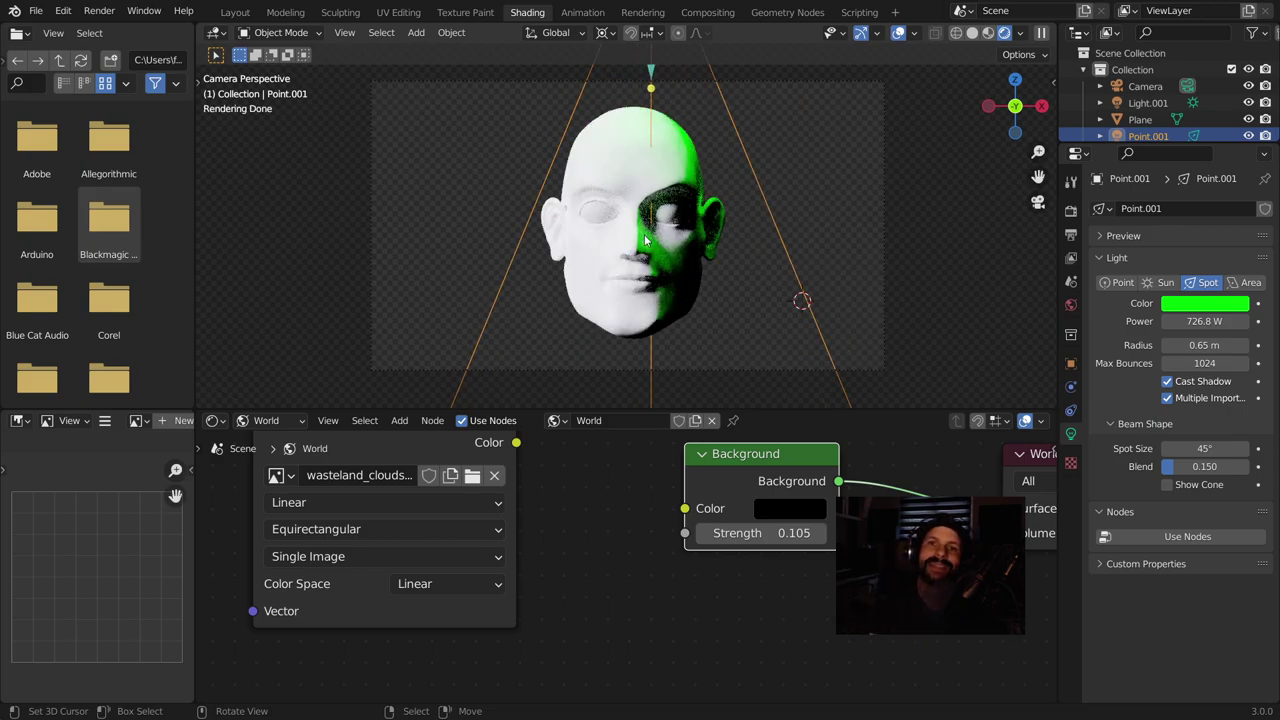
pyautogui.scroll(-3, 645, 238)
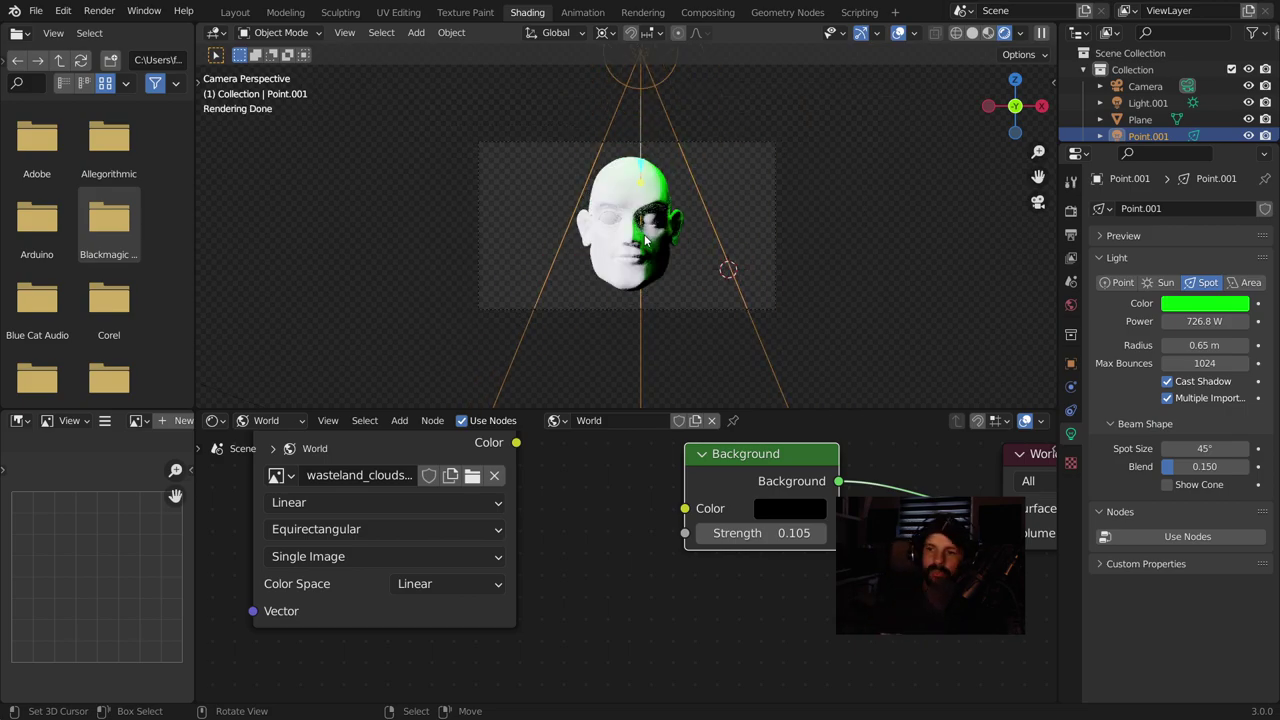
# Adjust the spotlight's spot size, narrowing the cone then settling at 43.3°
pyautogui.click(1166, 448)
pyautogui.moveTo(1166, 448); pyautogui.dragTo(1120, 448)
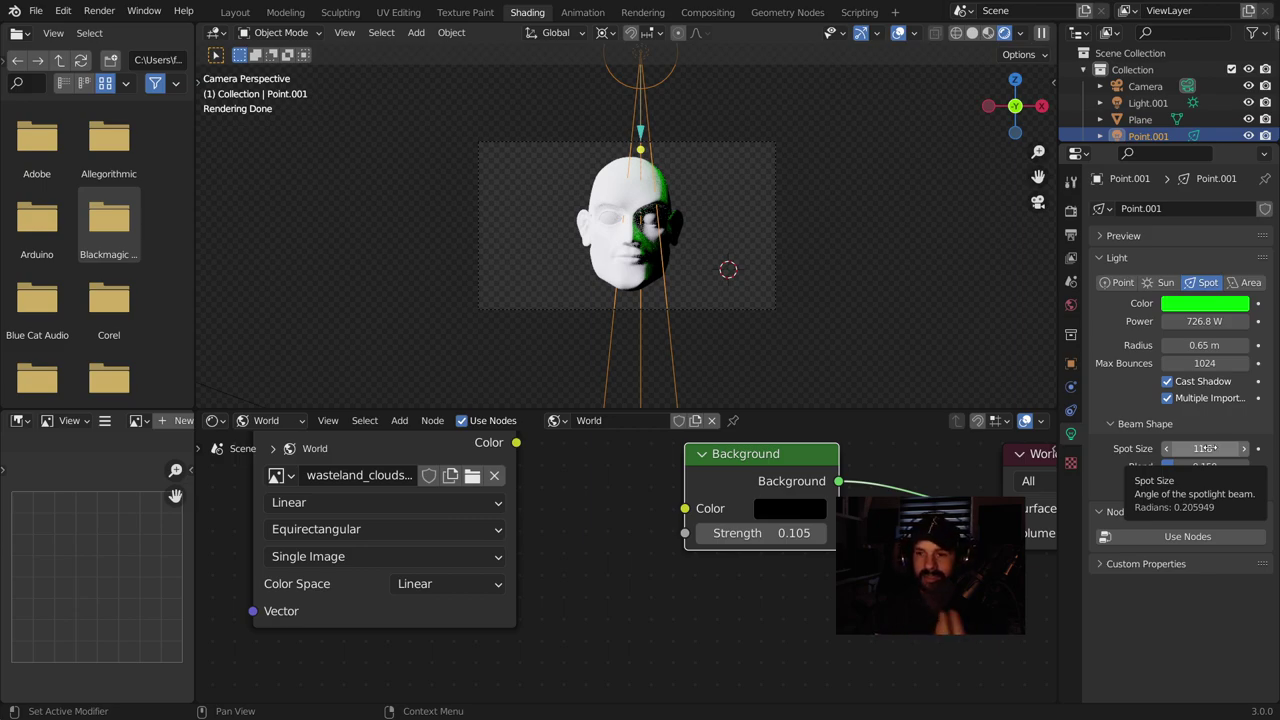
pyautogui.moveTo(1205, 448); pyautogui.dragTo(1245, 448)
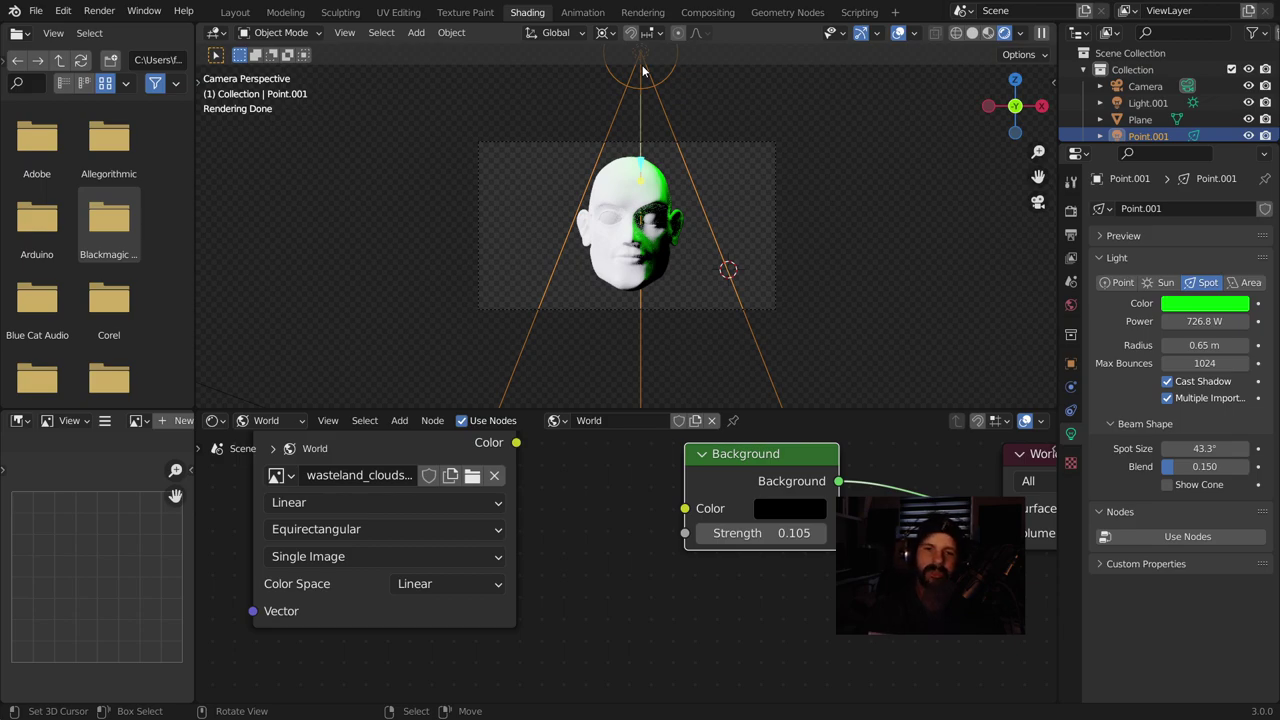
pyautogui.scroll(-3, 638, 275)
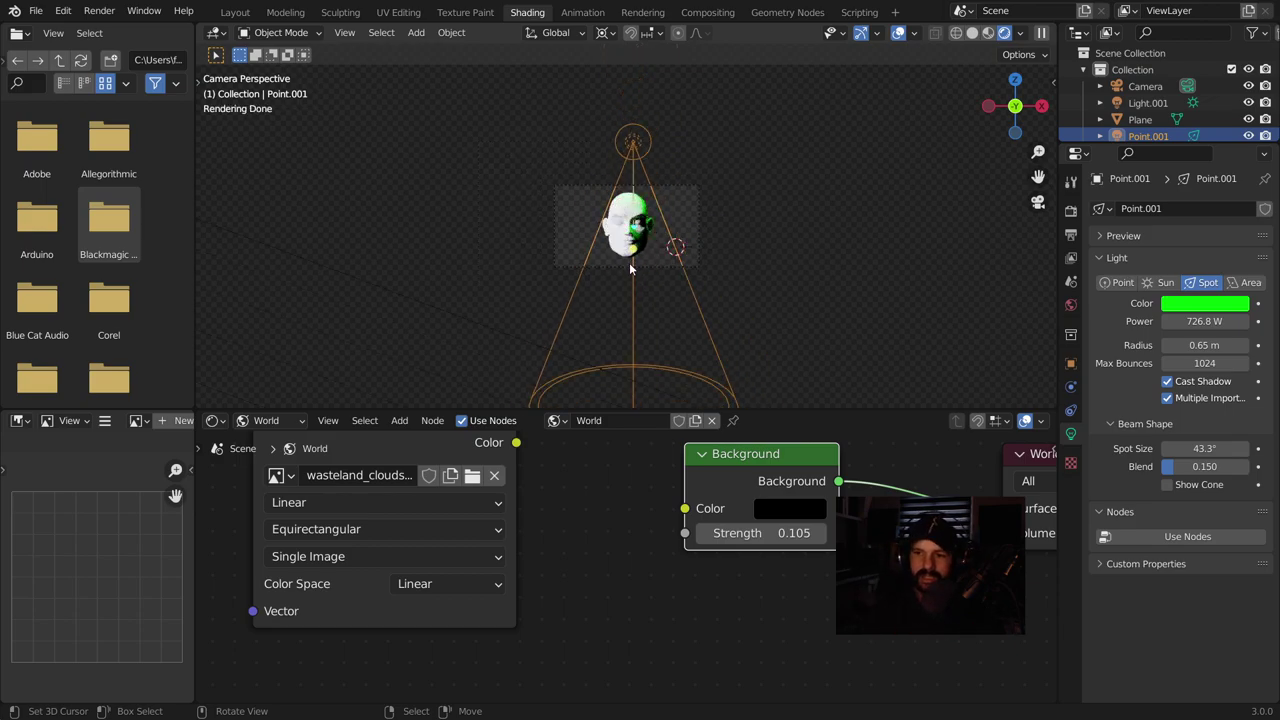
pyautogui.moveTo(668, 330); pyautogui.dragTo(594, 333, button='middle')
pyautogui.scroll(-3, 598, 330)
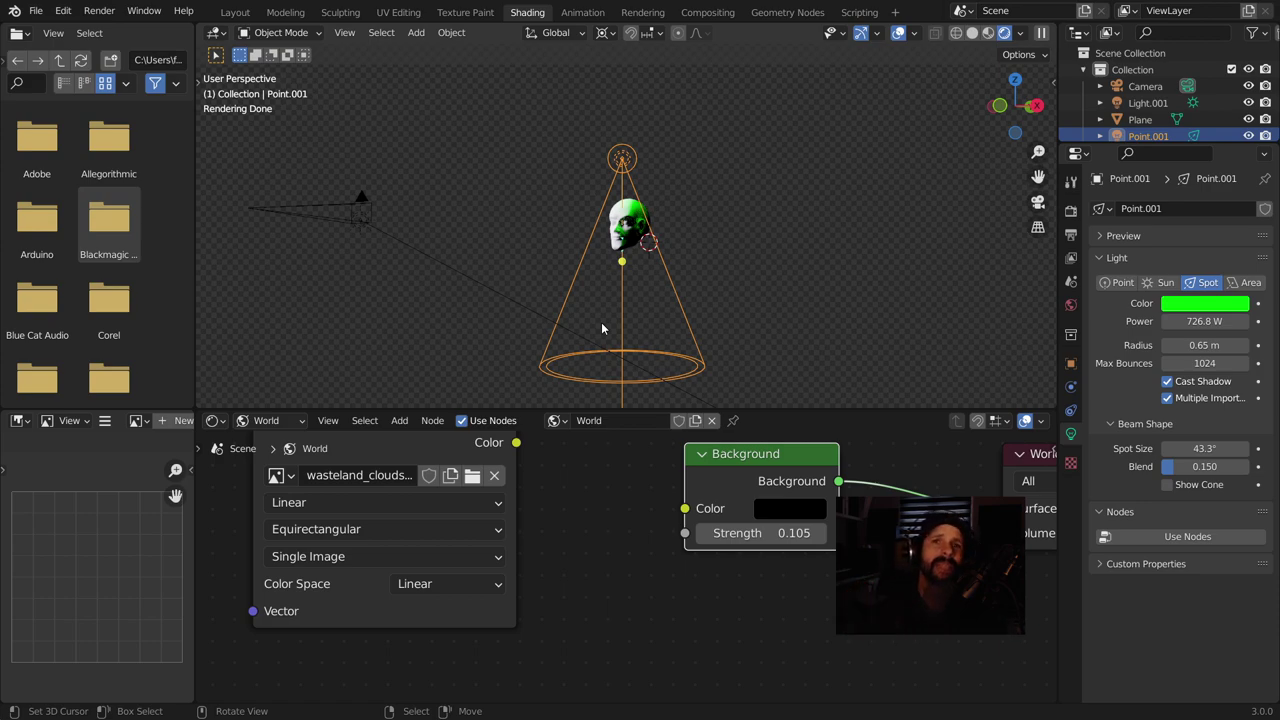
pyautogui.scroll(2, 516, 219)
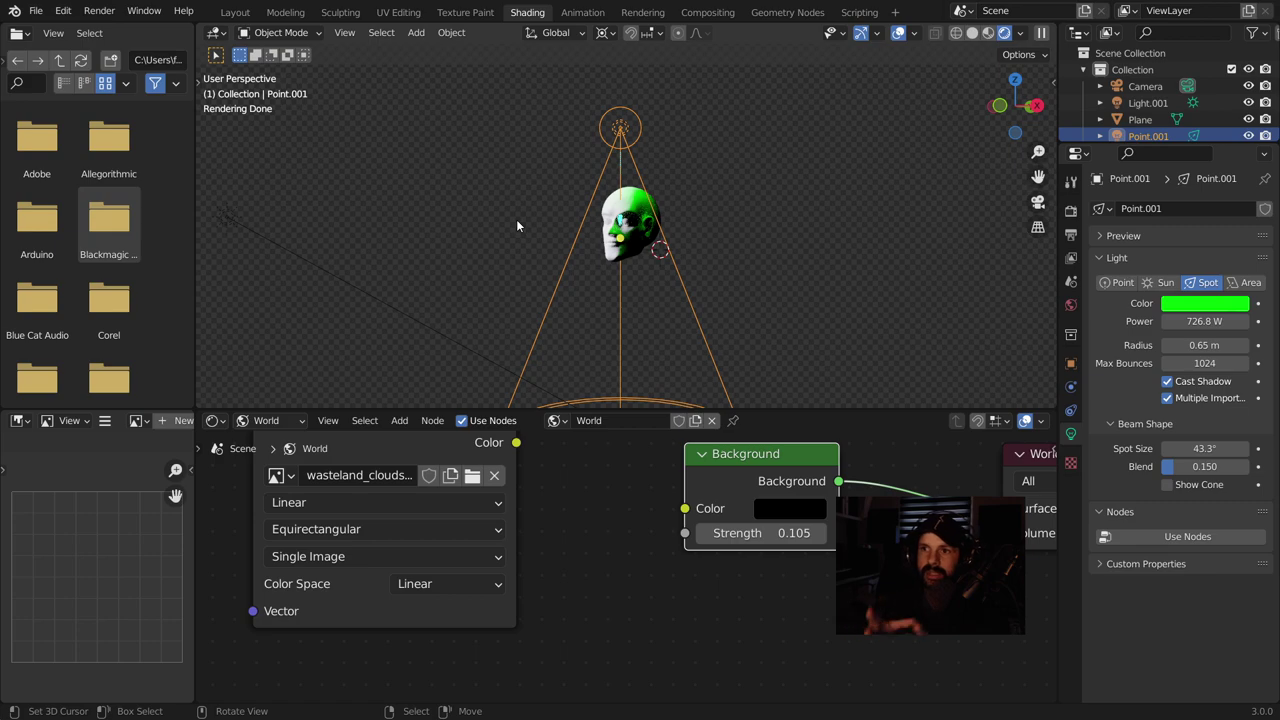
pyautogui.scroll(3, 403, 269)
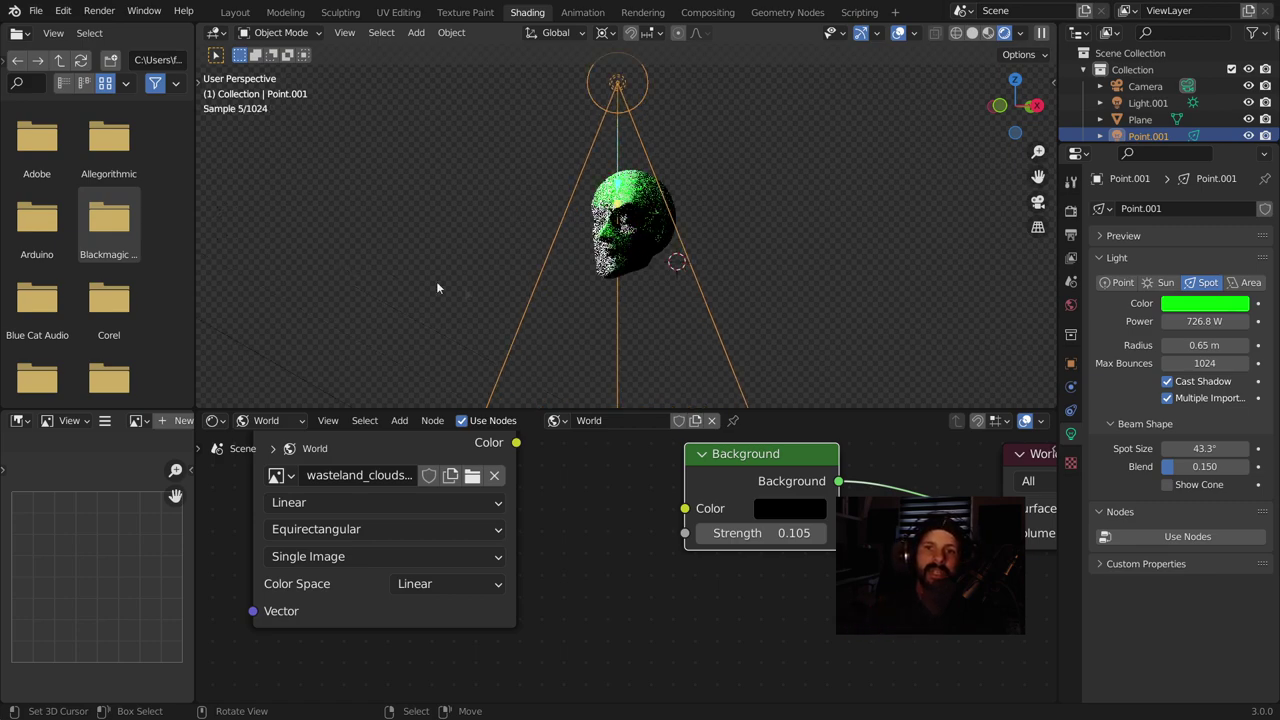
pyautogui.scroll(4, 471, 286)
pyautogui.scroll(-2, 606, 326)
pyautogui.scroll(-4, 606, 326)
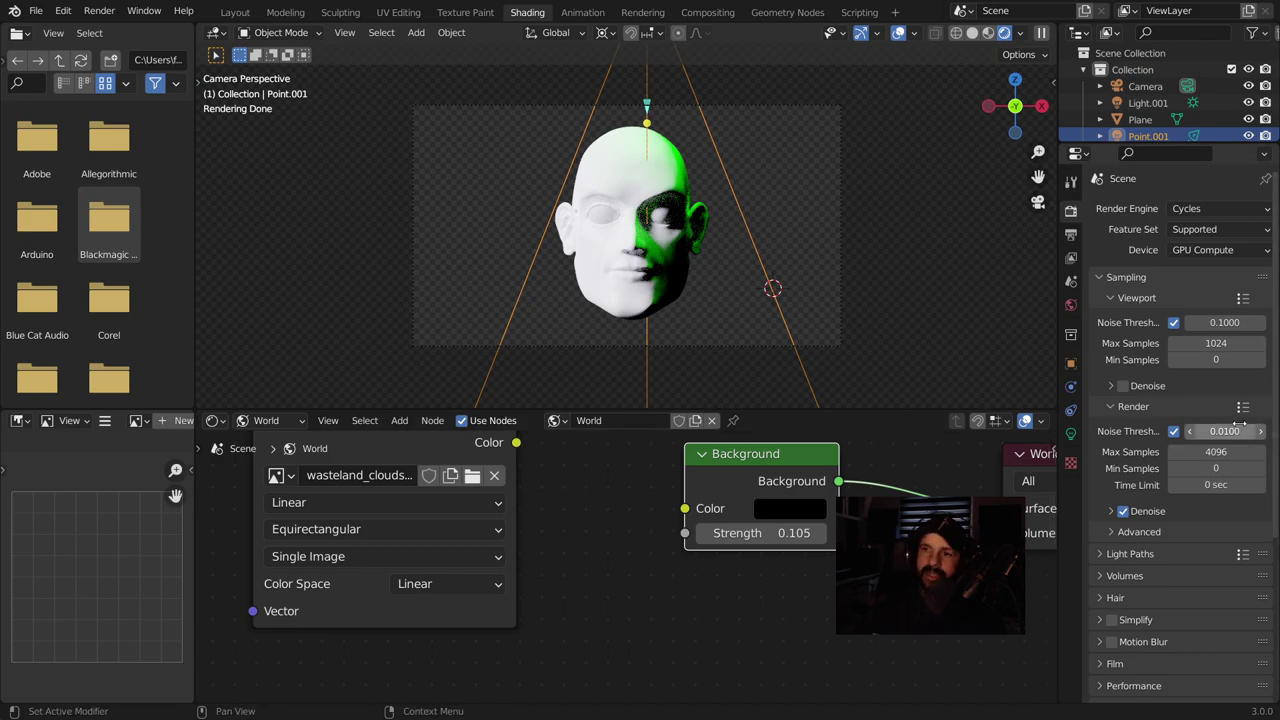
# Set the Color Management view transform to False Color to show an exposure heatmap
pyautogui.scroll(-3, 1160, 488)
pyautogui.scroll(-3, 1157, 498)
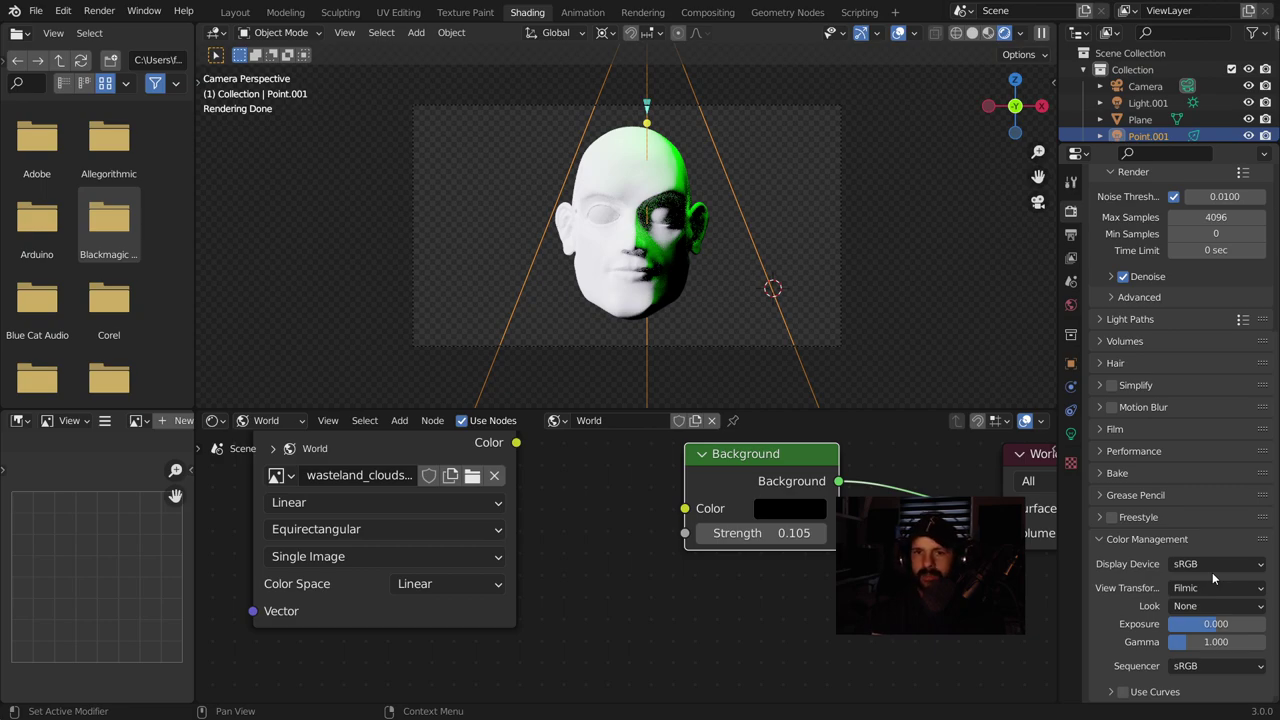
pyautogui.click(1191, 594)
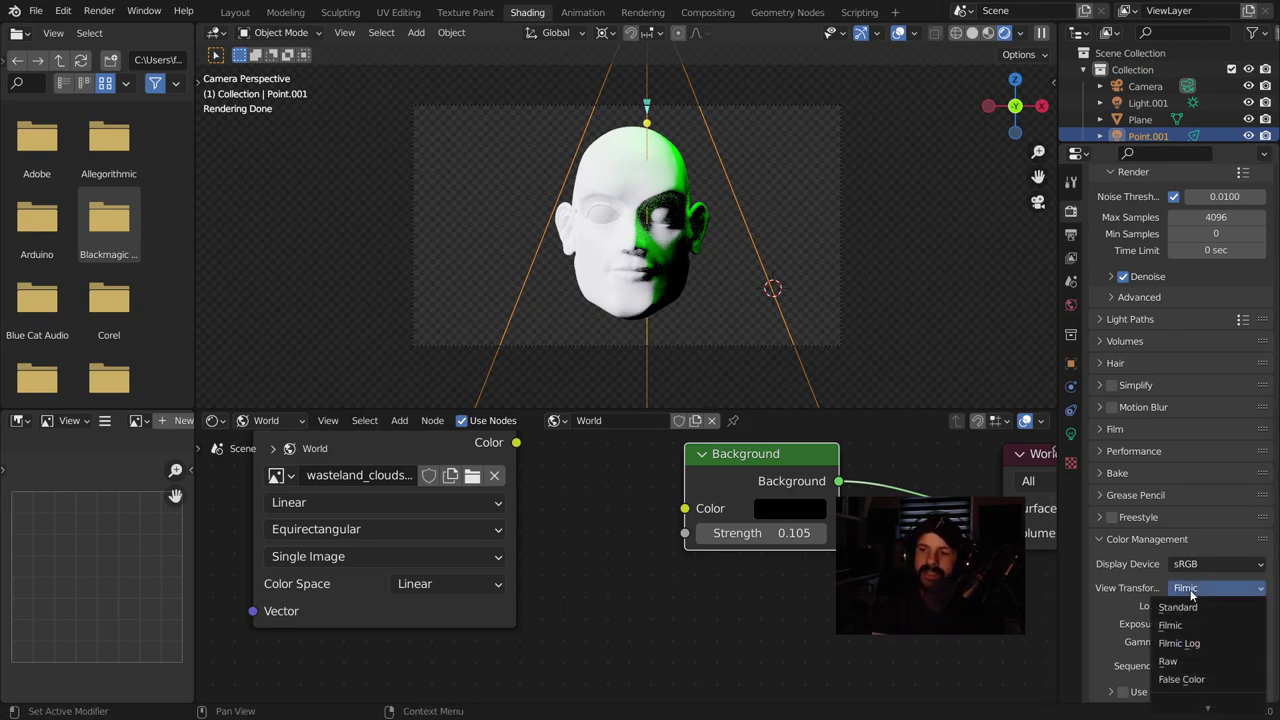
pyautogui.click(1199, 682)
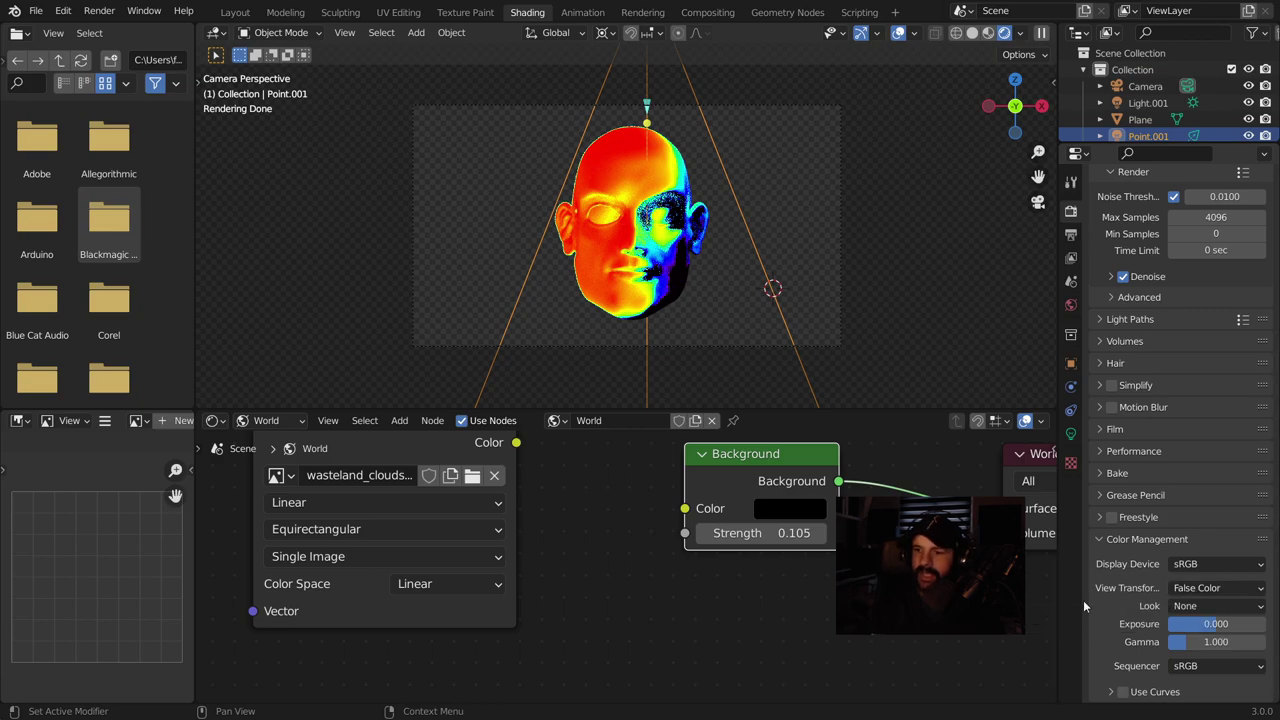
# Switch the view transform back to Filmic and lower exposure to -2.550
pyautogui.click(1205, 588)
pyautogui.click(1178, 626)
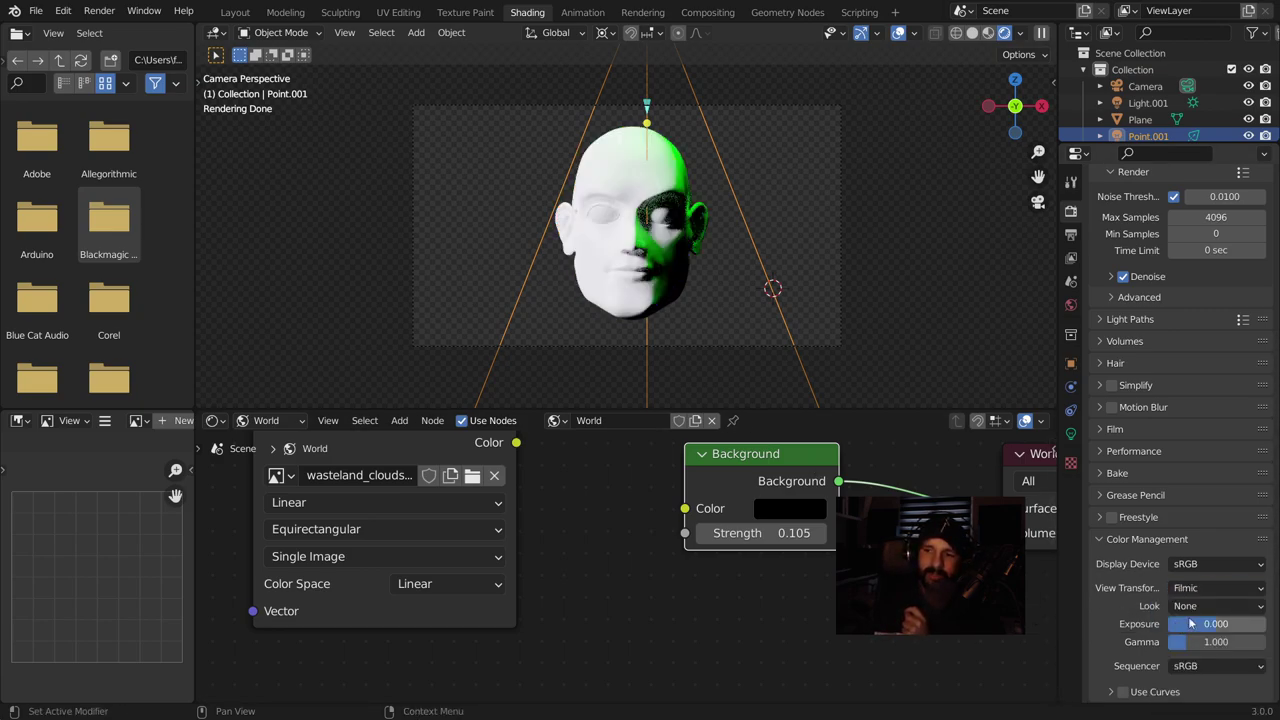
pyautogui.moveTo(1222, 627)
pyautogui.mouseDown()
pyautogui.moveTo(1238, 624)
pyautogui.moveTo(1186, 650)
pyautogui.moveTo(1200, 650)
pyautogui.moveTo(1180, 642)
pyautogui.mouseUp()
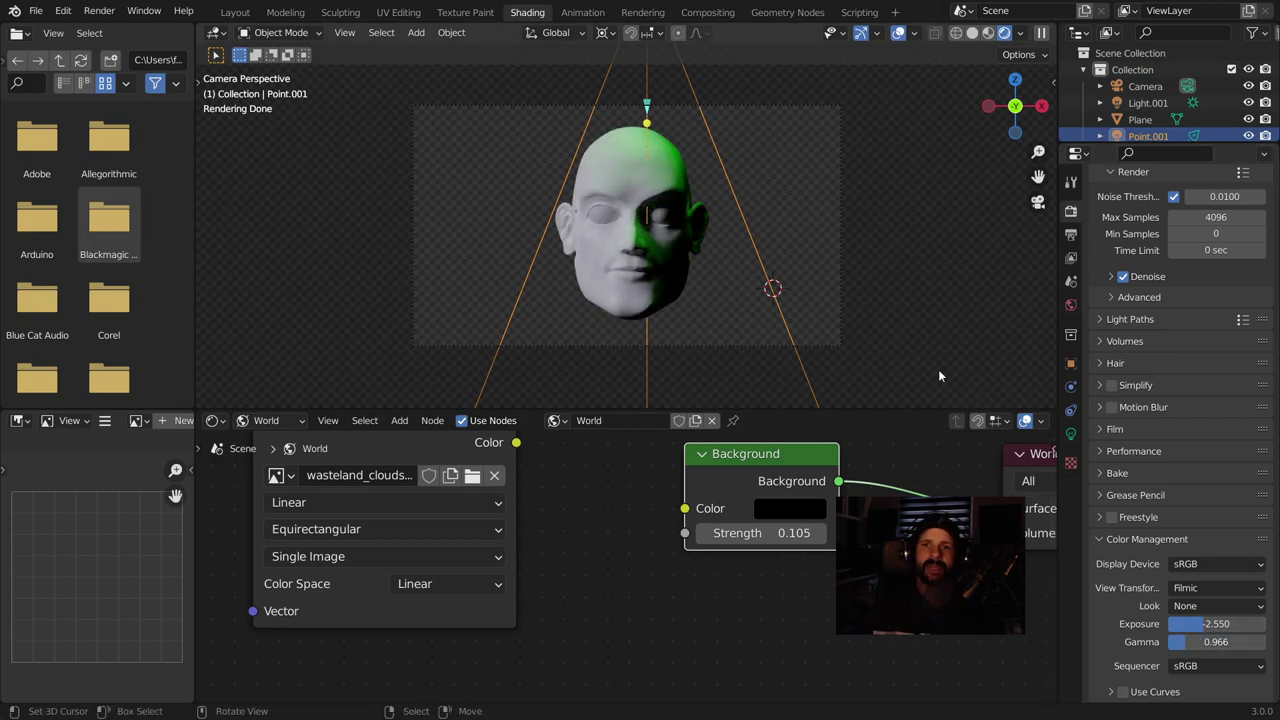
# Set the Look to Very Low Contrast, then to Medium High Contrast
pyautogui.click(1207, 606)
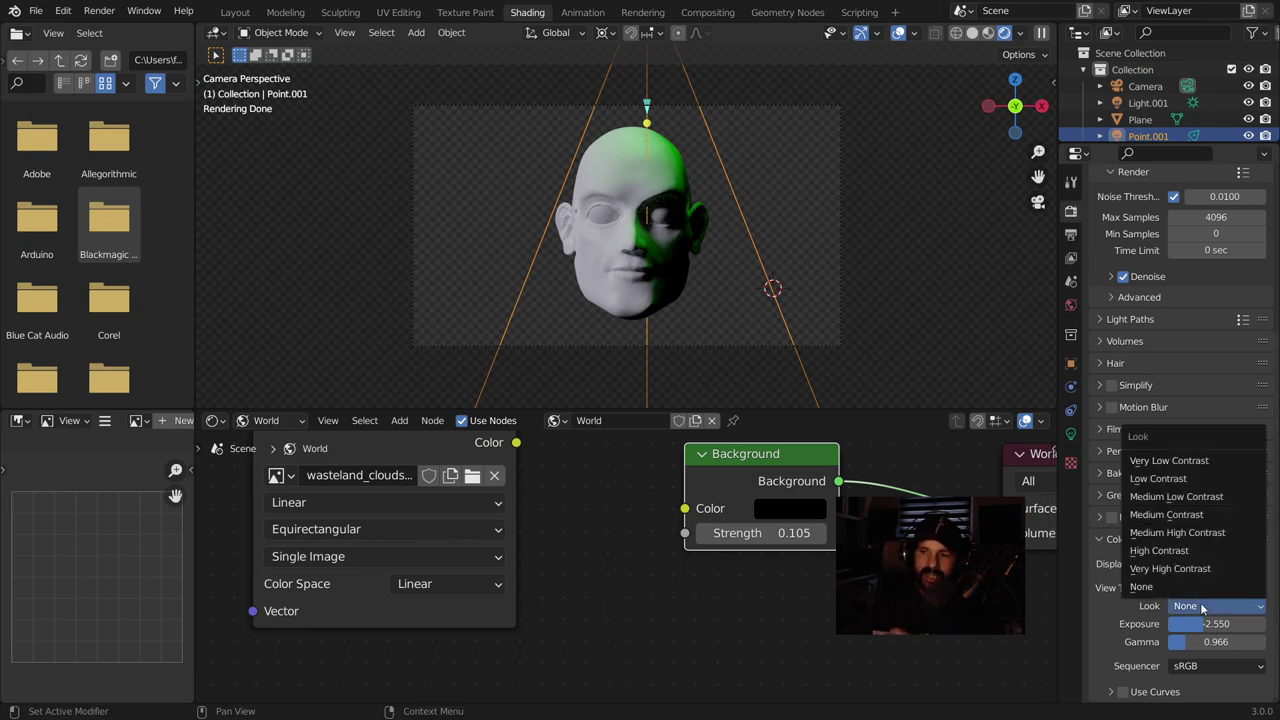
pyautogui.click(1172, 461)
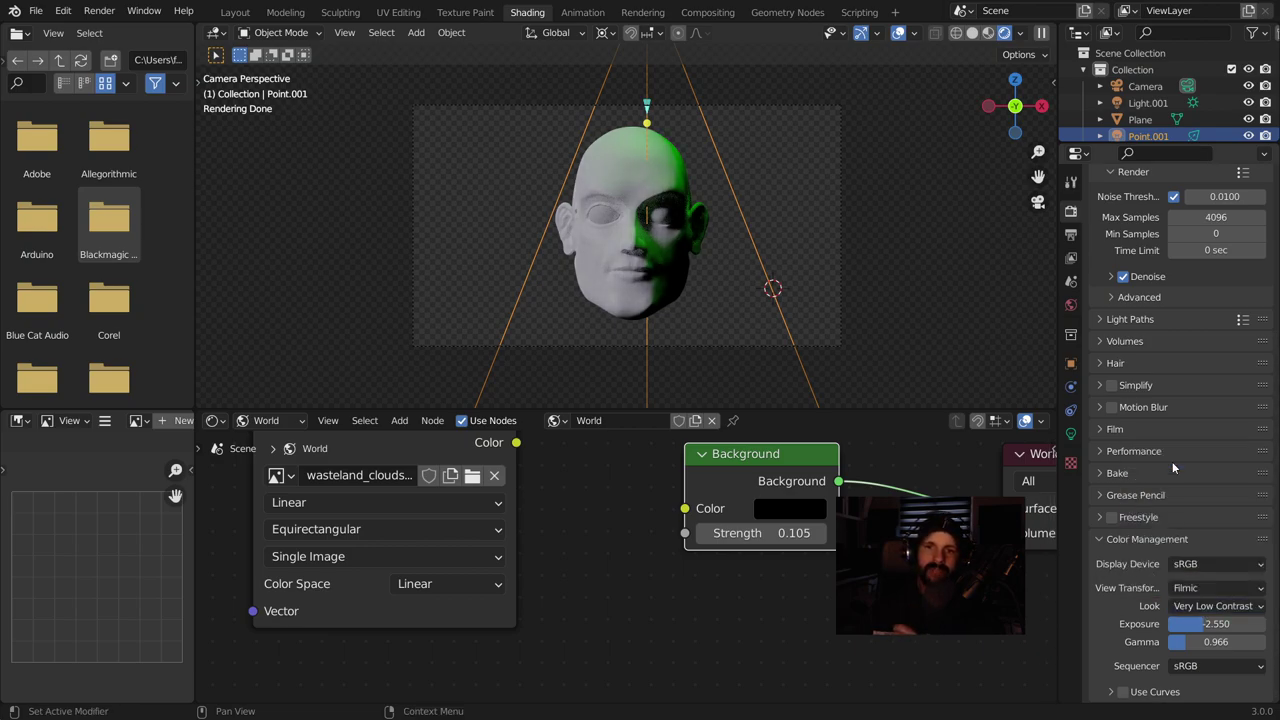
pyautogui.click(1200, 606)
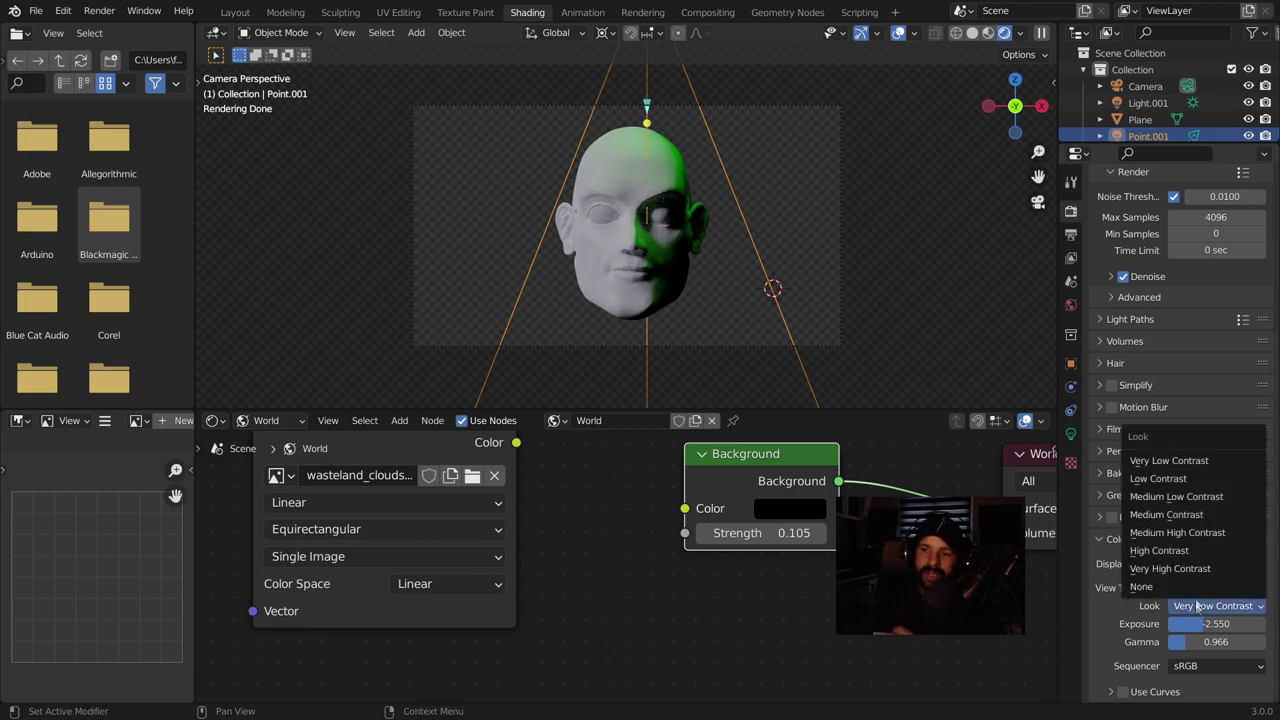
pyautogui.click(1172, 537)
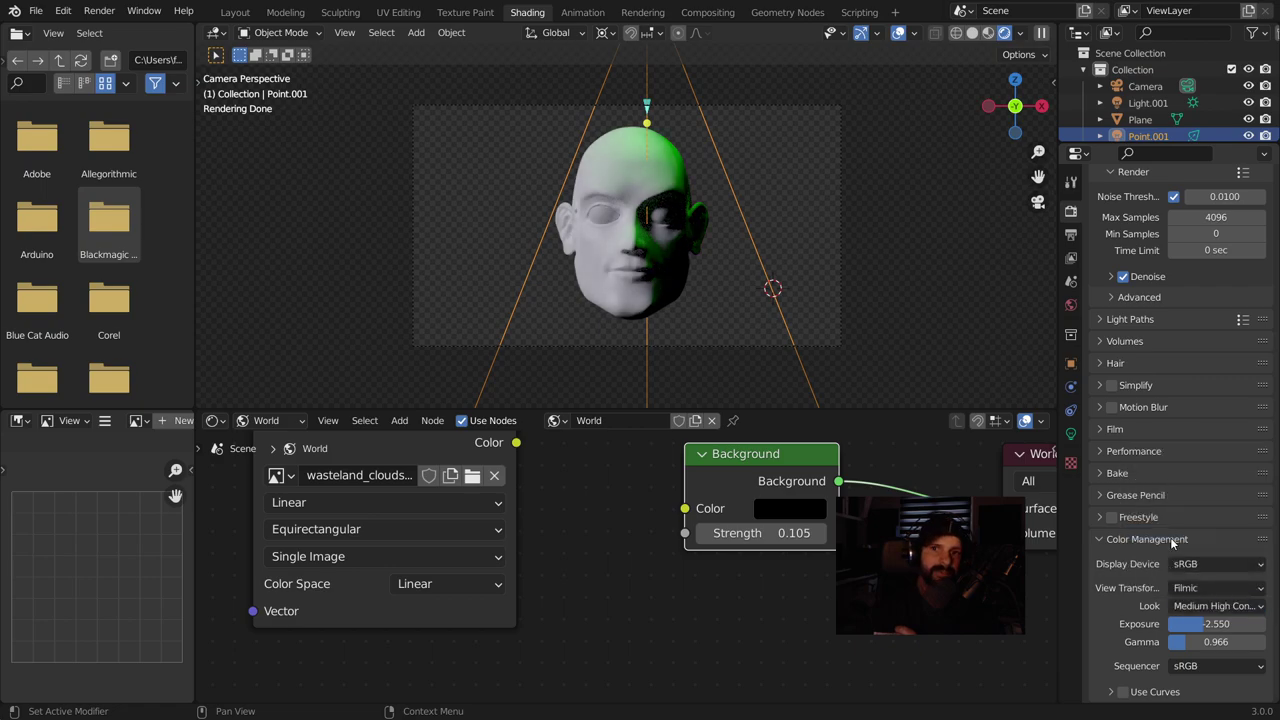
pyautogui.click(1196, 588)
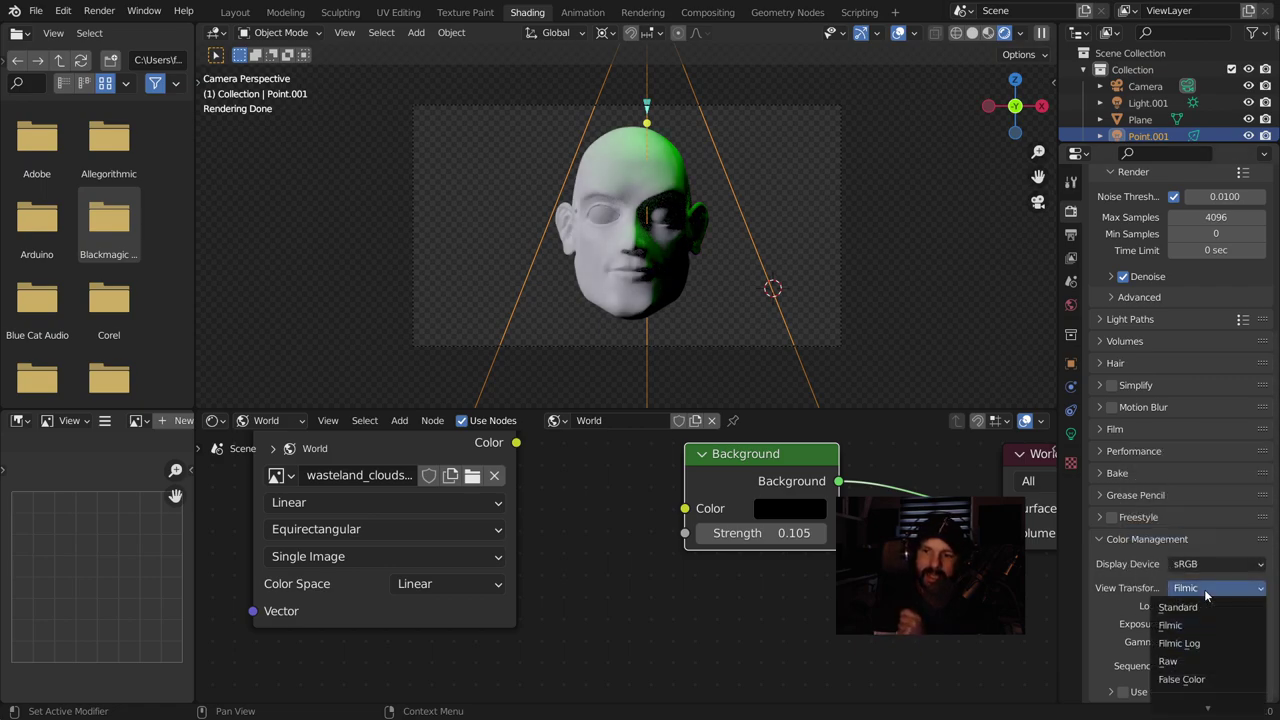
# Try the Raw view transform, then return to Filmic
pyautogui.click(1193, 662)
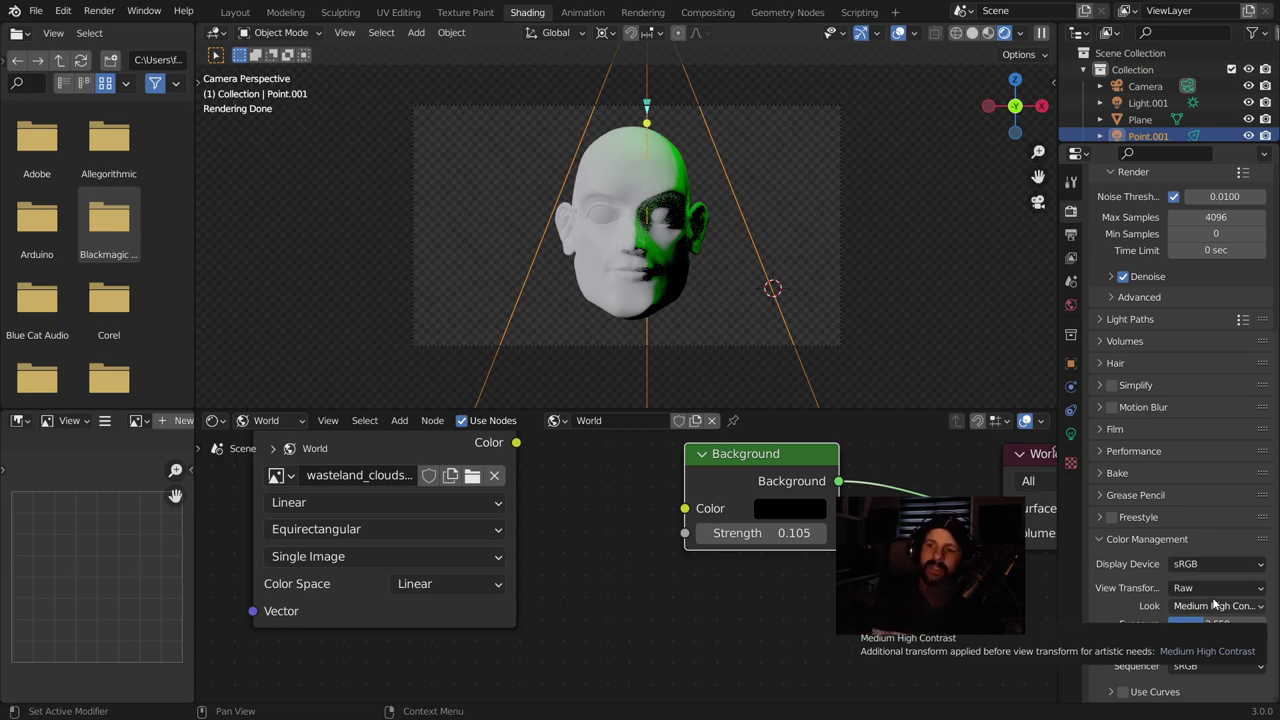
pyautogui.click(1208, 587)
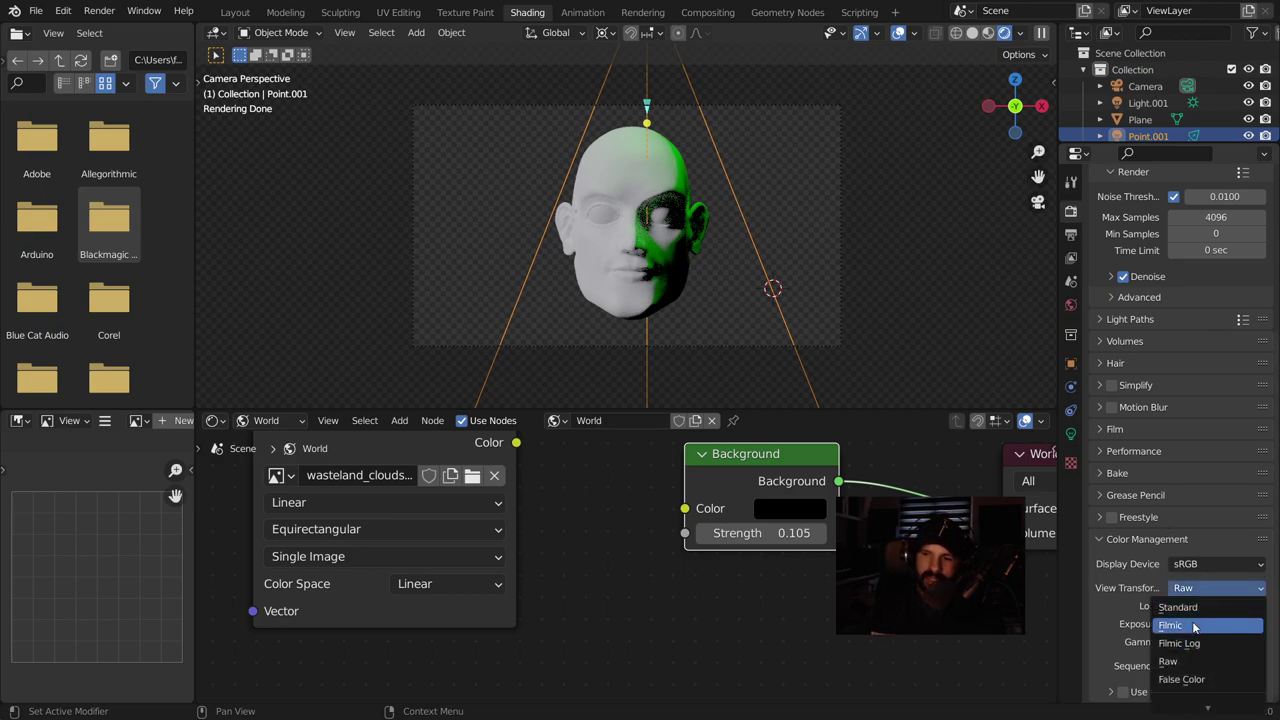
pyautogui.click(1205, 622)
# Set the Filmic Look to None and the exposure to -0.805
pyautogui.click(1201, 624)
pyautogui.press('Return')
pyautogui.click(1210, 605)
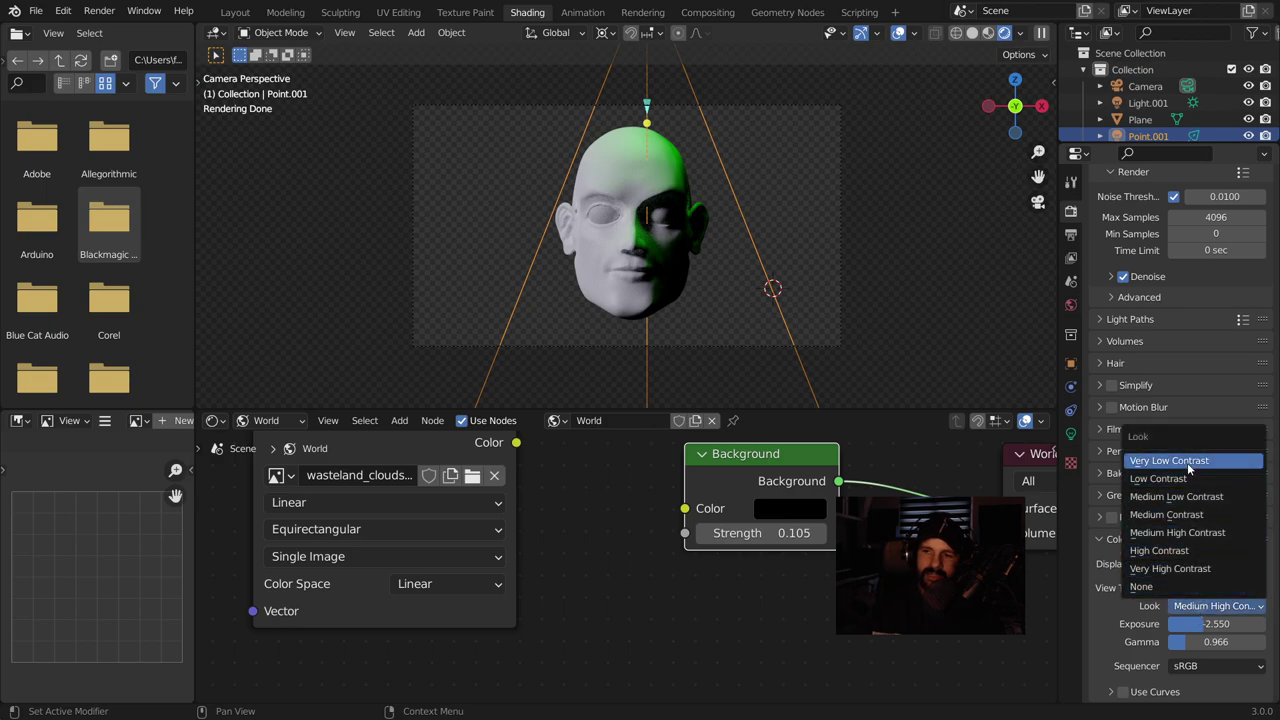
pyautogui.click(1190, 457)
pyautogui.click(1182, 605)
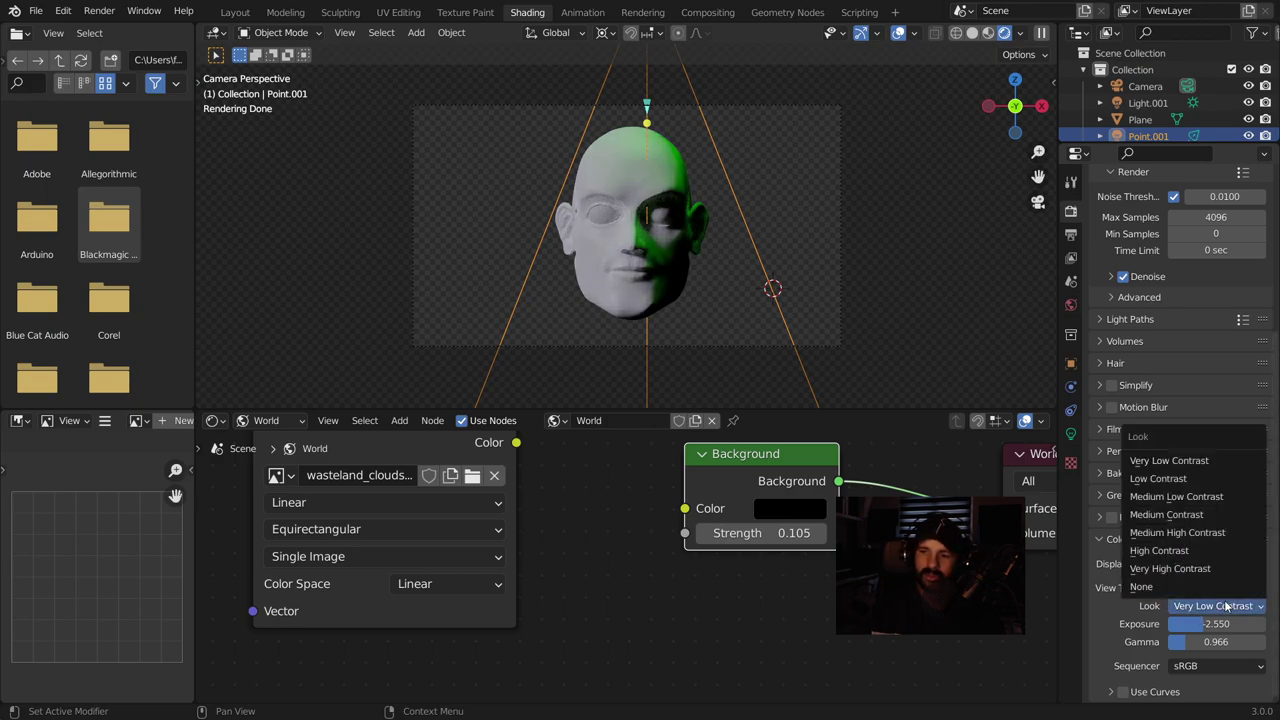
pyautogui.click(1201, 587)
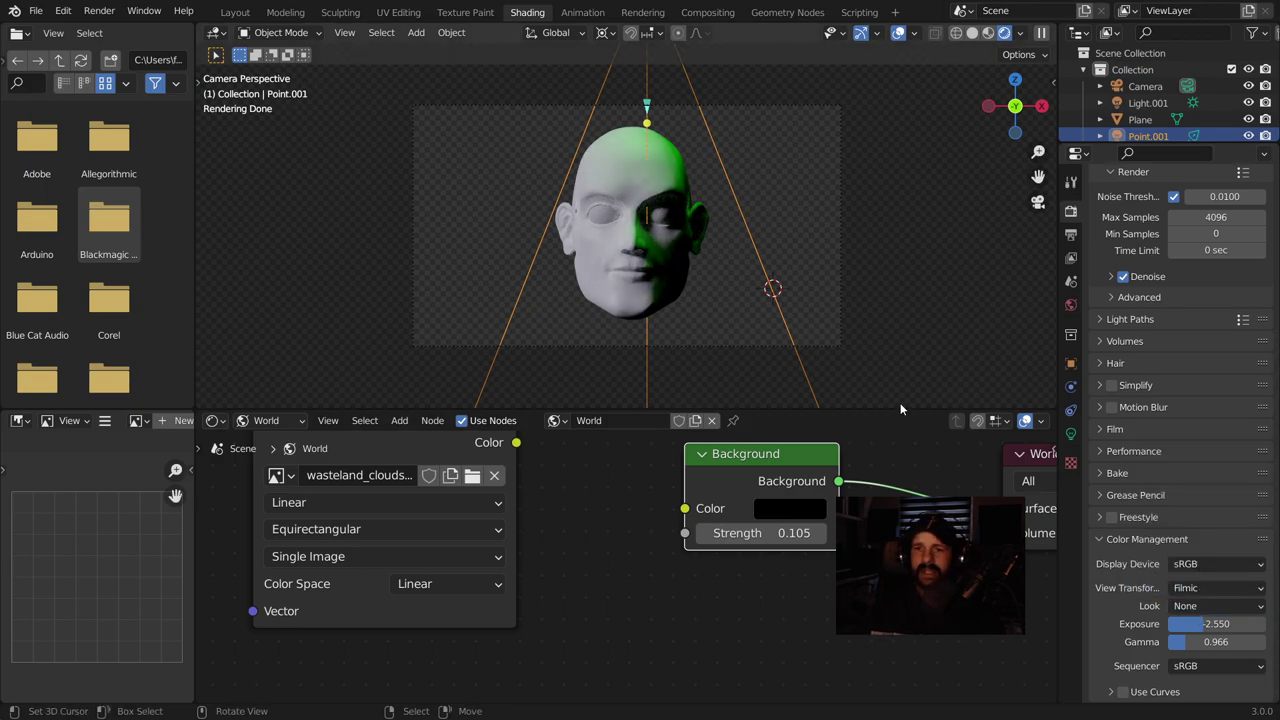
pyautogui.moveTo(1210, 624); pyautogui.dragTo(1240, 624)
pyautogui.press('-')
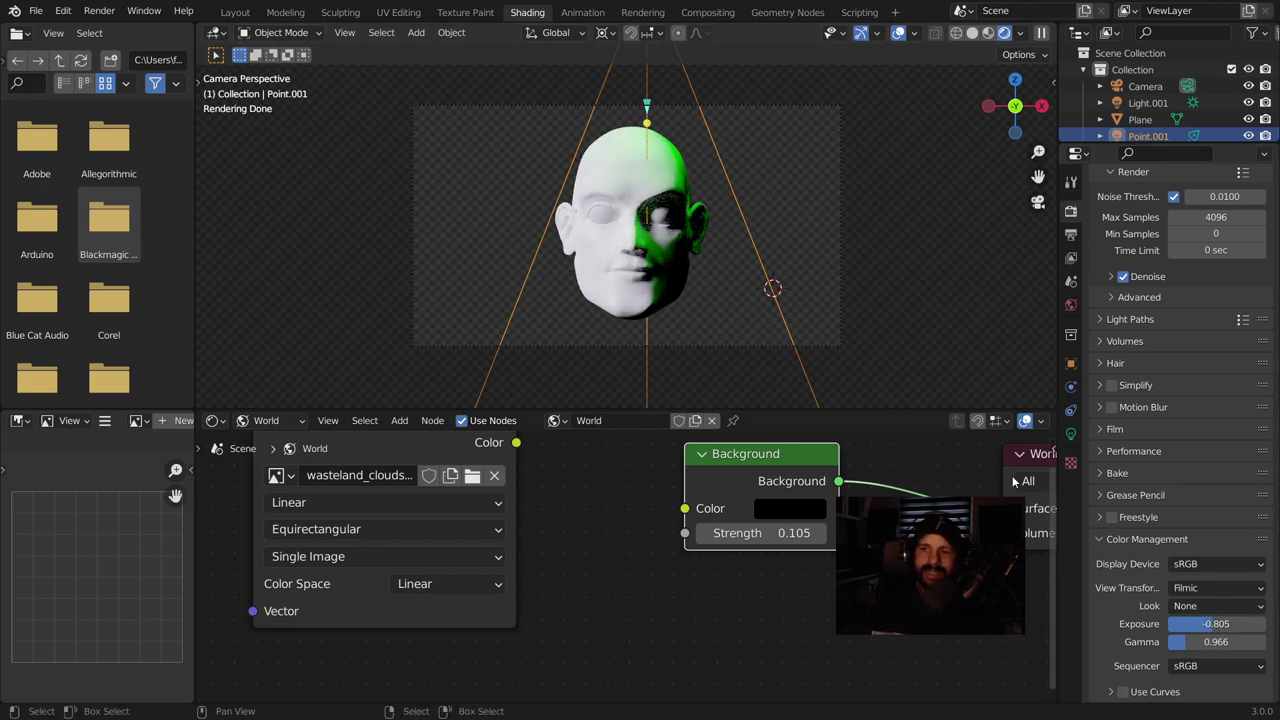